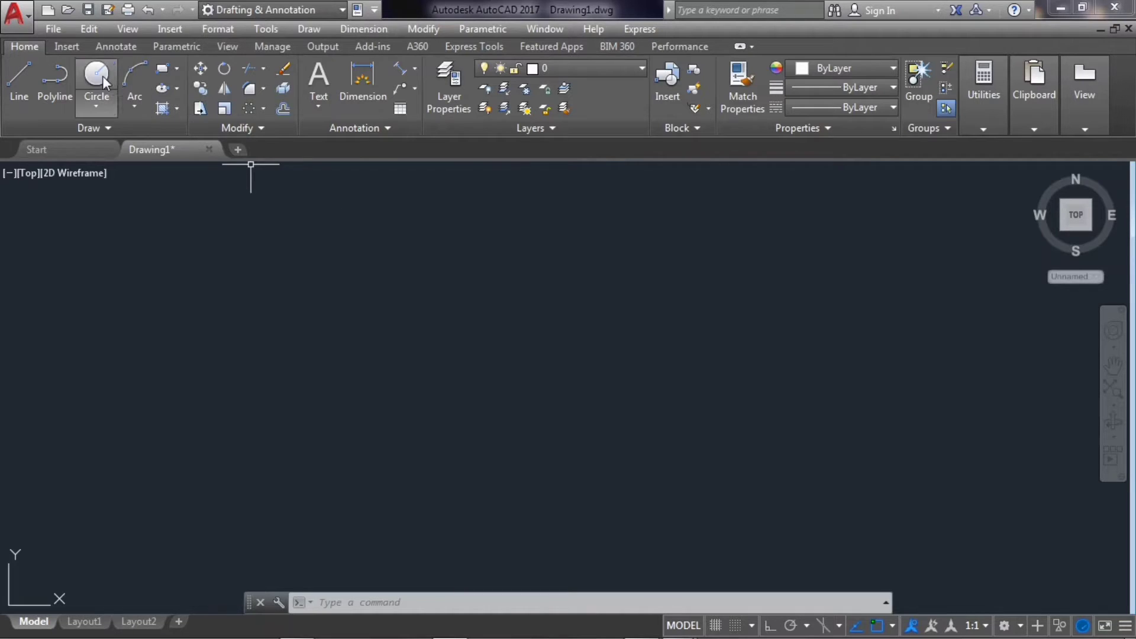
Draw concentric circles of diameter 52 and 16 at one centre point
click(97, 74)
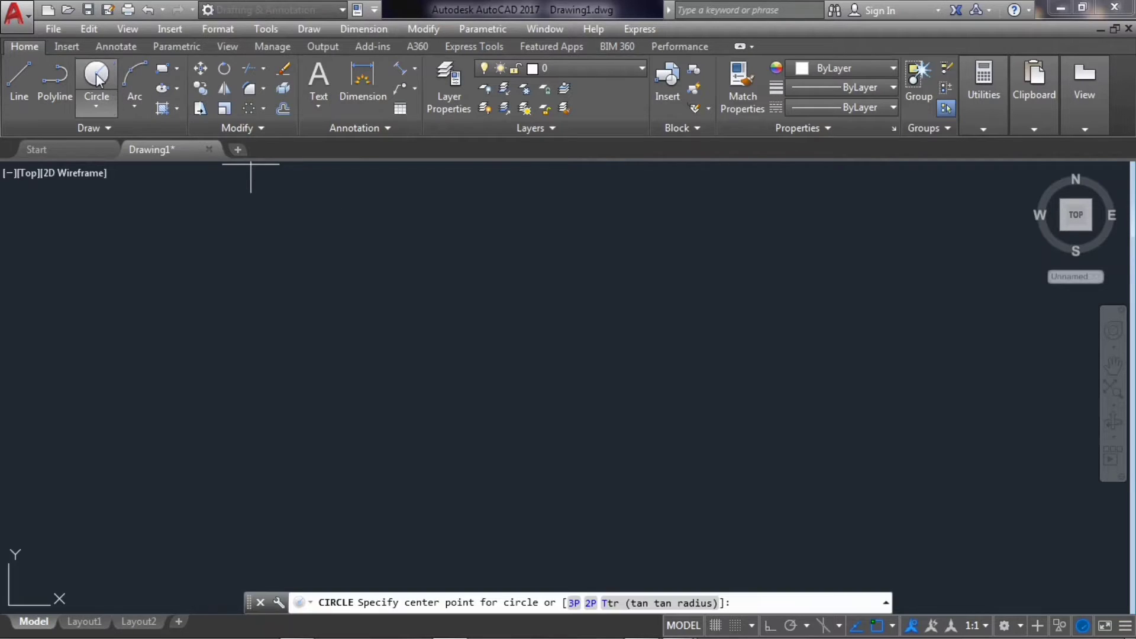
click(397, 356)
text(d)
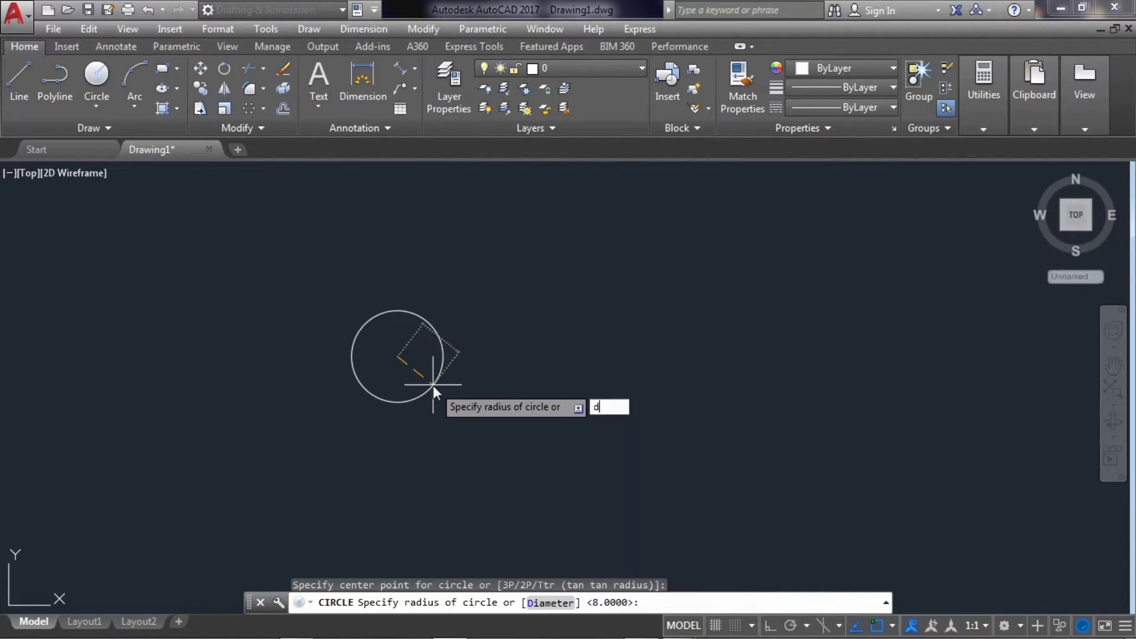
key(Return)
text(5)
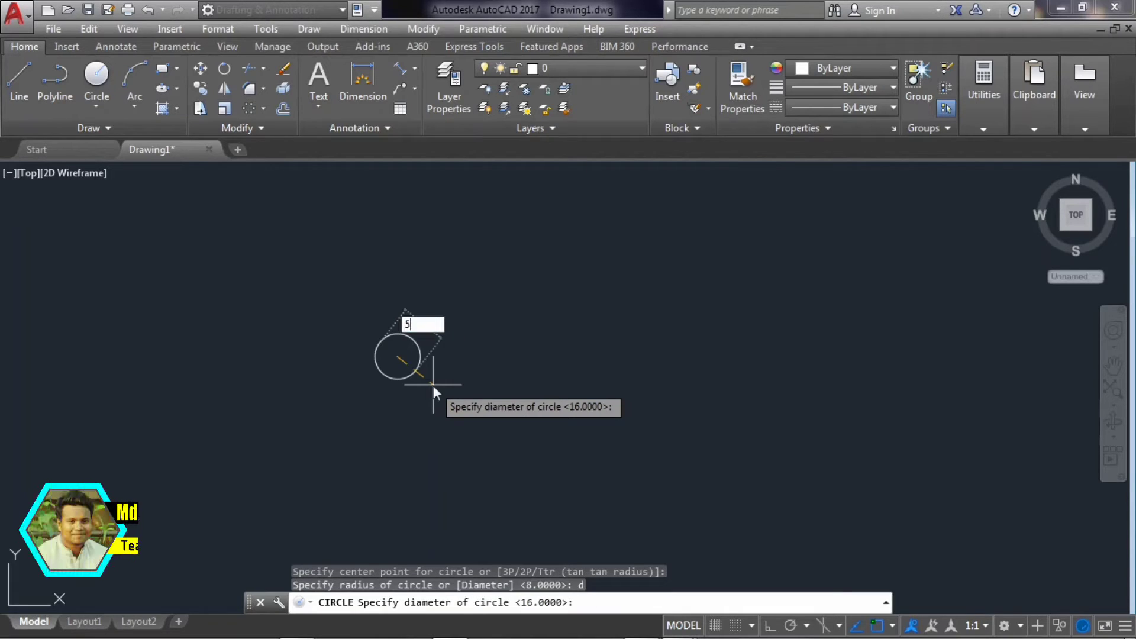
text(2)
key(Return)
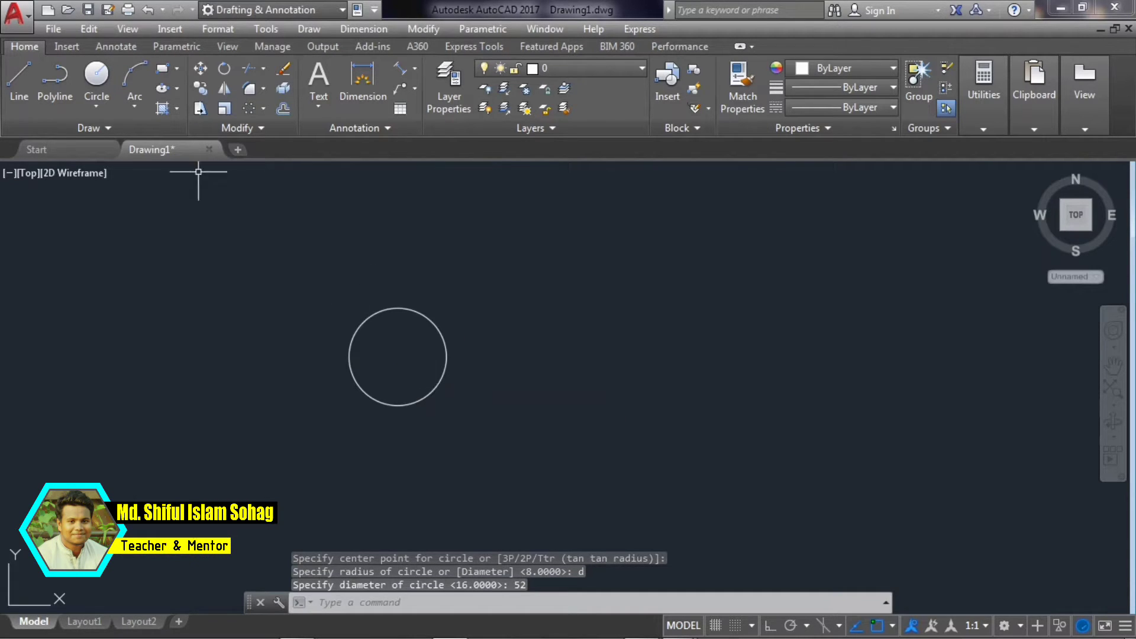
key(Return)
click(397, 356)
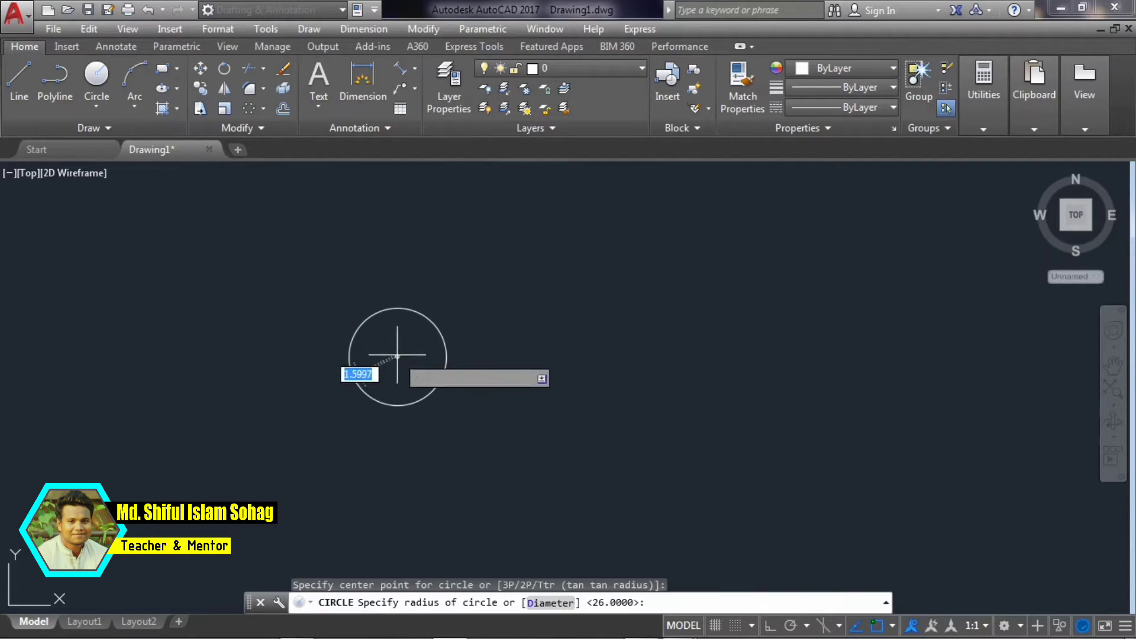
text(d)
key(Return)
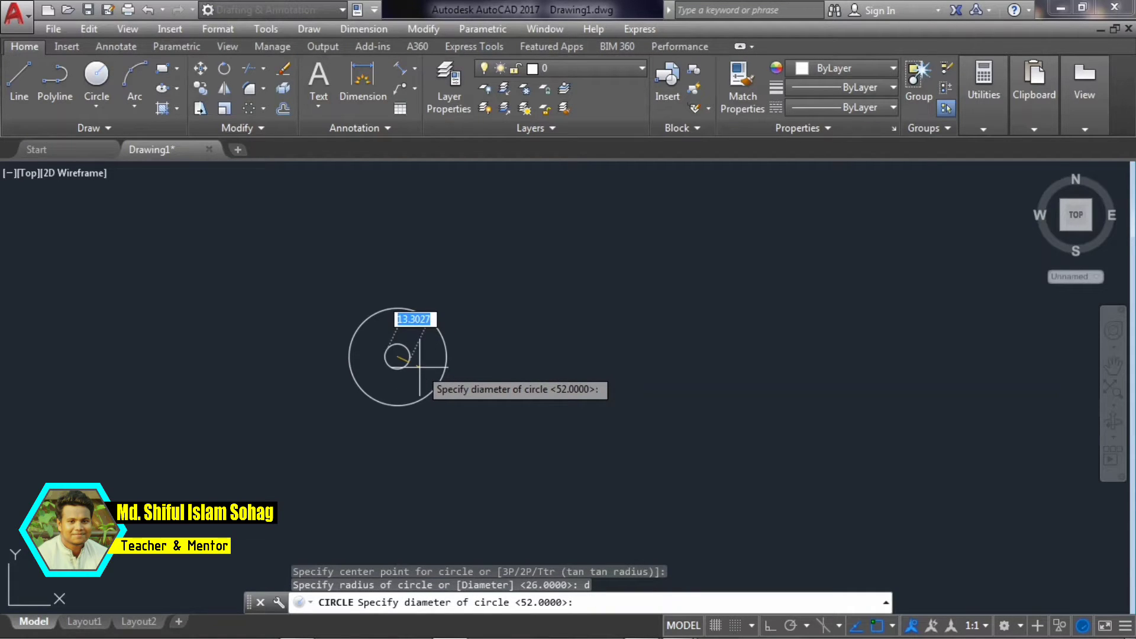
key(Return)
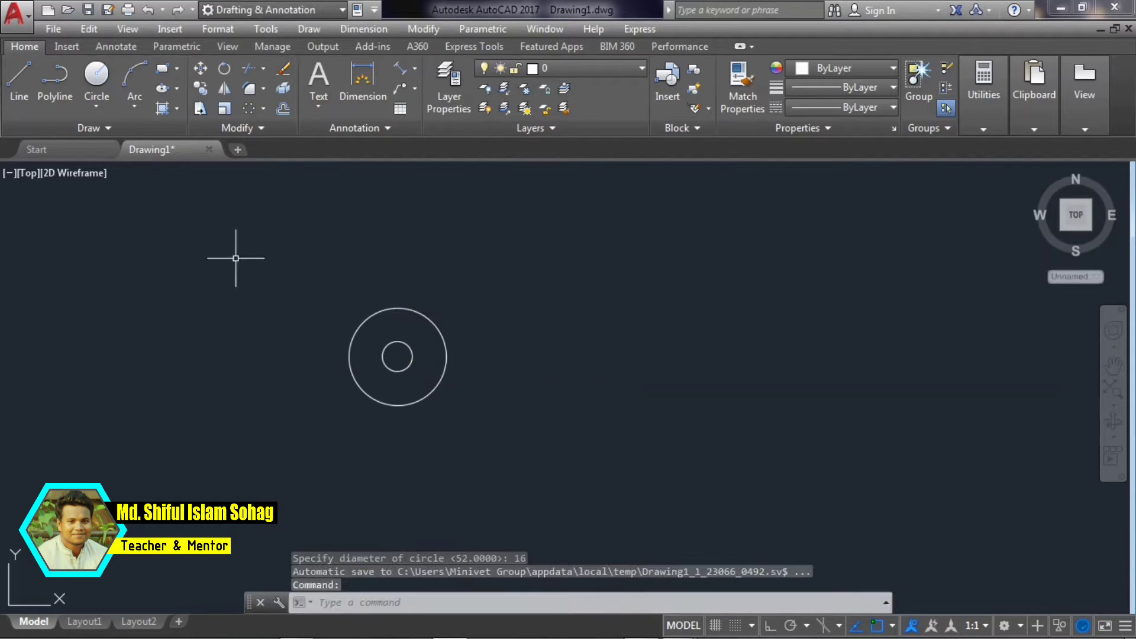
Add a 34-diameter circle on the same shared centre
click(106, 85)
click(397, 357)
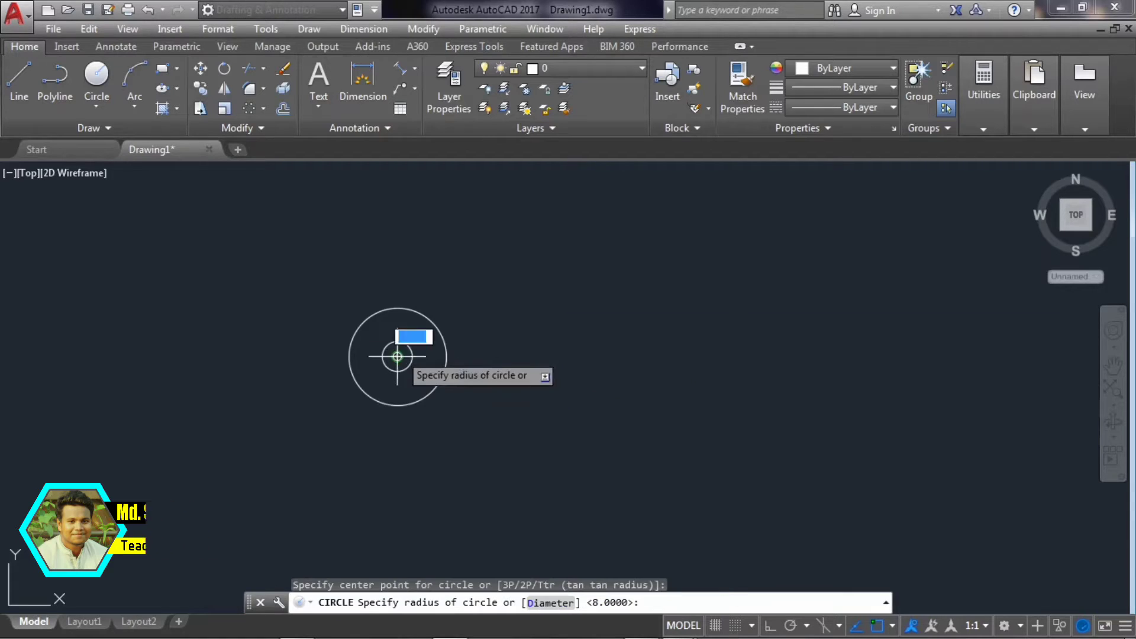
text(d)
key(Return)
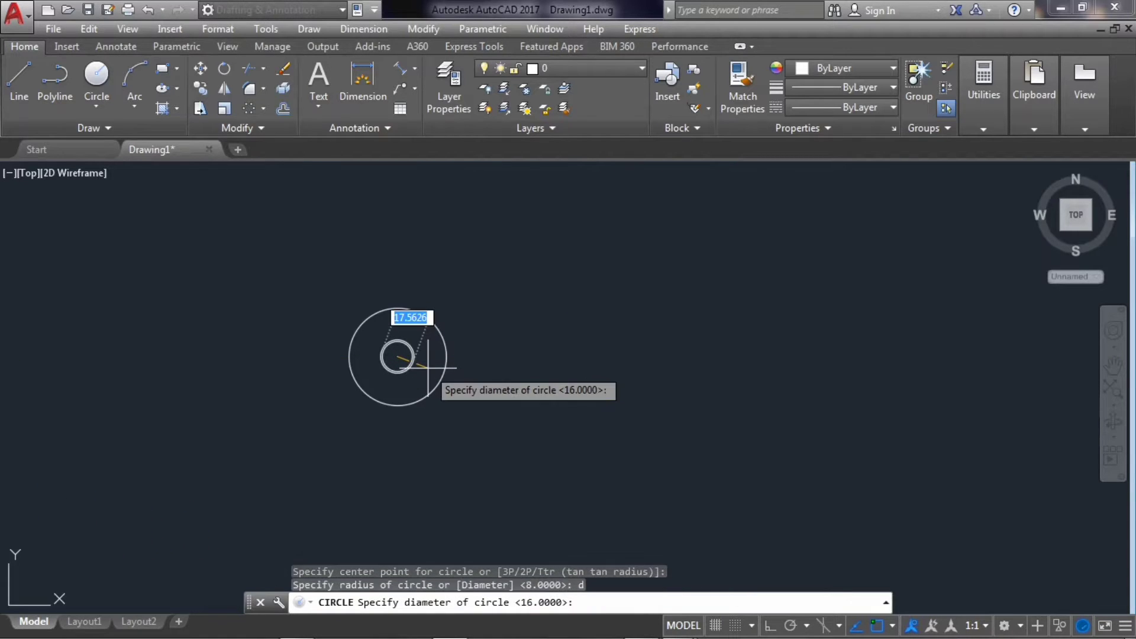
text(4)
key(Return)
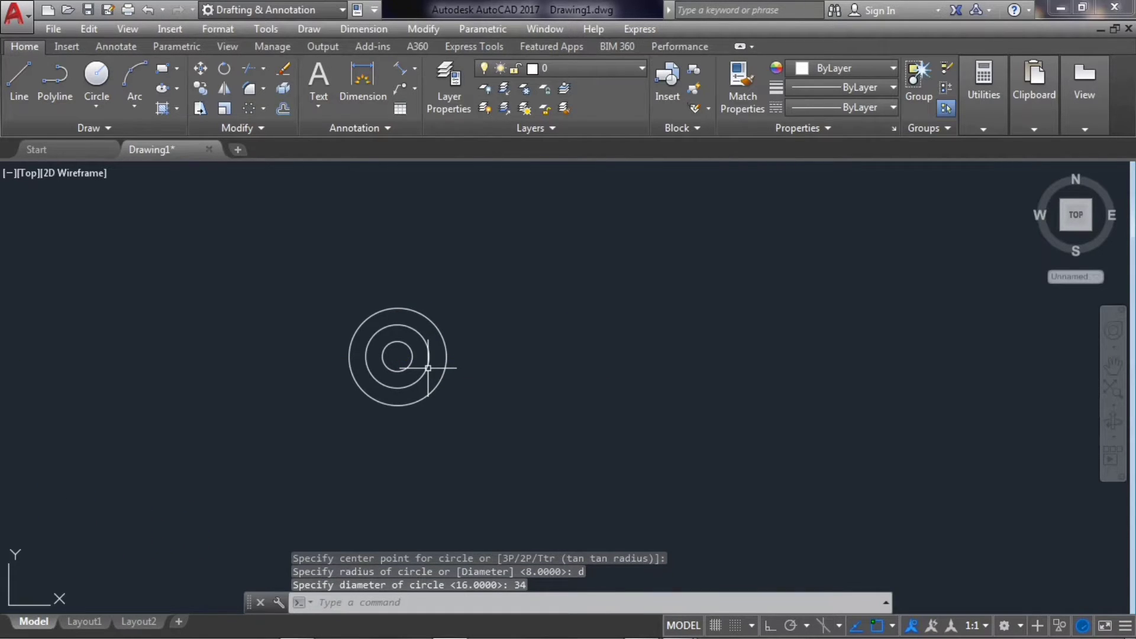
scroll(428, 368, up, 2)
scroll(435, 343, up, 3)
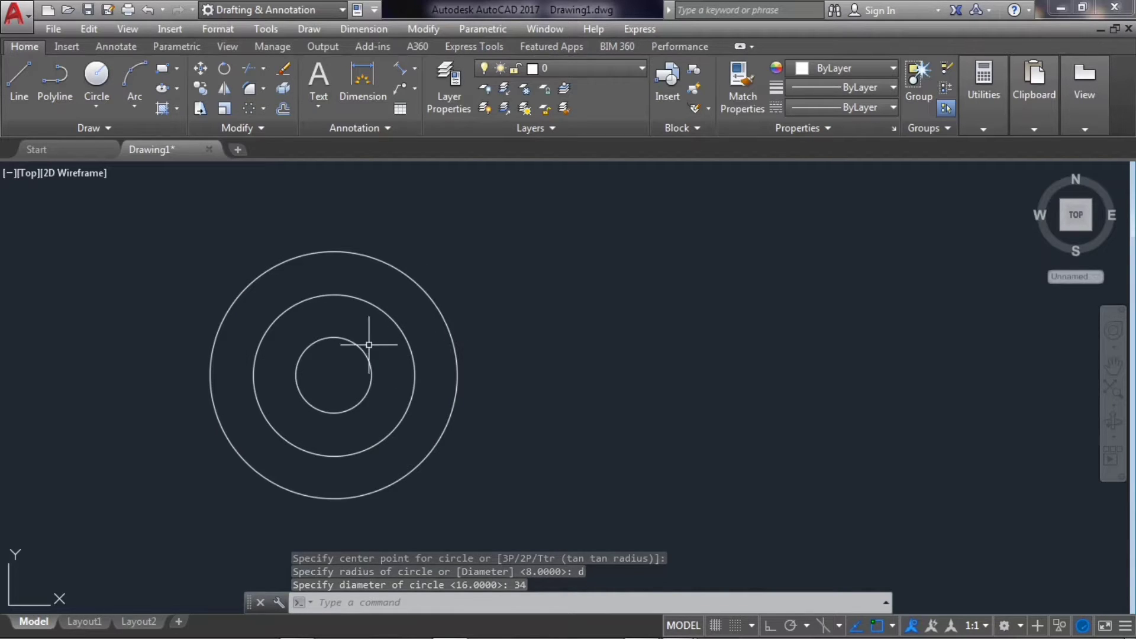
Draw an 8-diameter circle centred on the top quadrant of the 34-diameter circle
click(98, 80)
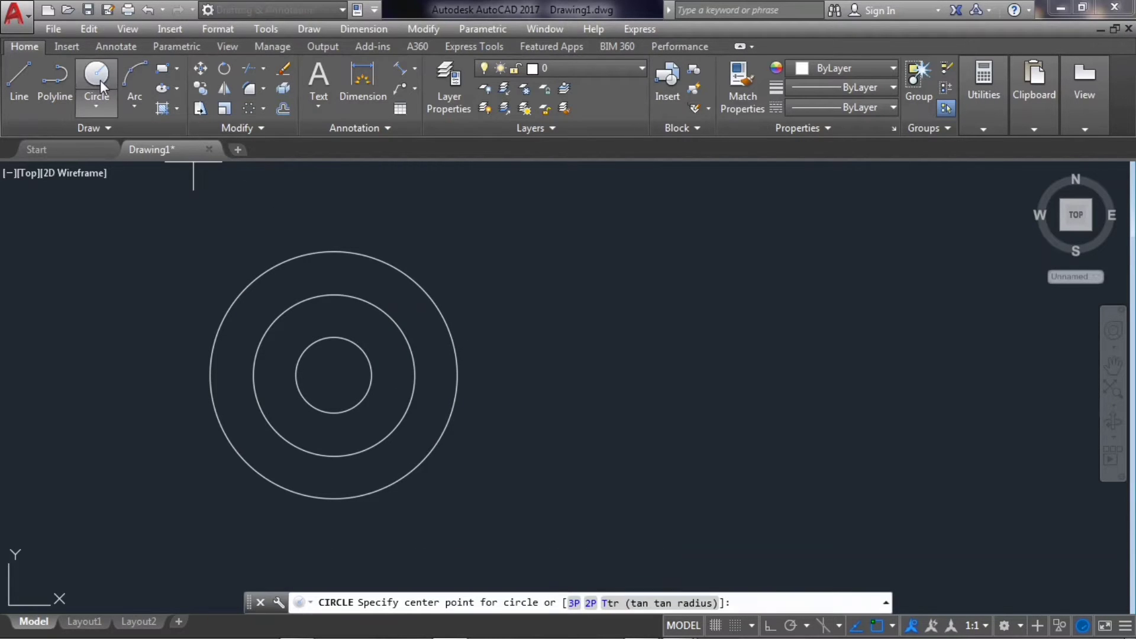
click(334, 375)
key(Escape)
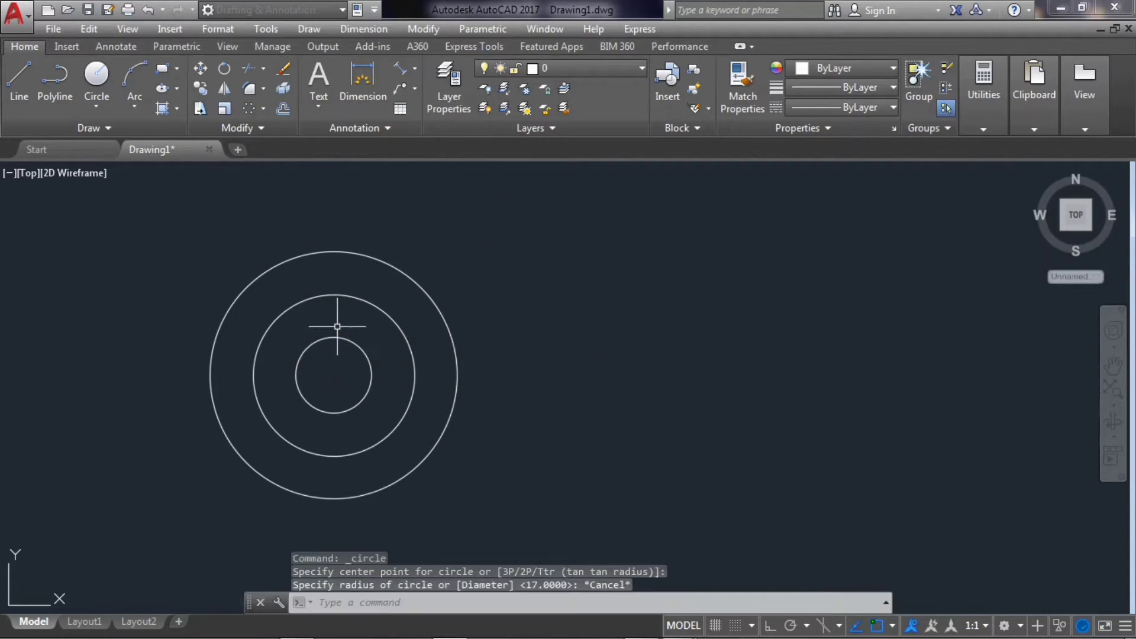
text(c)
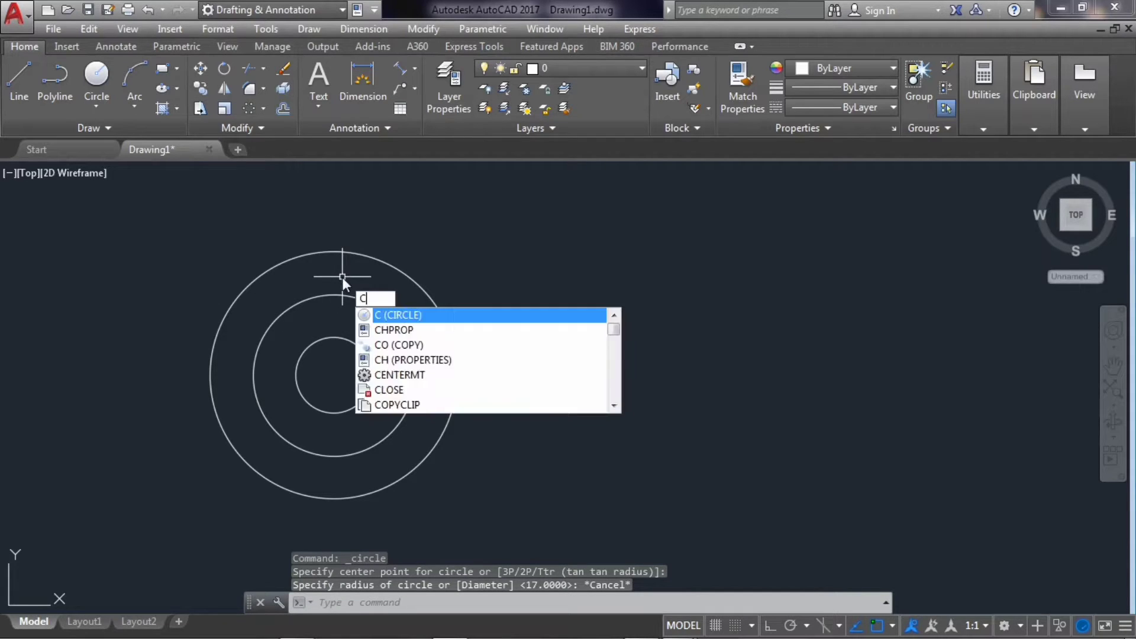
text(i)
key(Return)
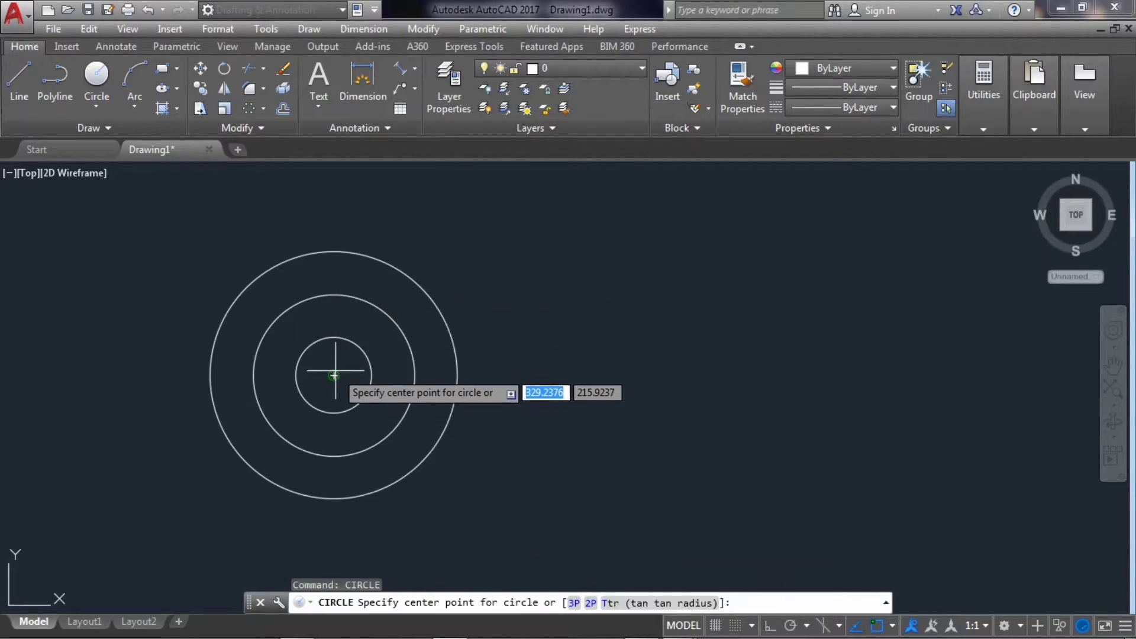
click(334, 295)
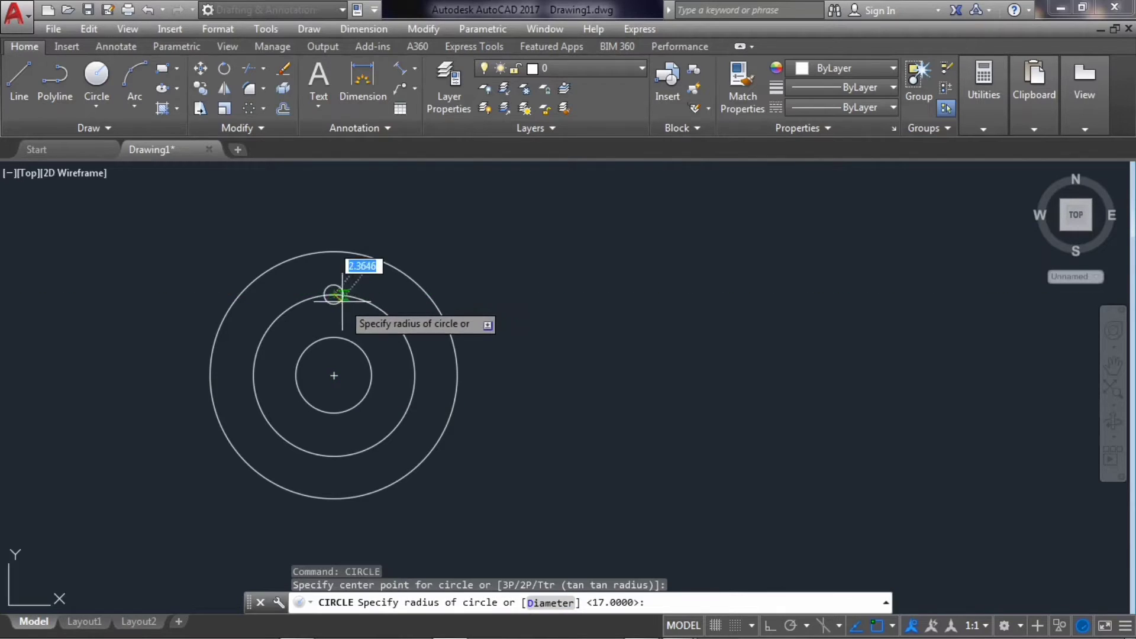
text(d)
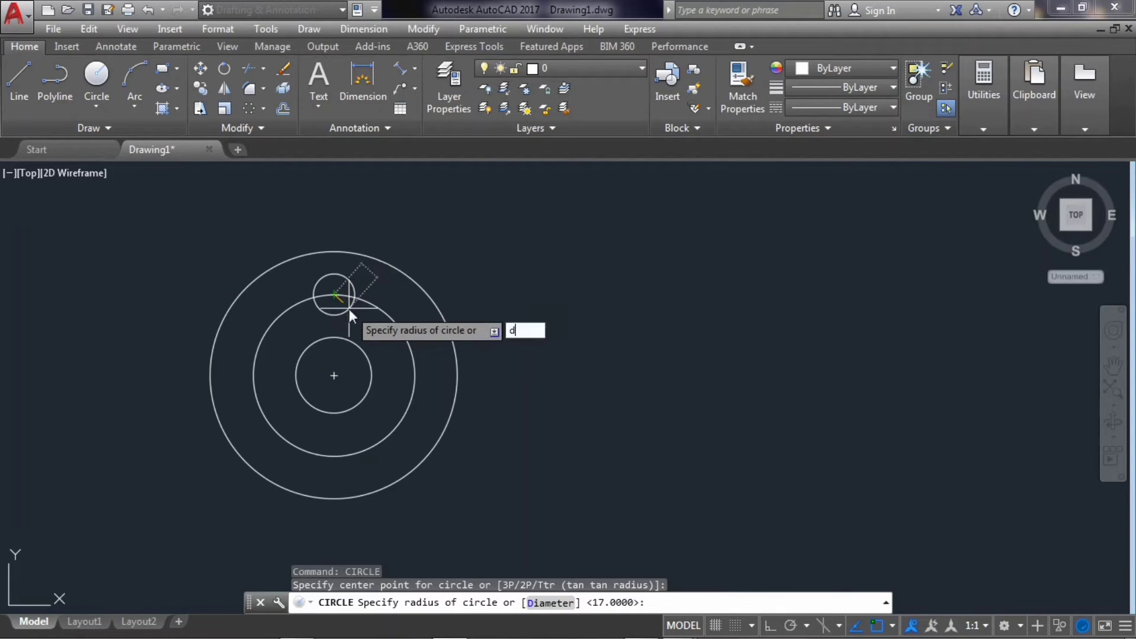
key(Return)
key(Return)
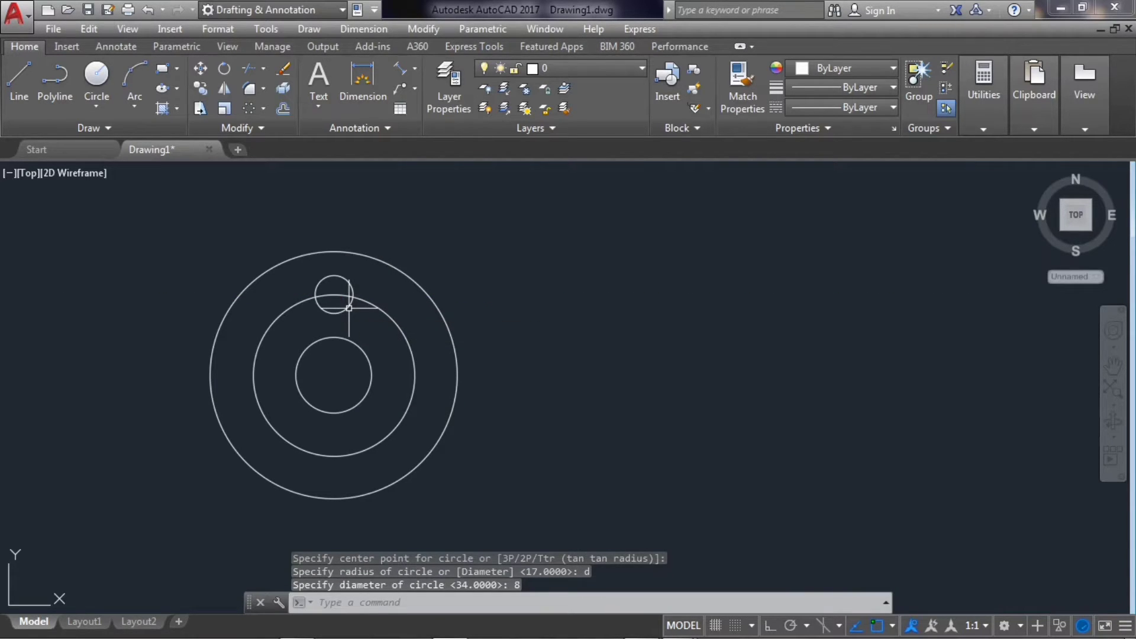
click(349, 307)
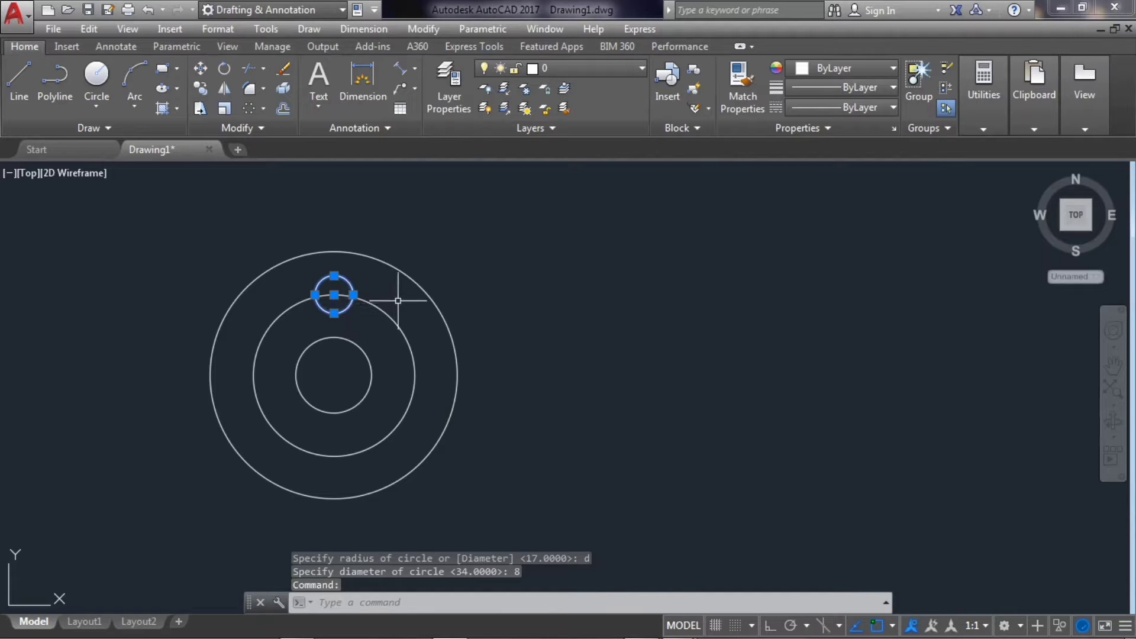
Rotate the 8-diameter circle -45° about the shared centre
text(Ro)
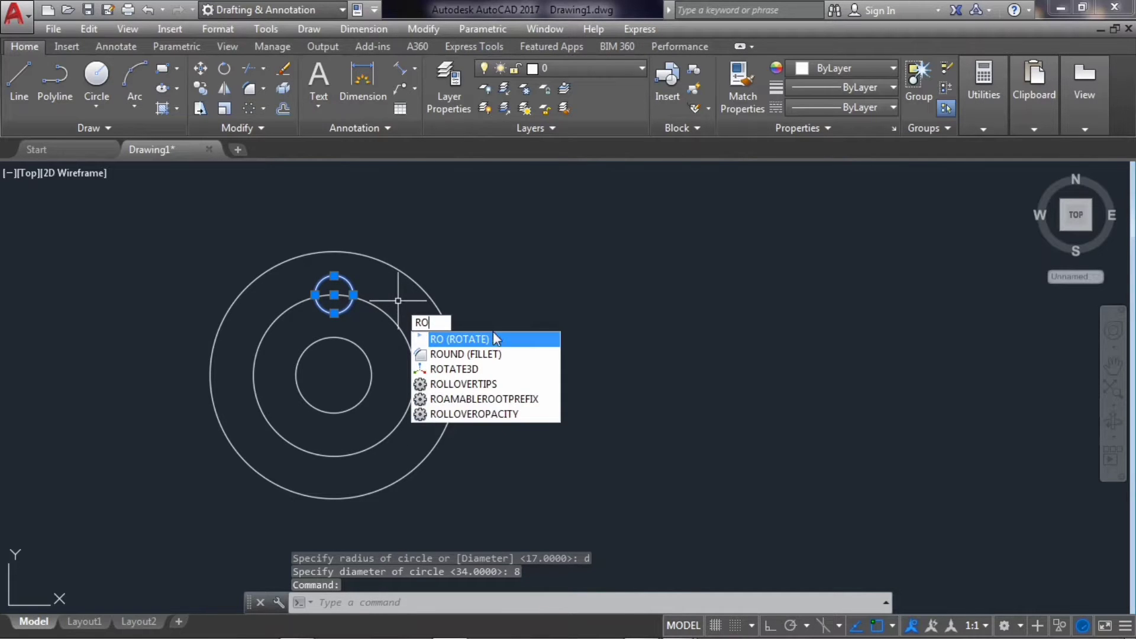
click(500, 337)
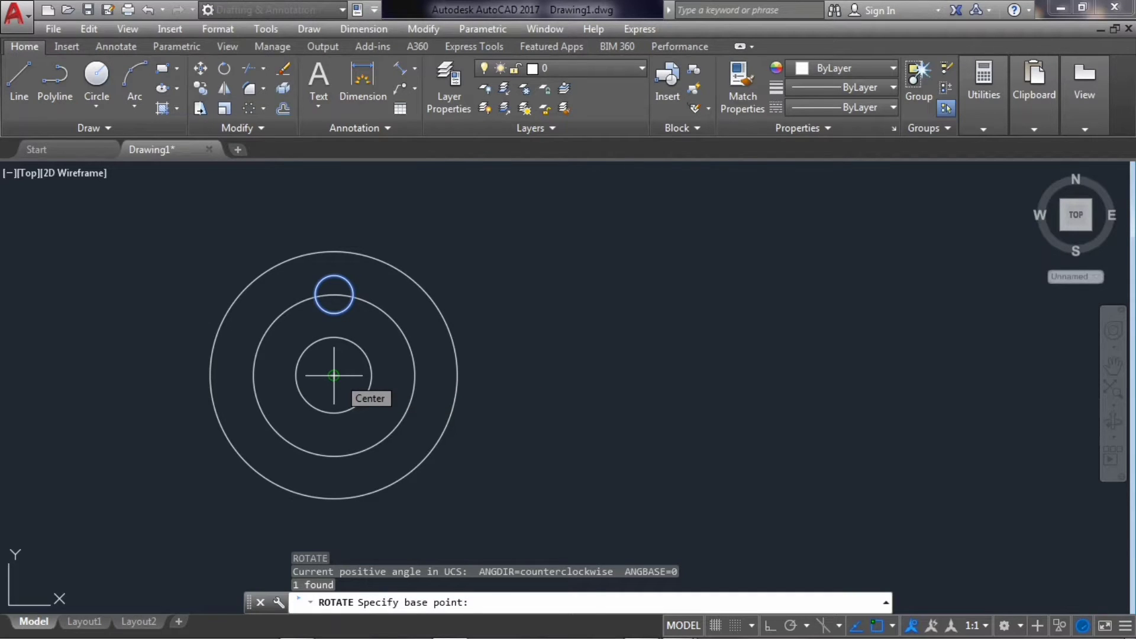
click(334, 375)
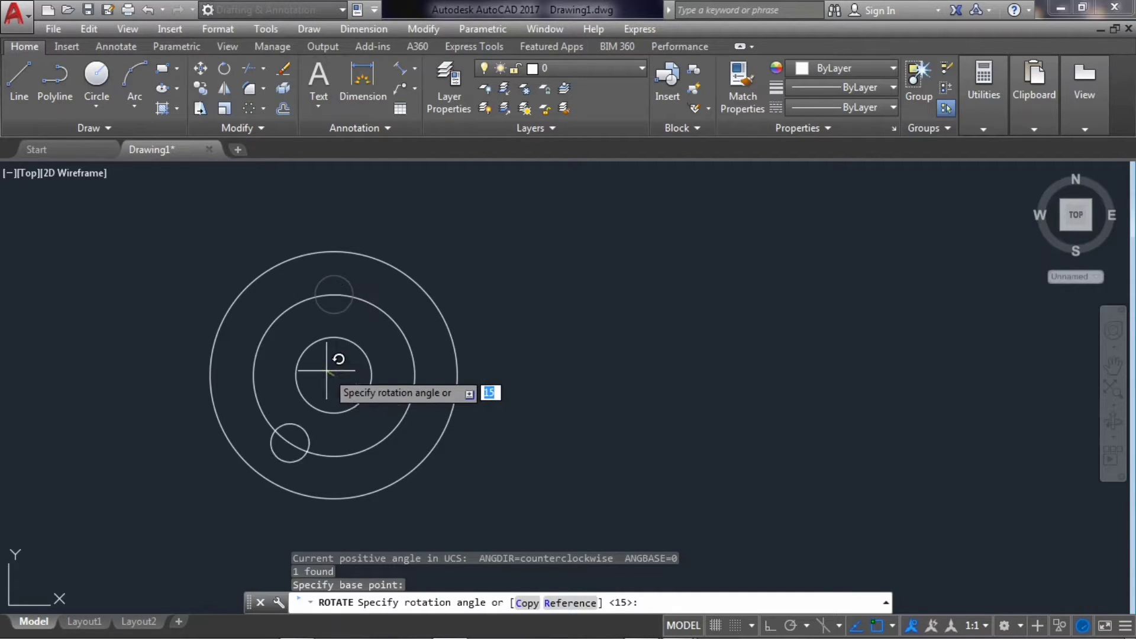
text(-)
text(45)
key(Return)
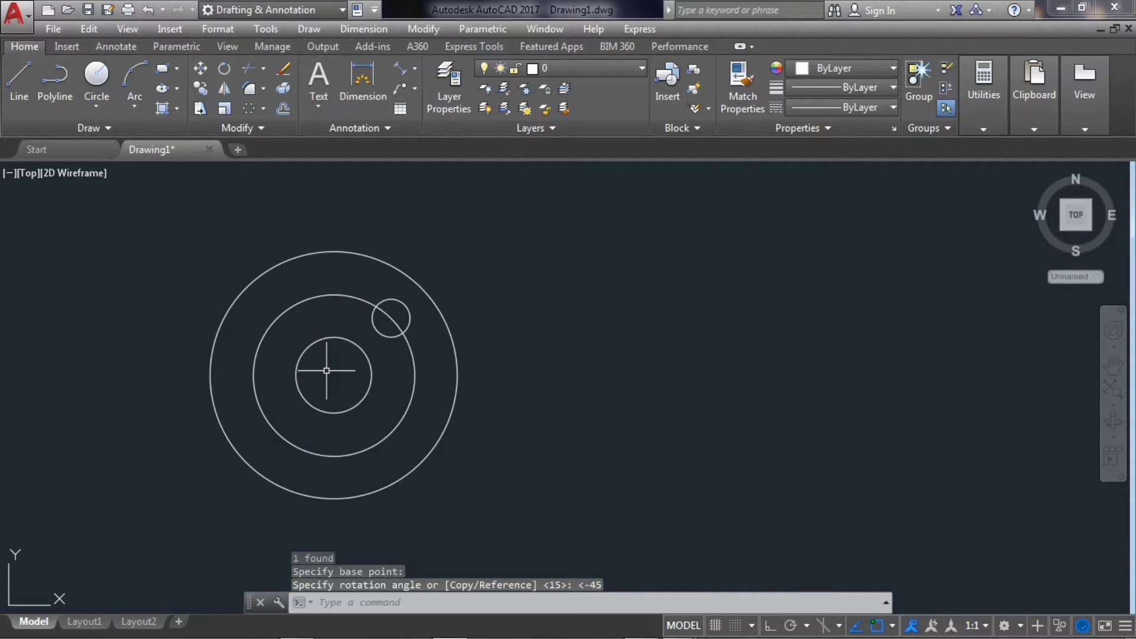
Select the rotated circle and choose a polar array
click(379, 331)
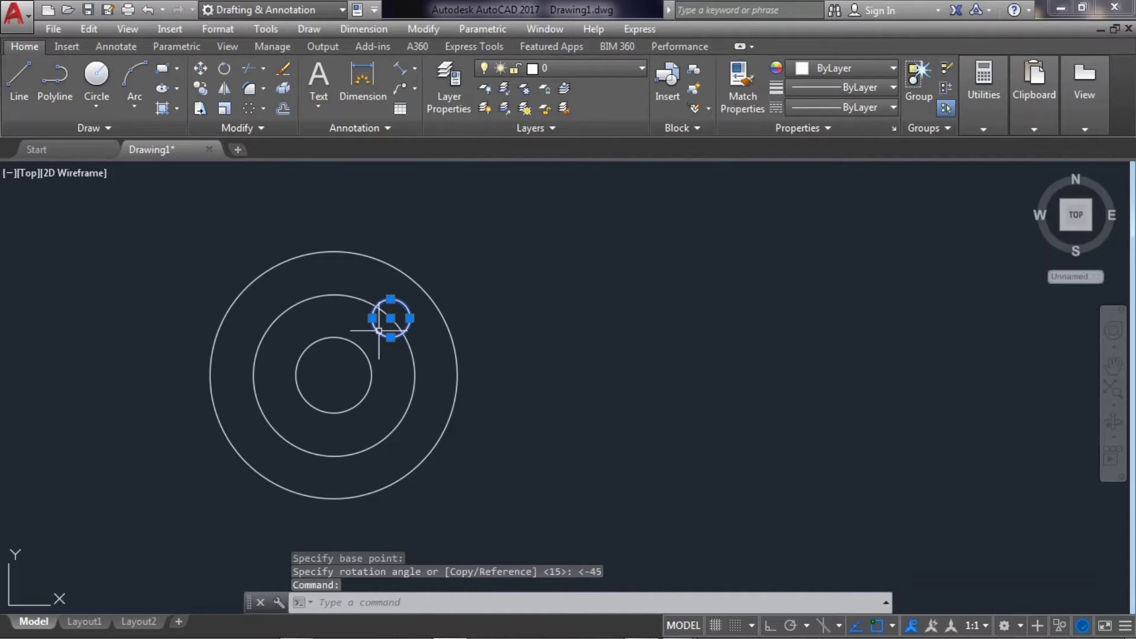
click(263, 109)
click(282, 205)
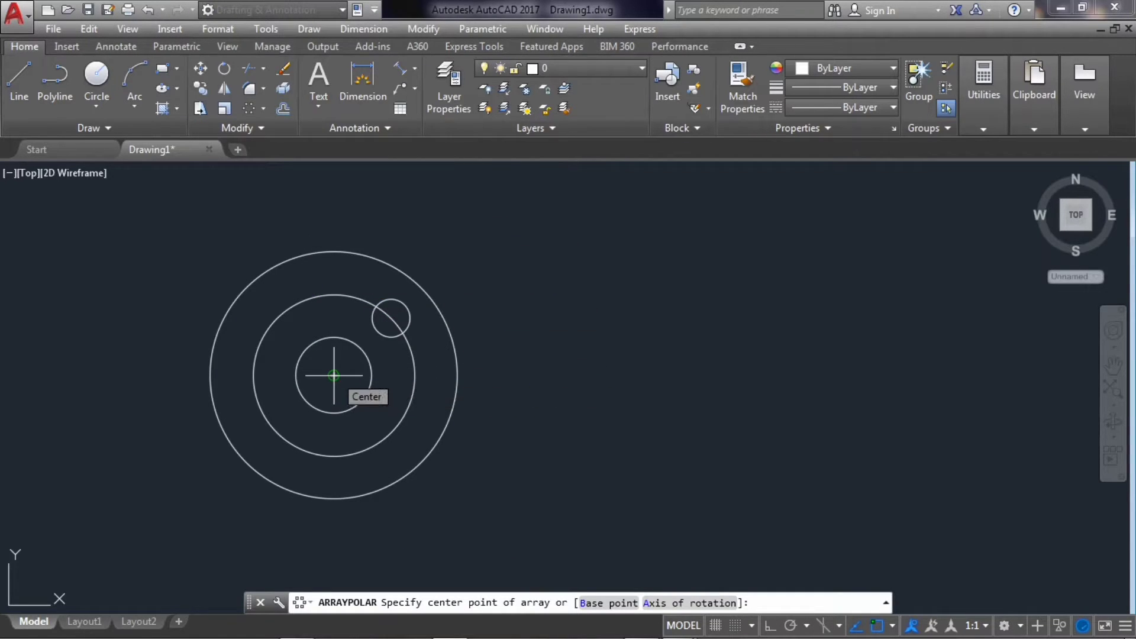
Array the small circle into 4 holes around the common centre
click(334, 375)
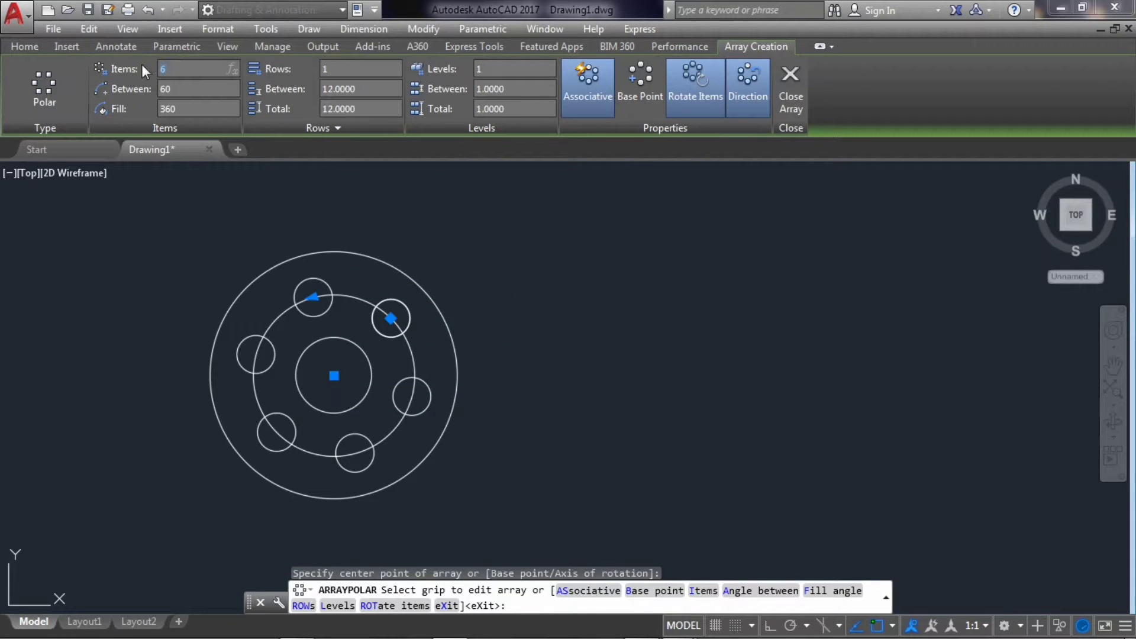
text(4)
key(Return)
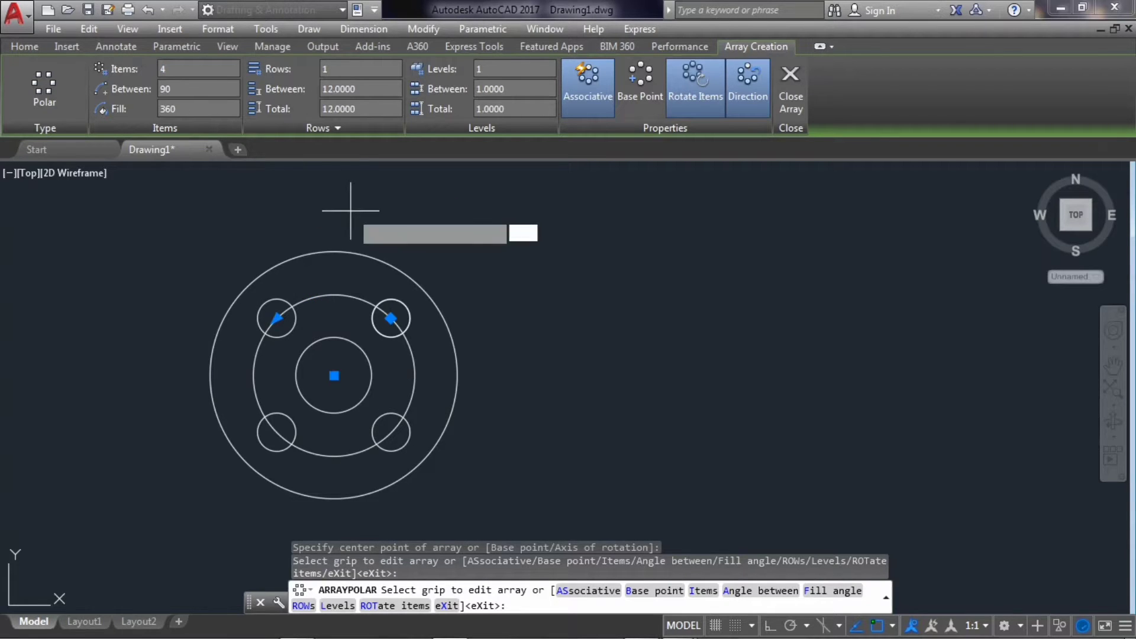
key(Escape)
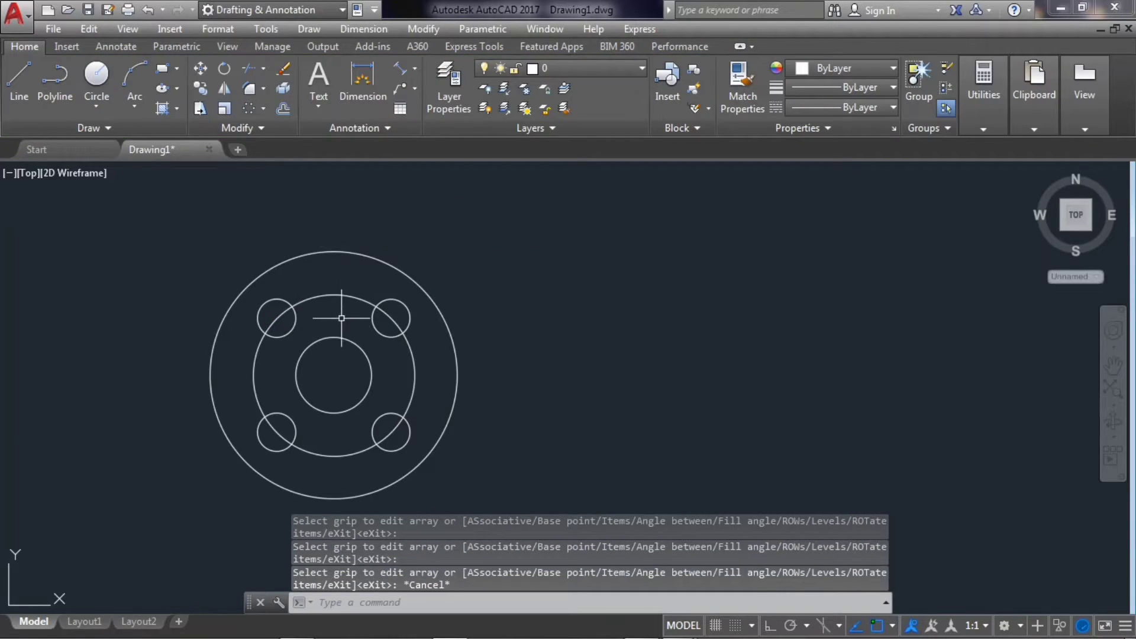
Draw a vertical polyline straight up from the flange centre with Ortho on
click(59, 73)
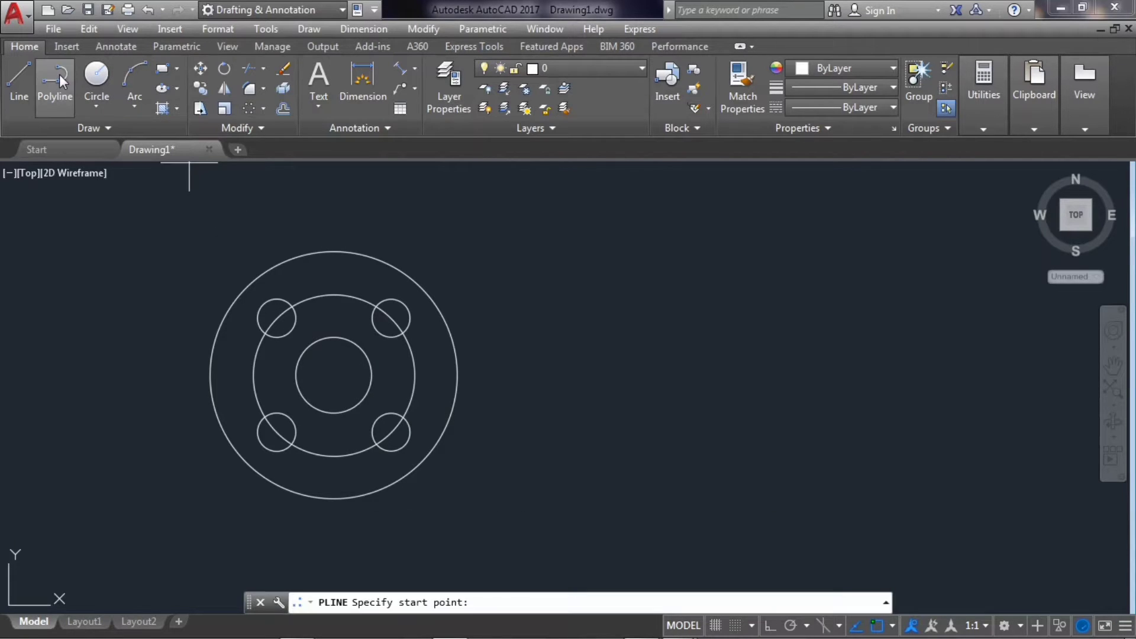
click(334, 375)
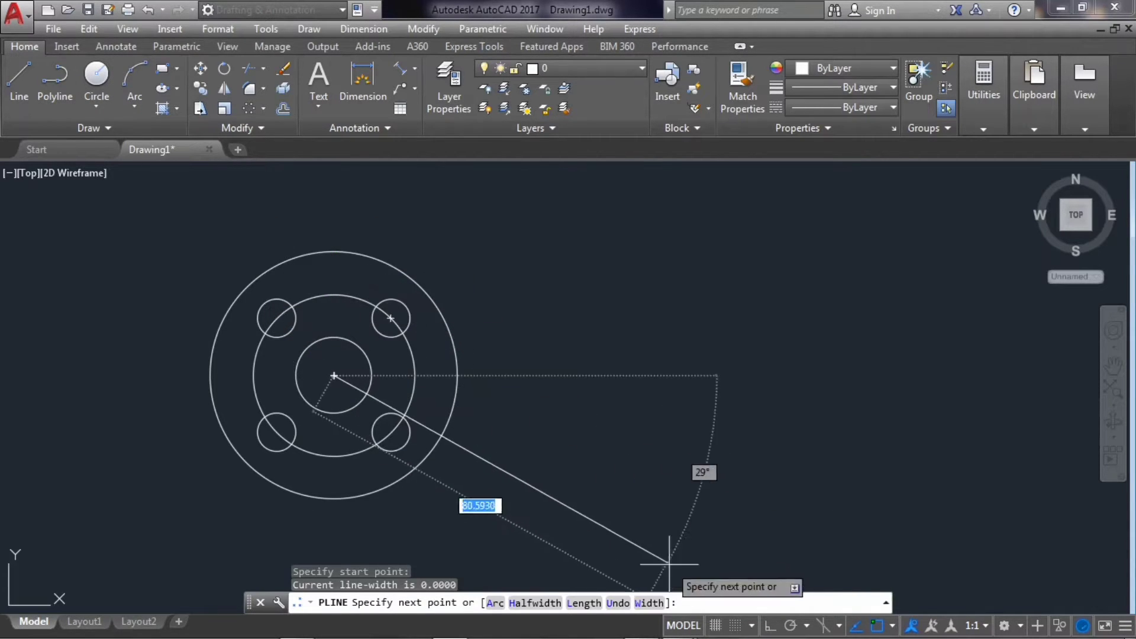
key(F8)
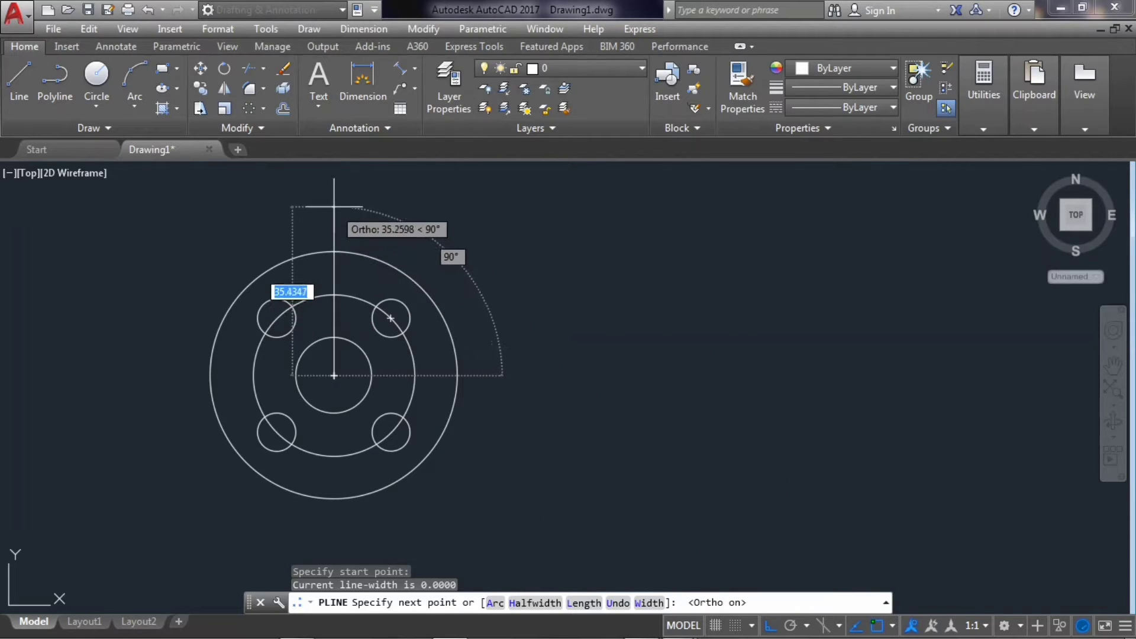
click(335, 203)
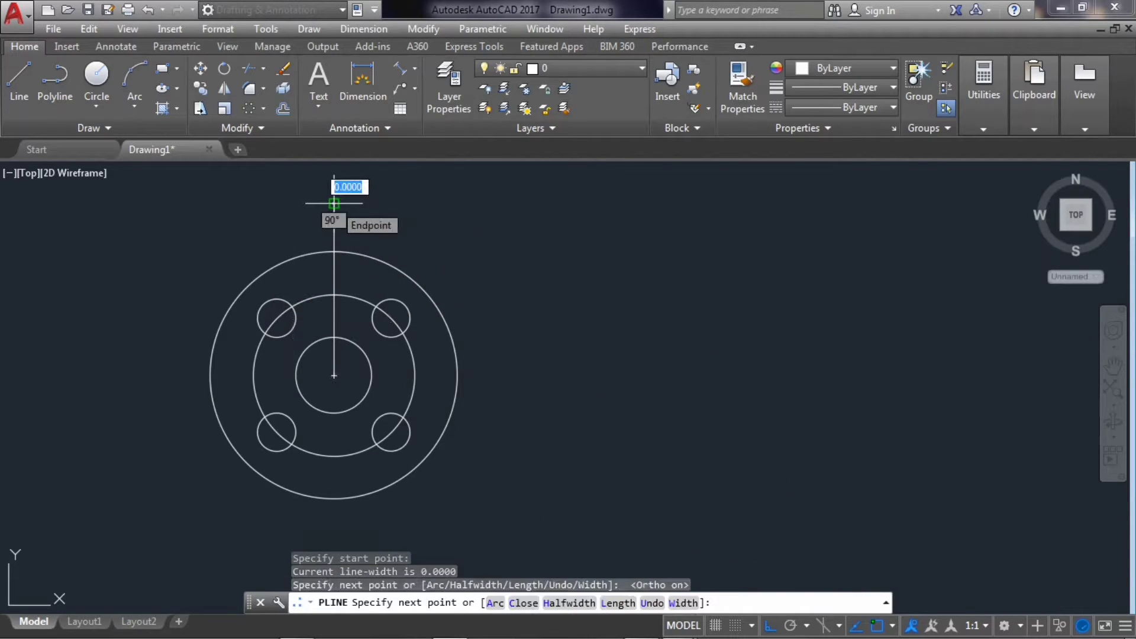
key(Return)
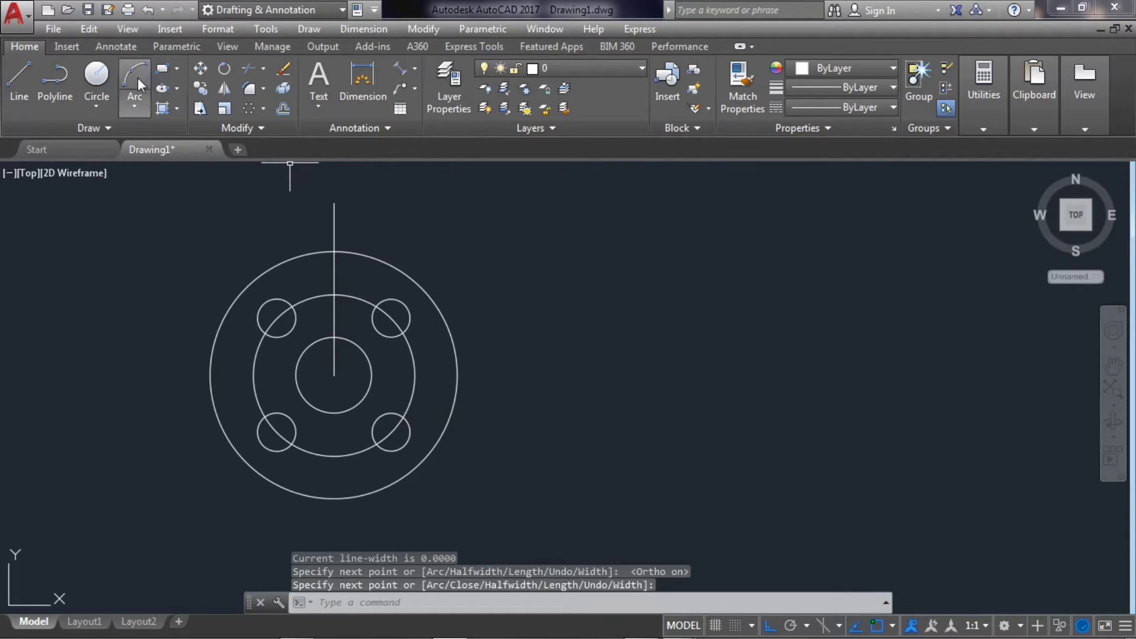
Draw a diagonal polyline from the centre to the upper-left bolt hole
click(59, 77)
click(335, 375)
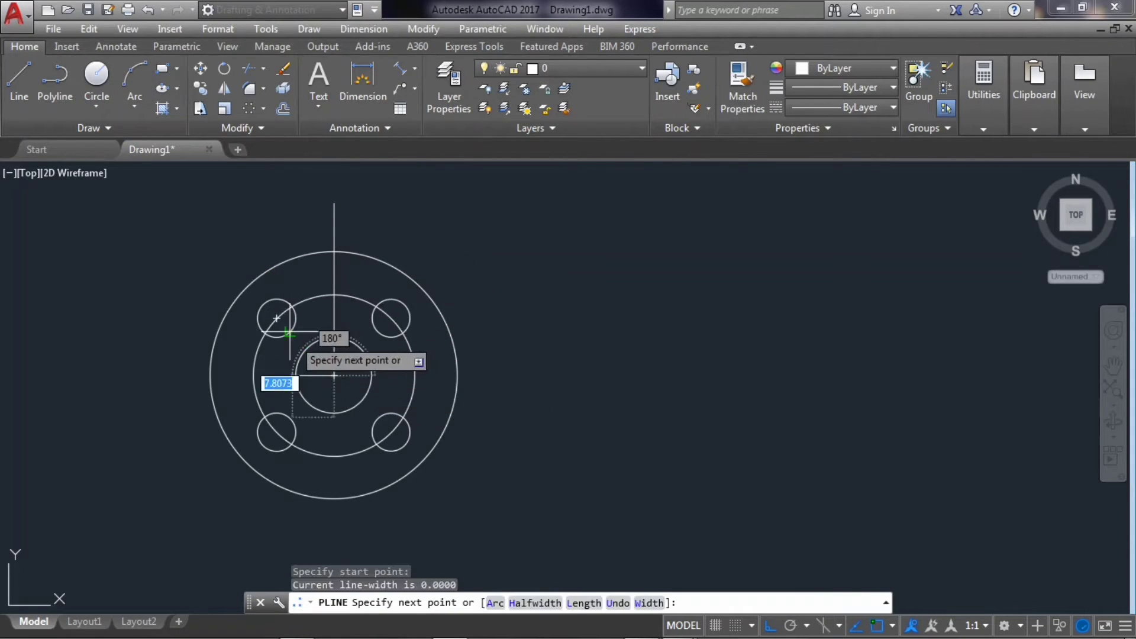
click(264, 305)
click(264, 305)
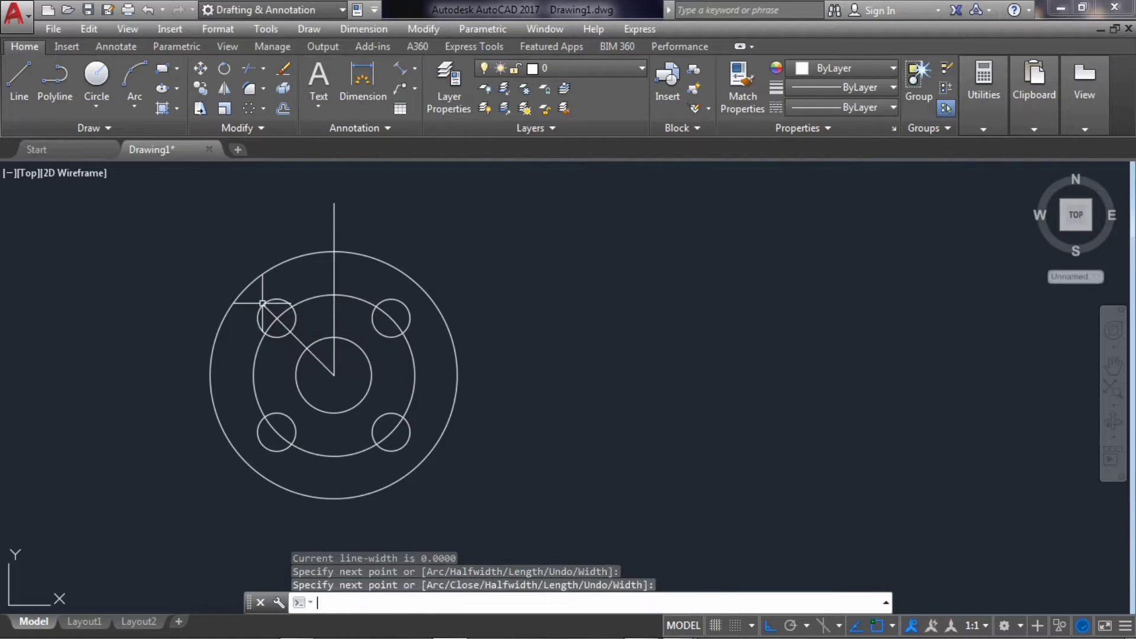
key(Return)
Stretch the upper-left diagonal out past the large outer circle, with Ortho off
scroll(285, 306, up, 4)
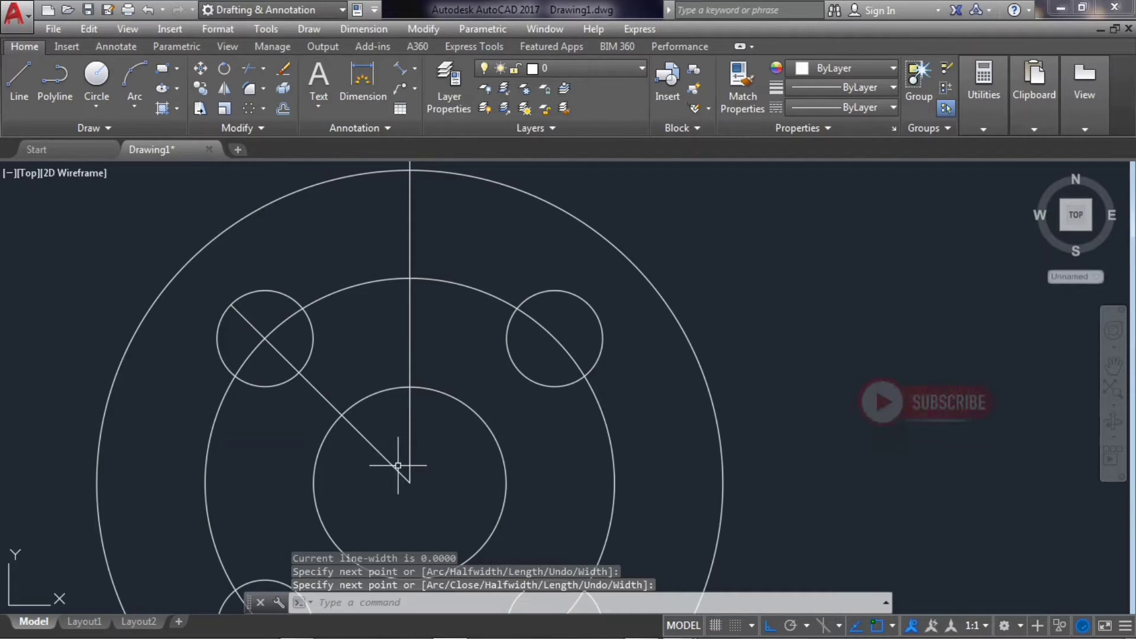
key(Return)
click(230, 305)
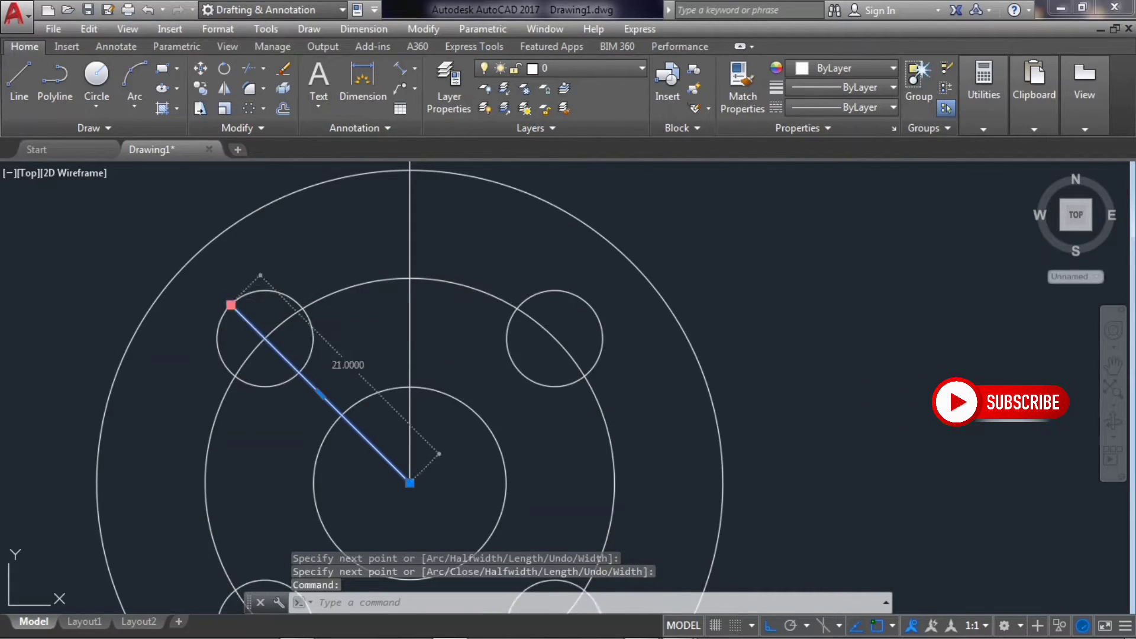
click(230, 305)
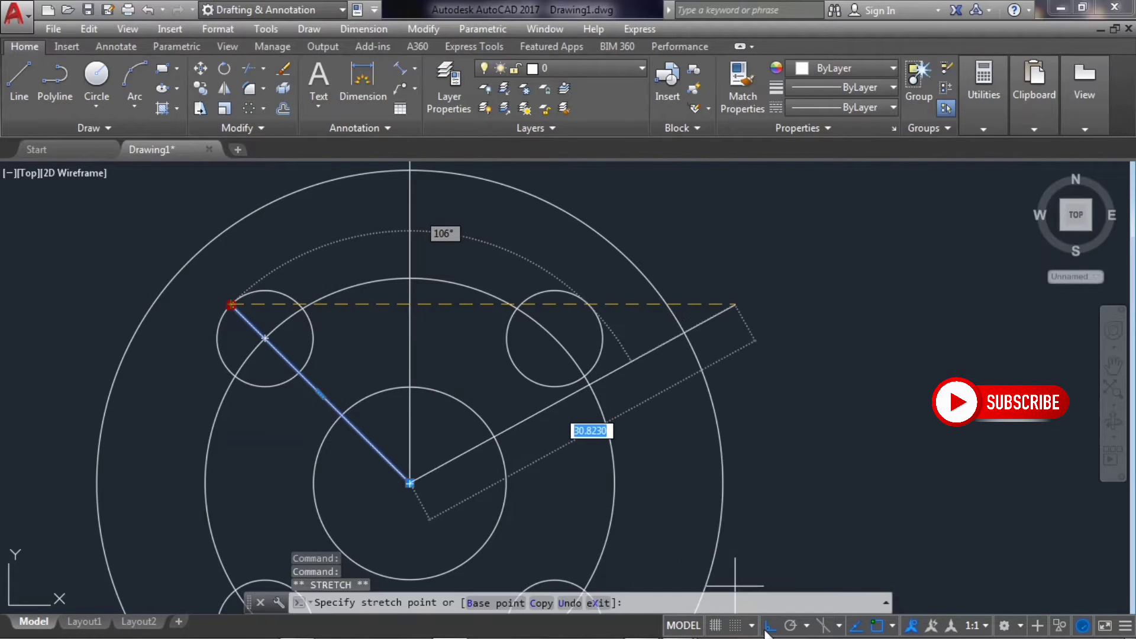
key(F8)
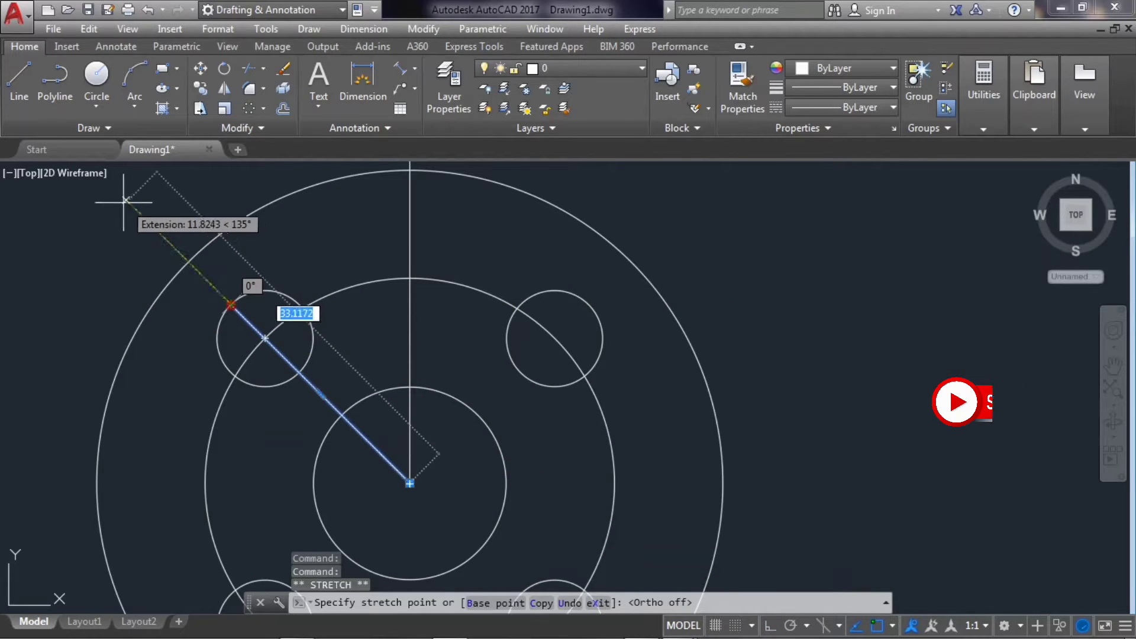
click(123, 197)
key(Escape)
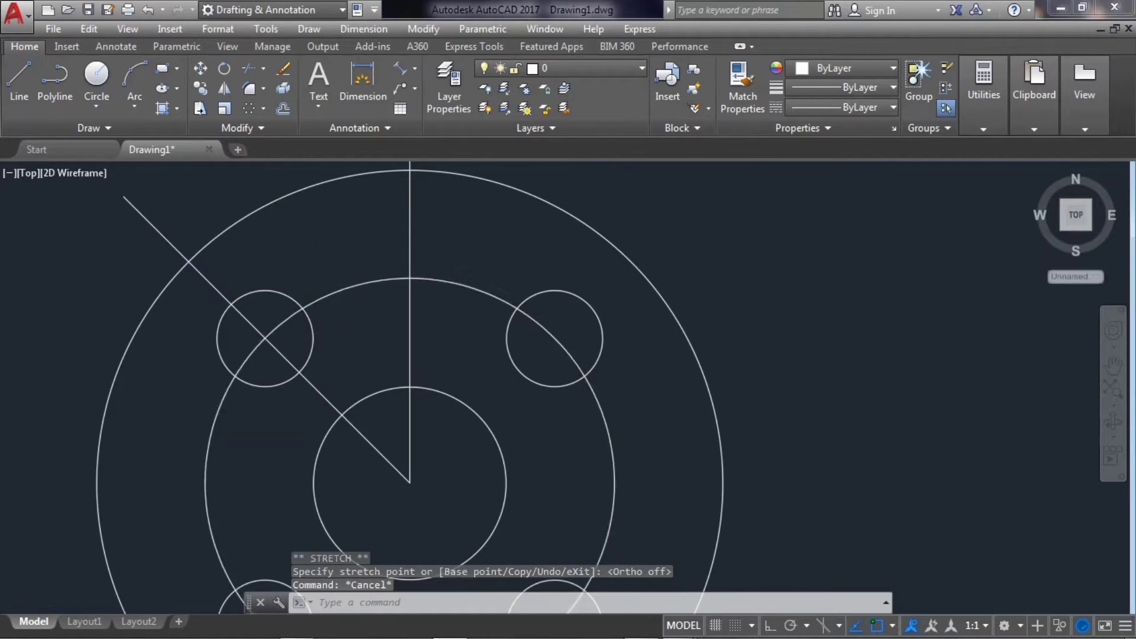
Begin a new polyline at the flange centre
scroll(364, 346, down, 2)
click(66, 76)
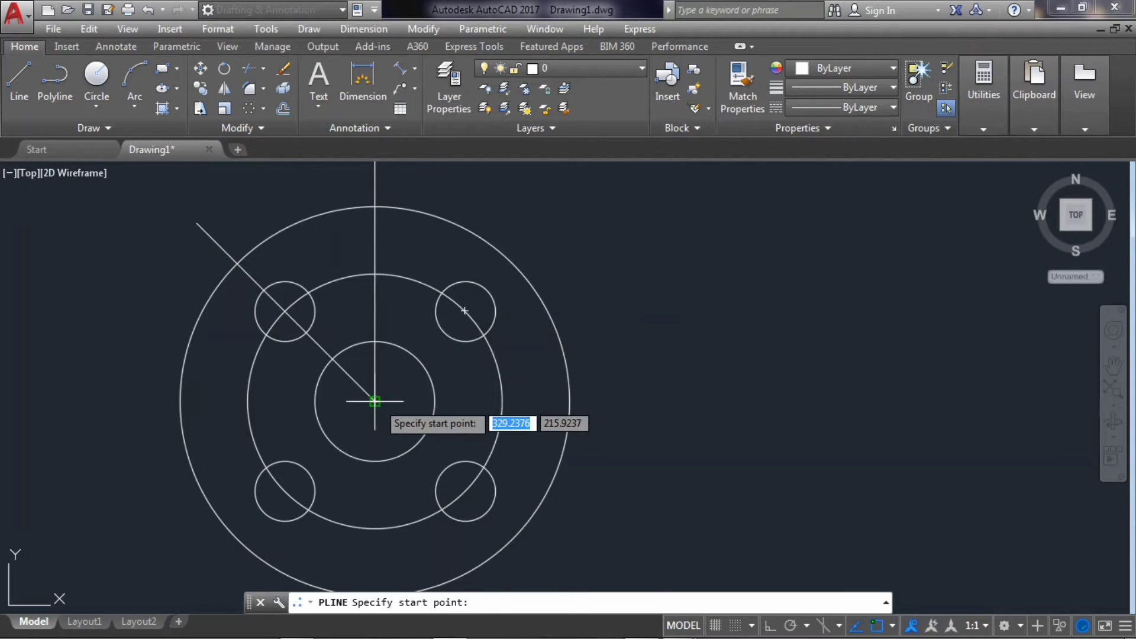
click(375, 401)
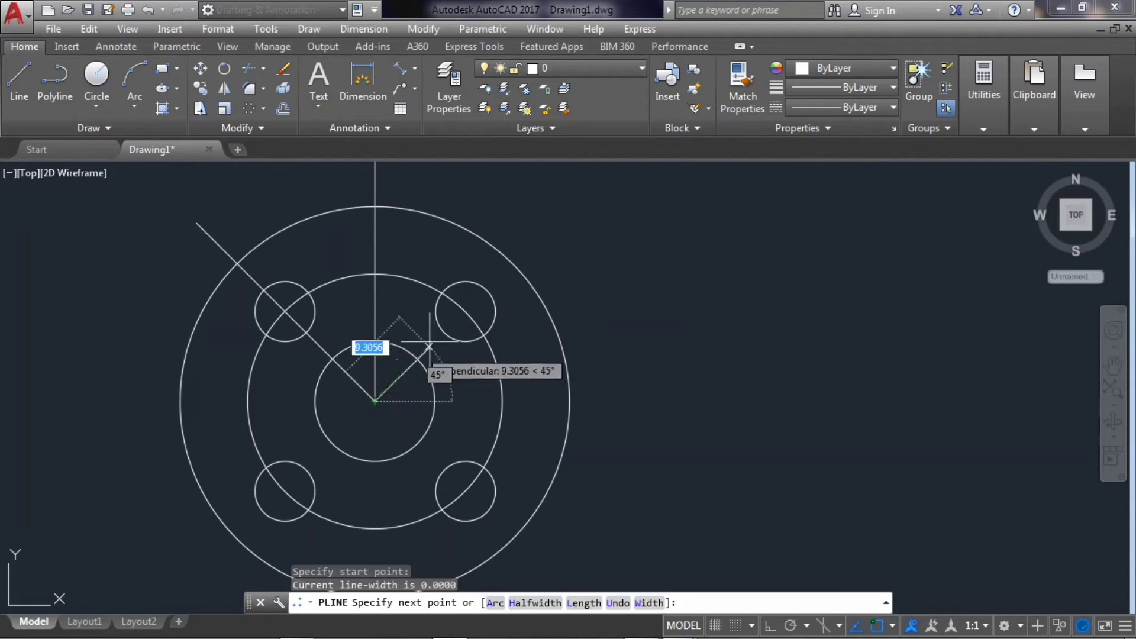
Draw the upper-right centre line and polar-array it into 4 copies around the centre
click(496, 277)
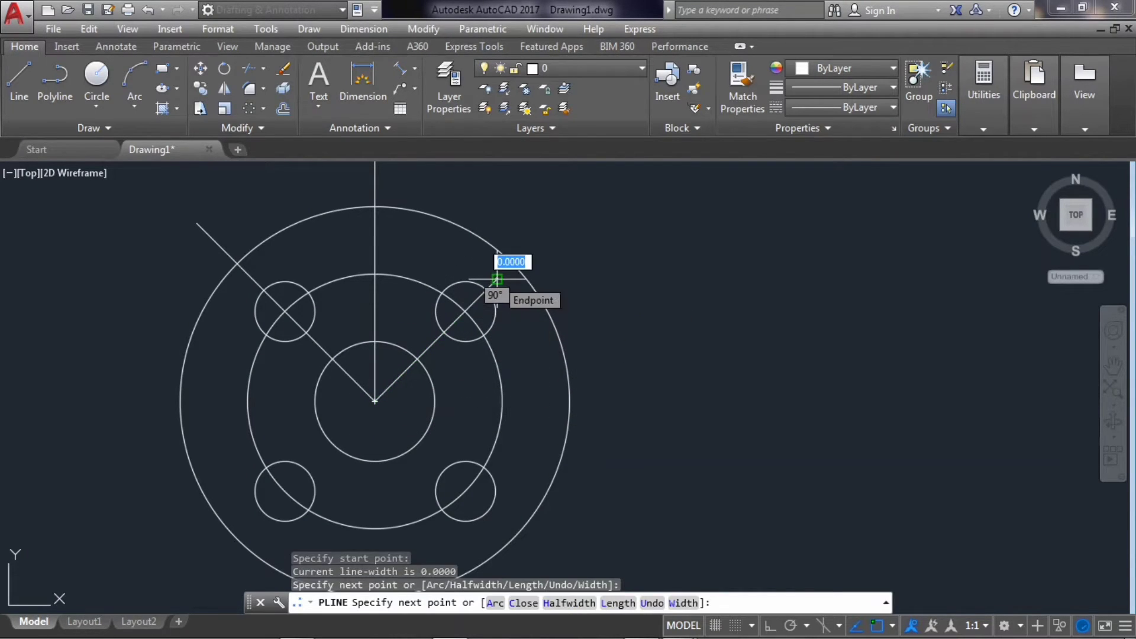
key(Return)
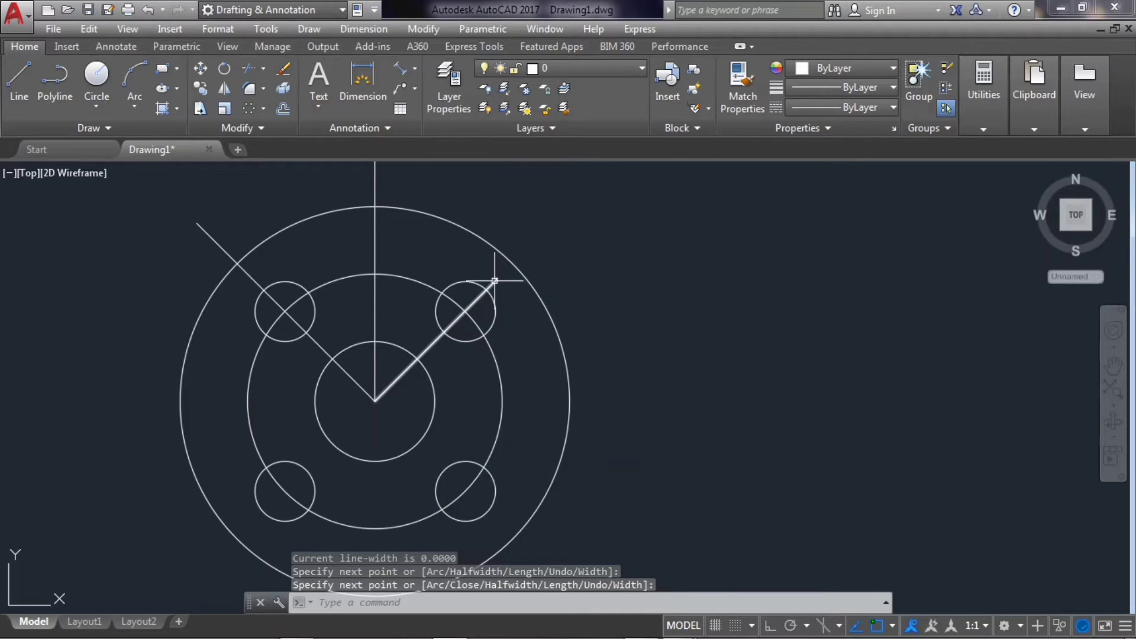
click(495, 280)
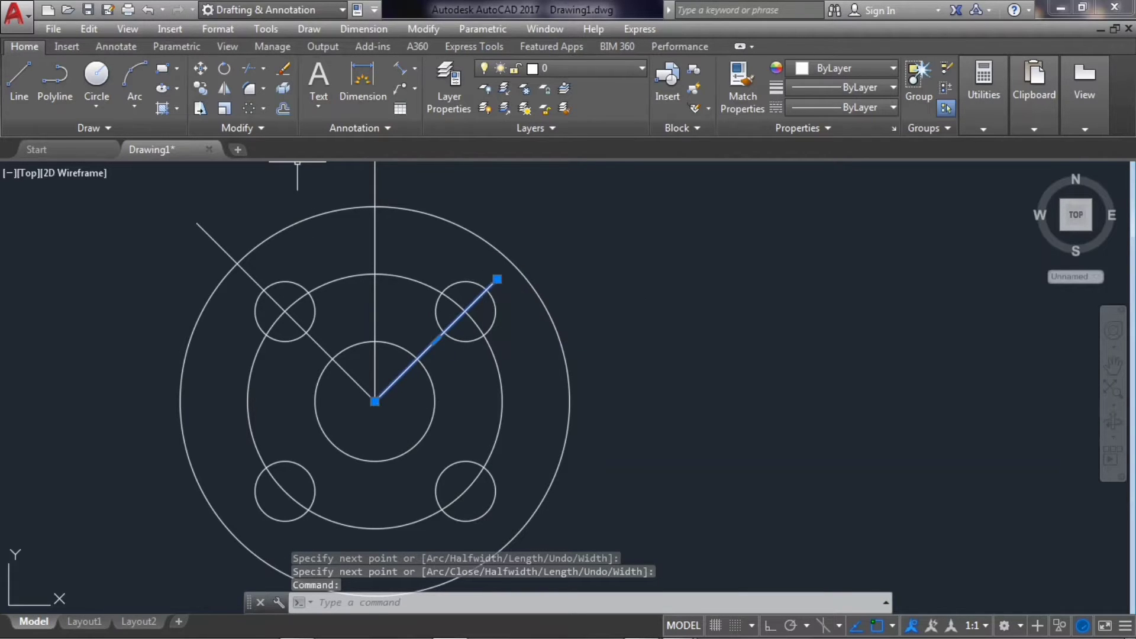
click(284, 106)
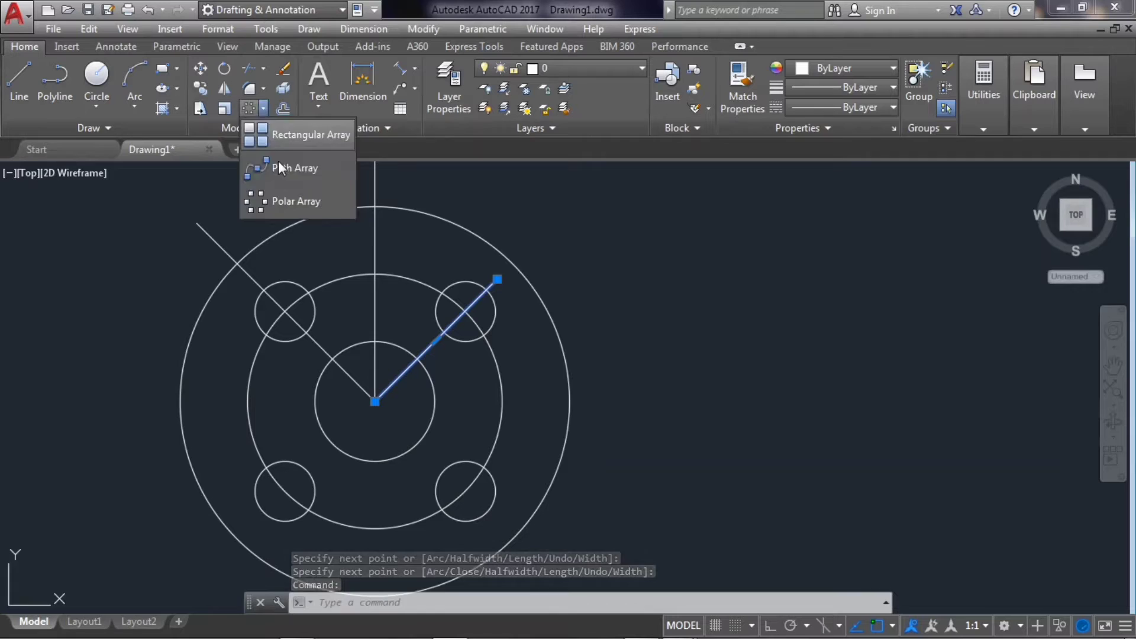
click(284, 197)
click(374, 401)
text(4)
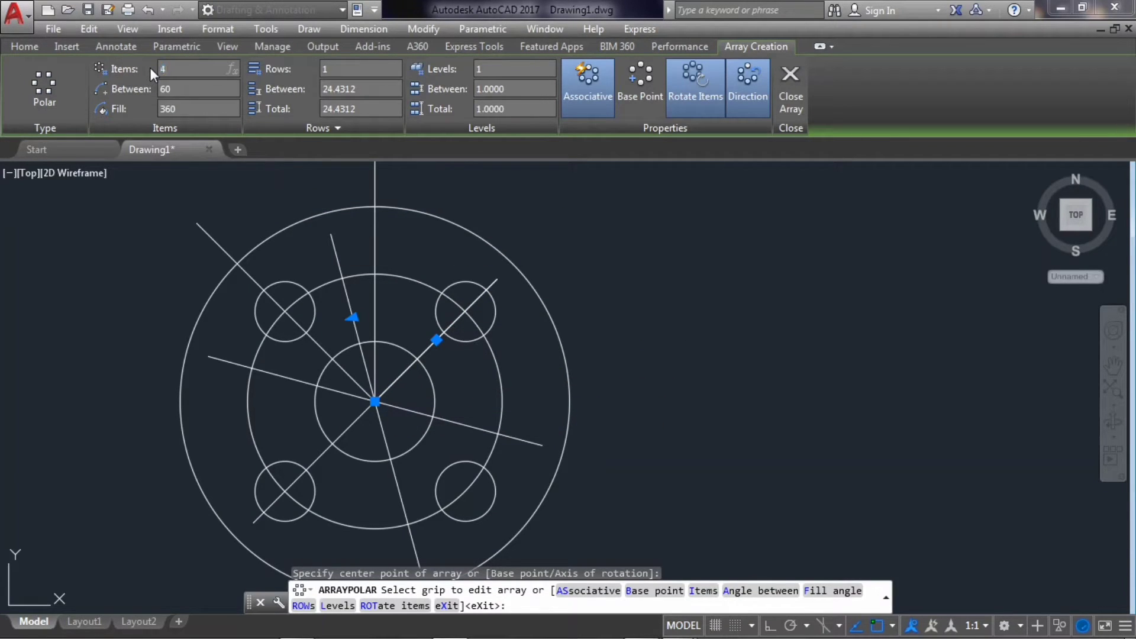
key(Return)
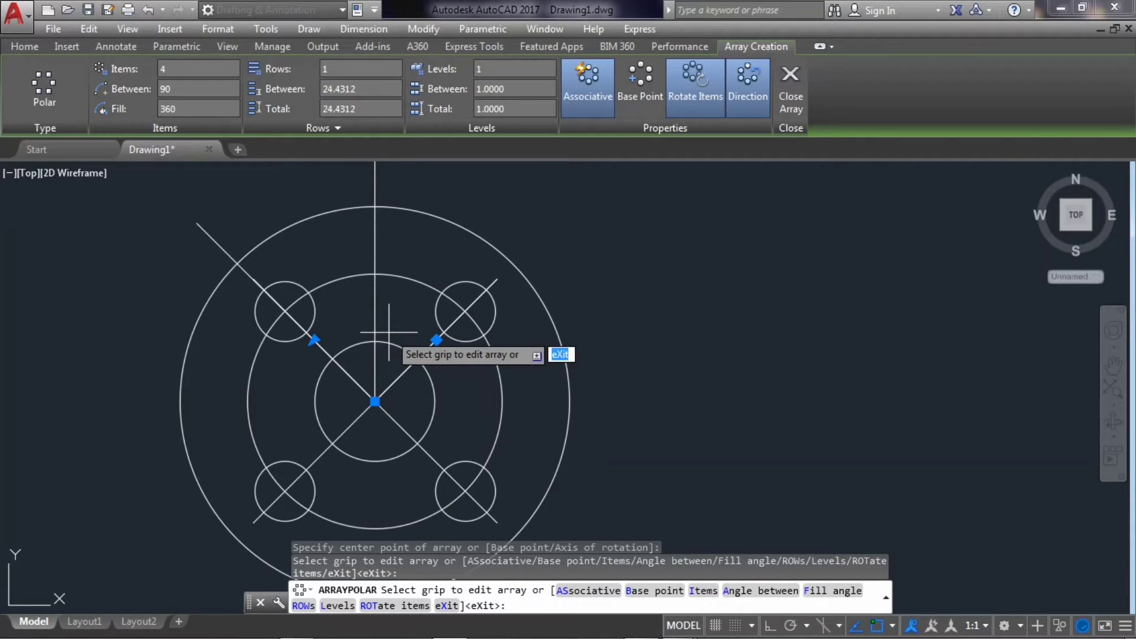
key(Escape)
scroll(389, 332, up, 3)
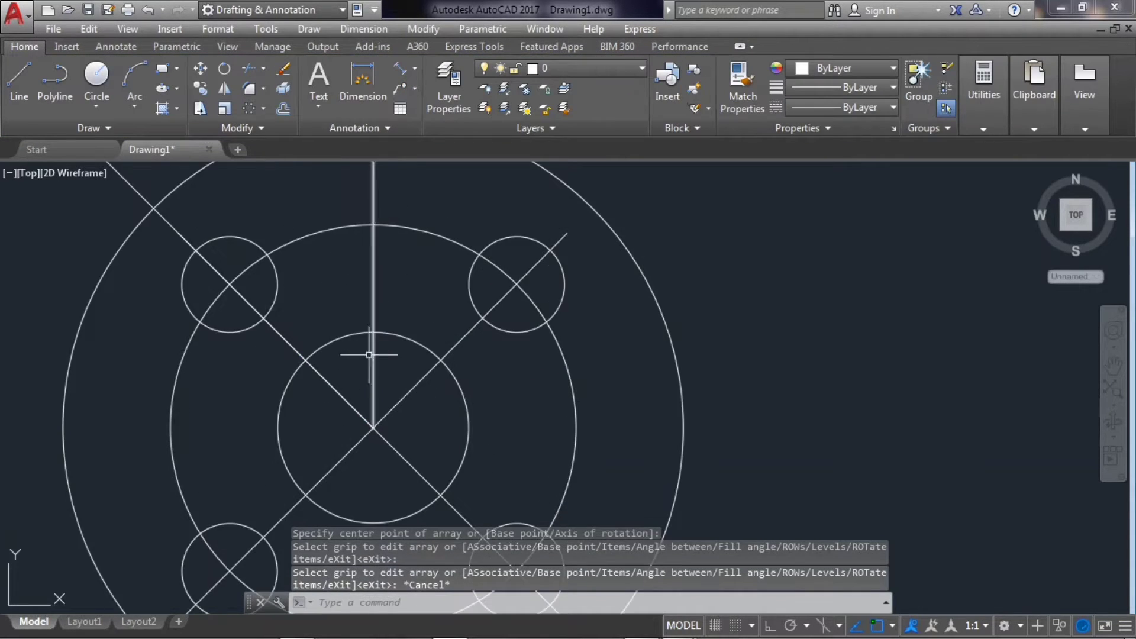
Explode the arrayed diagonal lines and delete the duplicate upper-left line
click(274, 327)
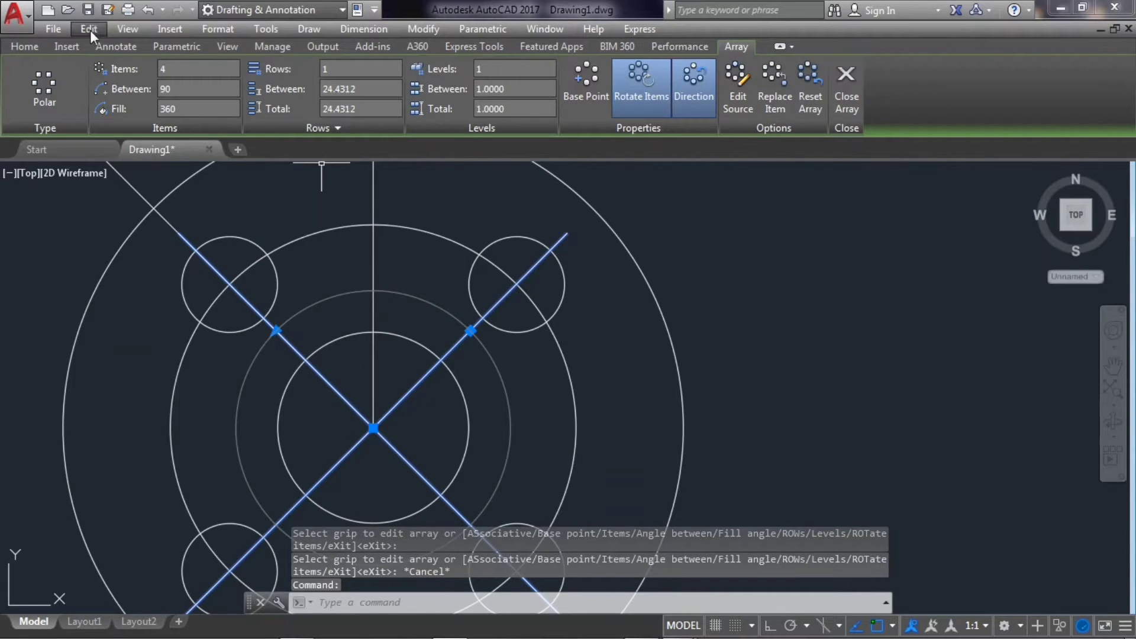
click(24, 46)
click(283, 88)
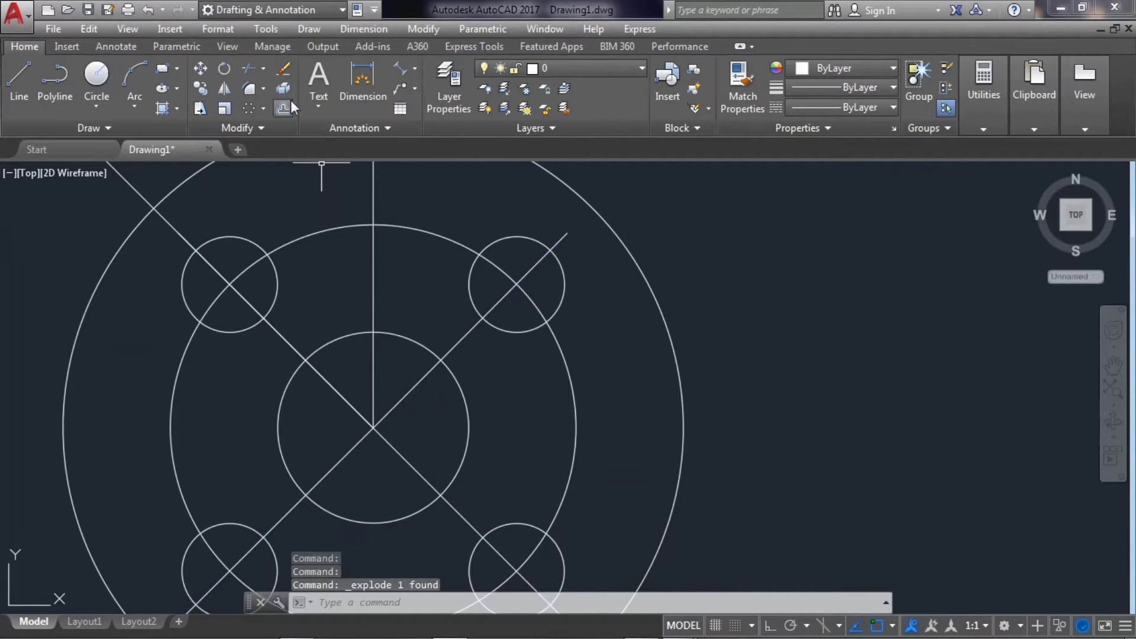
click(274, 328)
key(Delete)
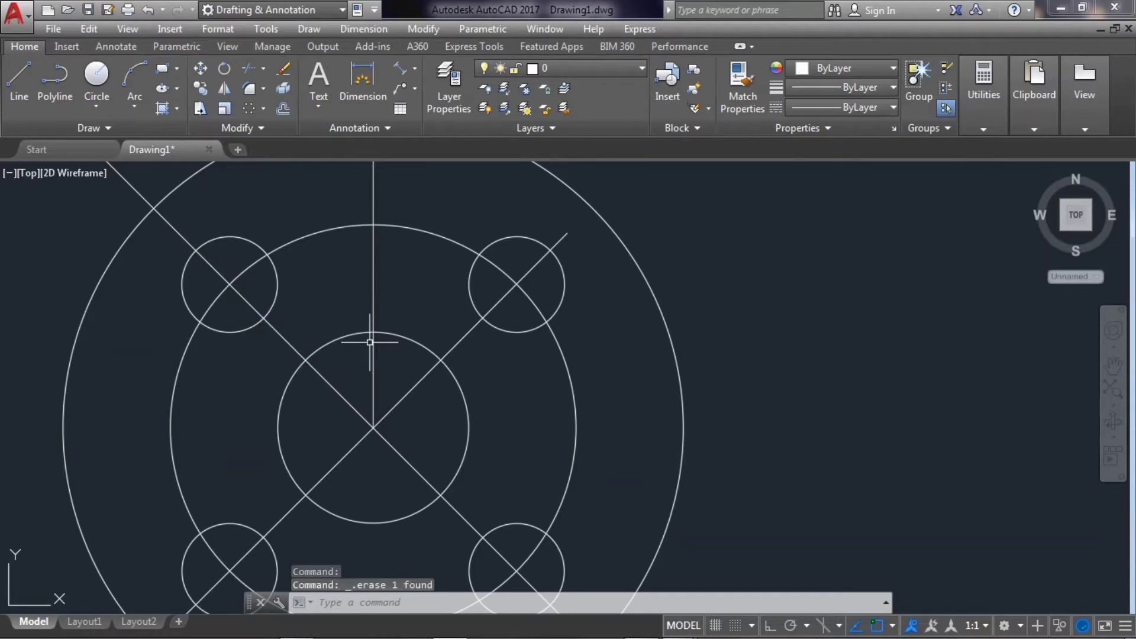
scroll(385, 355, down, 2)
click(390, 412)
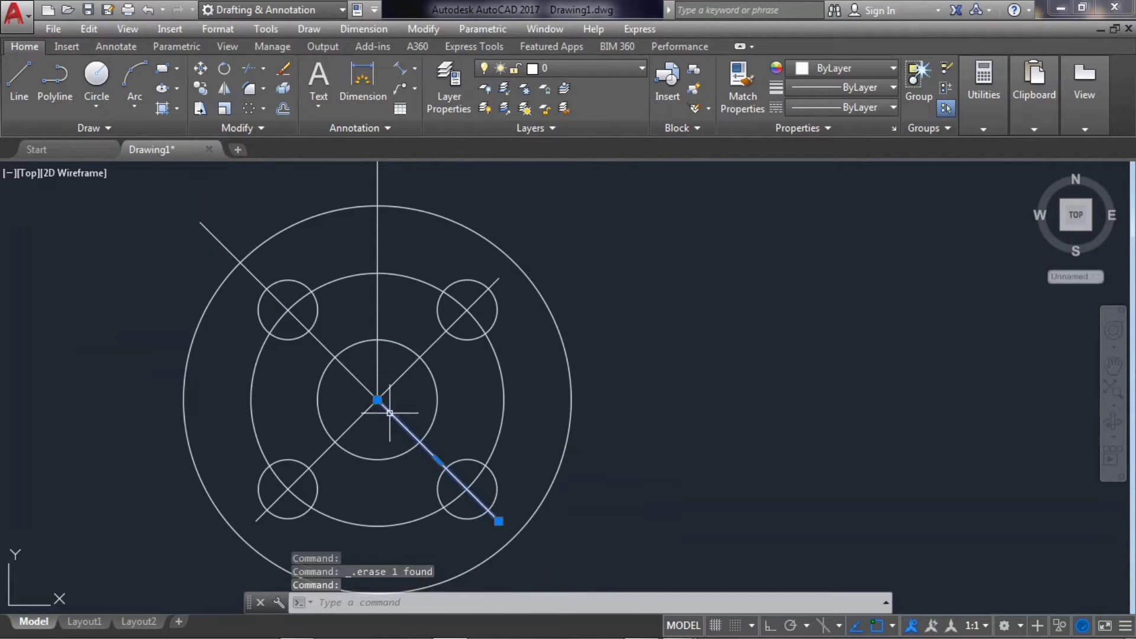
key(Escape)
Trim the upper-right diagonal between the inner circle and bolt hole, and inside the inner circle
click(244, 89)
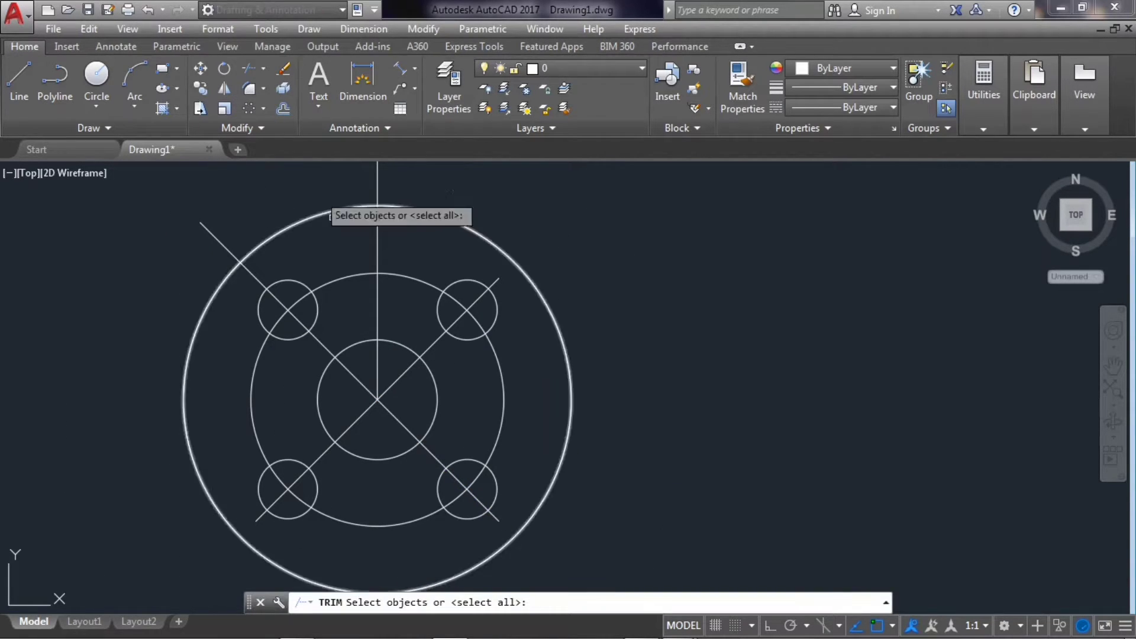
key(Return)
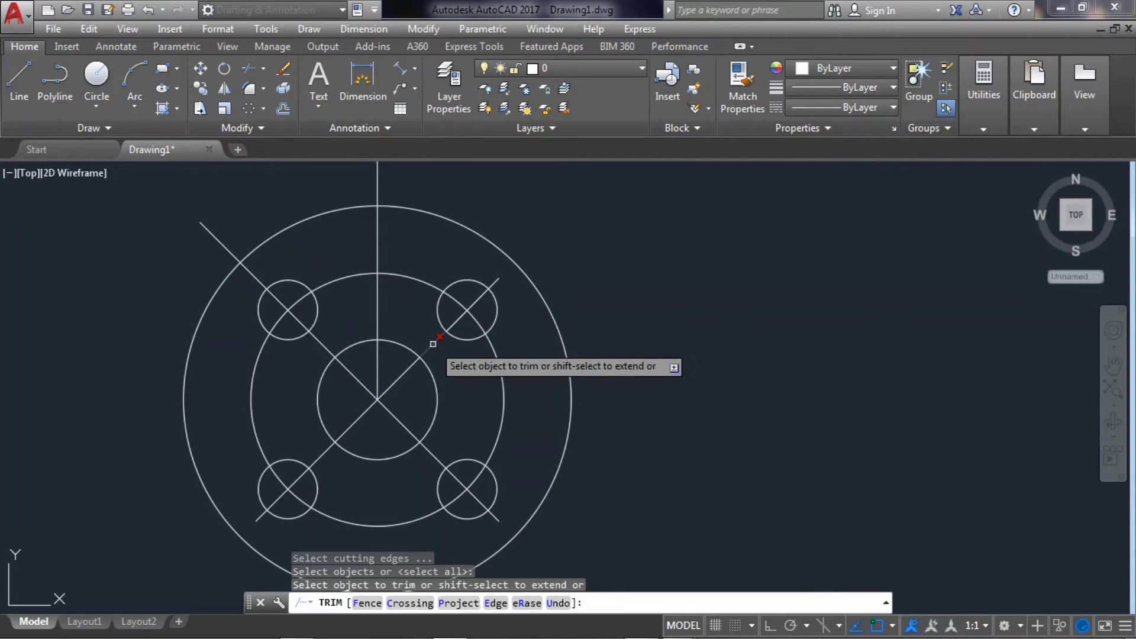
click(435, 347)
click(402, 375)
click(405, 430)
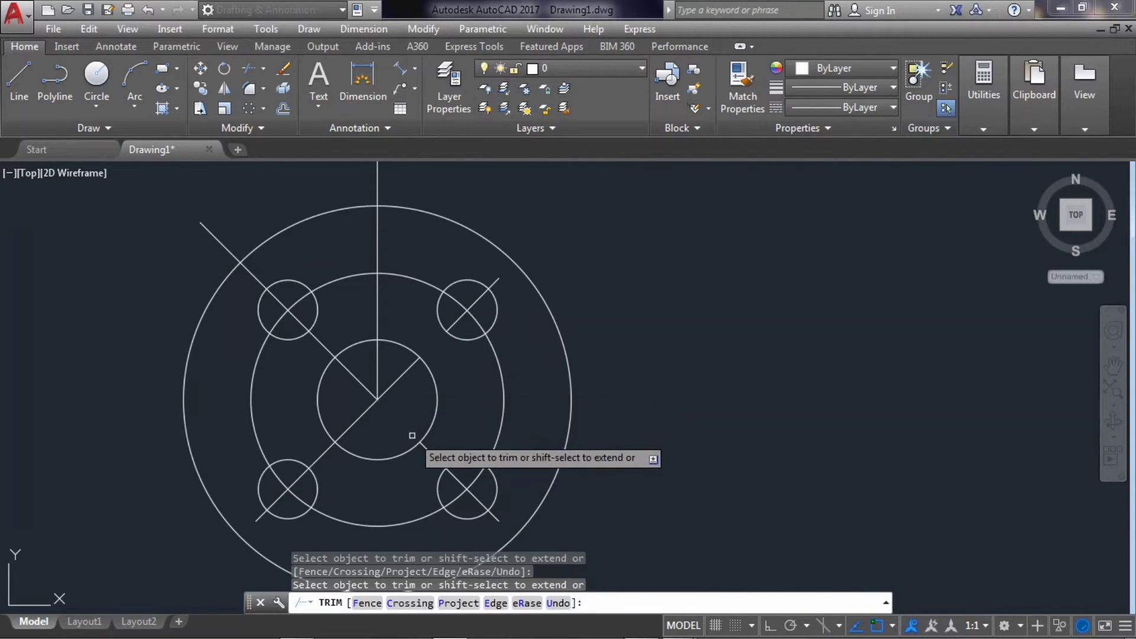
key(Escape)
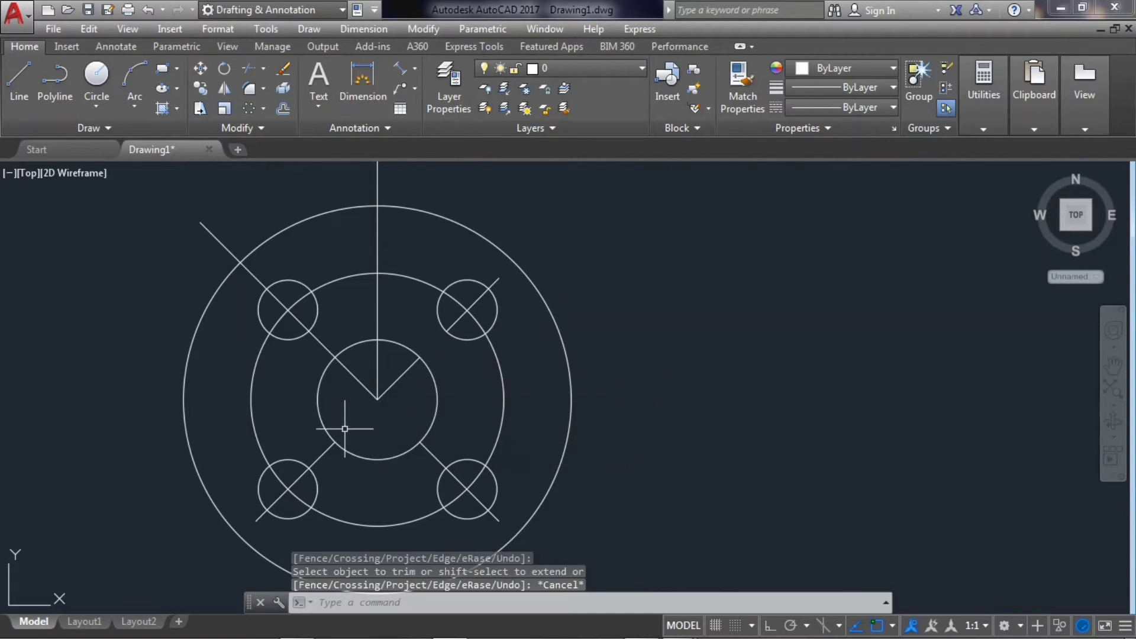
Trim the stubs toward the lower-left and lower-right bolt holes
right_click(345, 429)
click(397, 132)
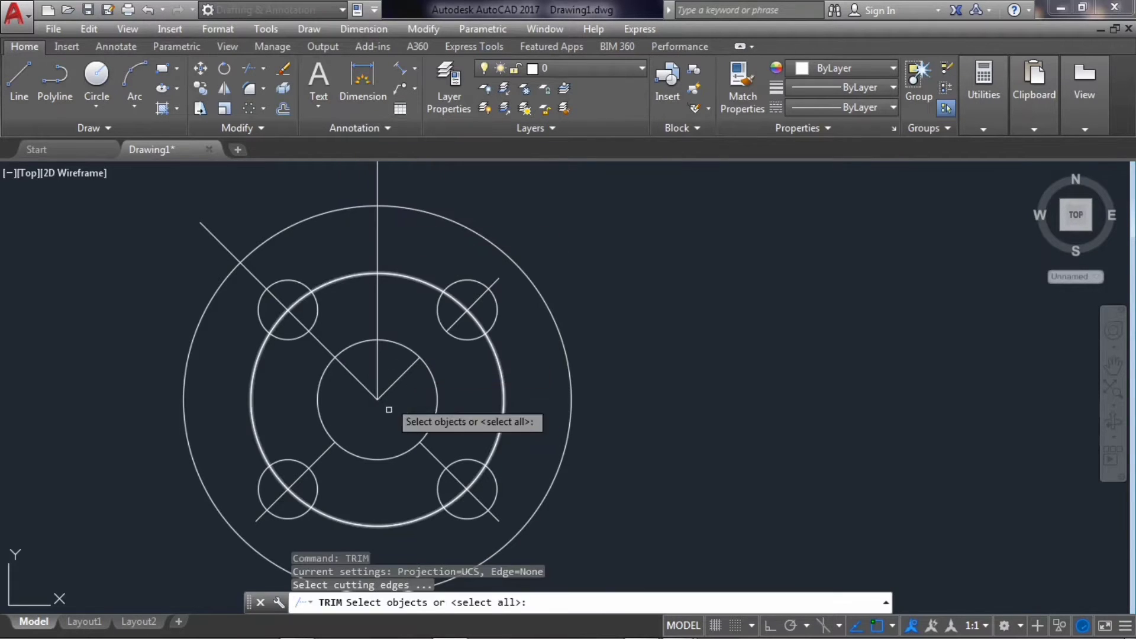
key(Return)
click(431, 452)
click(323, 454)
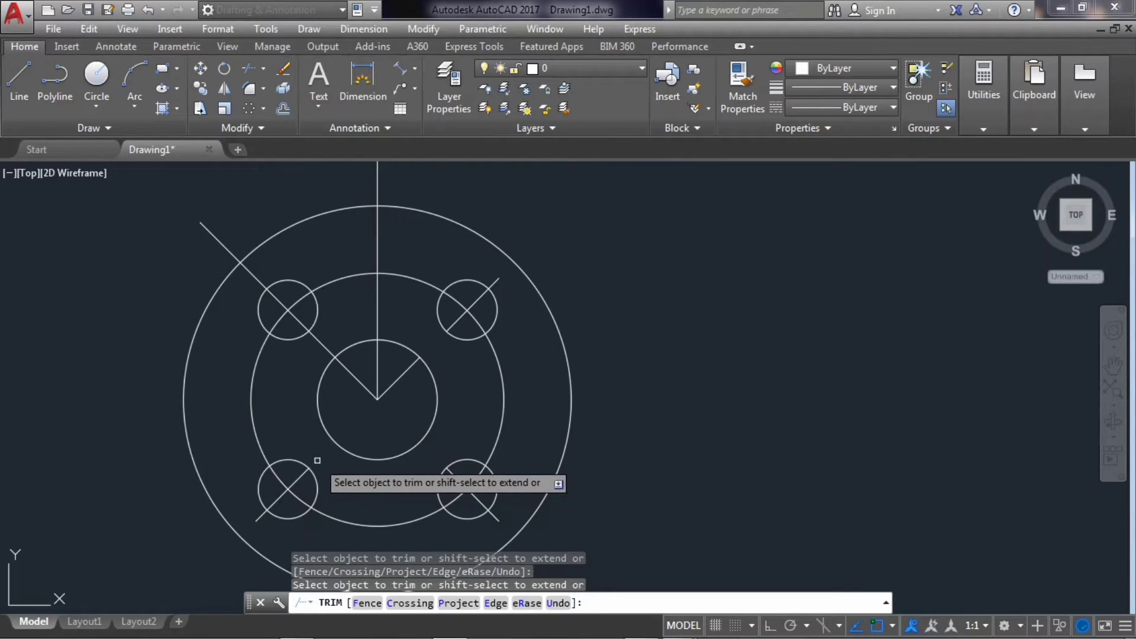
key(Escape)
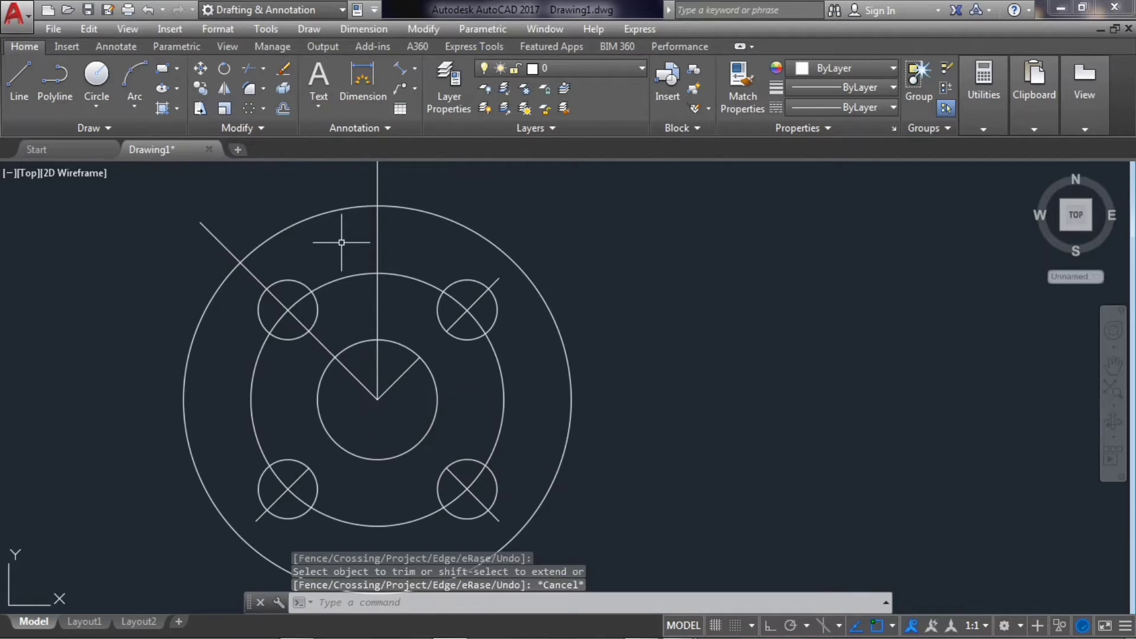
Delete the leftover short diagonal inside the centre circle
click(250, 71)
key(Return)
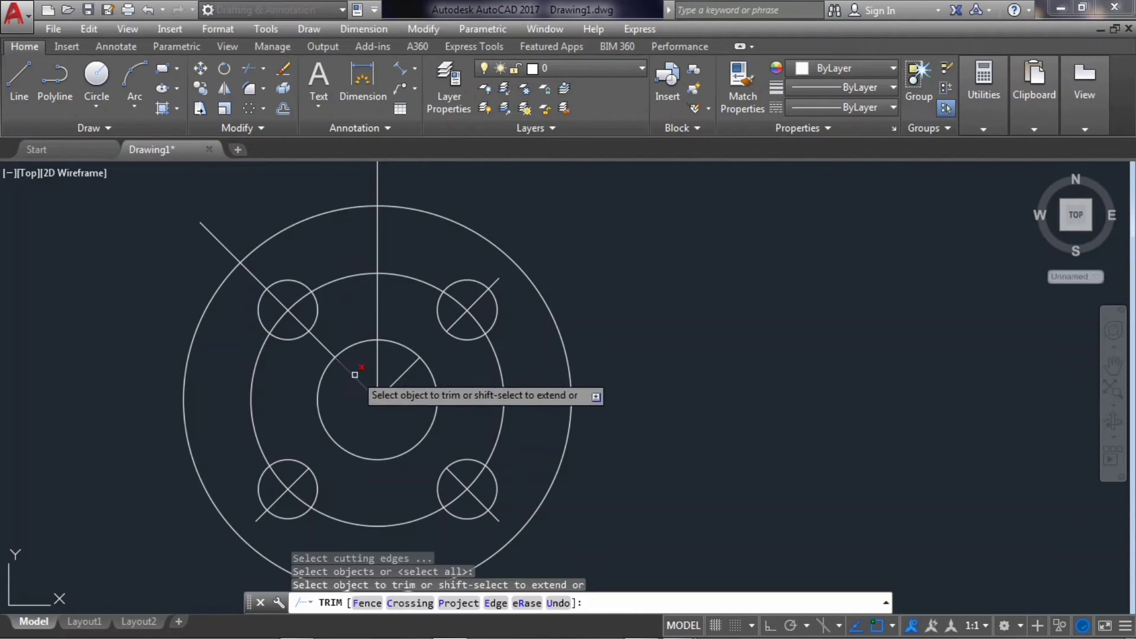
key(Escape)
click(400, 378)
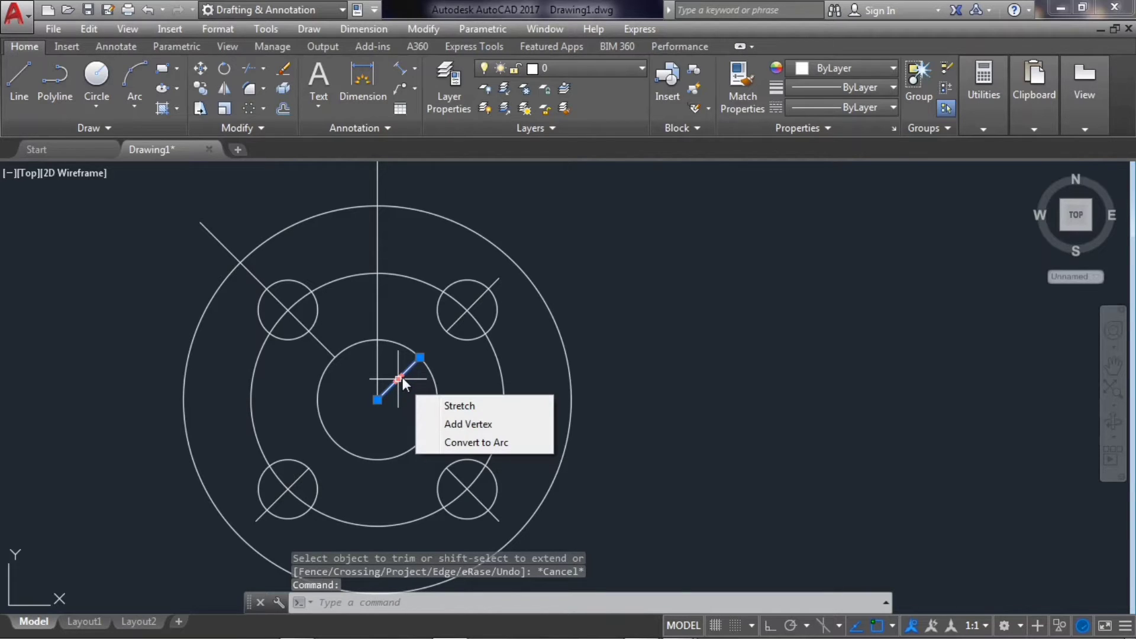
key(Delete)
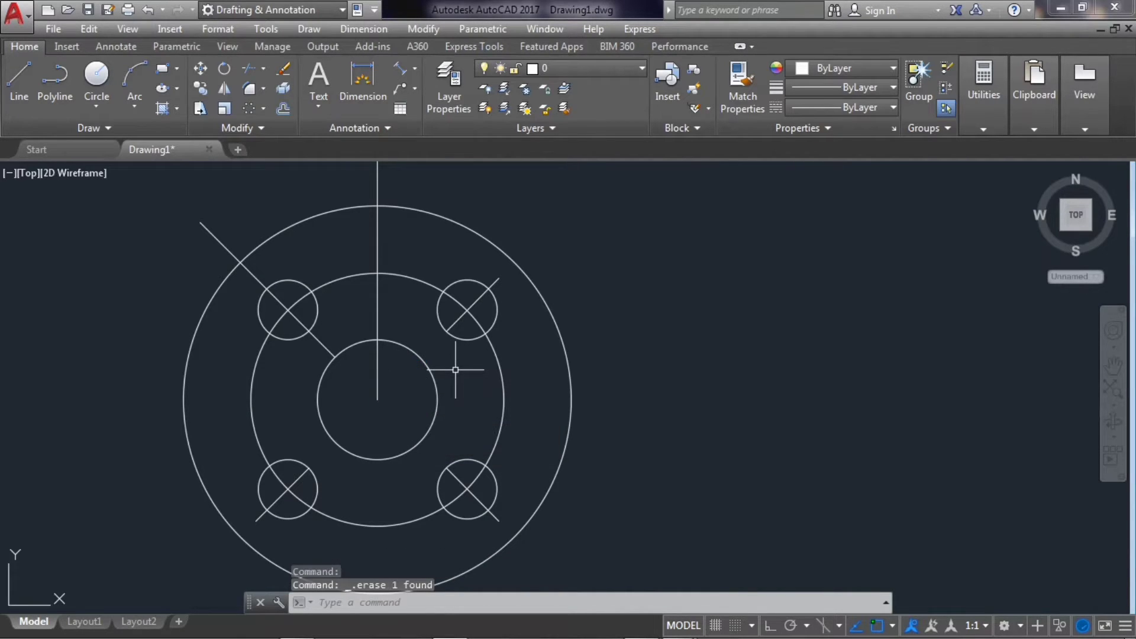
scroll(455, 370, down, 4)
scroll(450, 323, up, 2)
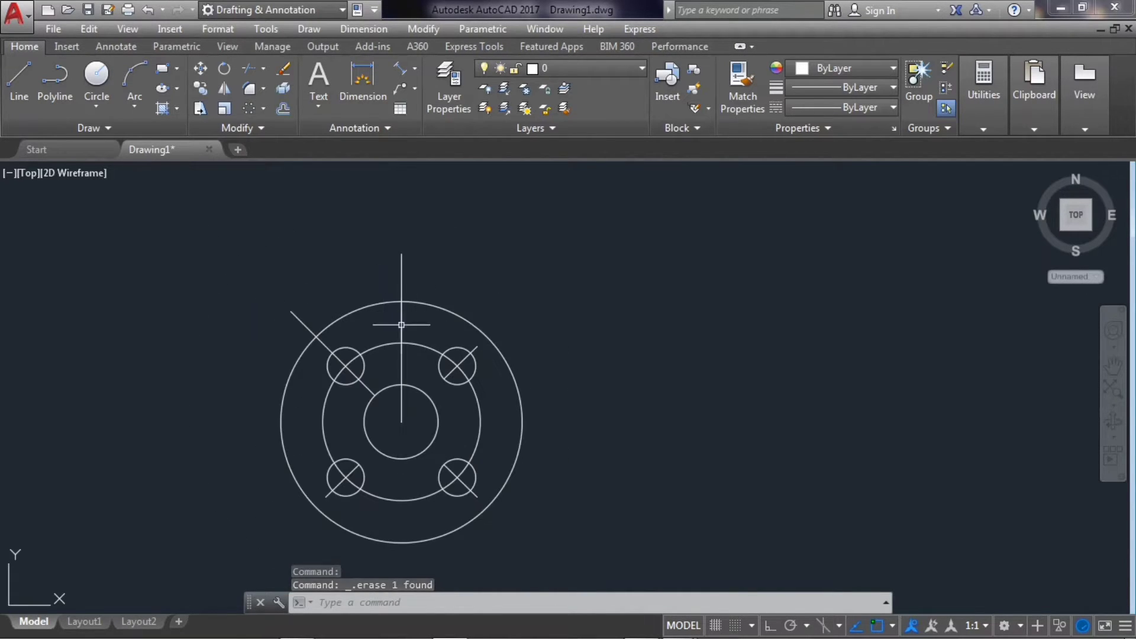
Draw a horizontal line from the circles' centre out to the right
scroll(399, 384, down, 2)
scroll(449, 444, up, 2)
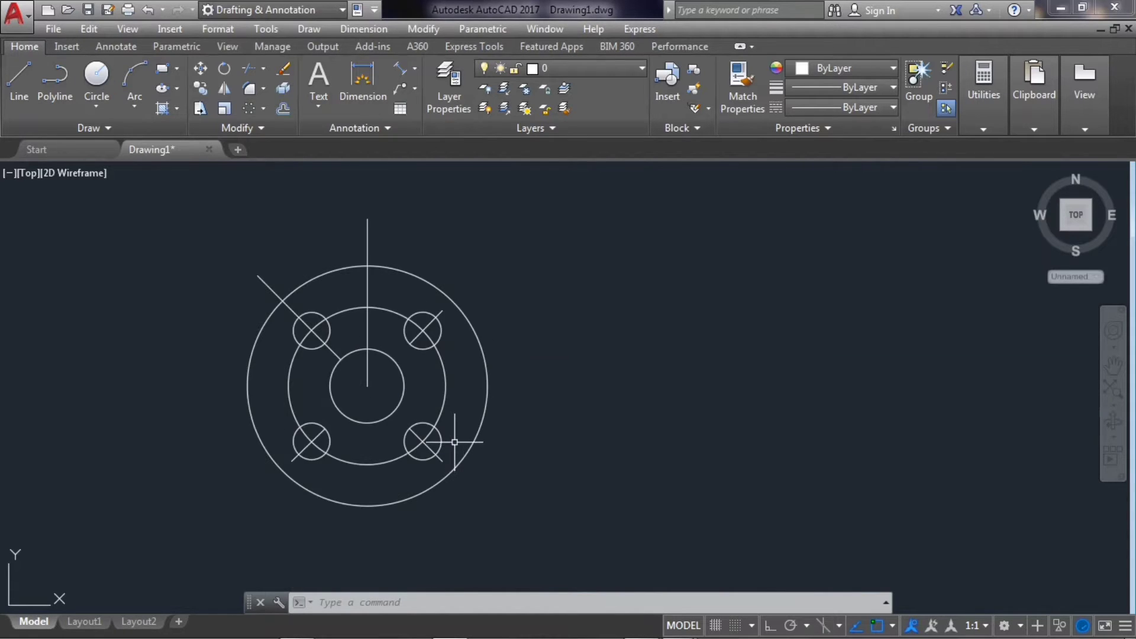
click(48, 84)
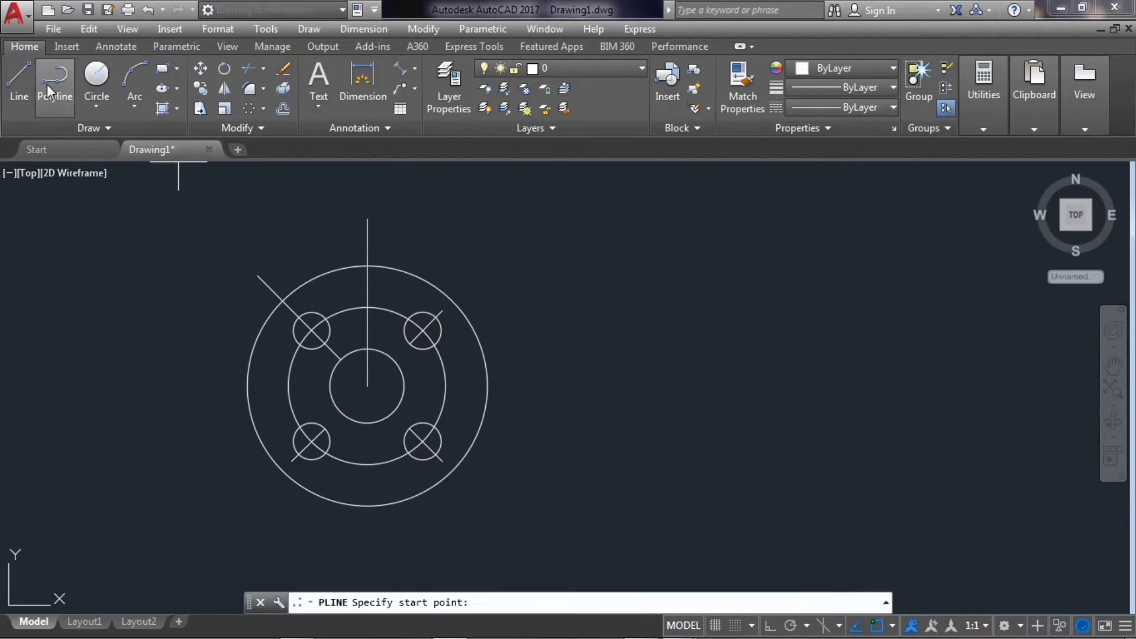
click(367, 387)
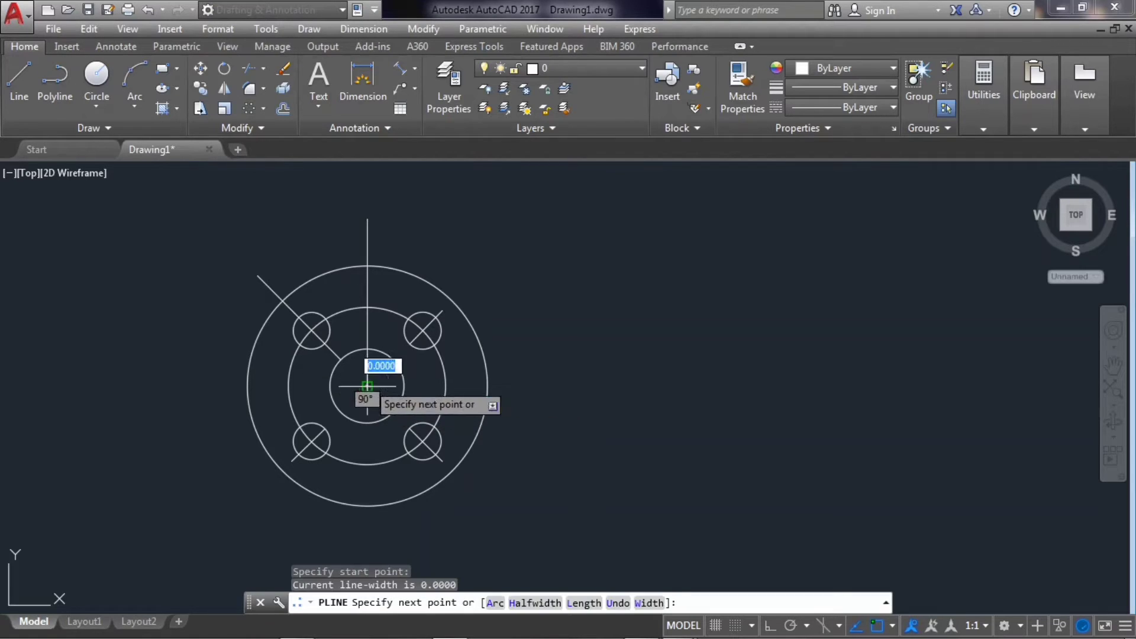
click(707, 386)
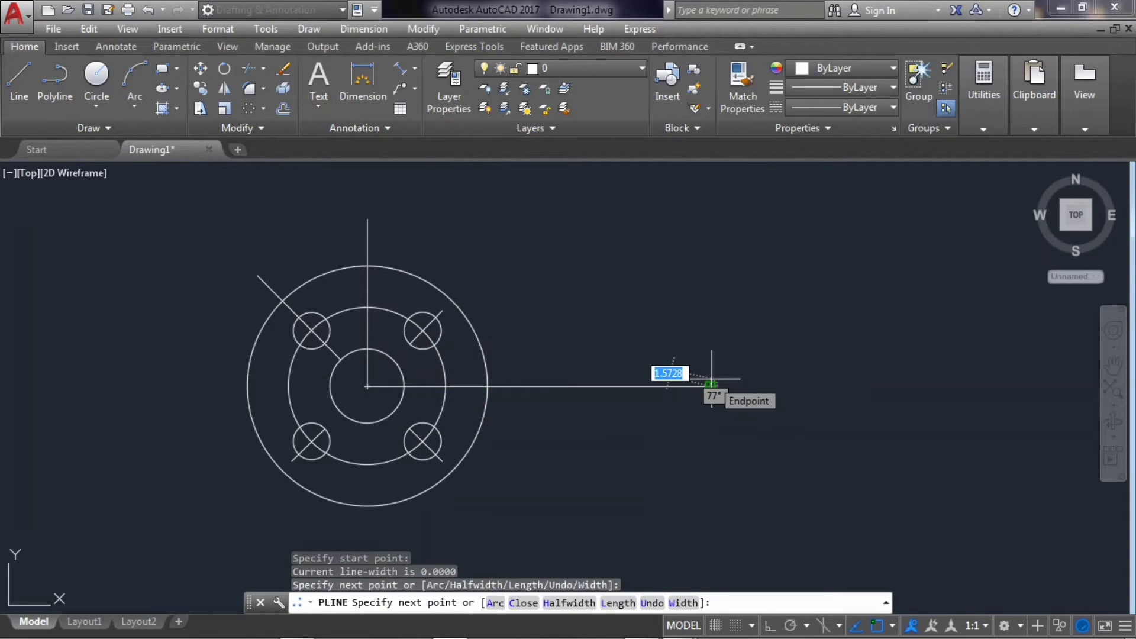
key(Return)
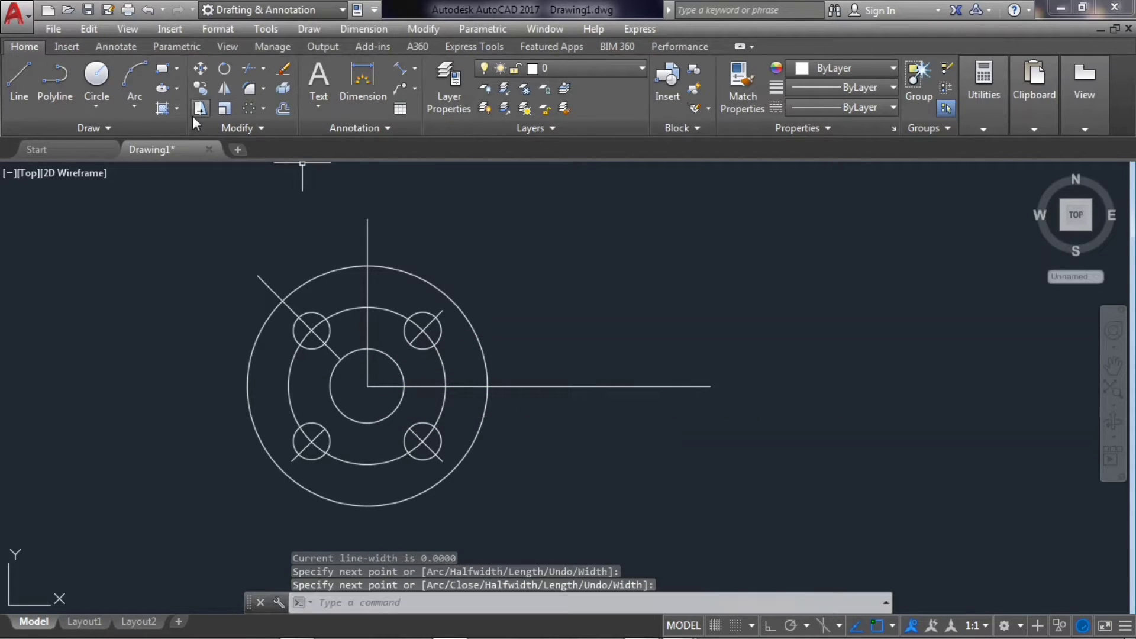
Draw a parallel horizontal line 18 units lower, ending near the lower-right bolt hole
click(63, 84)
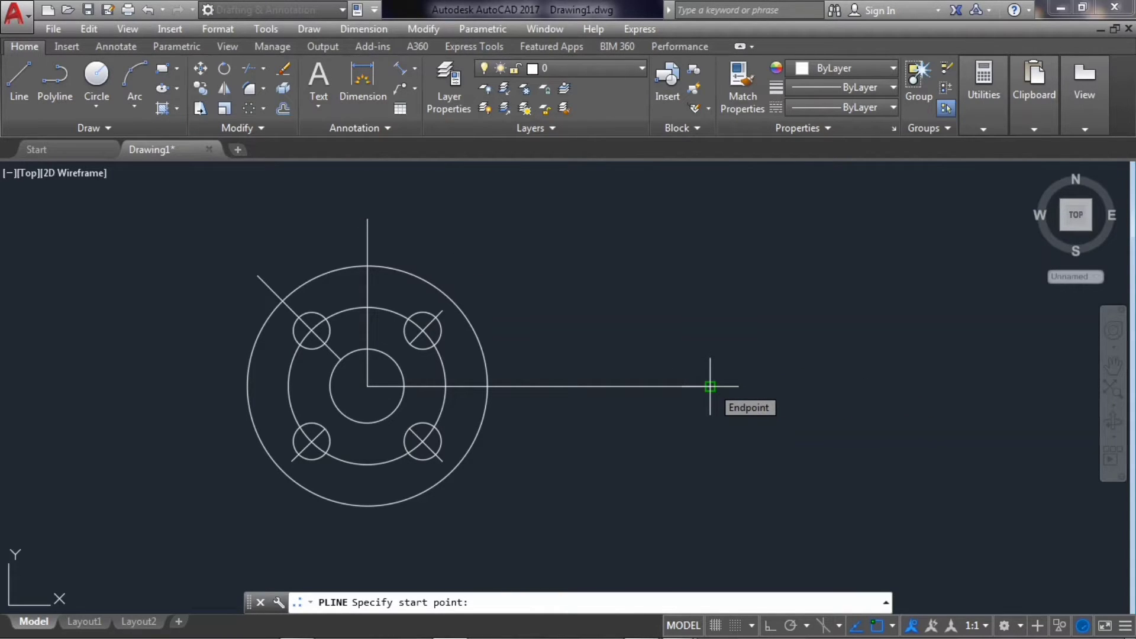
text(18)
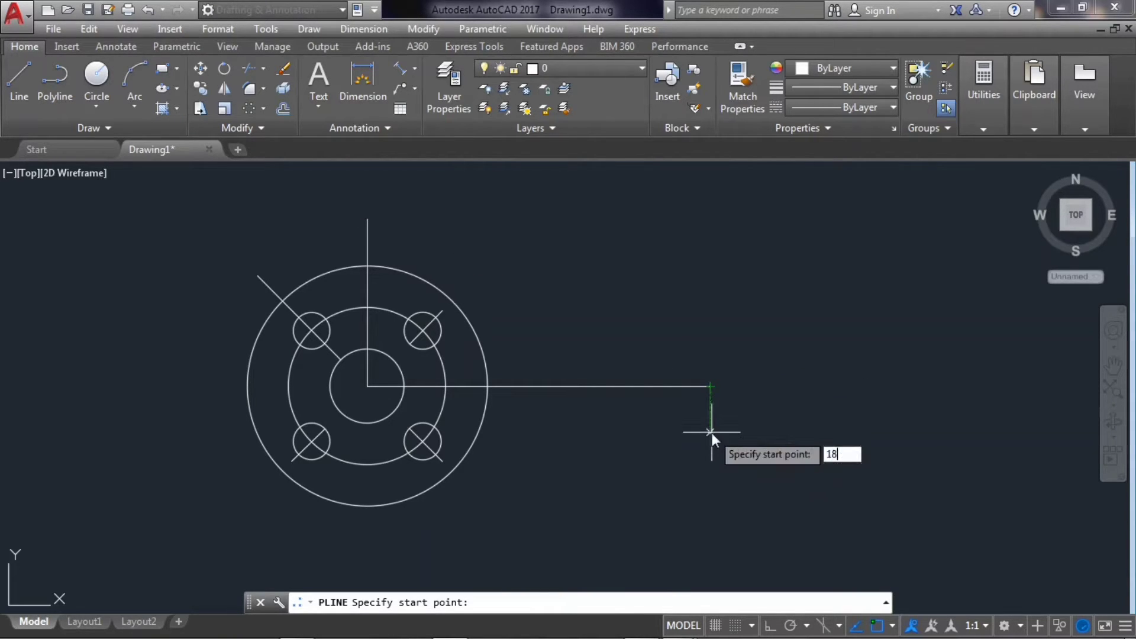
key(Return)
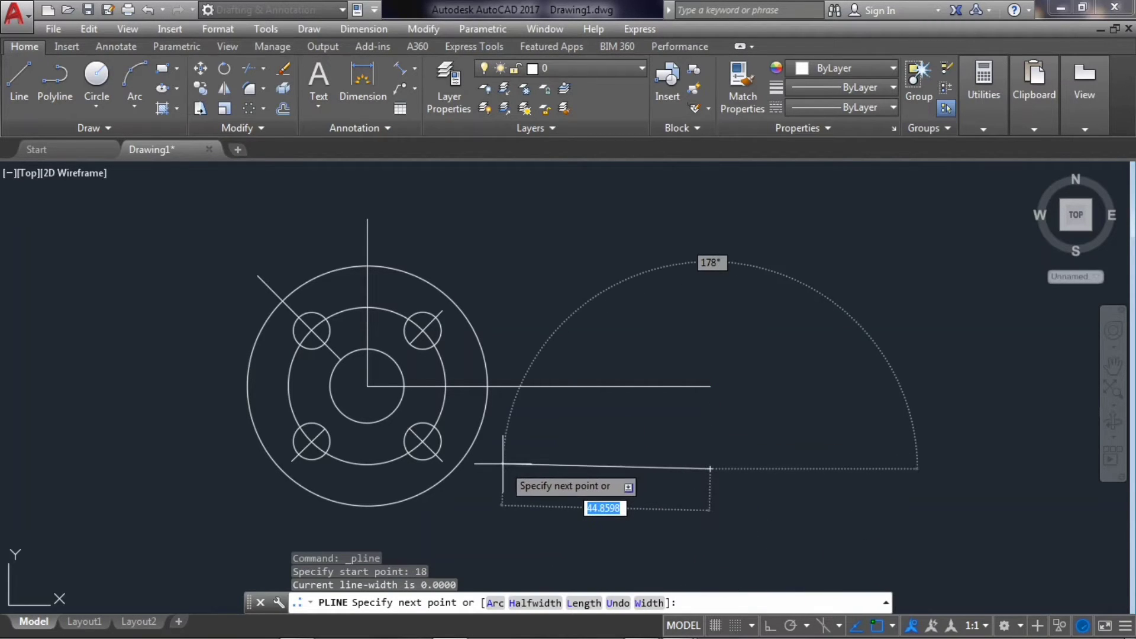
key(F8)
click(418, 471)
key(Return)
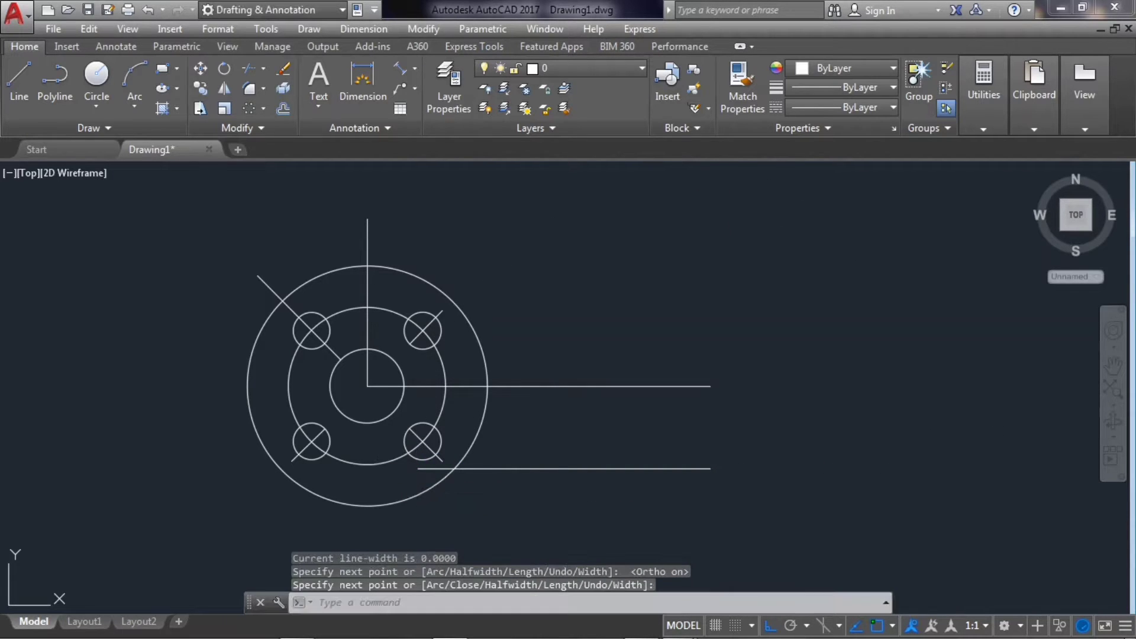
scroll(370, 504, down, 2)
scroll(592, 526, up, 4)
scroll(594, 525, down, 4)
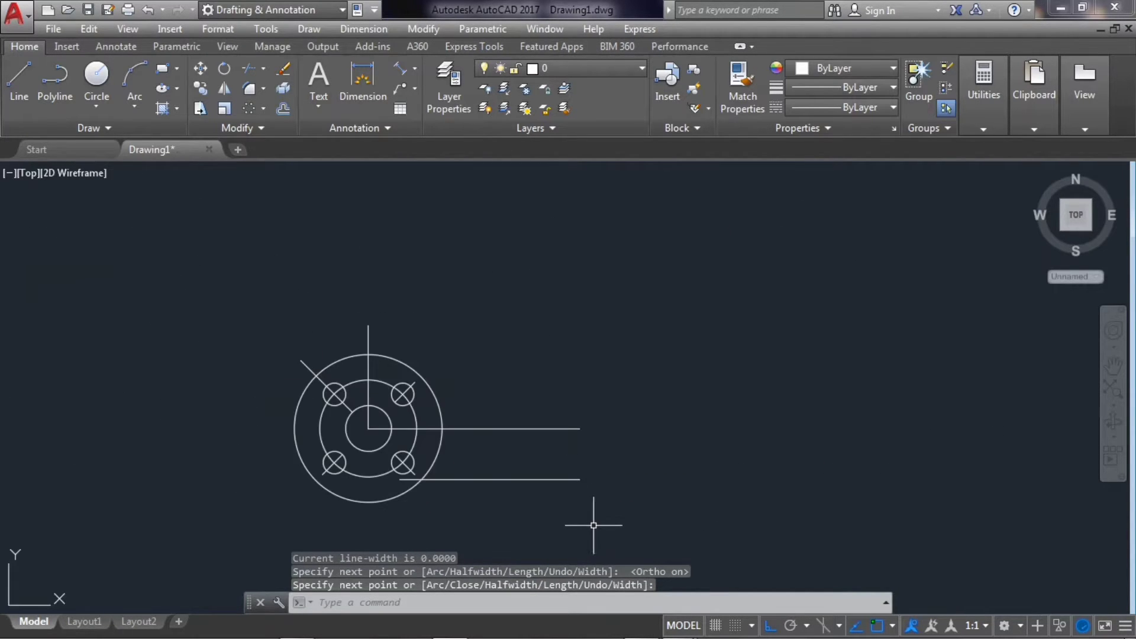
Draw an open outline below the flange: down from the outer circle, 43 across, back up
click(1113, 365)
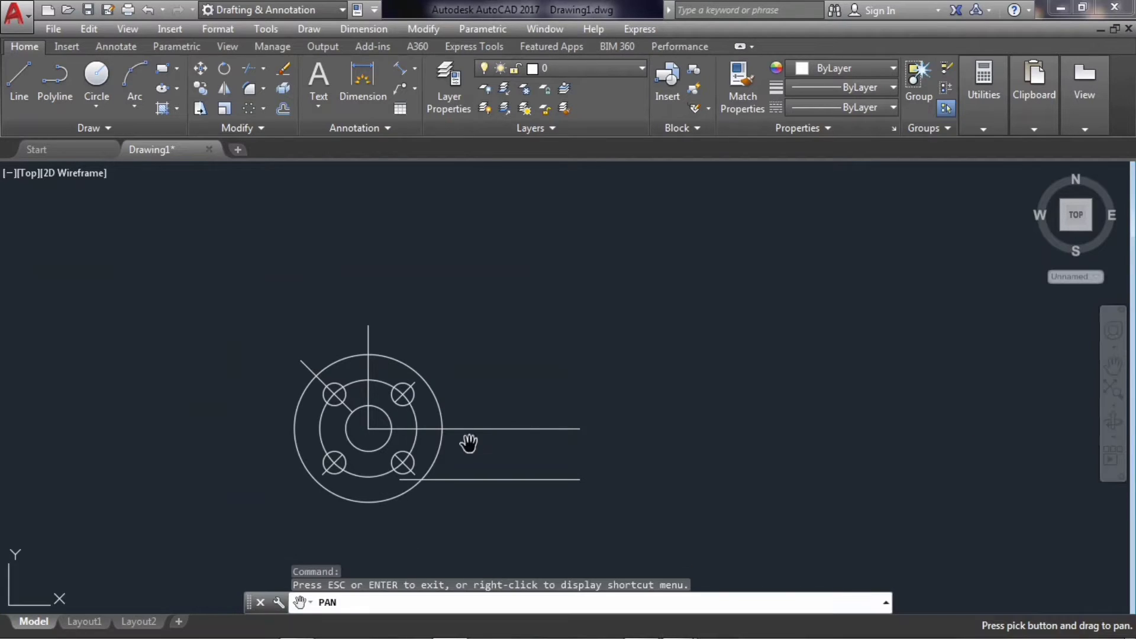
drag(349, 527, 400, 392)
scroll(364, 388, down, 2)
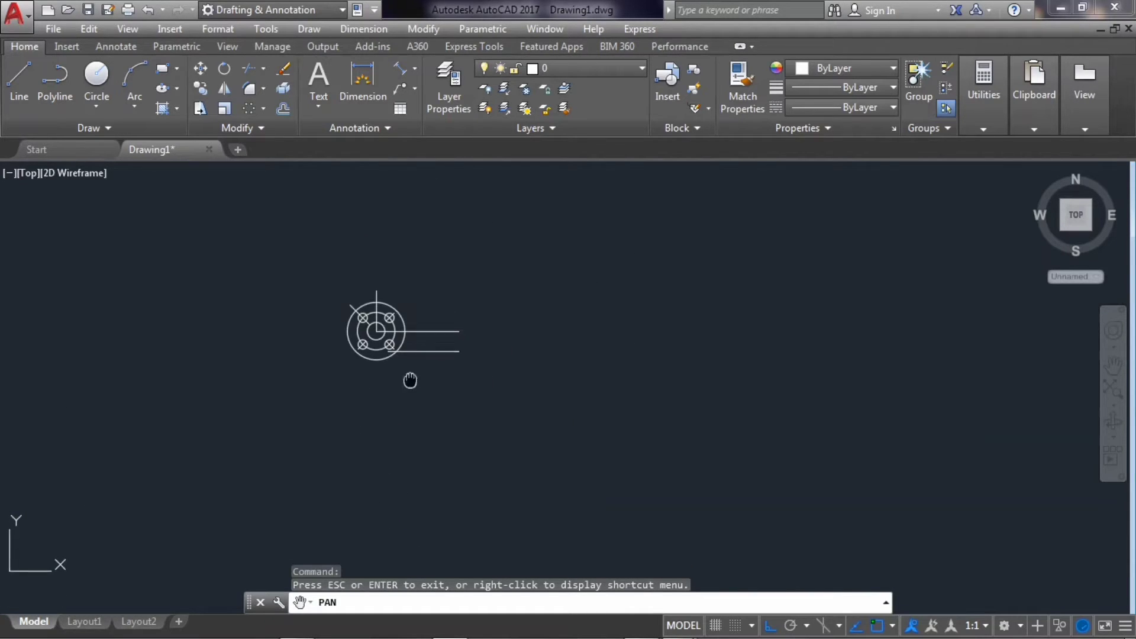
drag(408, 381, 348, 354)
key(Escape)
scroll(320, 300, up, 2)
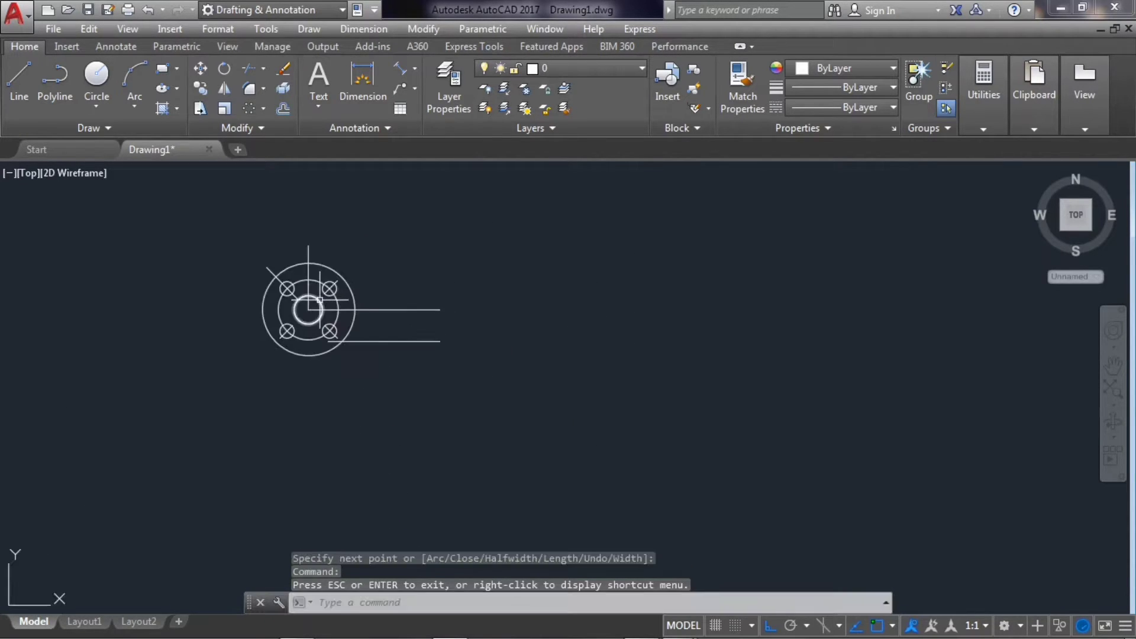
click(59, 90)
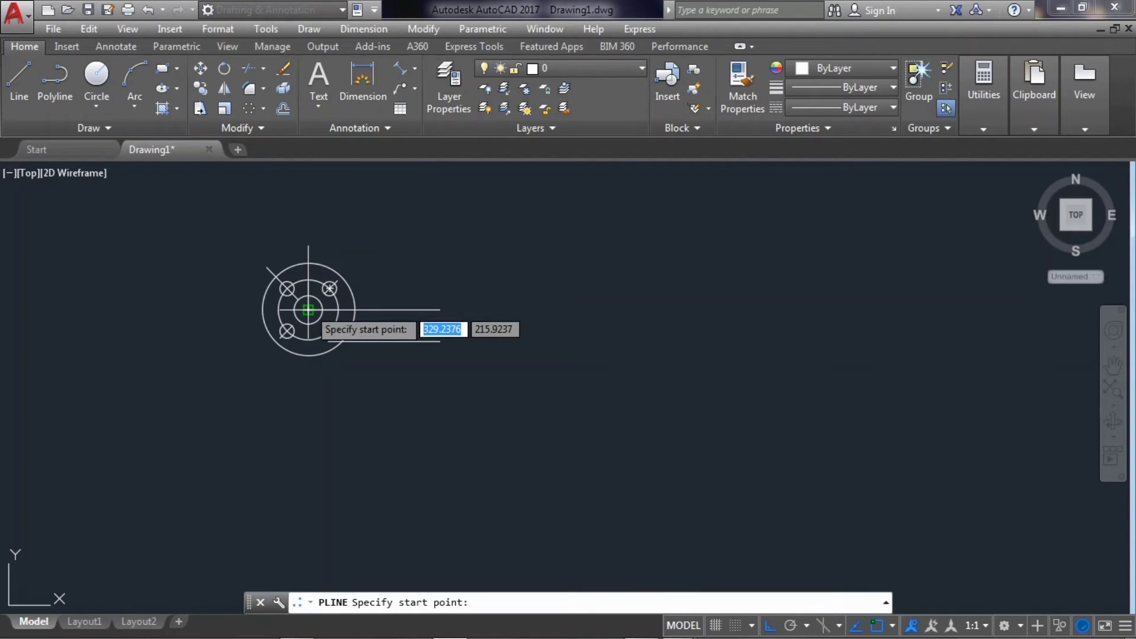
click(308, 355)
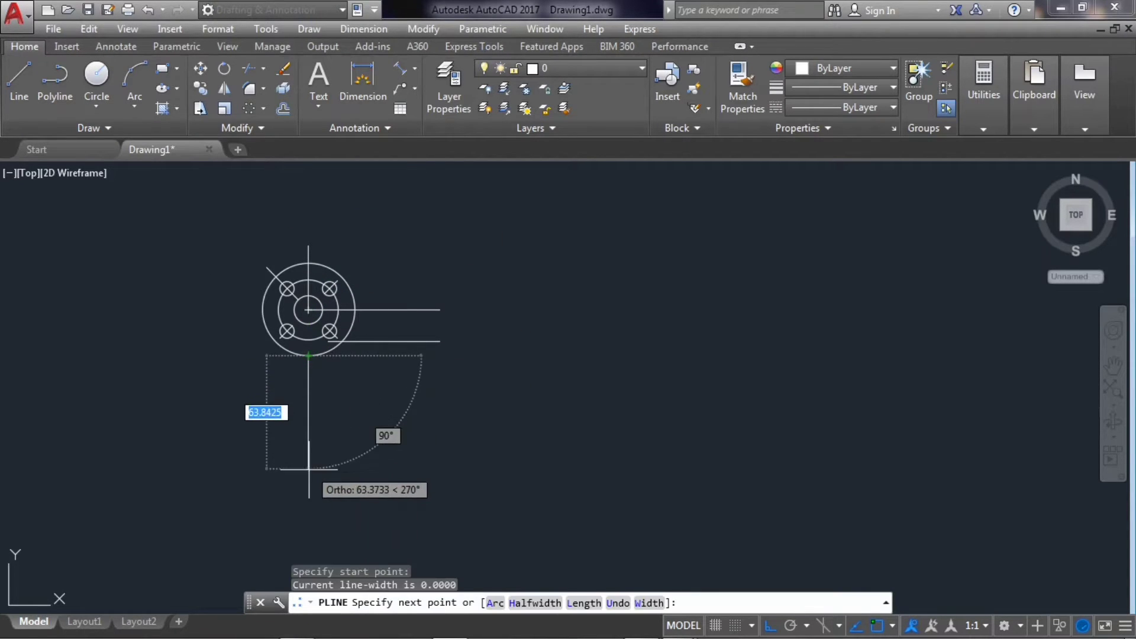
click(309, 526)
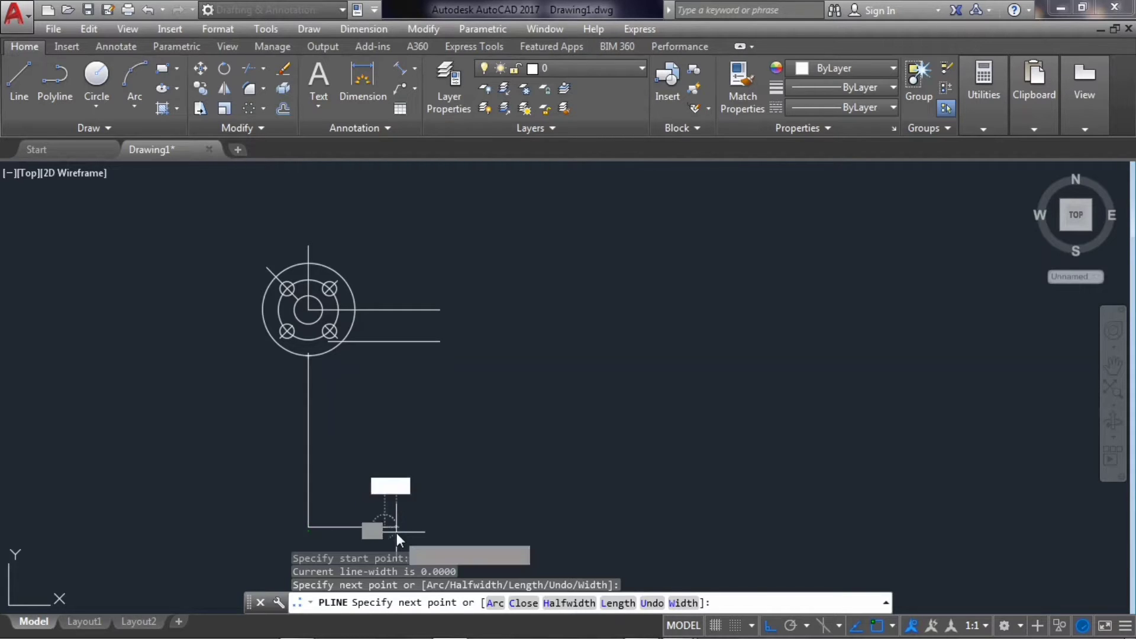
key(Return)
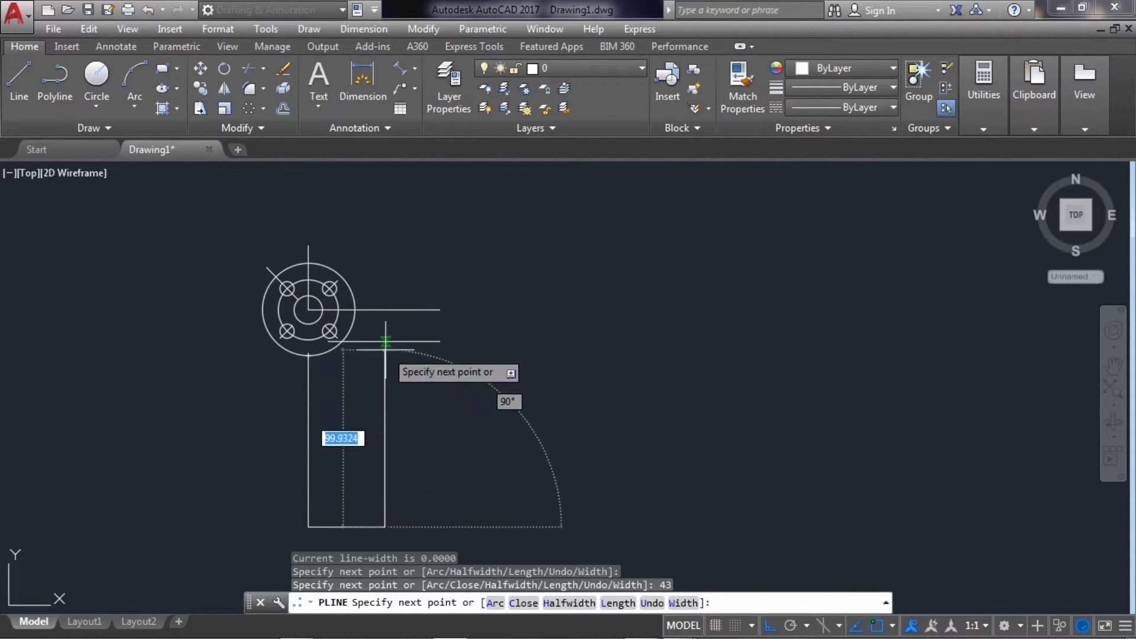
click(386, 356)
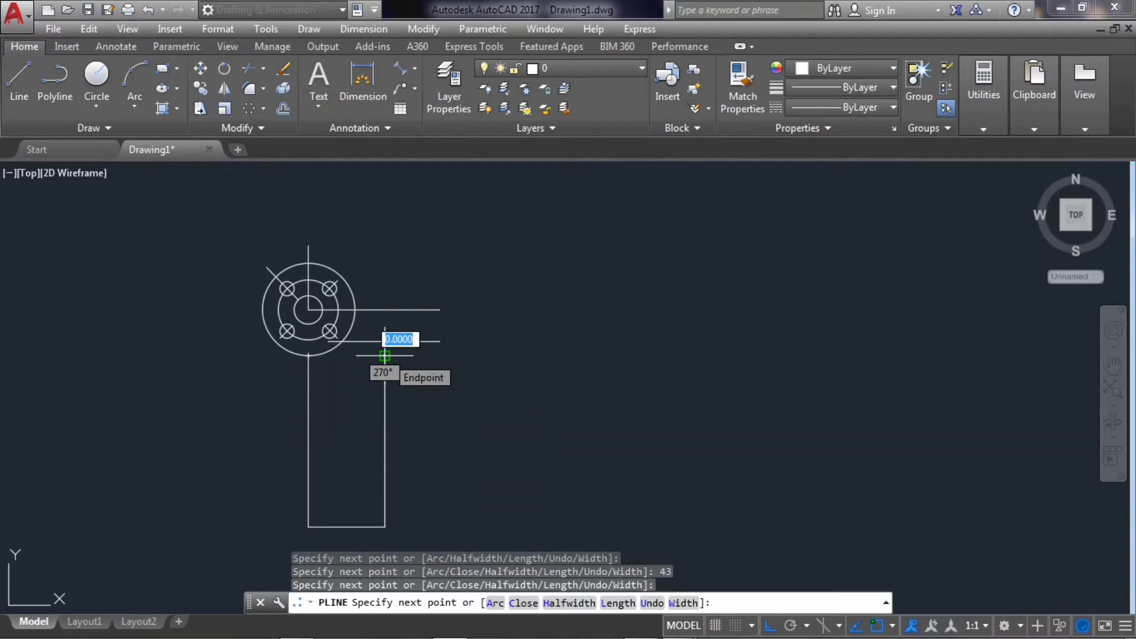
key(Return)
key(Return)
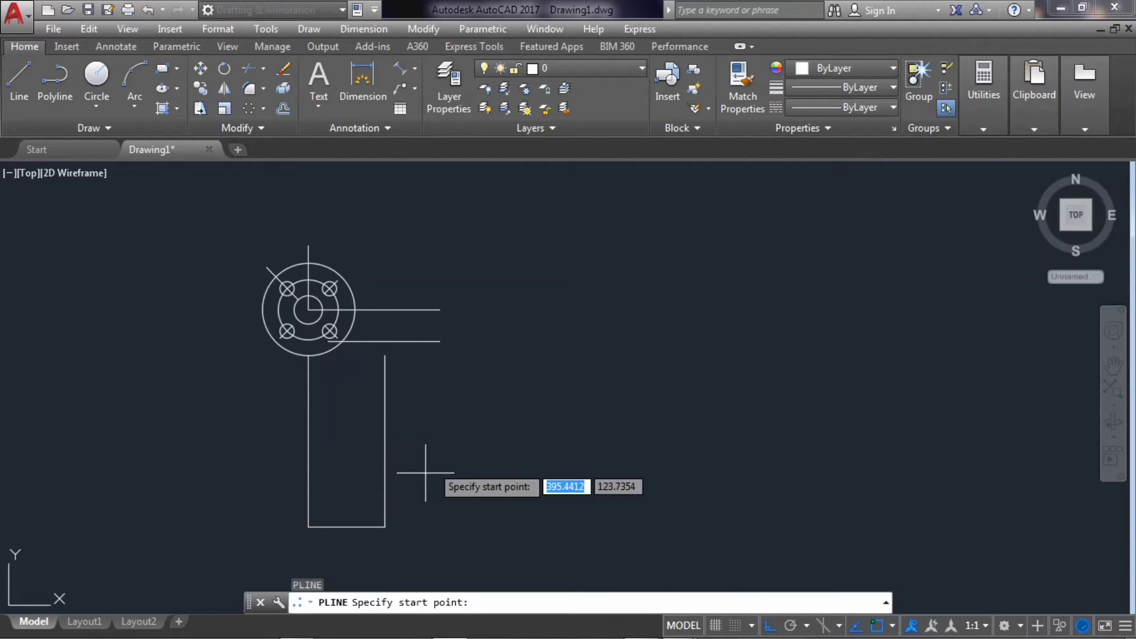
Add a 37-unit segment right from the lower-right corner, rising vertically
click(385, 527)
text(37)
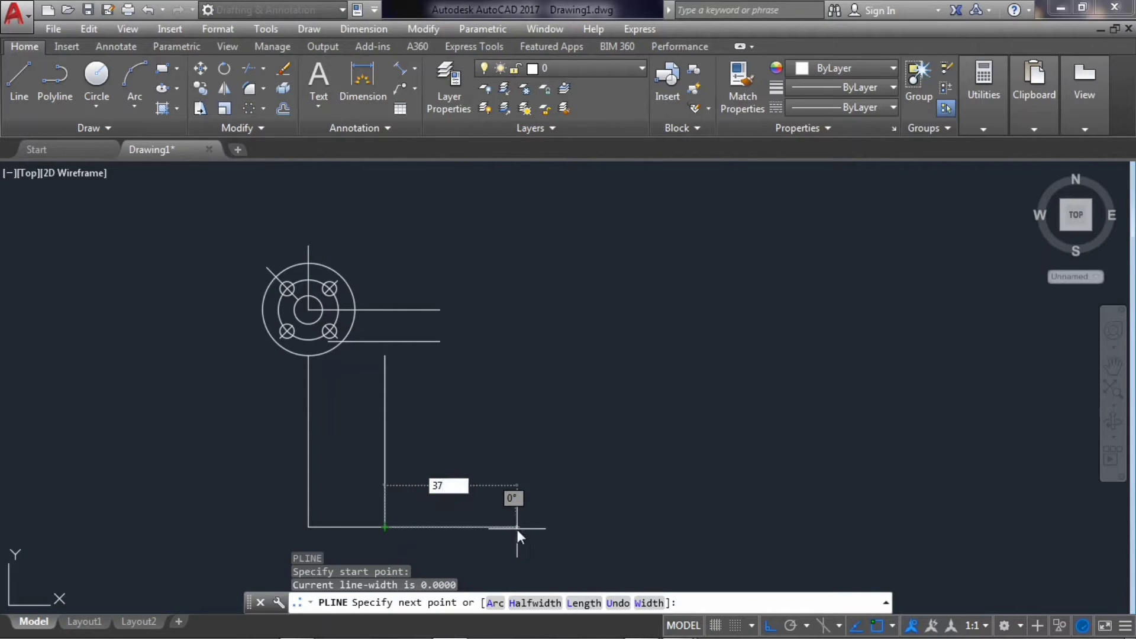
key(Return)
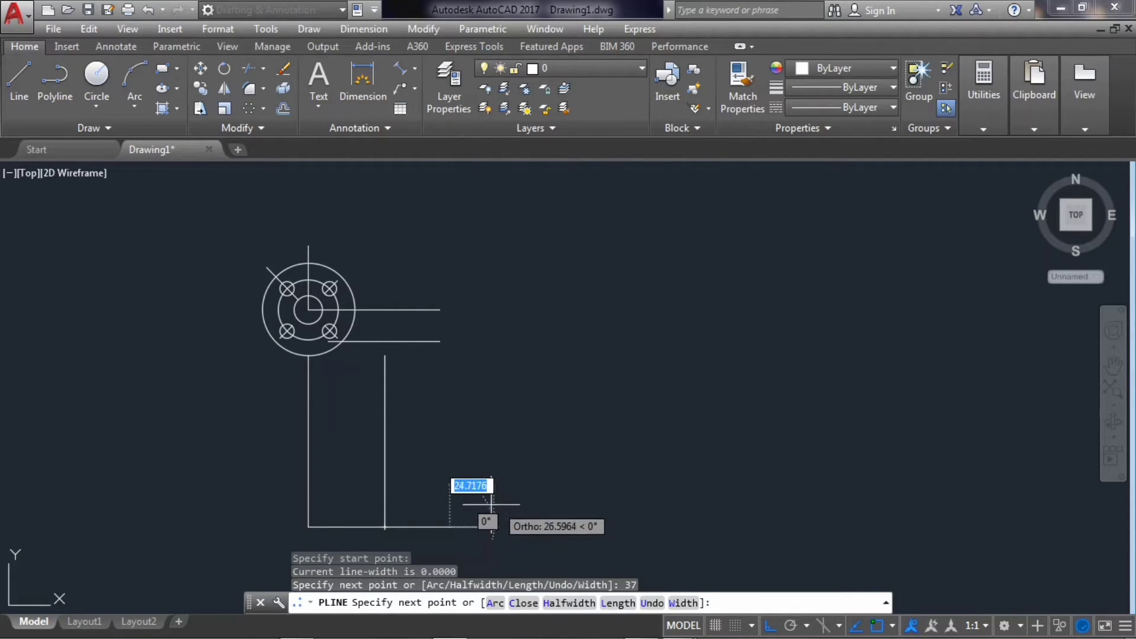
click(450, 448)
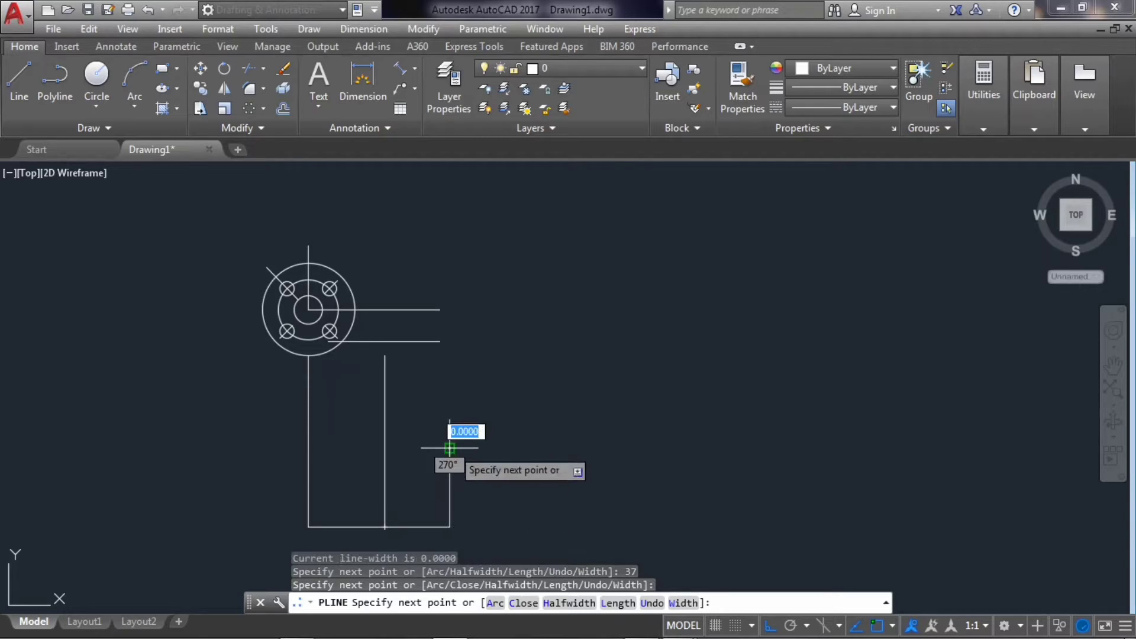
key(Return)
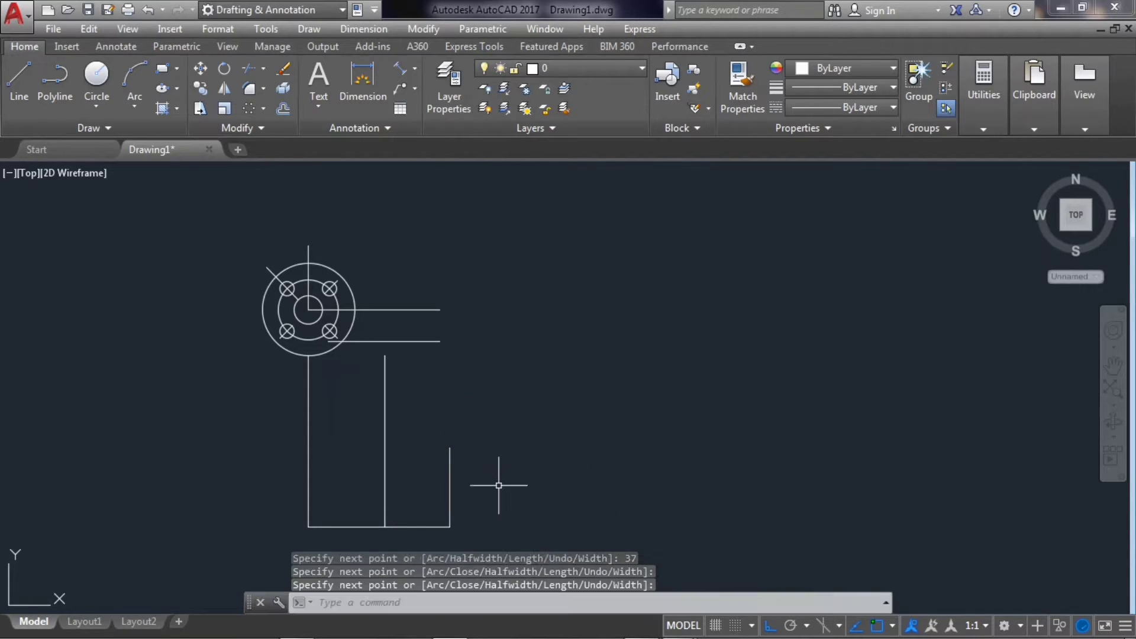
Draw a 78-unit base with a tall vertical edge at its end, exploded into lines
key(Return)
click(450, 526)
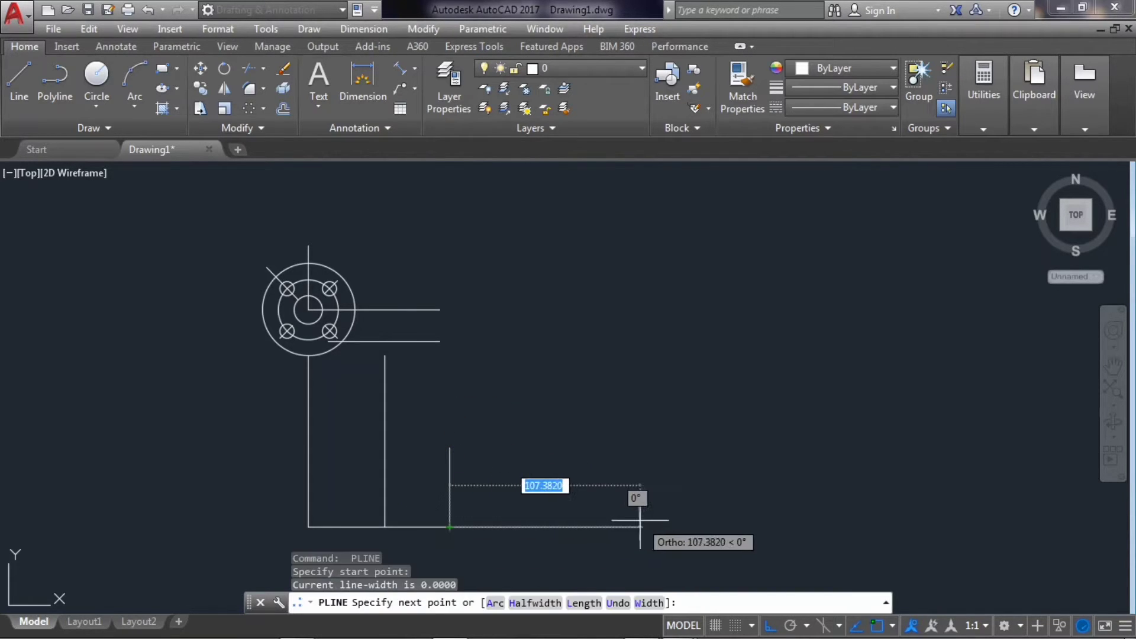
text(78)
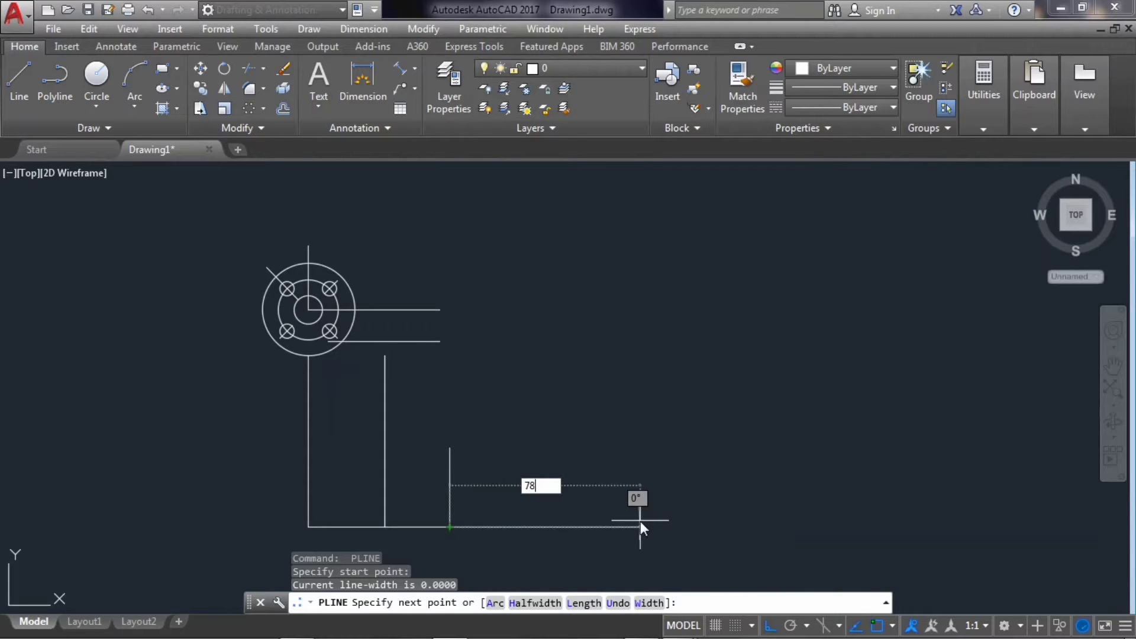
key(Return)
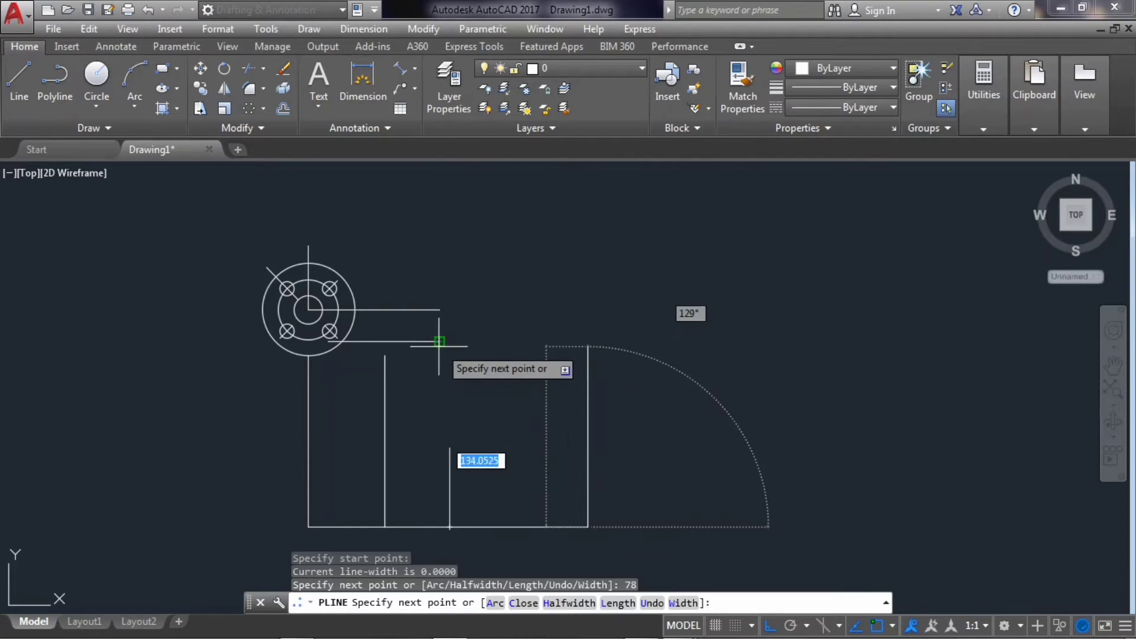
click(588, 341)
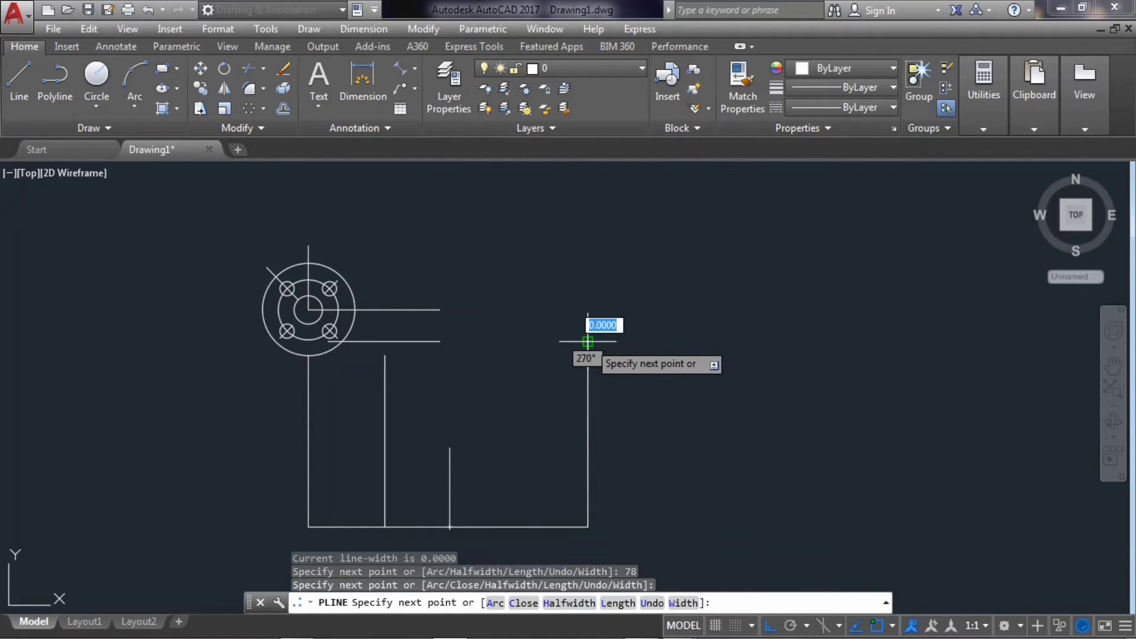
click(587, 217)
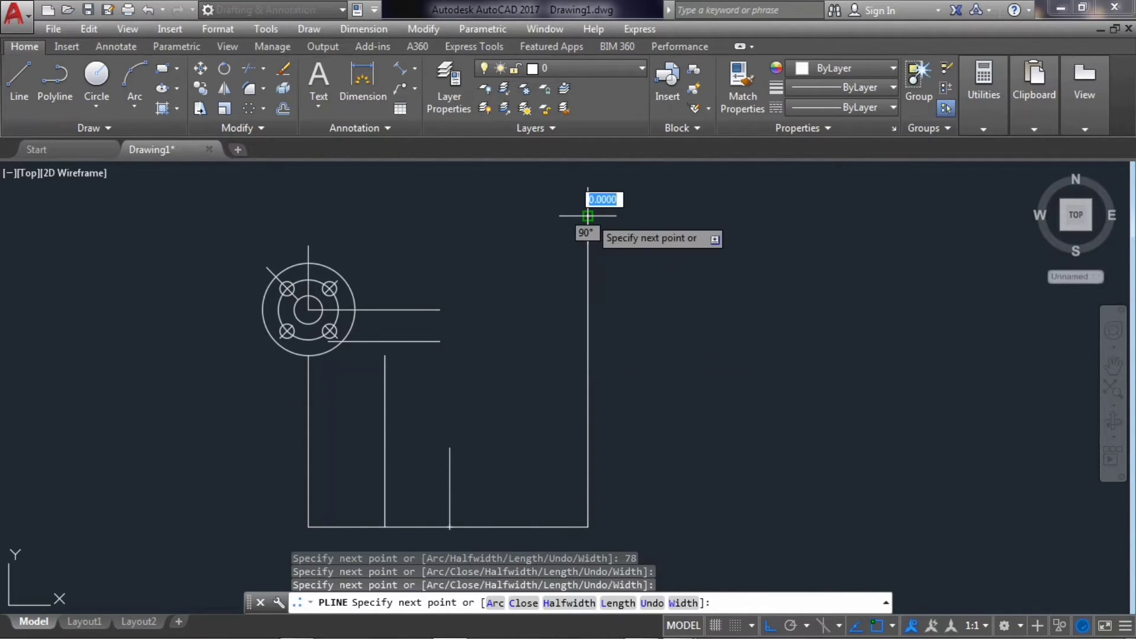
key(Escape)
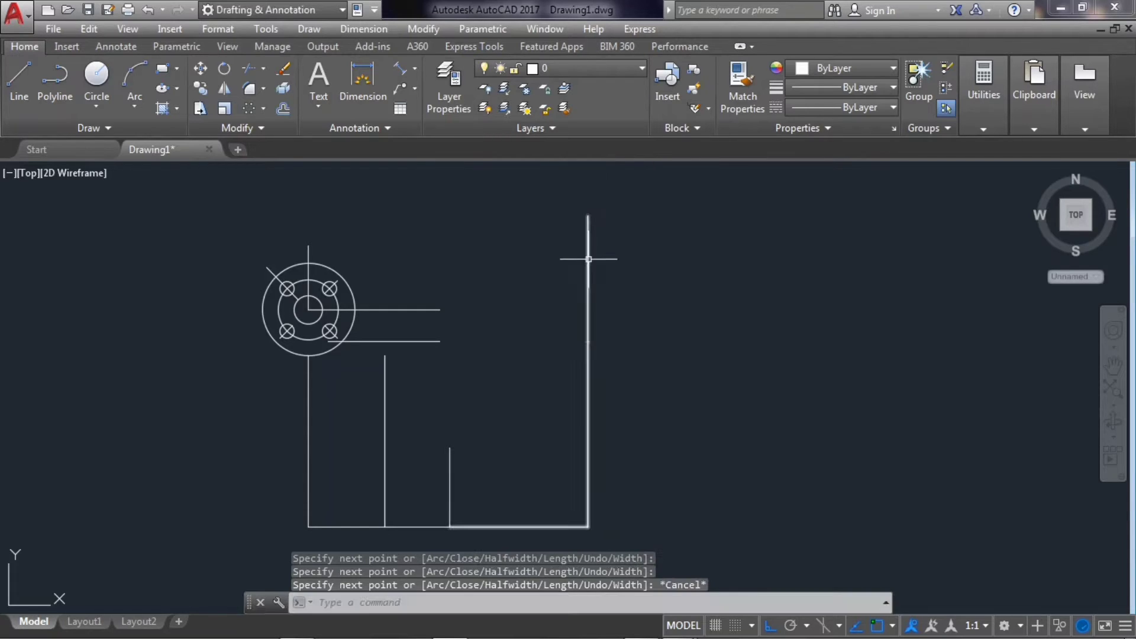
click(589, 254)
click(289, 88)
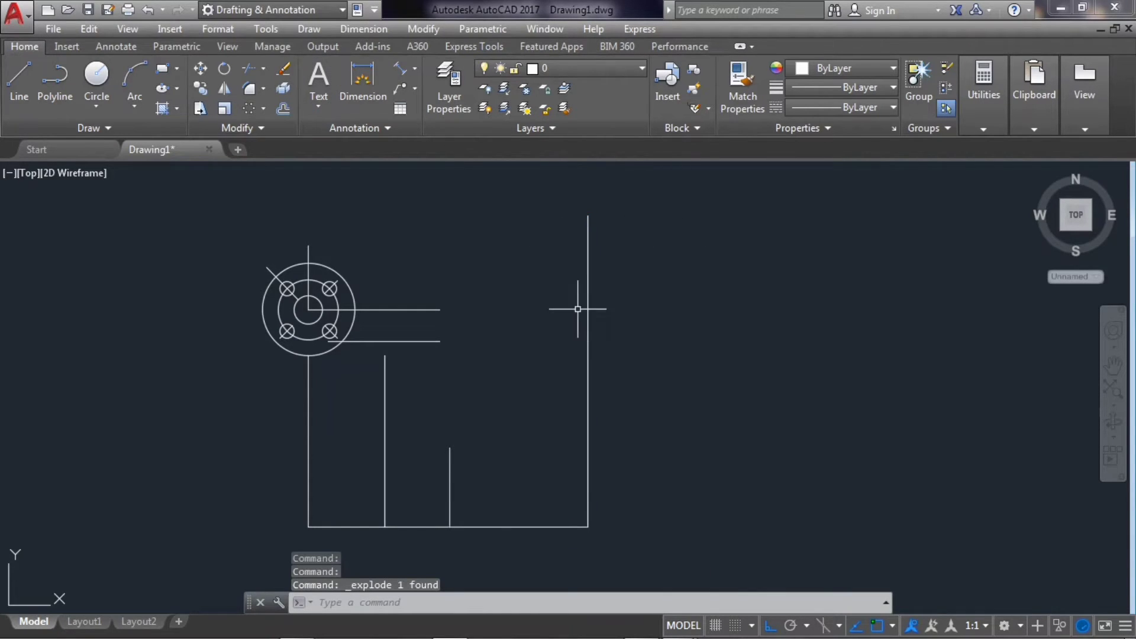
Draw circles of diameter 130 and 80 centred on the tall vertical edge
click(96, 74)
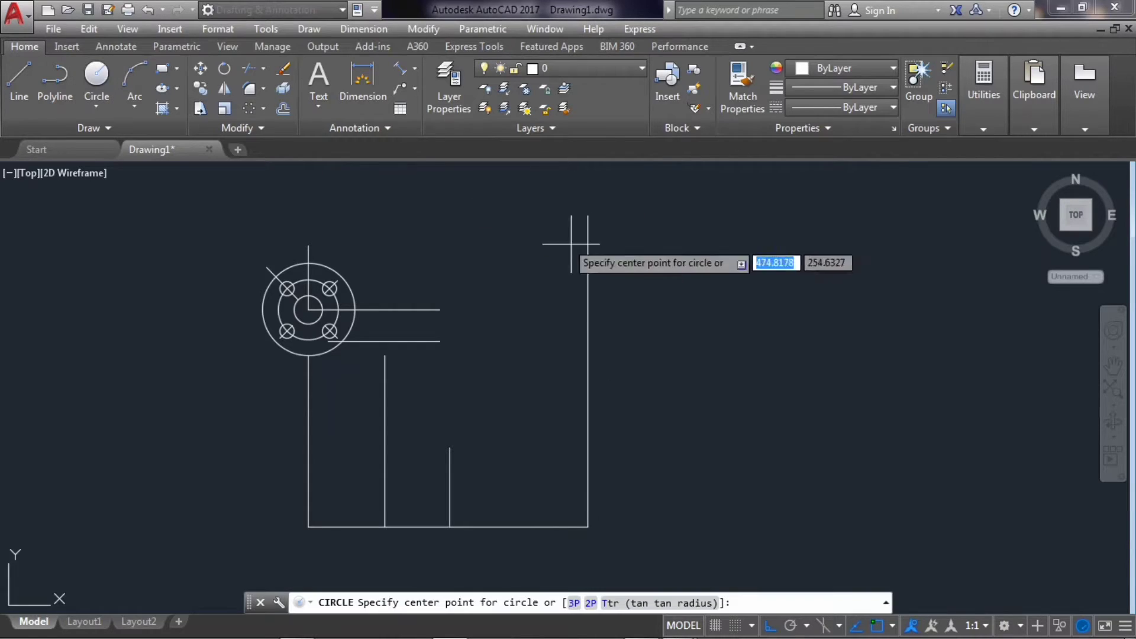
click(588, 342)
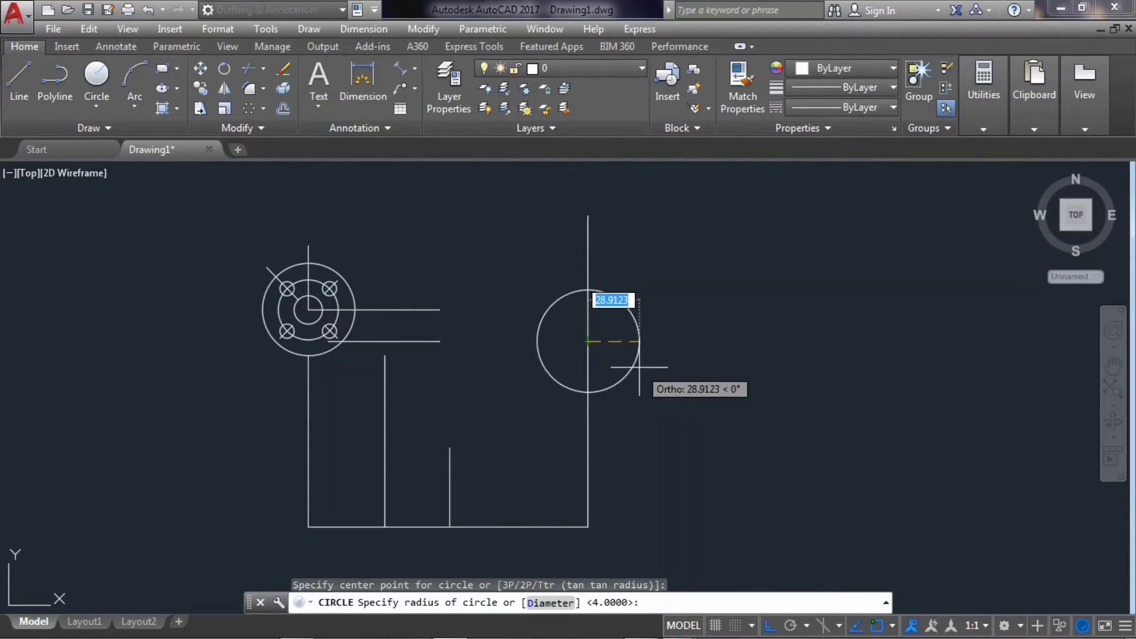
text(d)
key(Return)
text(130)
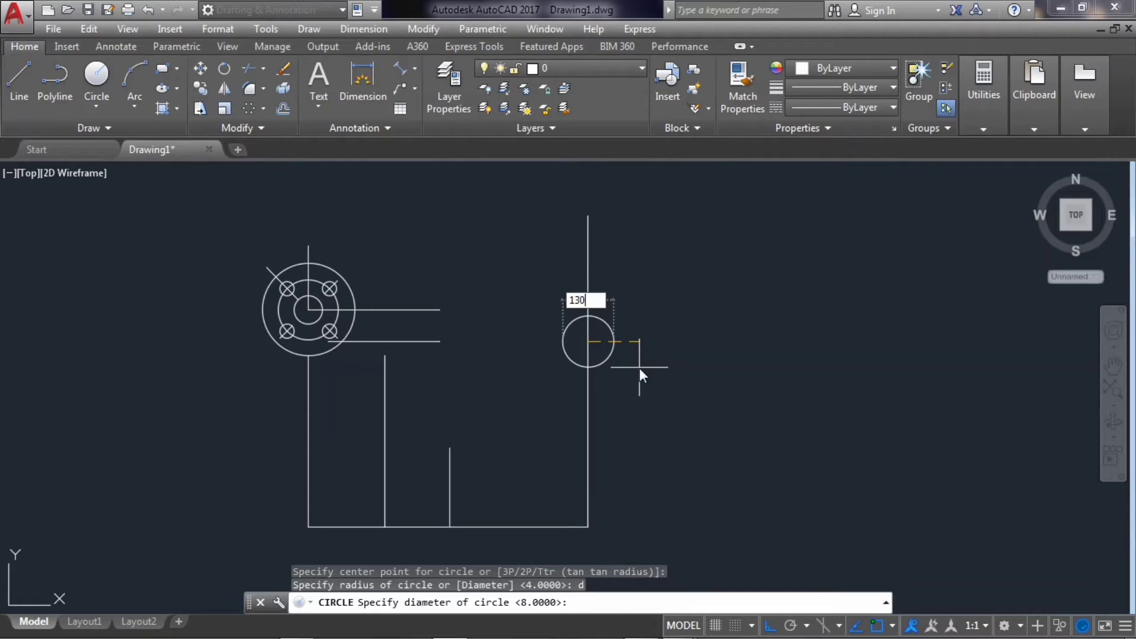
key(Return)
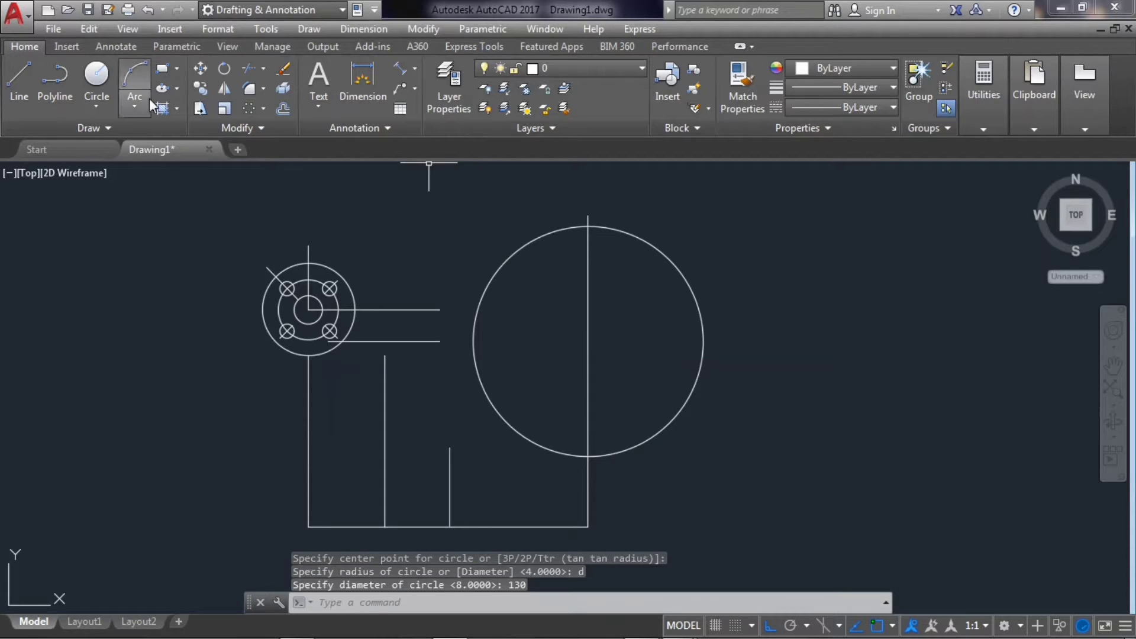
click(97, 74)
click(588, 341)
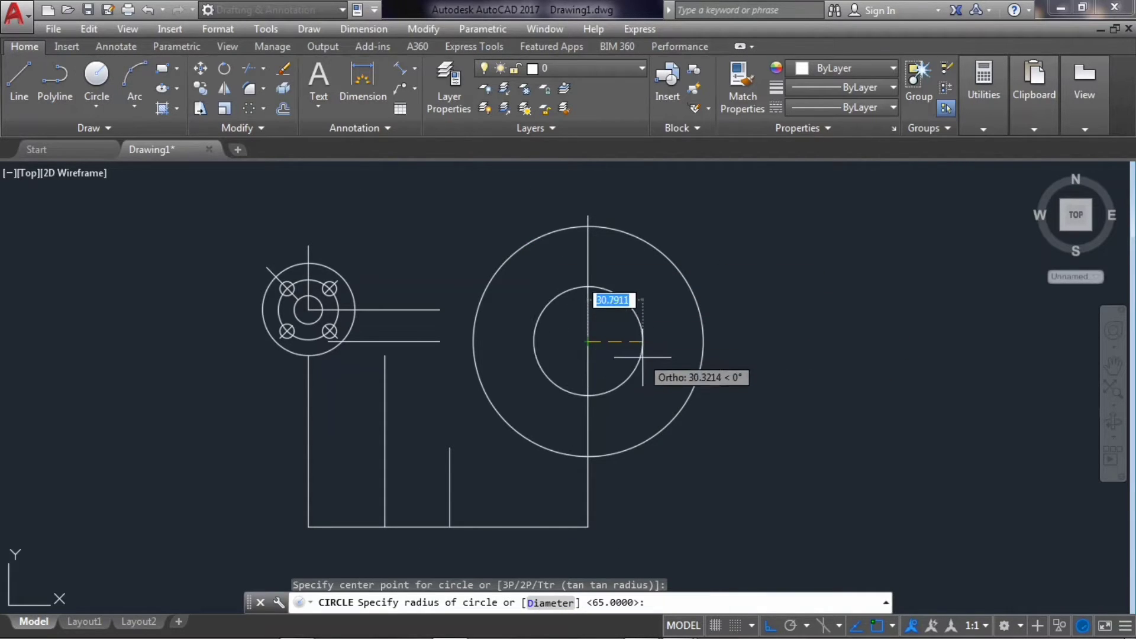
text(d)
key(Return)
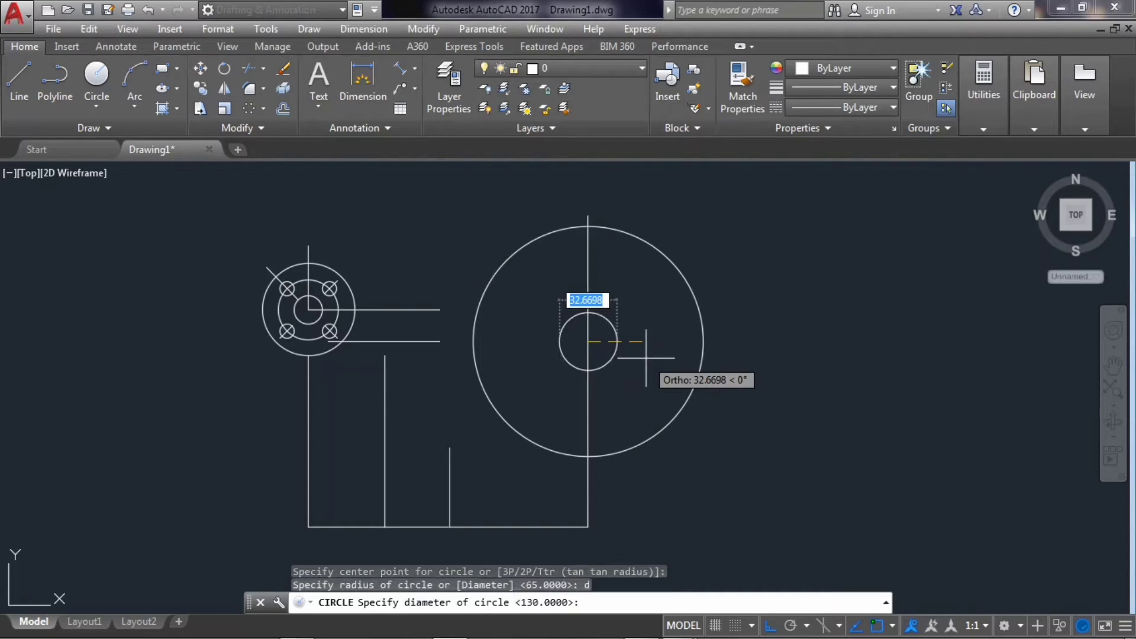
text(0)
key(Return)
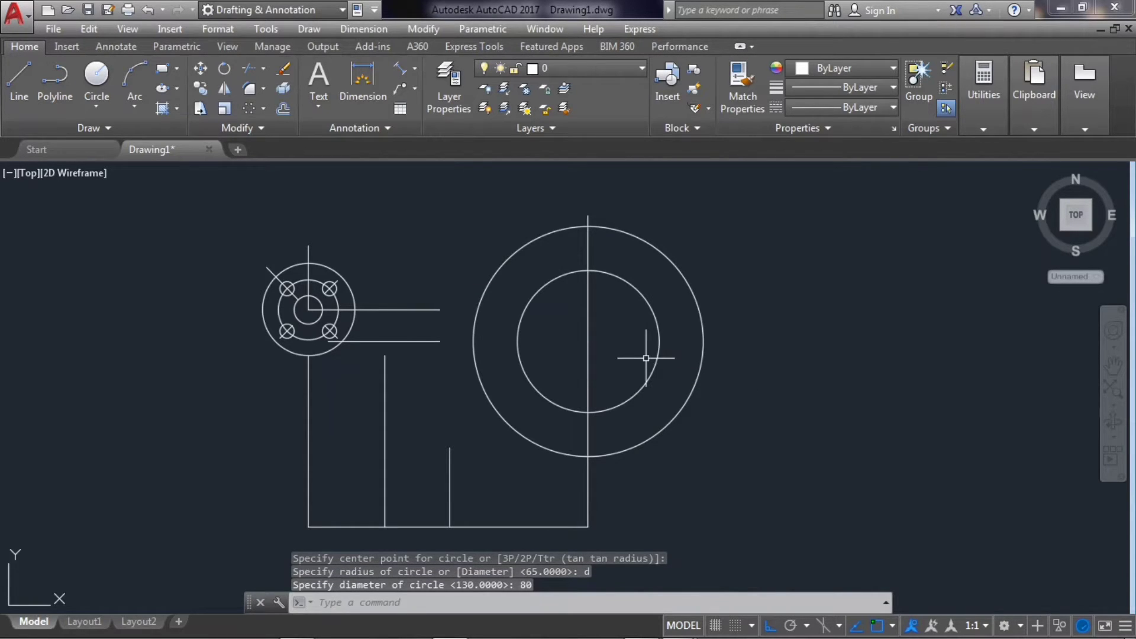
Add a third concentric circle of diameter 46 at the same centre
click(97, 75)
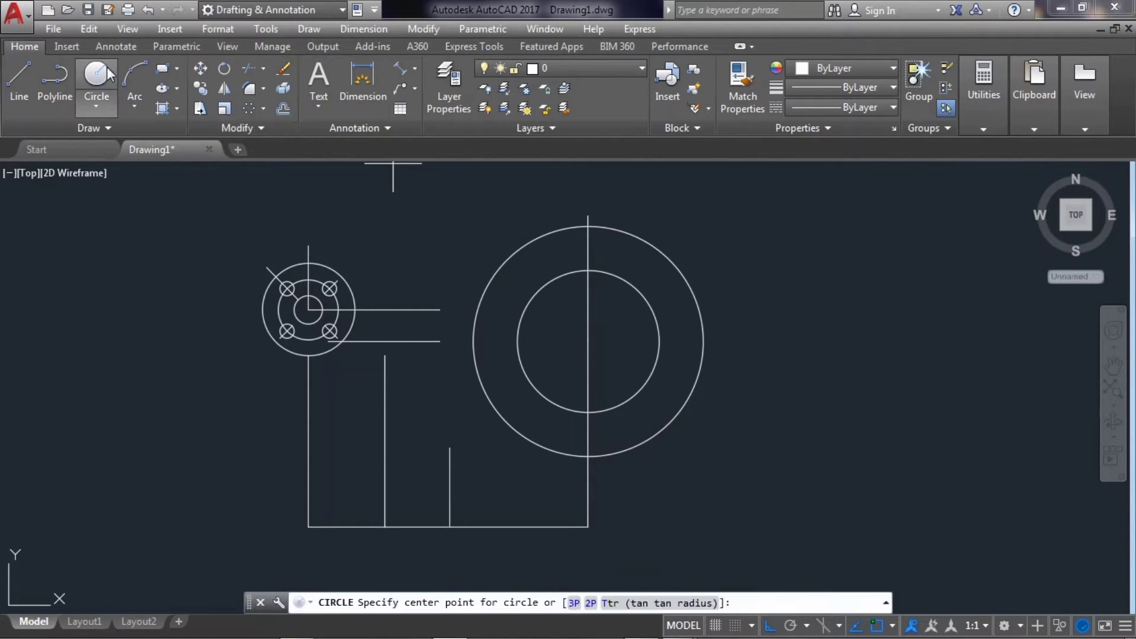
click(588, 341)
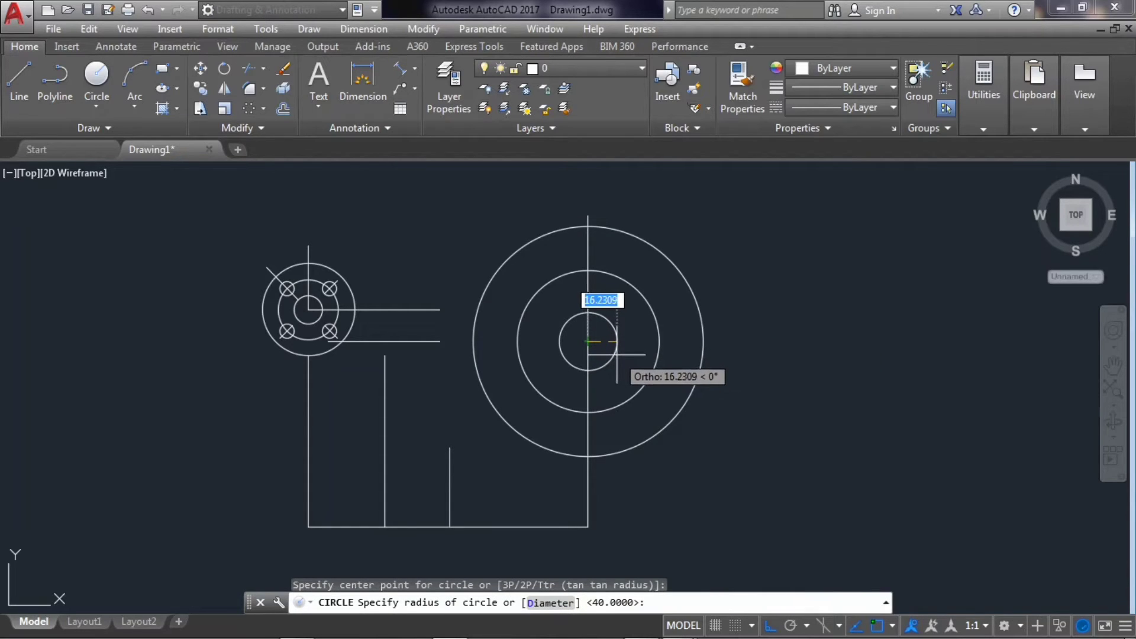
text(d)
key(Return)
text(46)
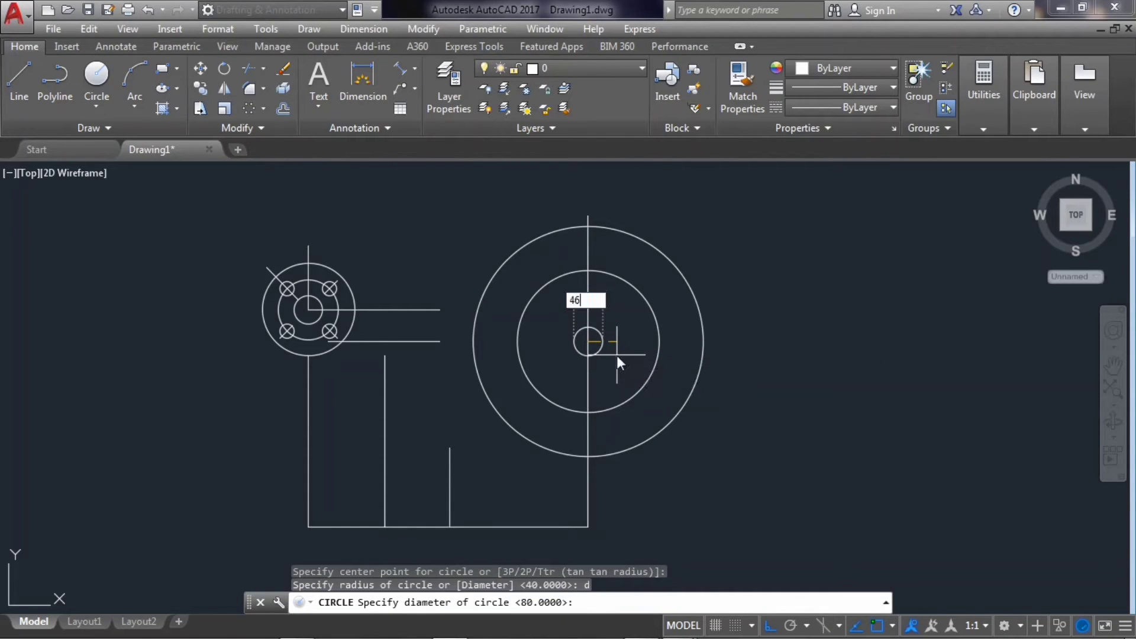
key(Return)
scroll(584, 255, up, 2)
scroll(591, 258, up, 2)
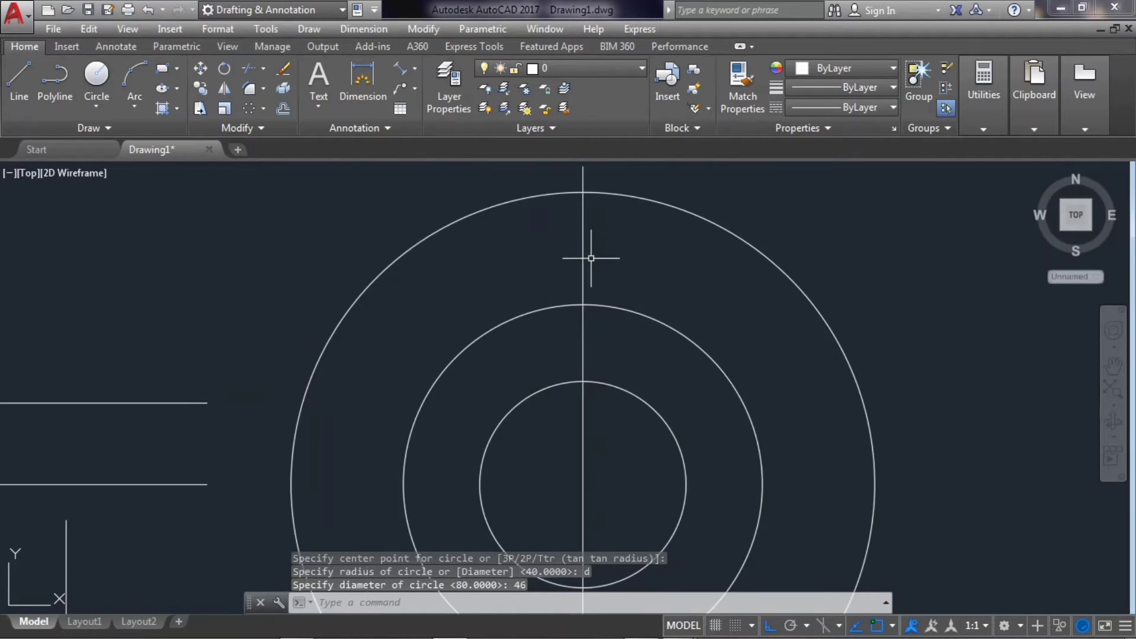
scroll(624, 293, up, 2)
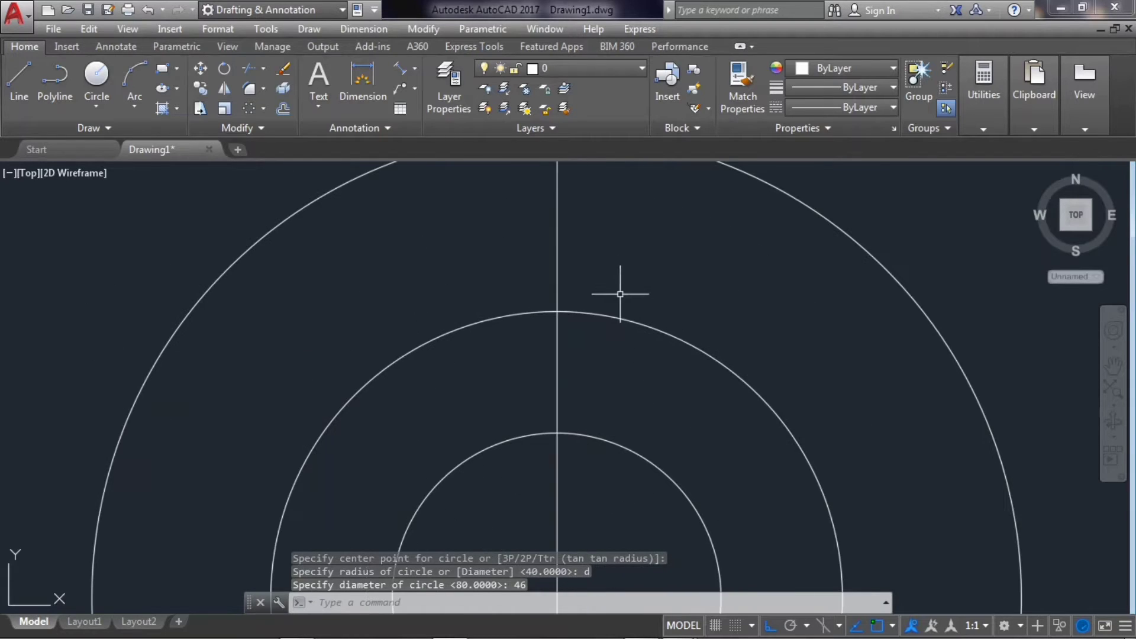
Draw a vertical polyline from the 46 circle's top to the 80 circle's top
click(65, 74)
click(557, 434)
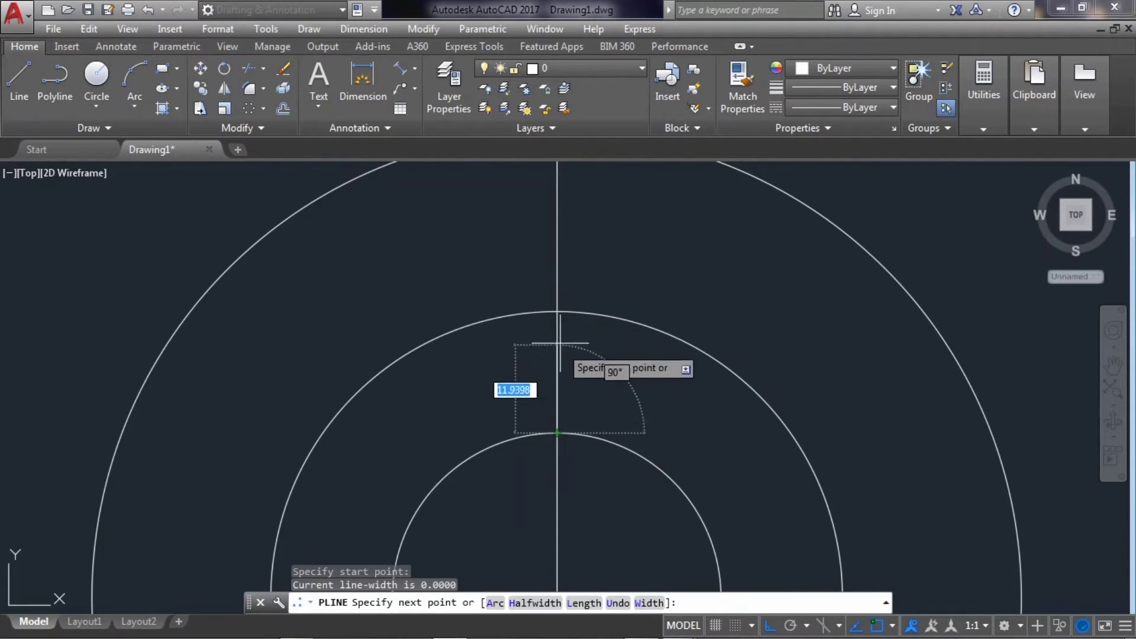
click(557, 311)
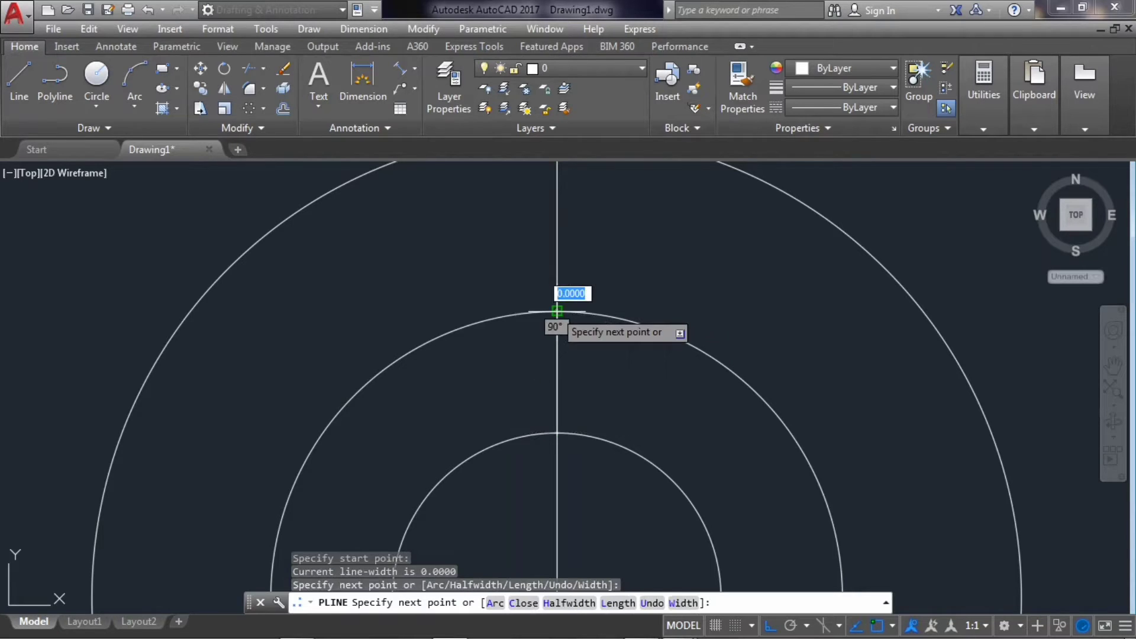
key(Return)
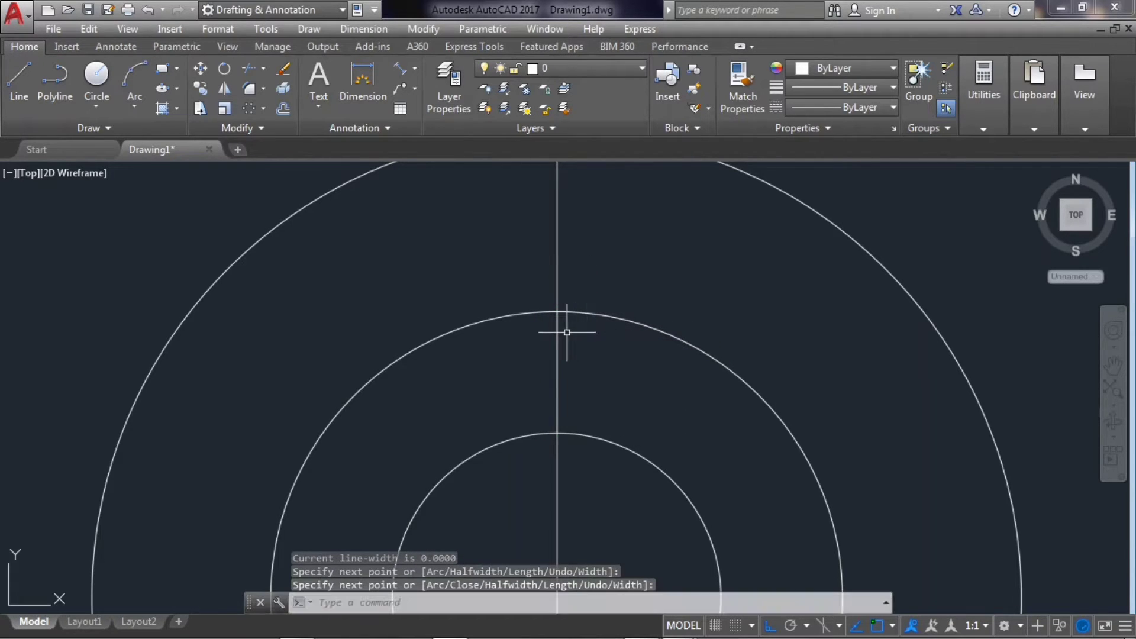
Offset that line 3 units to each side, then erase the original centre line
click(284, 108)
key(Return)
click(557, 370)
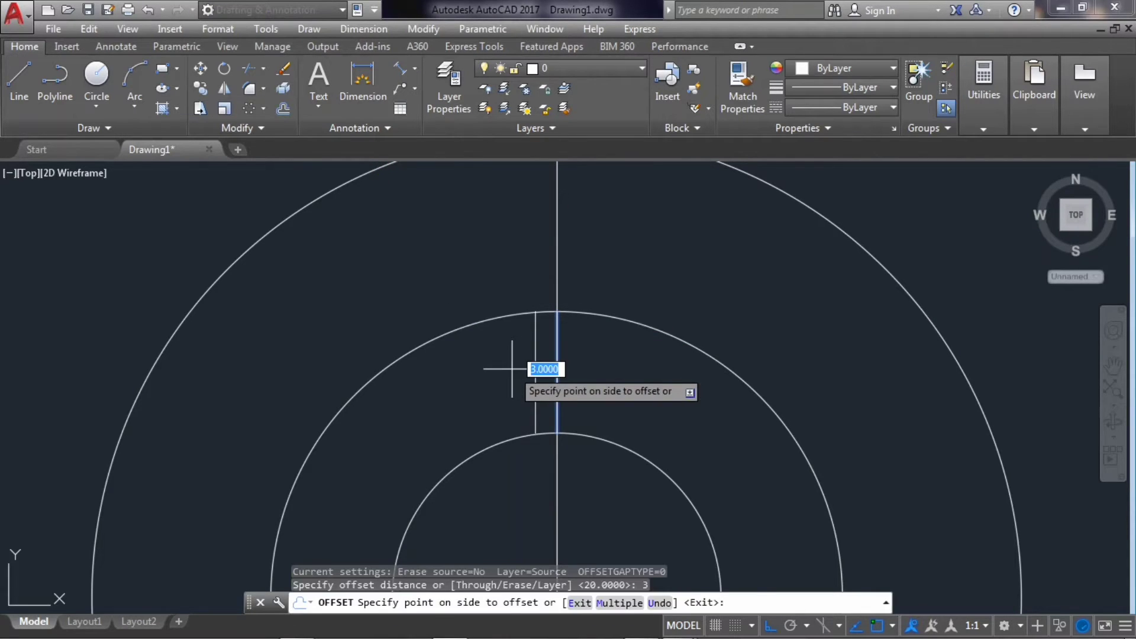
click(557, 371)
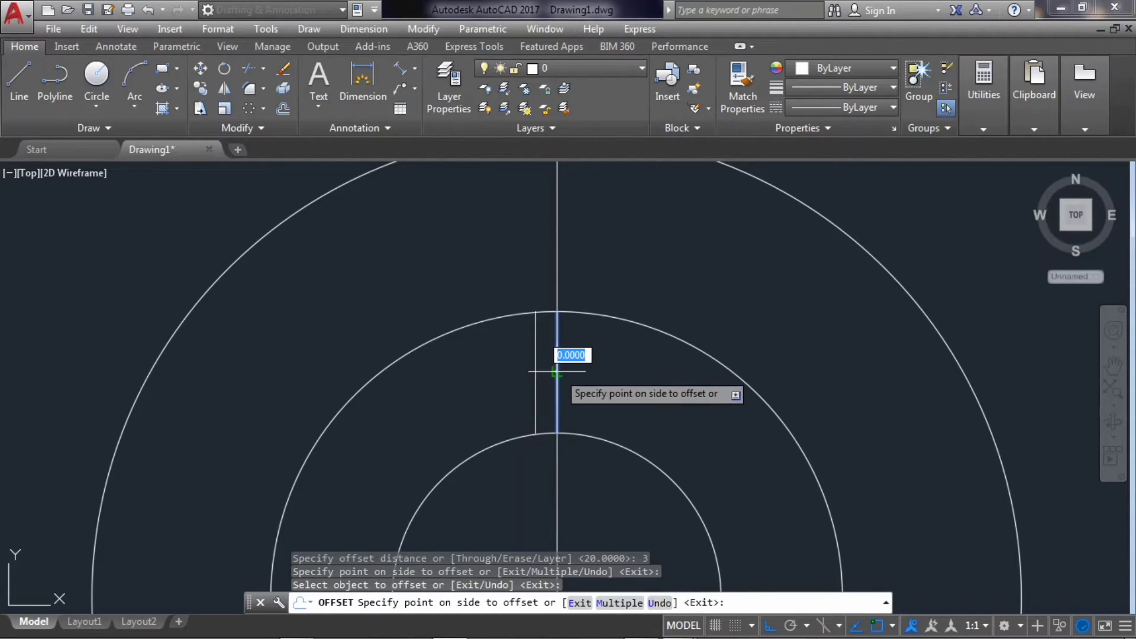
click(581, 369)
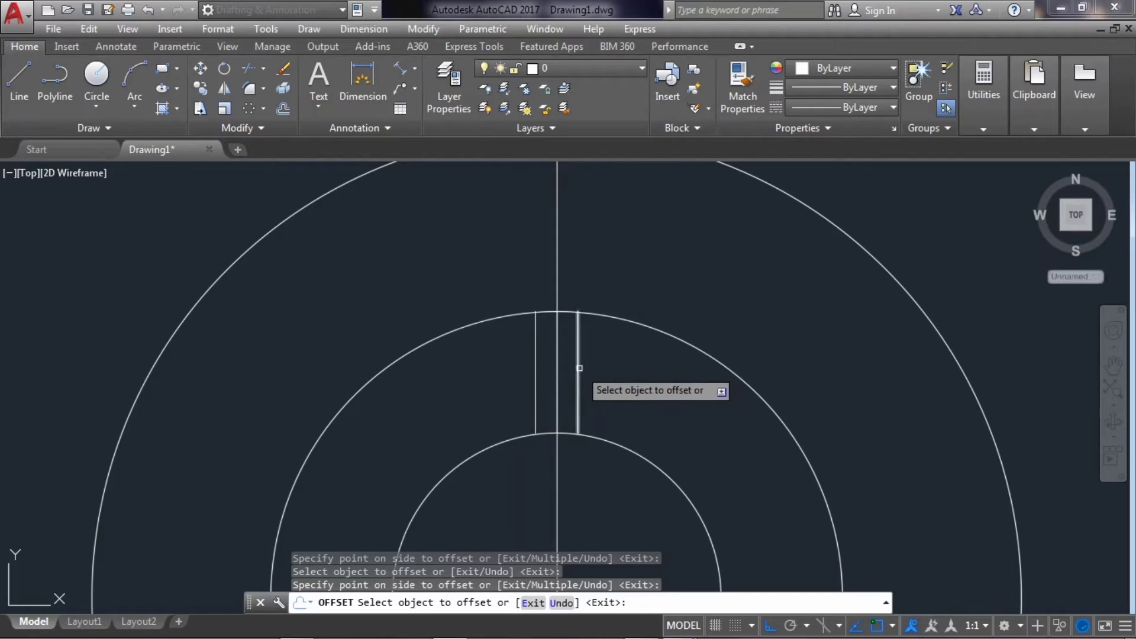
key(Escape)
click(556, 359)
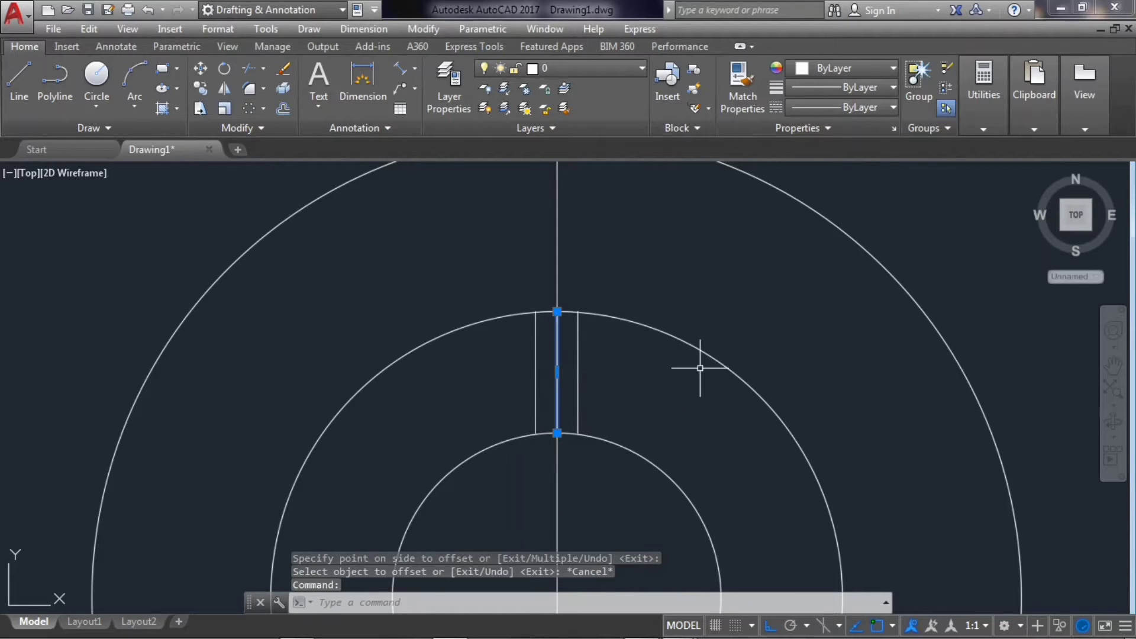
key(Delete)
Start a trim using all edges, then cancel it without changes
scroll(579, 287, up, 2)
scroll(573, 294, up, 3)
scroll(577, 300, up, 3)
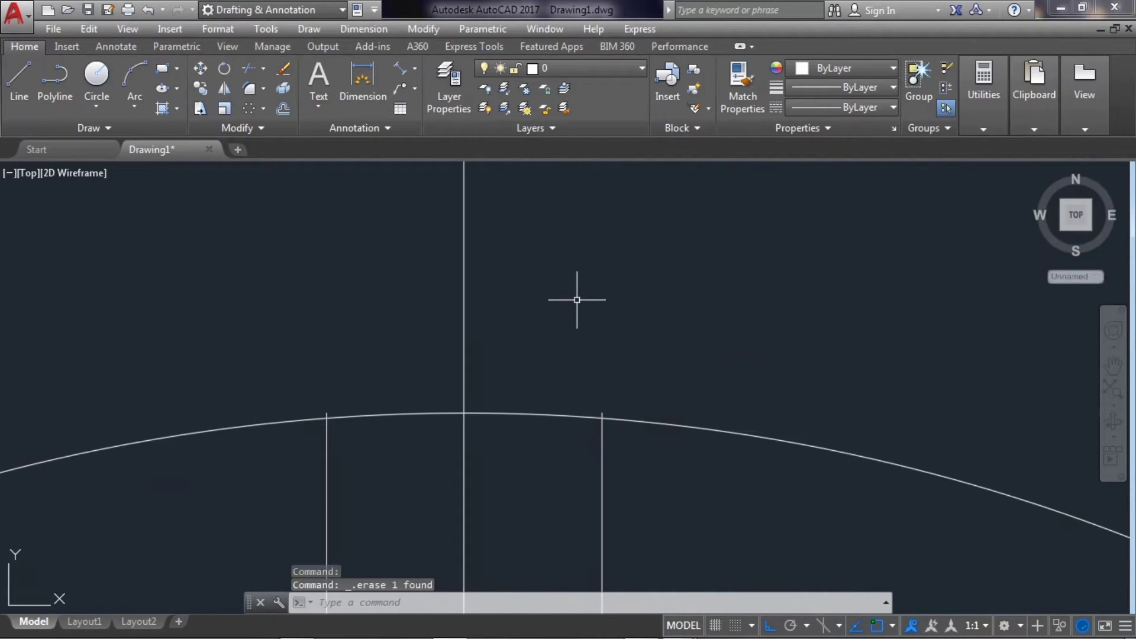
click(242, 71)
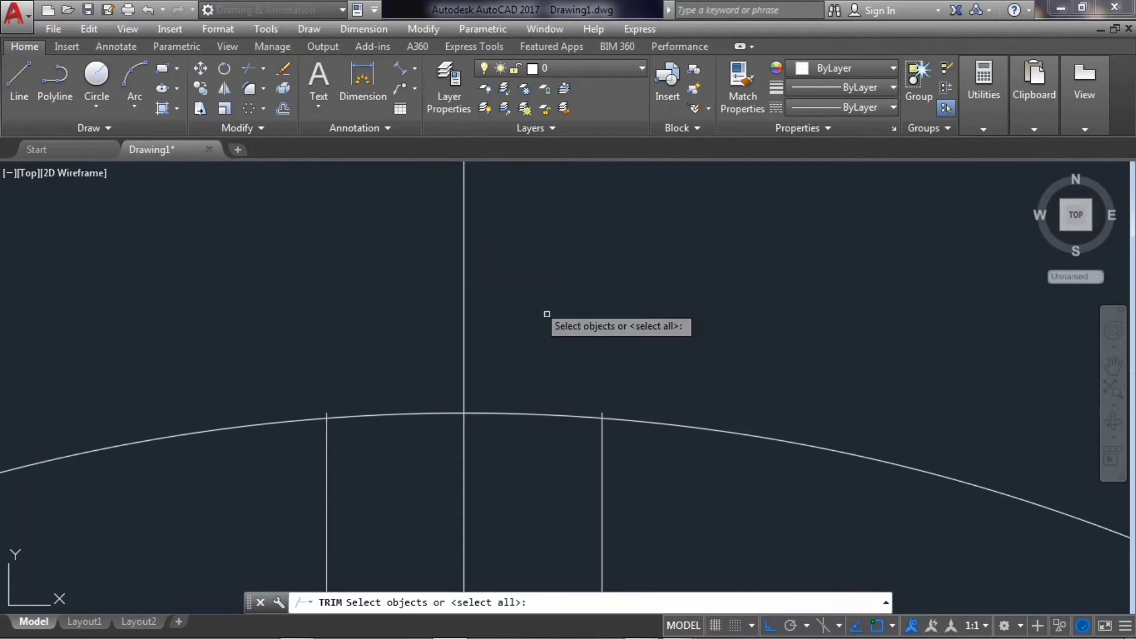
key(Return)
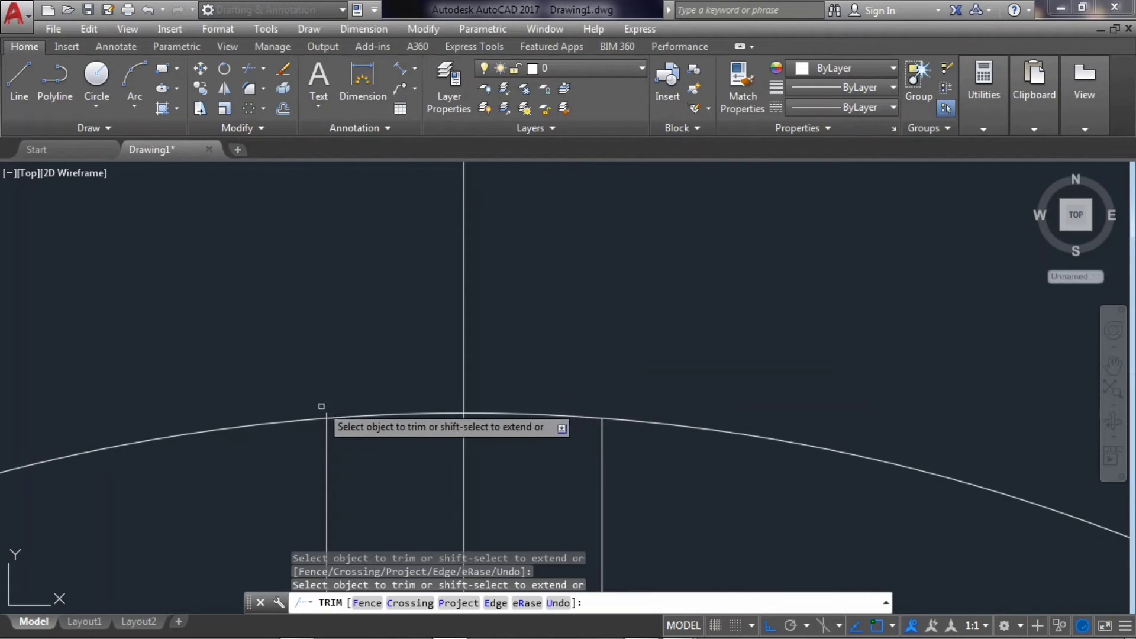
key(Escape)
scroll(591, 368, down, 5)
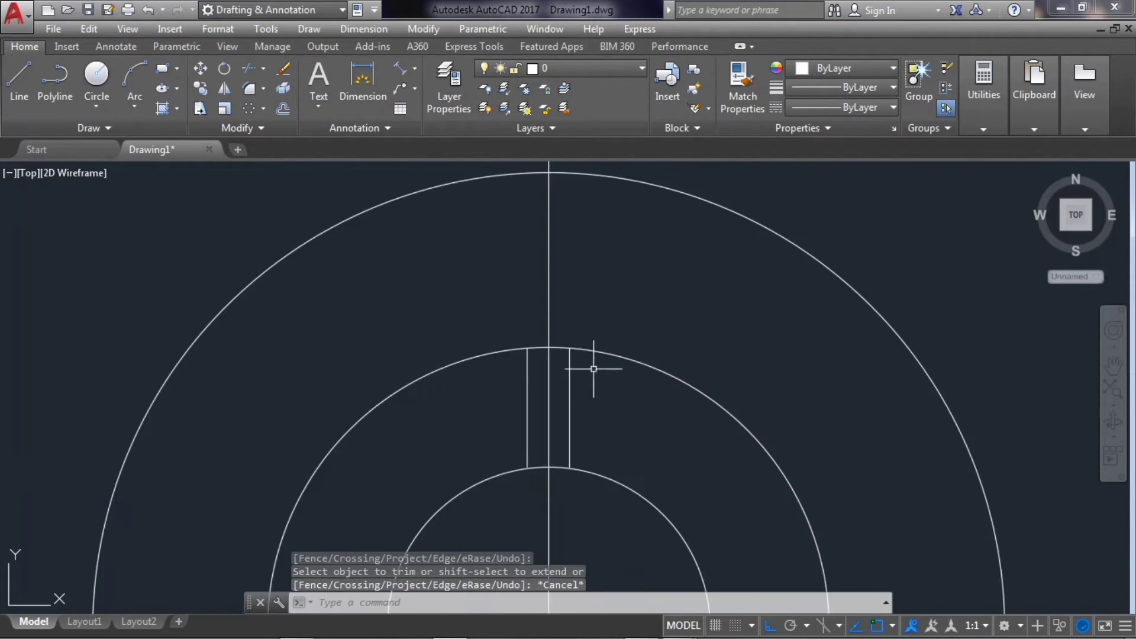
scroll(580, 524, up, 2)
scroll(578, 528, up, 2)
scroll(529, 487, down, 2)
scroll(528, 487, up, 4)
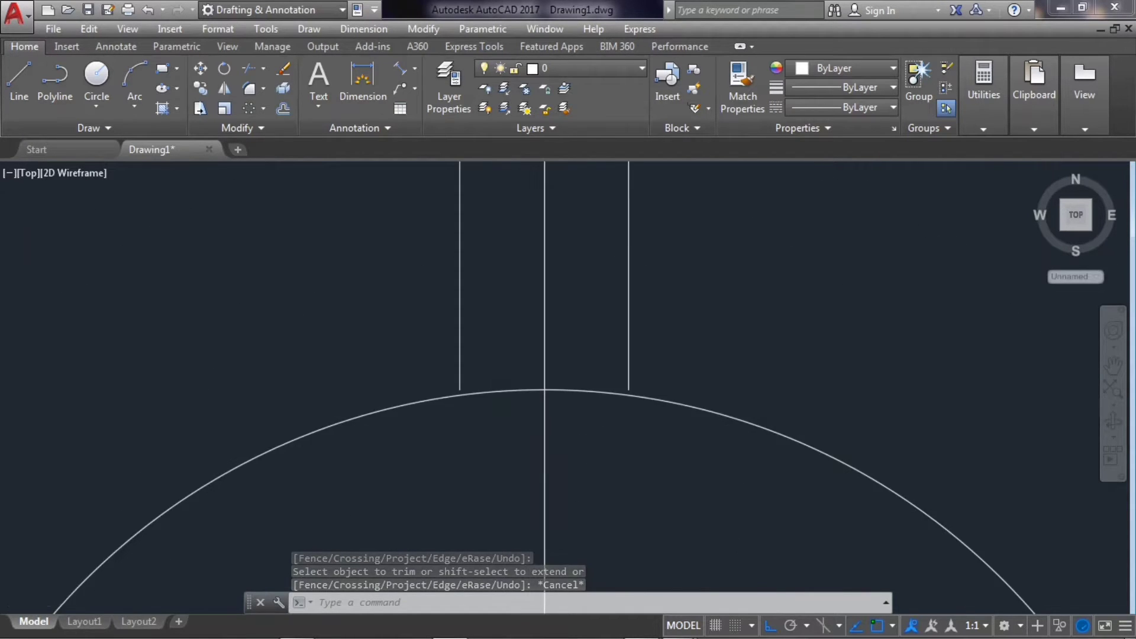
scroll(517, 452, up, 4)
Extend the left and right vertical lines down to the large arc
text(ex)
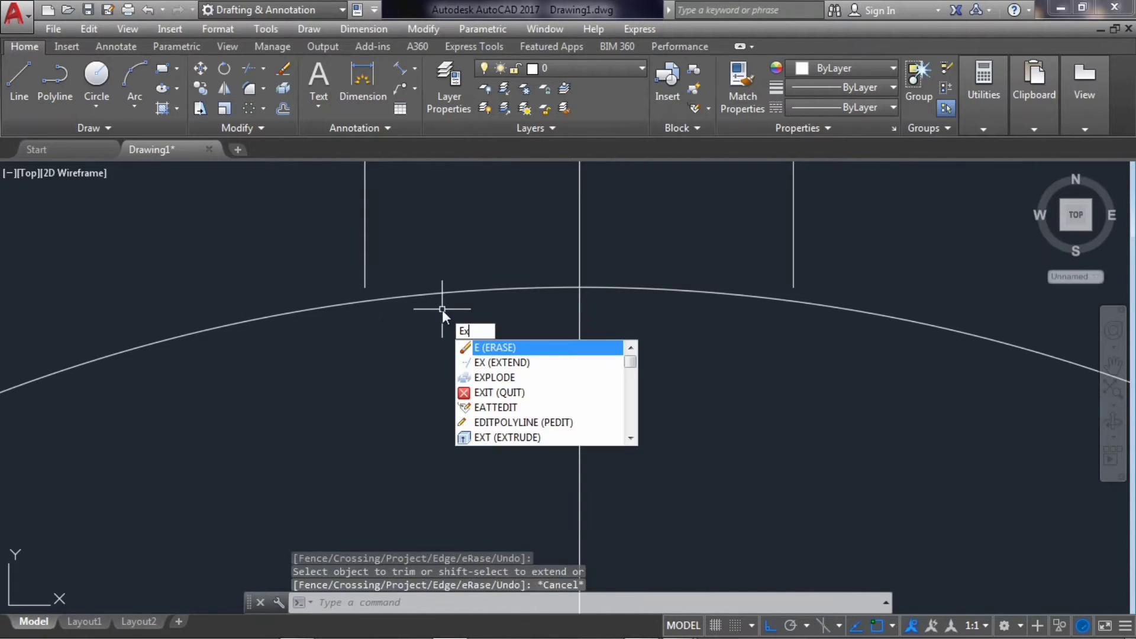
text(t)
key(Return)
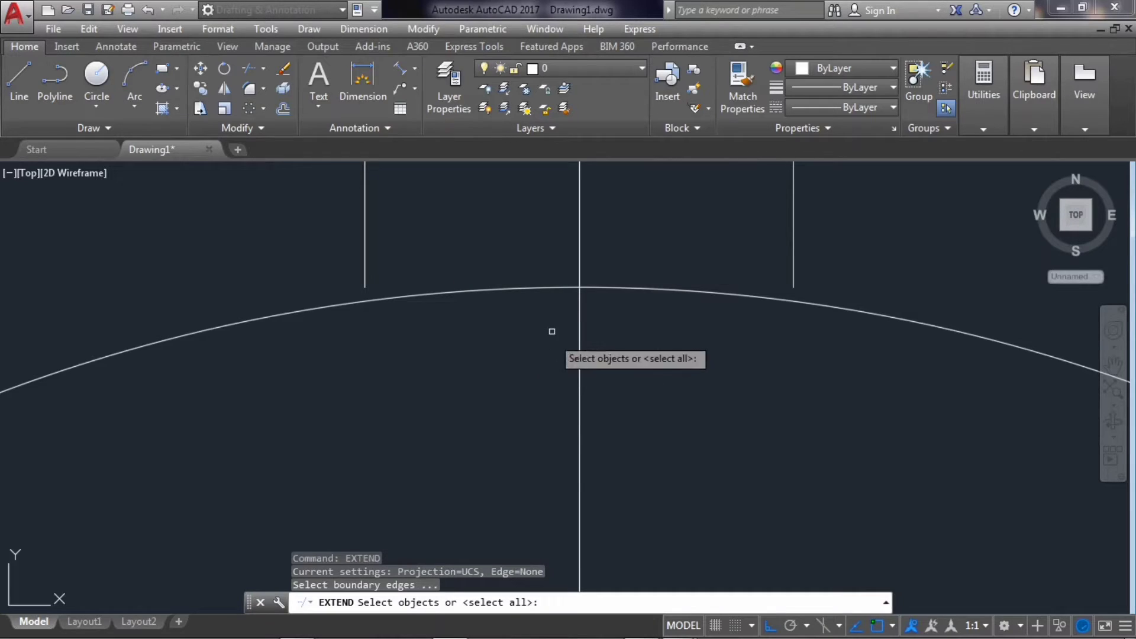
click(531, 287)
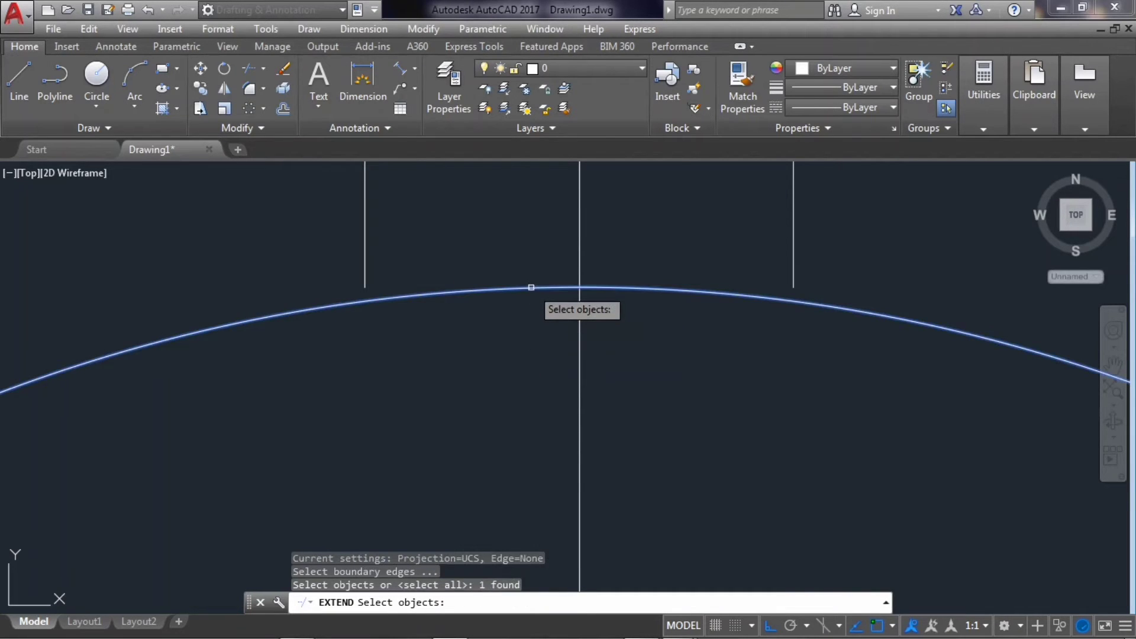
key(Return)
click(364, 275)
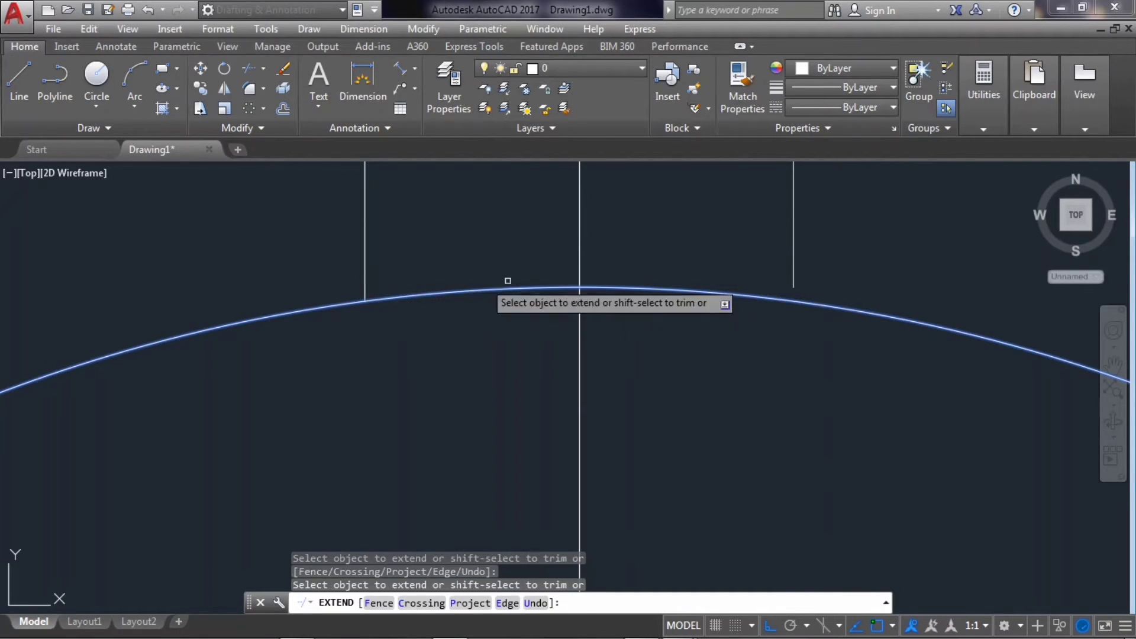
click(792, 268)
key(Escape)
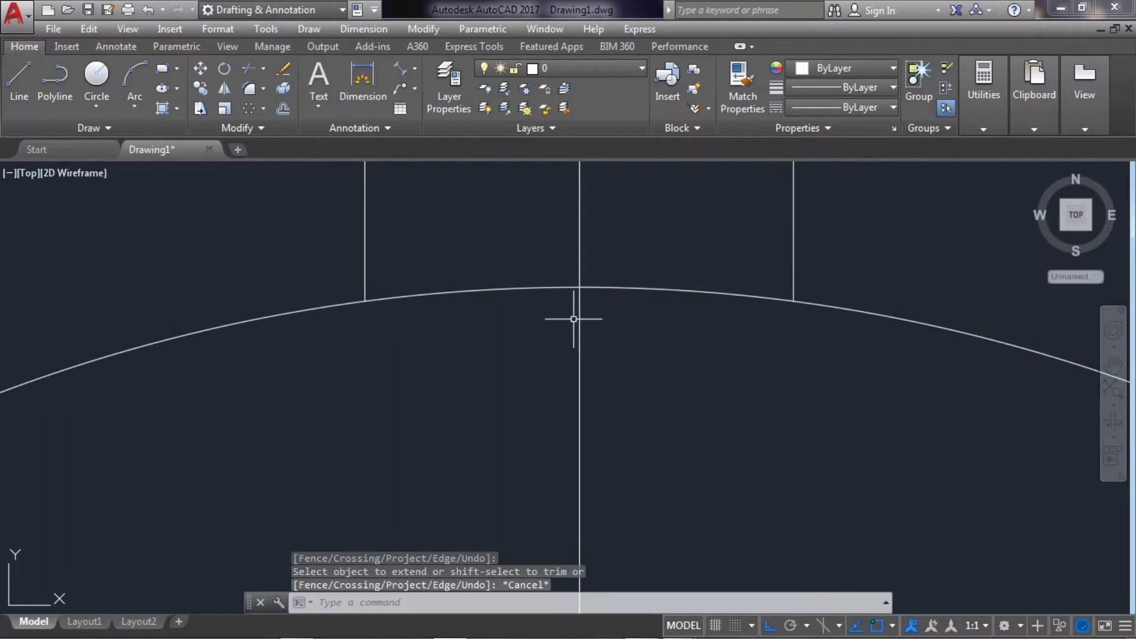
Select the two slot lines for rotating
scroll(573, 319, down, 8)
scroll(548, 330, down, 3)
click(562, 311)
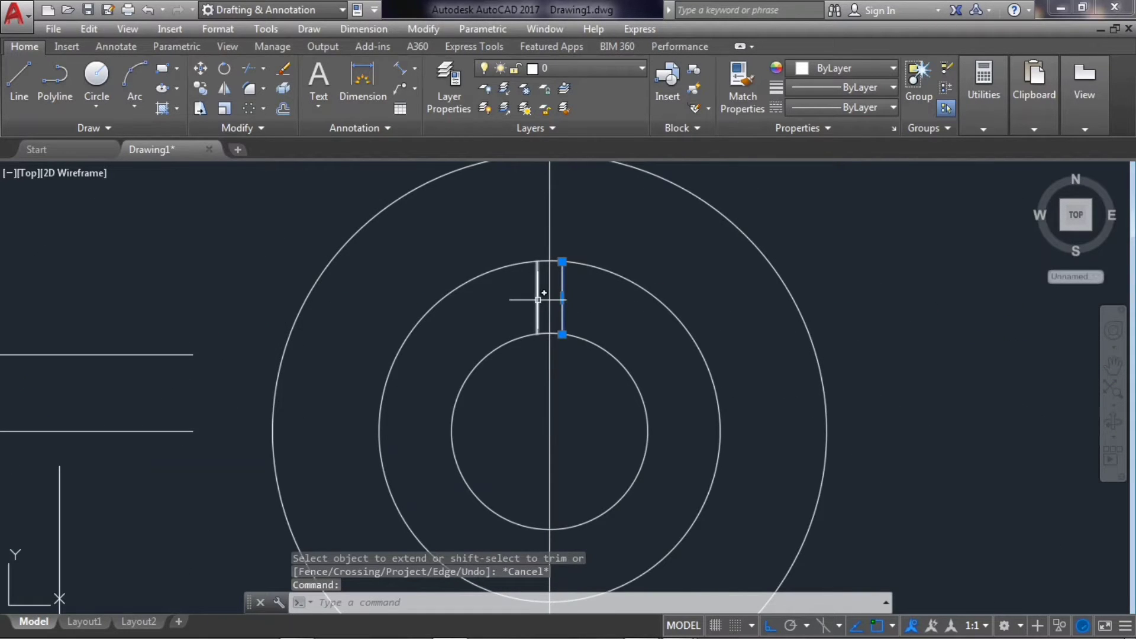
click(537, 298)
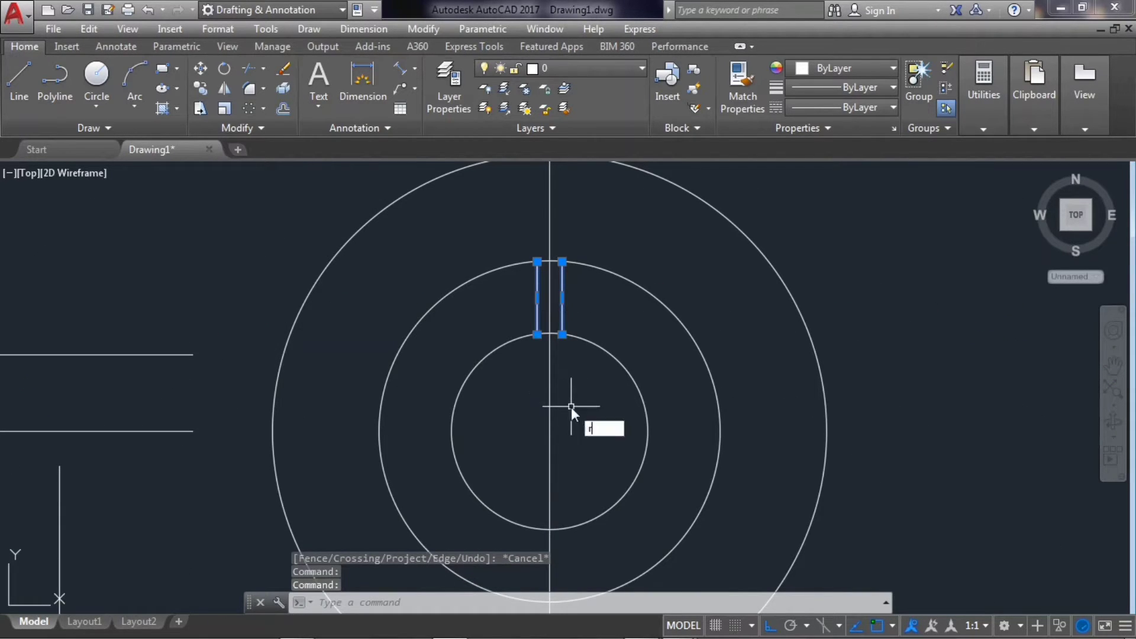
text(o)
key(Return)
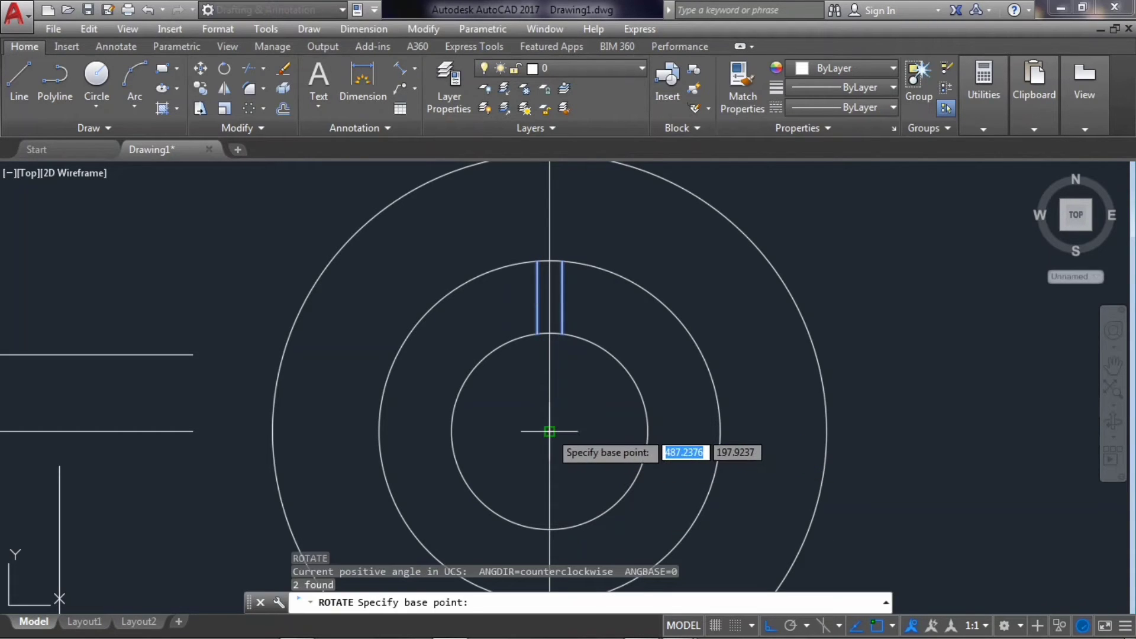
Rotate the two slot lines 15° about the circles' shared centre and reselect them
click(550, 432)
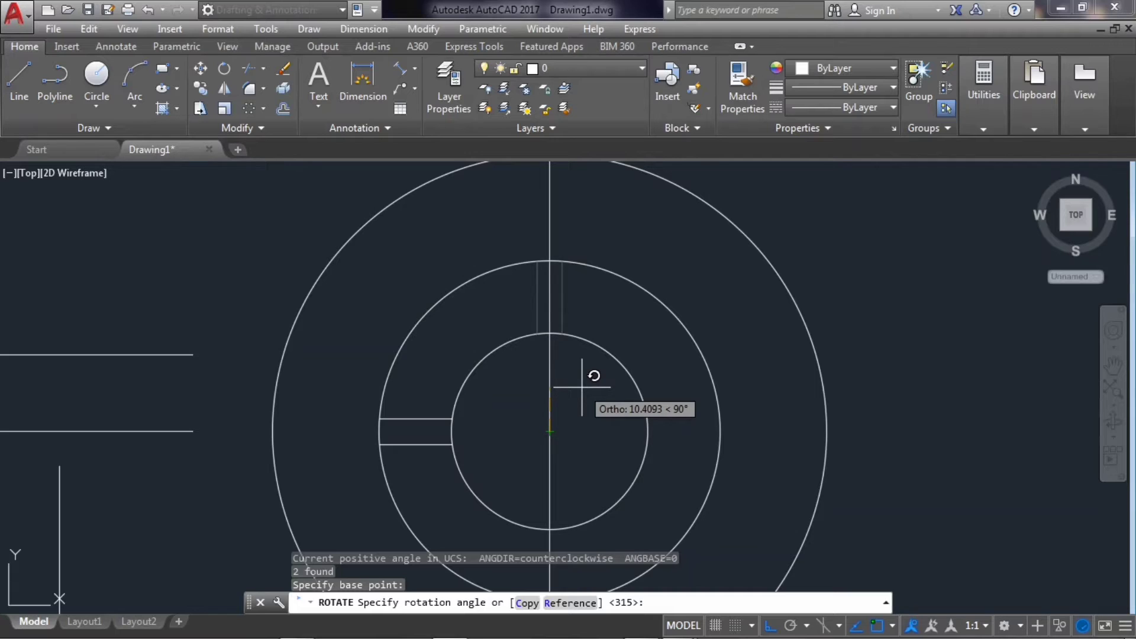
text(15)
key(Return)
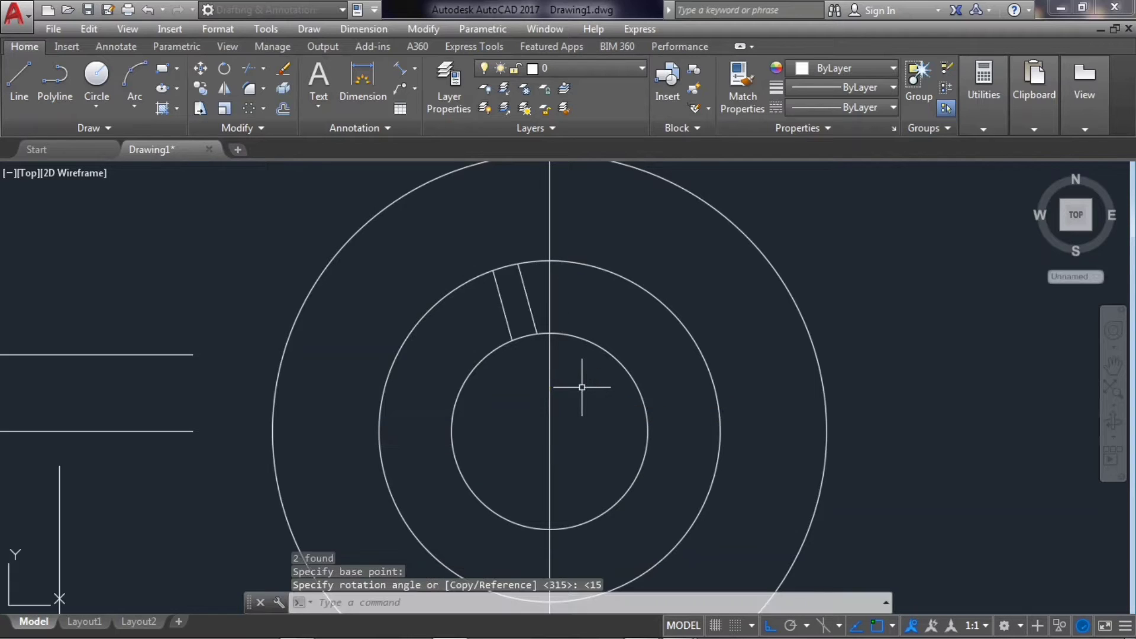
click(526, 288)
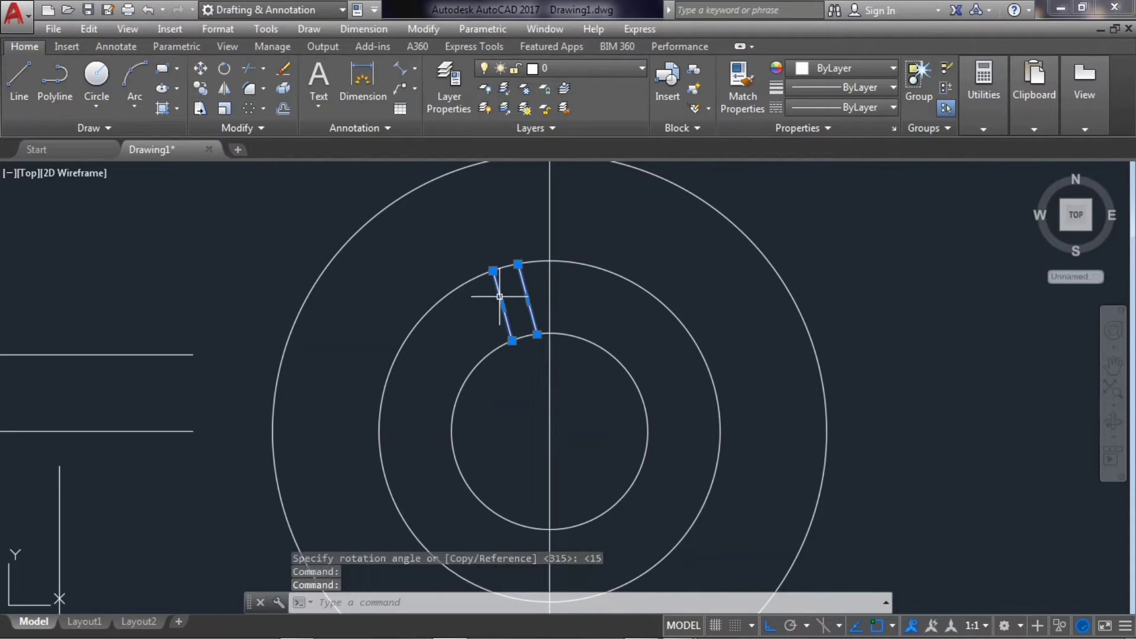
Polar-array the slot pair into 7 copies around the circles' shared centre
click(262, 108)
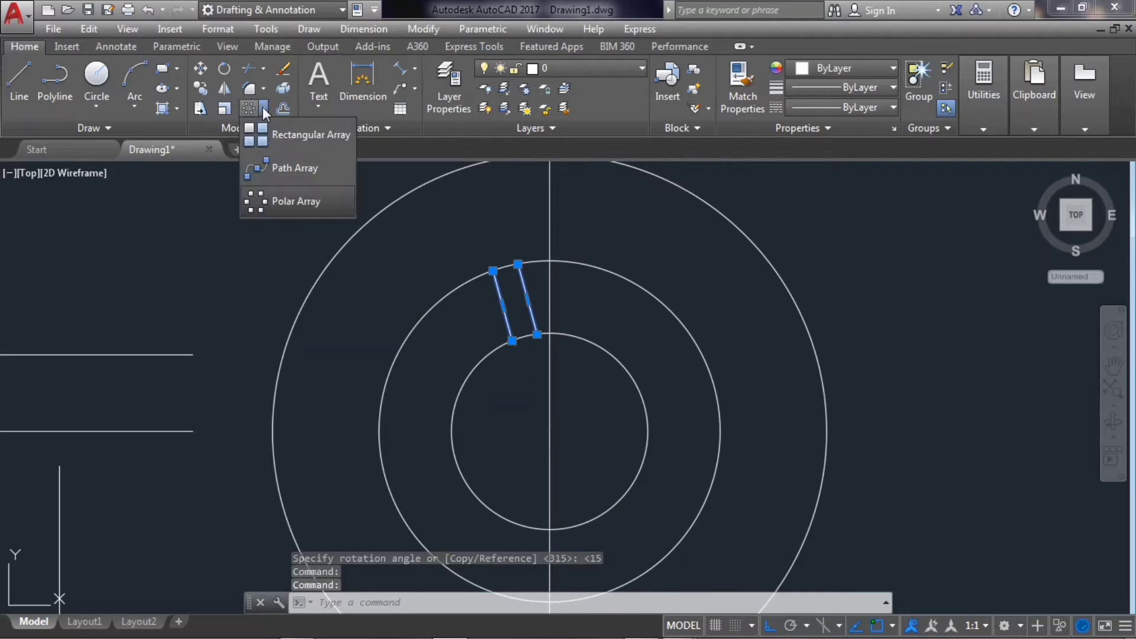
click(298, 194)
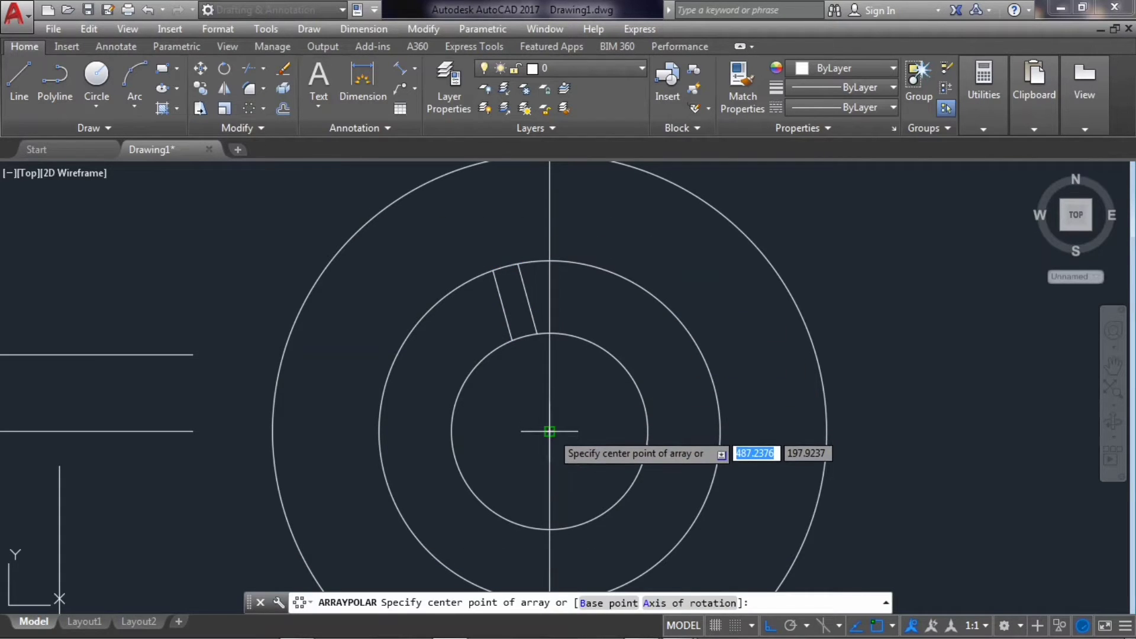
click(550, 430)
text(7)
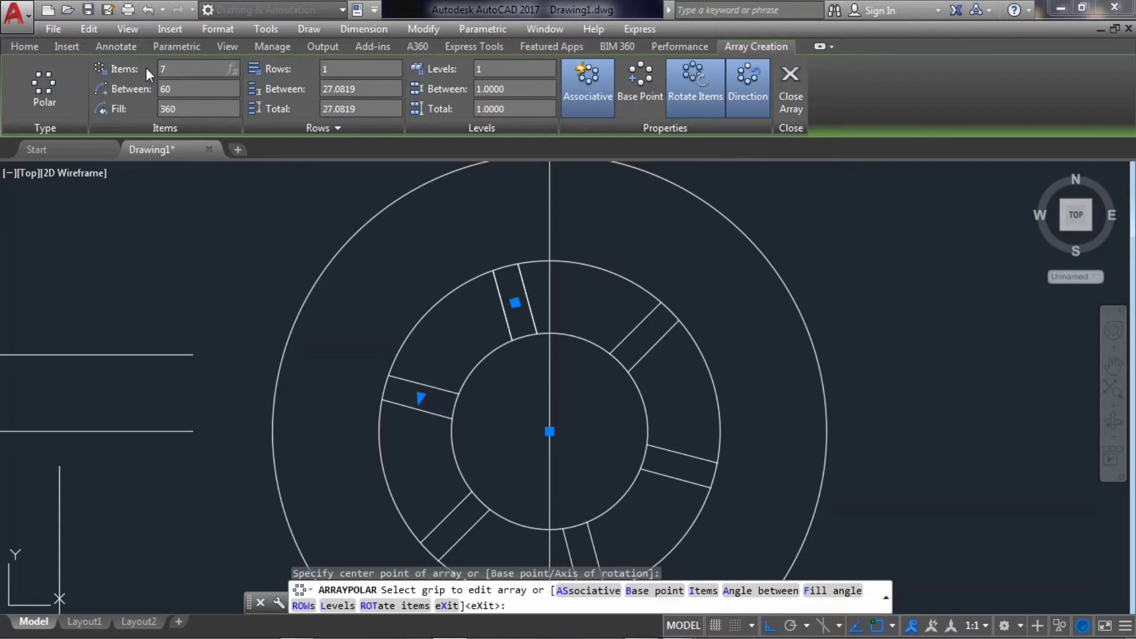
key(Return)
key(Return)
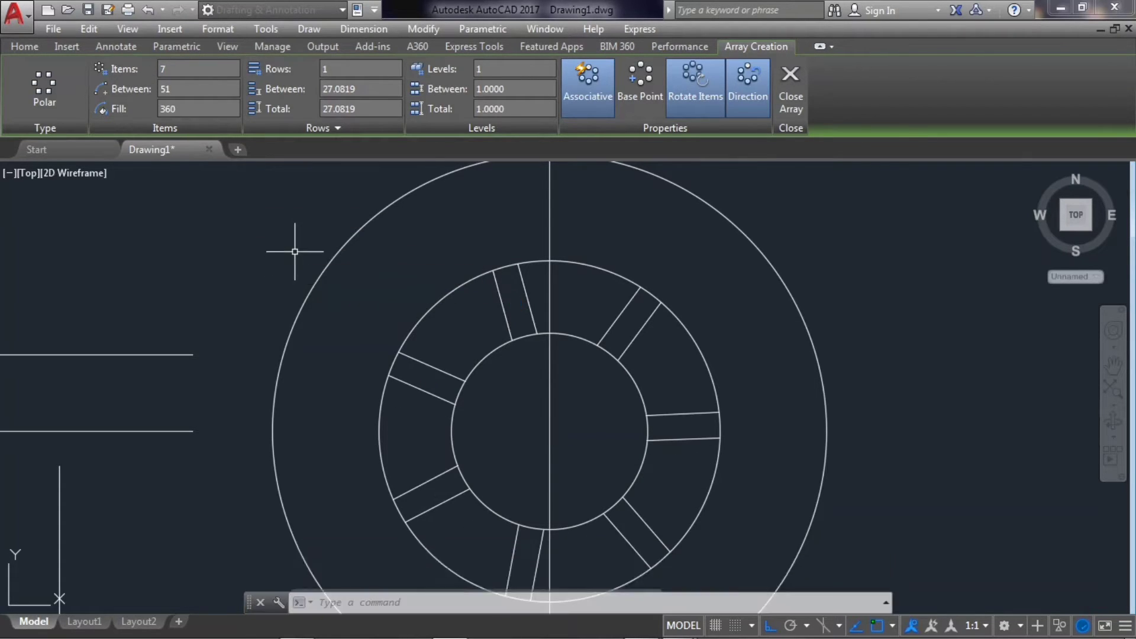
key(Escape)
scroll(431, 252, down, 2)
Trim away the eight ring arcs lying between the seven slots
click(247, 68)
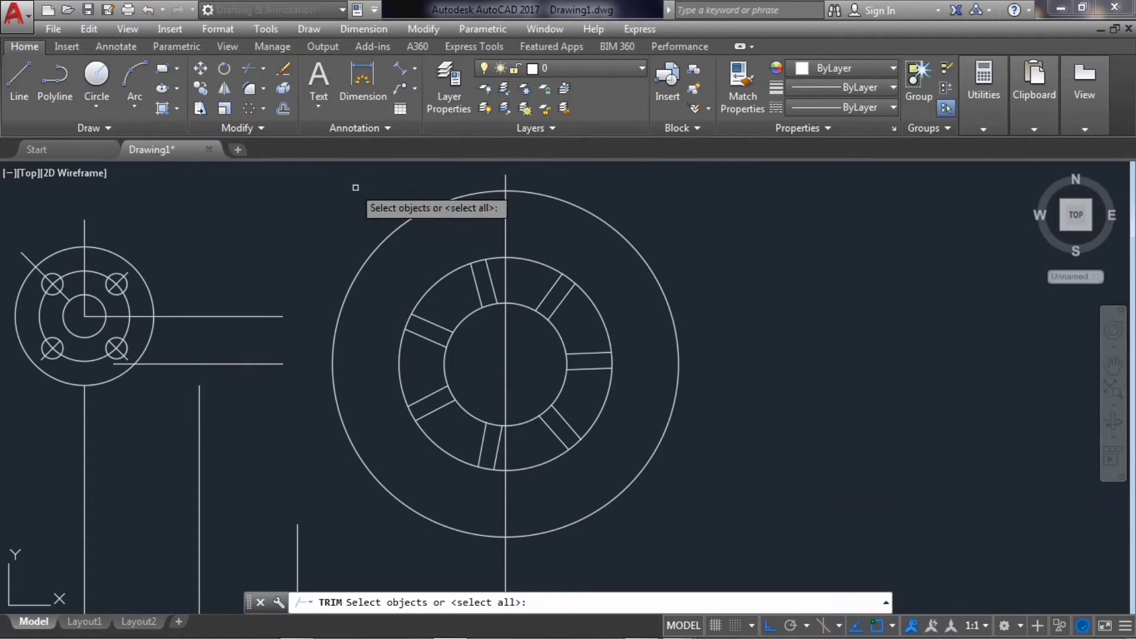
key(Return)
click(445, 276)
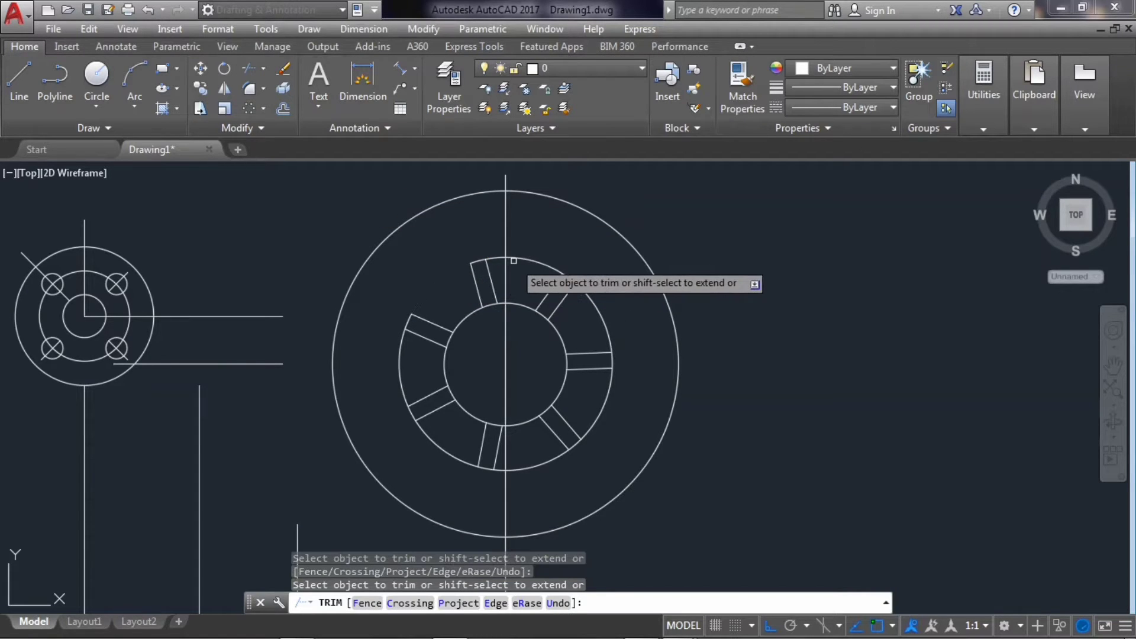
click(514, 261)
click(597, 295)
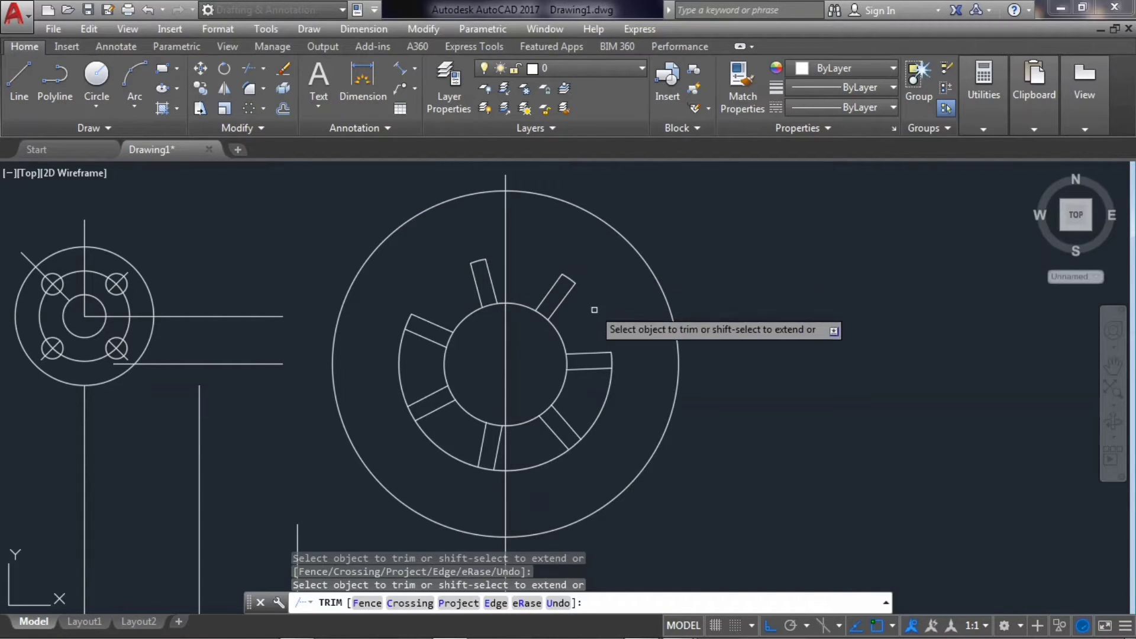
click(611, 389)
click(552, 455)
click(505, 470)
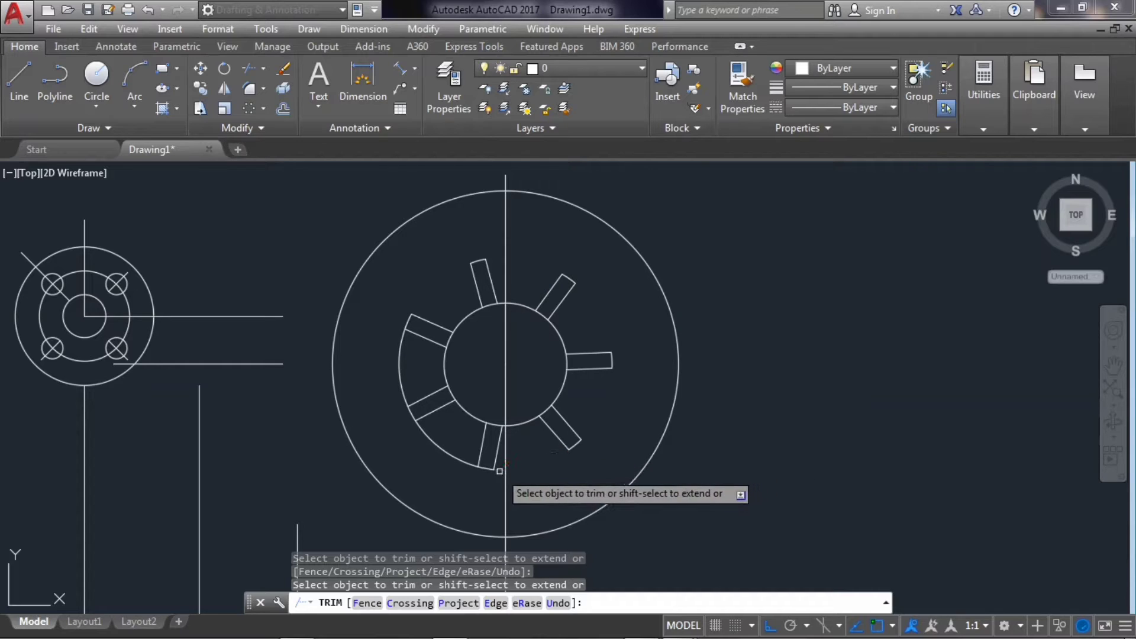
click(441, 444)
click(403, 374)
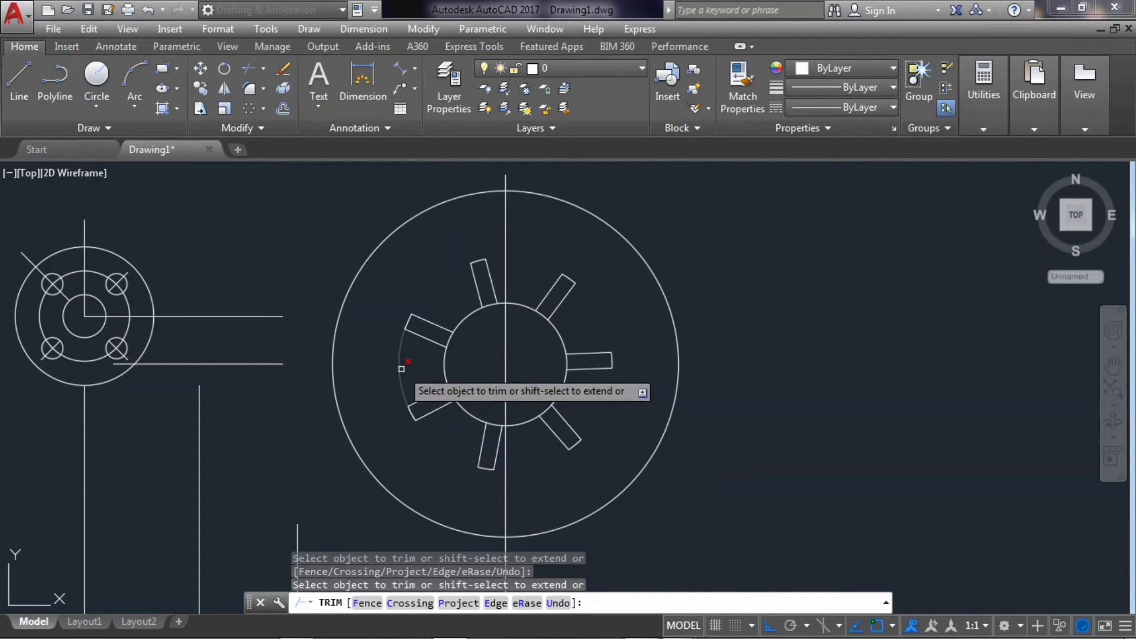
Trim the 46-diameter circle open at each of the seven slots
click(448, 340)
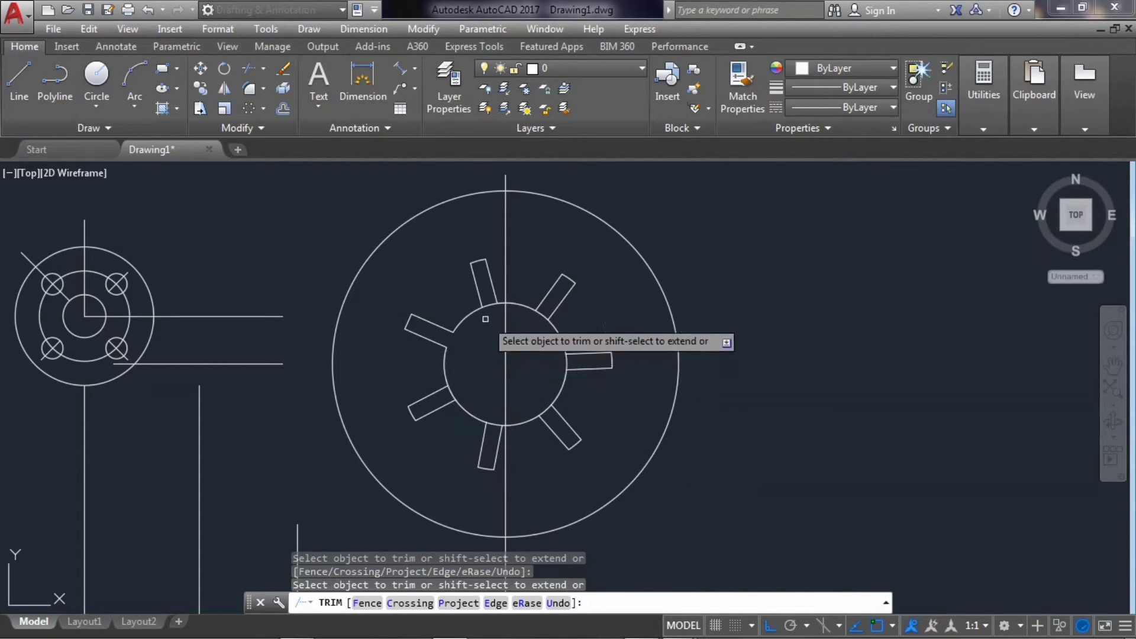
click(487, 307)
click(542, 313)
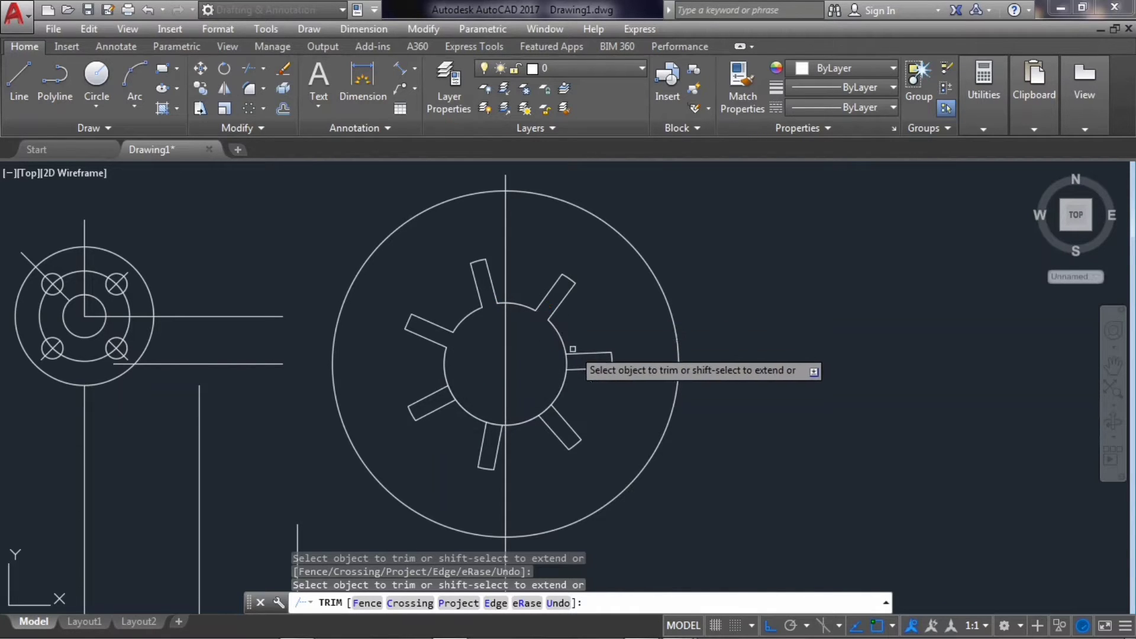
click(566, 362)
click(548, 410)
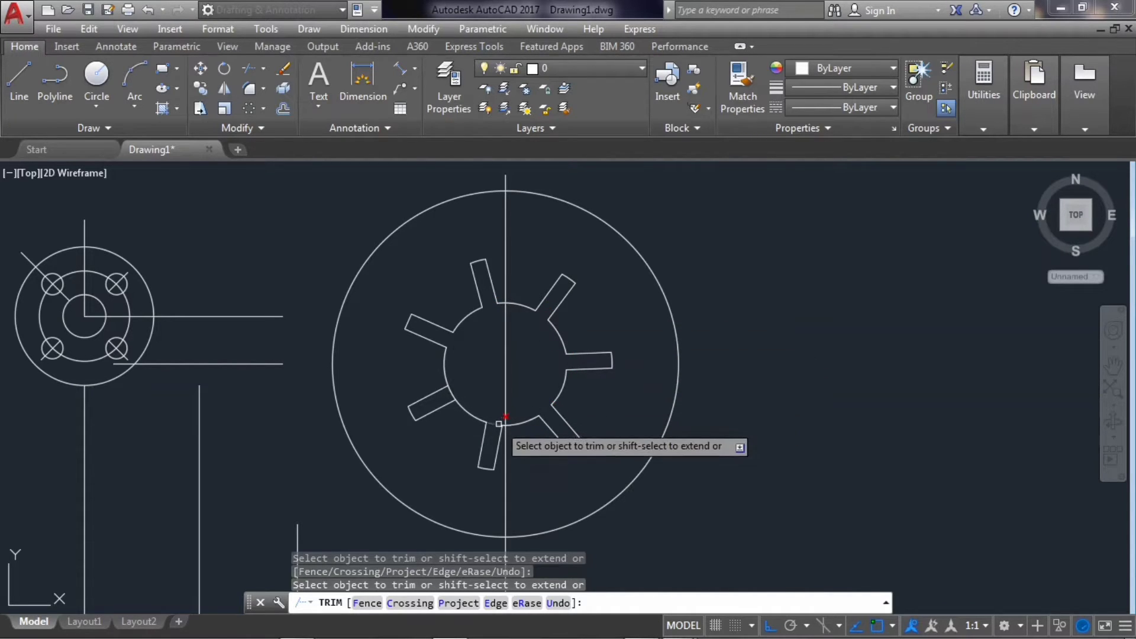
click(493, 422)
click(457, 393)
key(Escape)
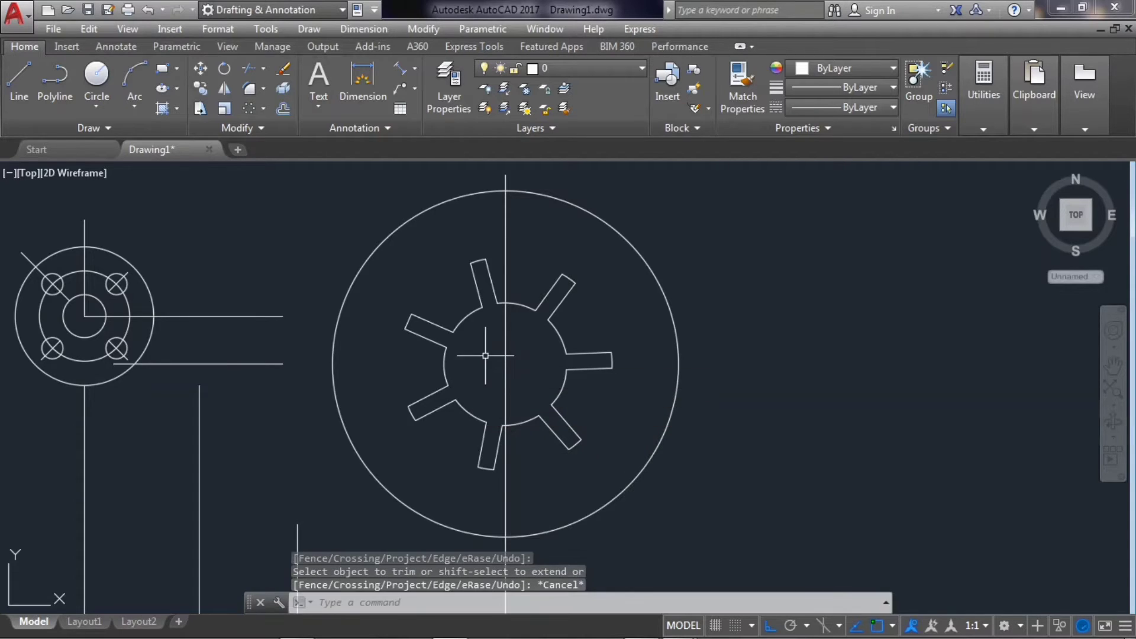
scroll(532, 367, down, 2)
scroll(533, 367, down, 2)
scroll(392, 320, up, 4)
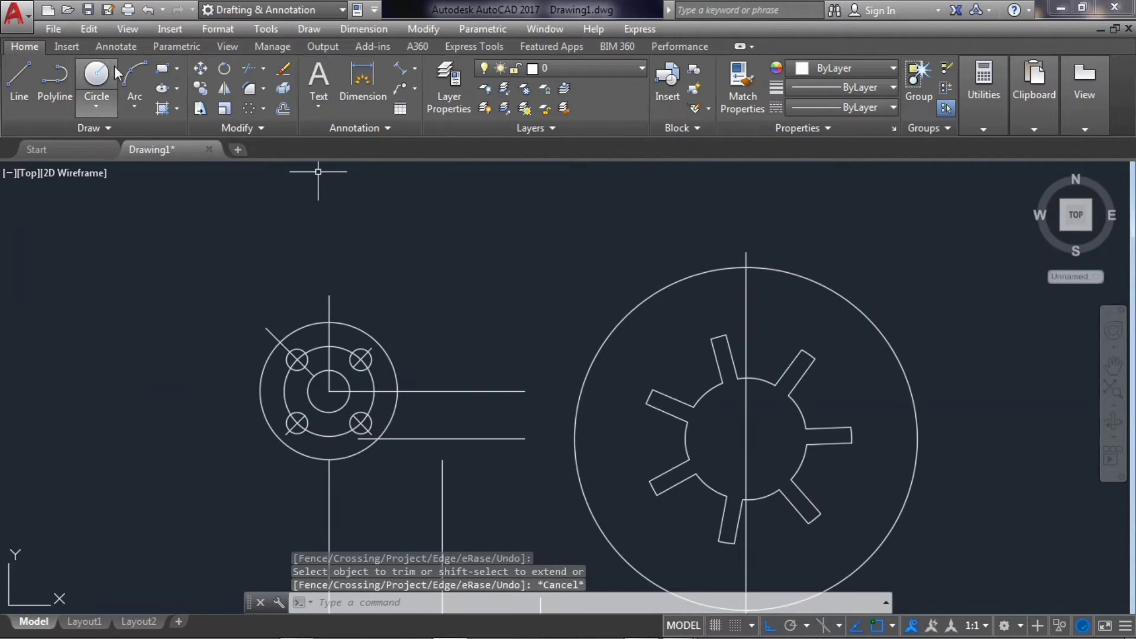
Draw a radius-180 circle tangent to the flange's outer circle and the slotted circle
click(97, 102)
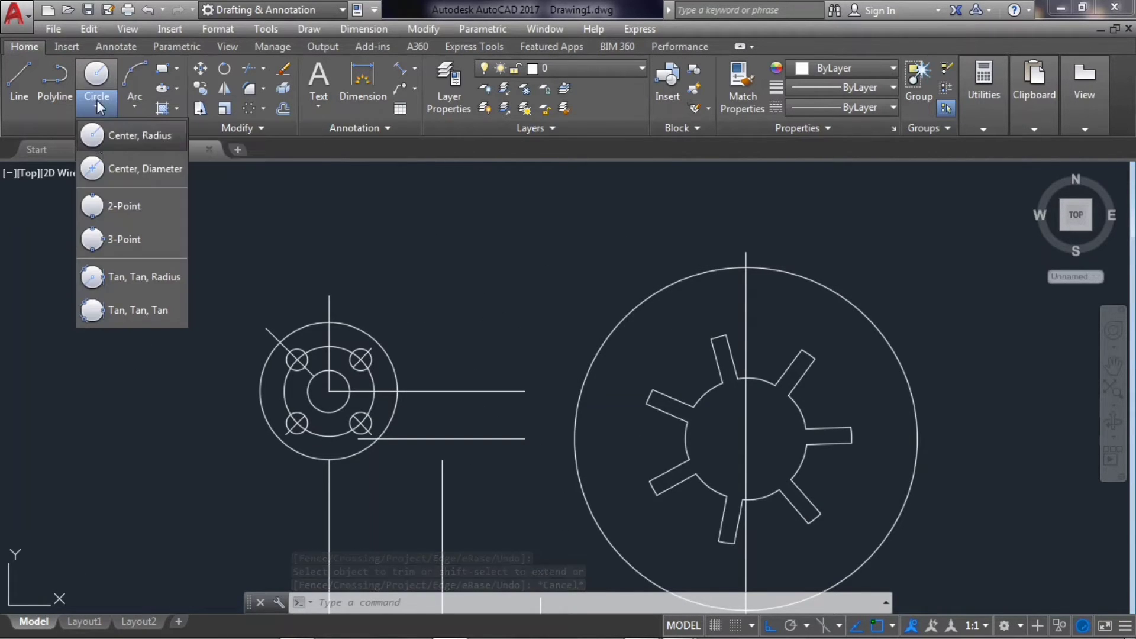
click(139, 276)
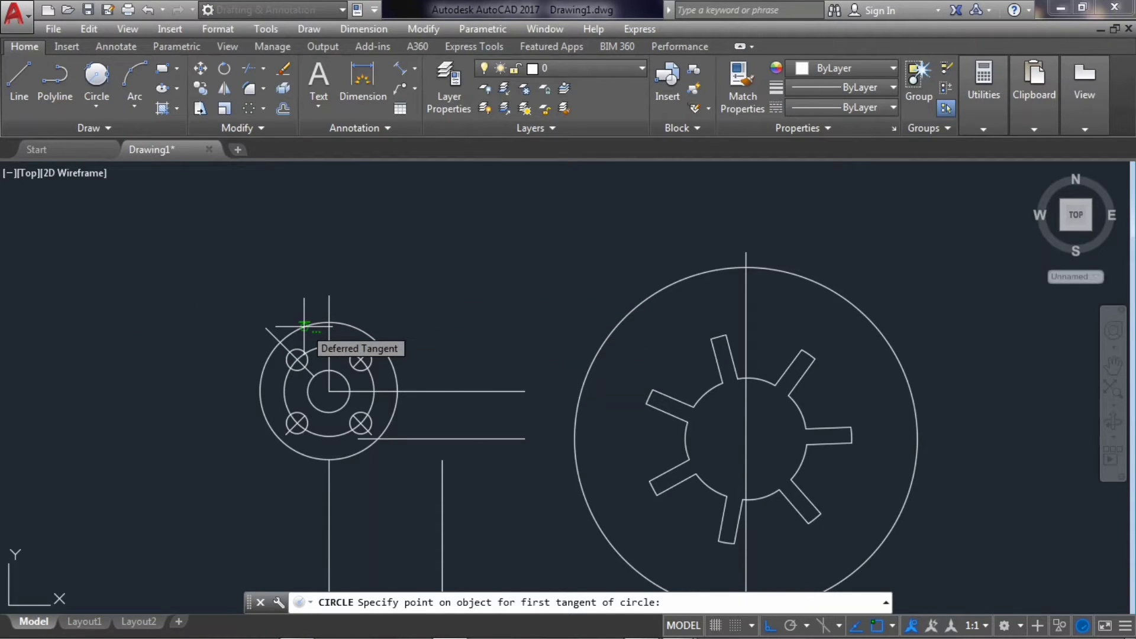
click(304, 325)
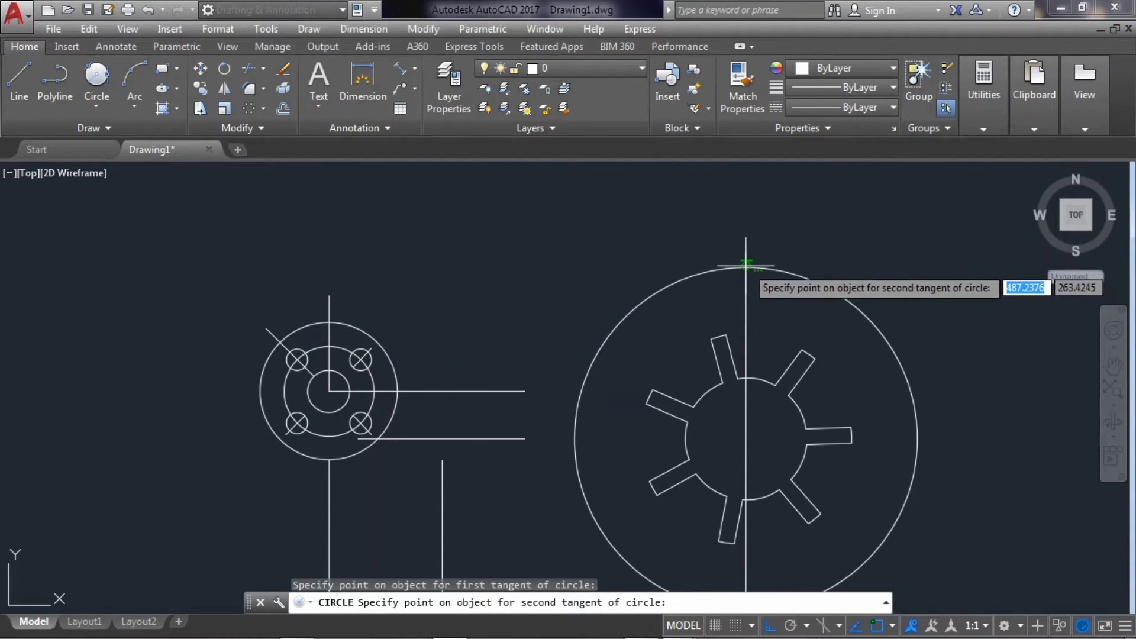
click(788, 272)
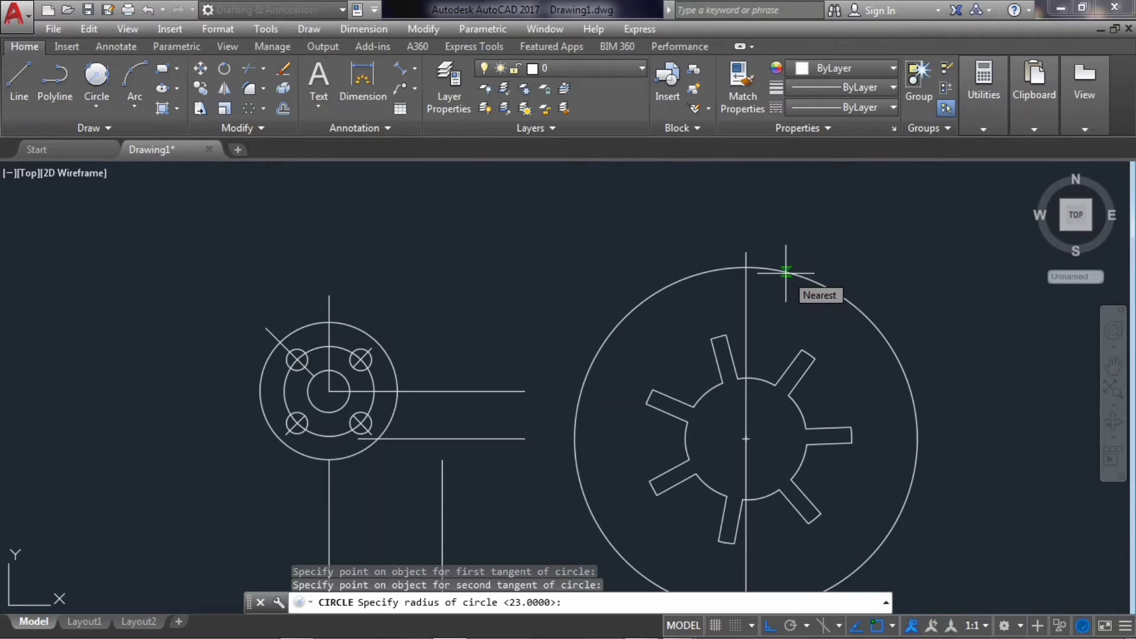
text(180)
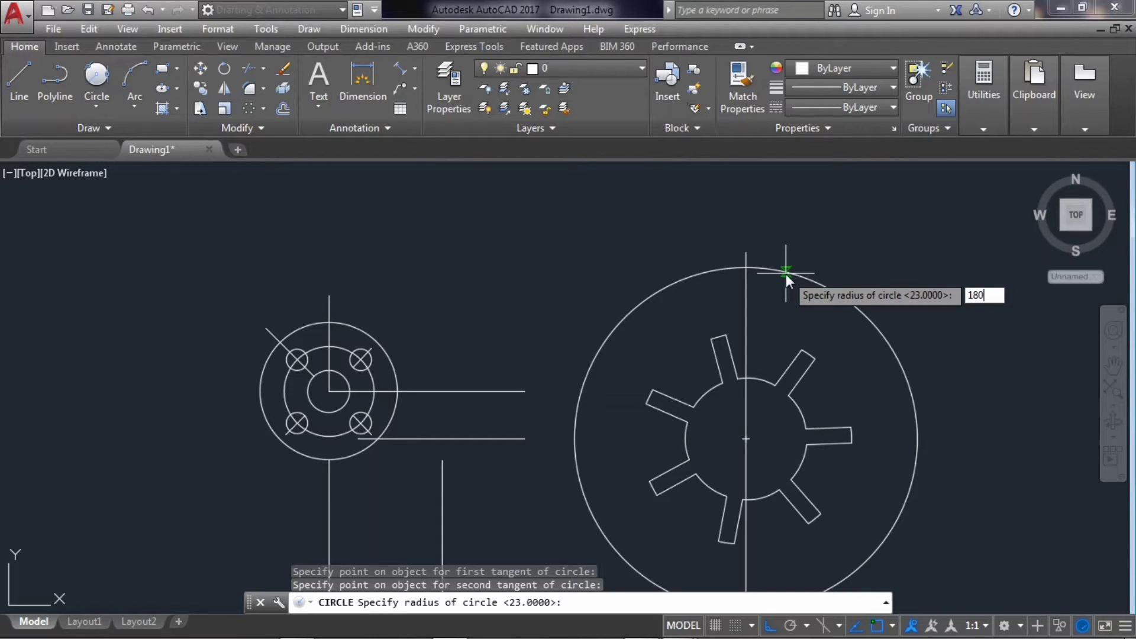
key(Return)
scroll(408, 302, down, 2)
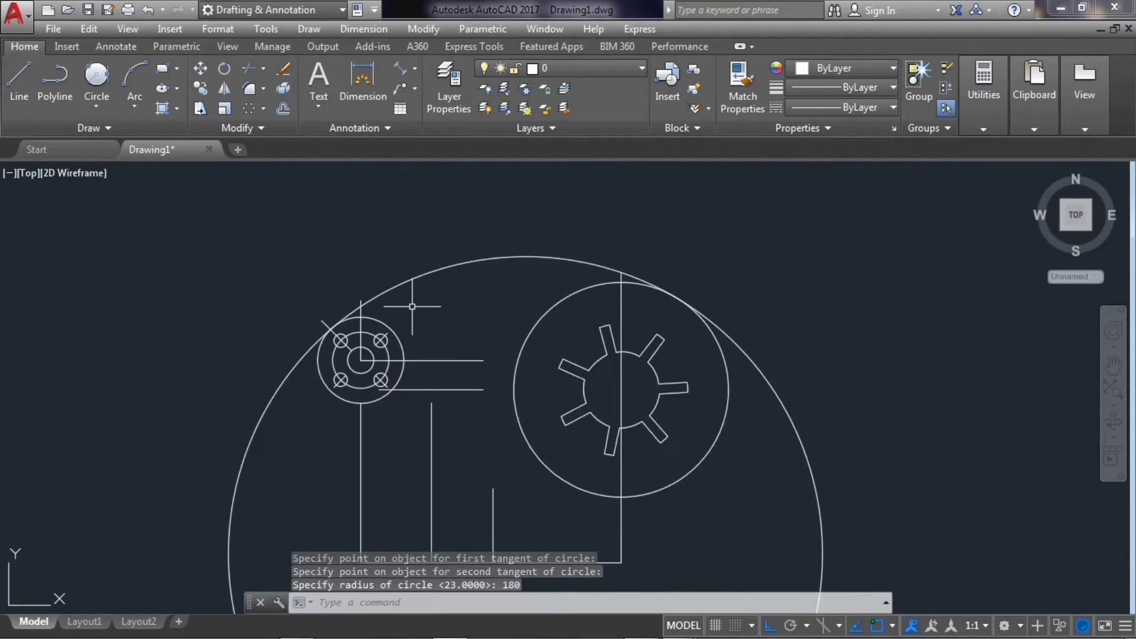
scroll(409, 302, down, 2)
scroll(565, 549, up, 2)
scroll(503, 470, down, 2)
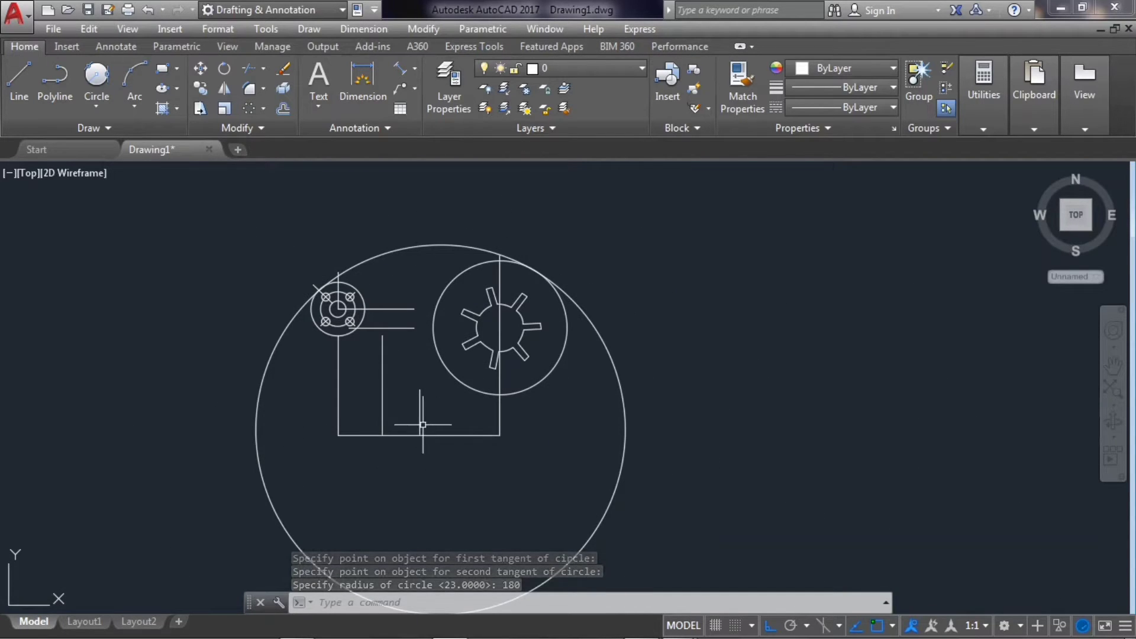
Erase the three lower rectangle lines and trim off the R180 circle's lower part
click(461, 456)
click(331, 409)
key(Delete)
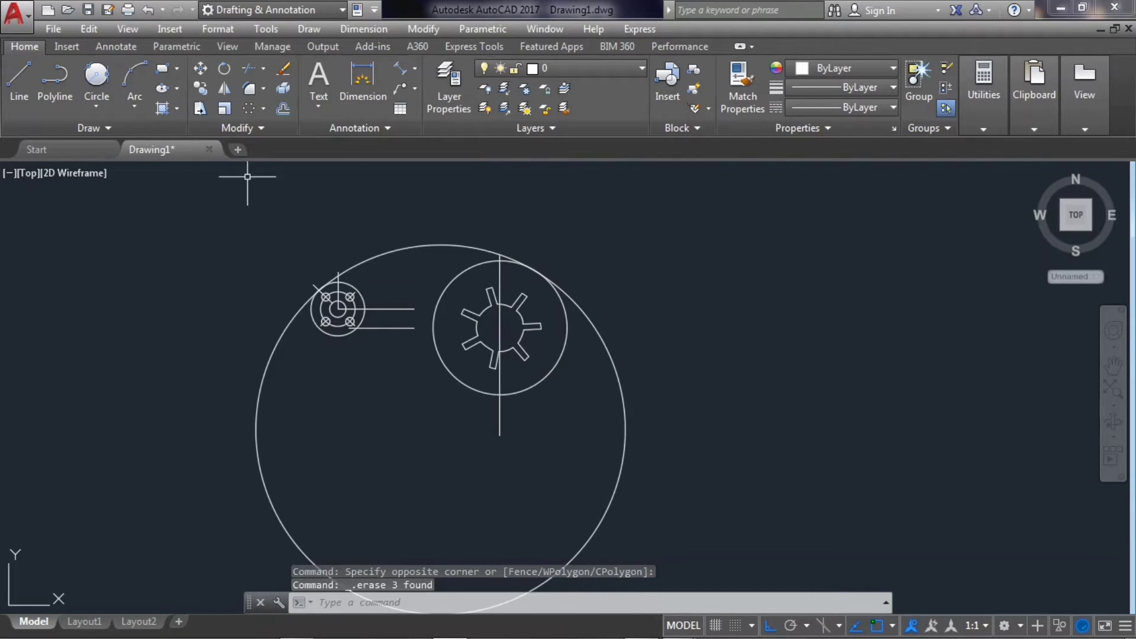
click(248, 70)
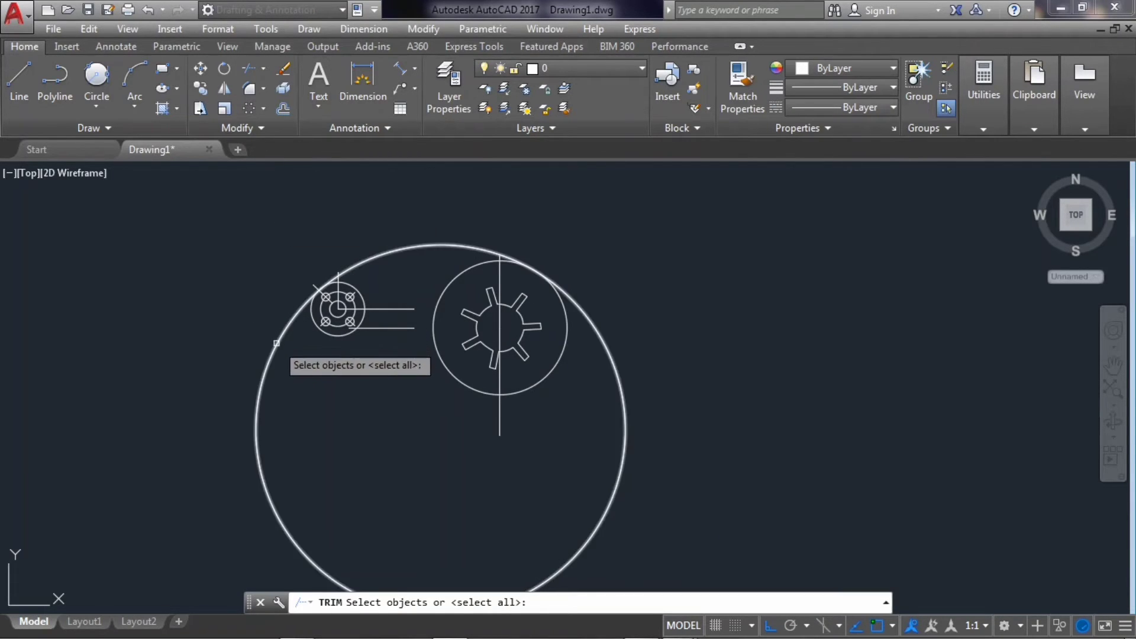
key(Return)
click(275, 340)
key(Escape)
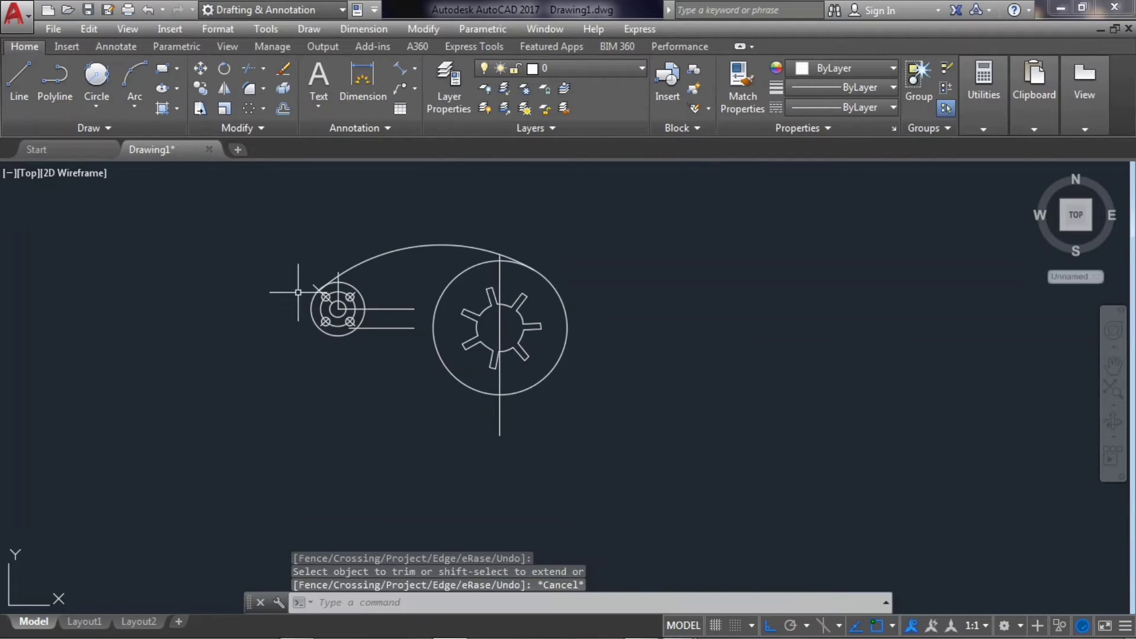
scroll(401, 220, up, 4)
click(418, 284)
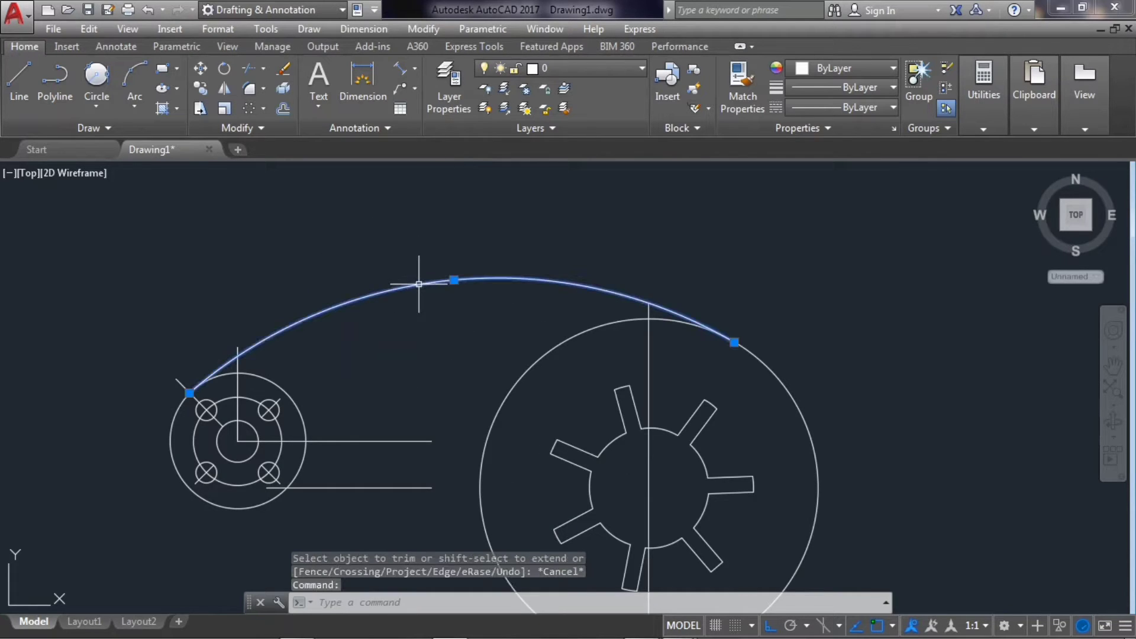
click(282, 115)
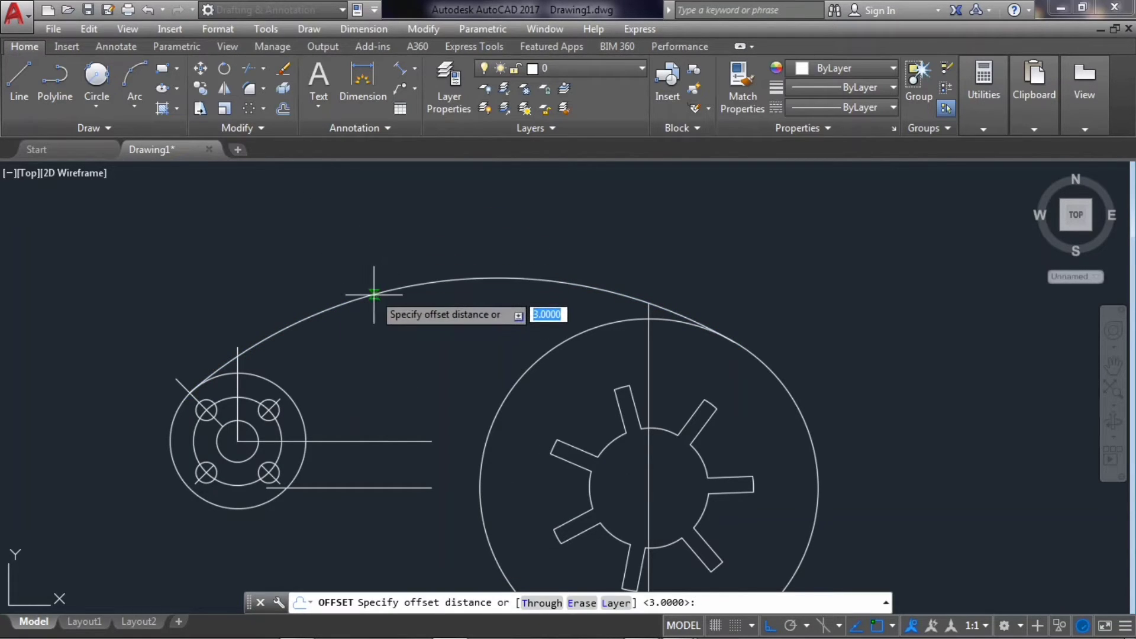
Offset the connecting arc 20 units to its inner side
text(20)
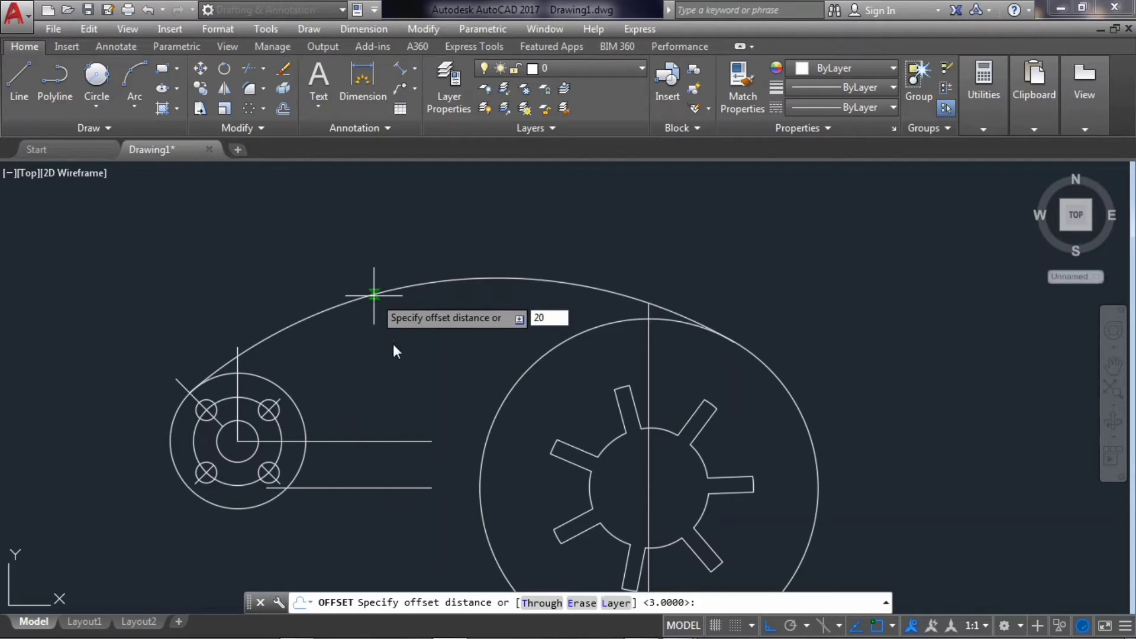
key(Return)
click(375, 295)
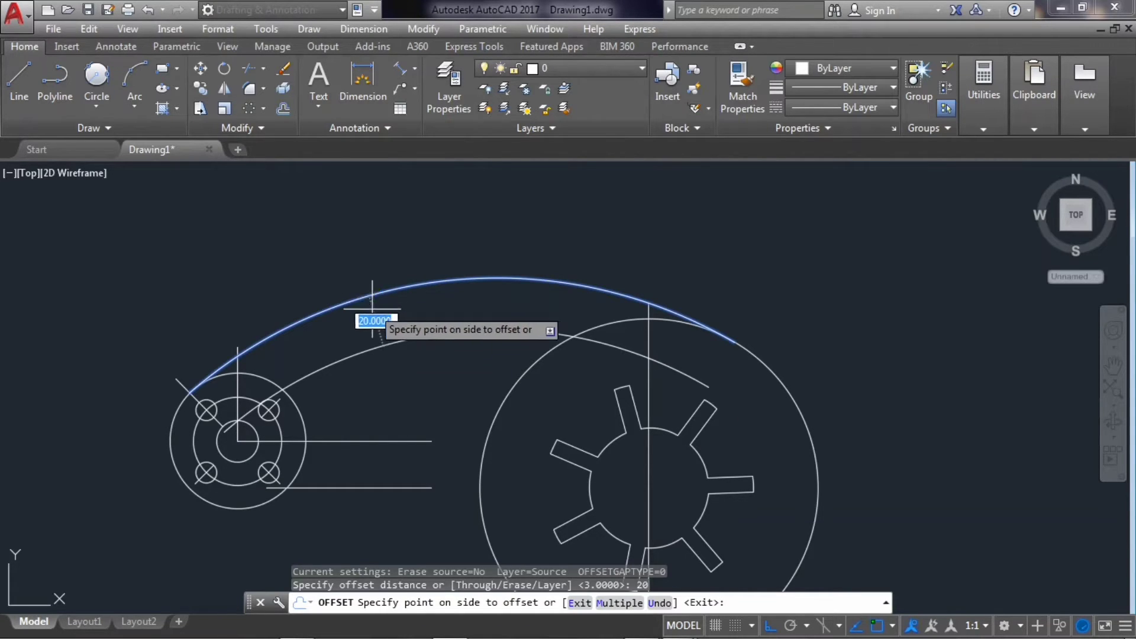
click(379, 327)
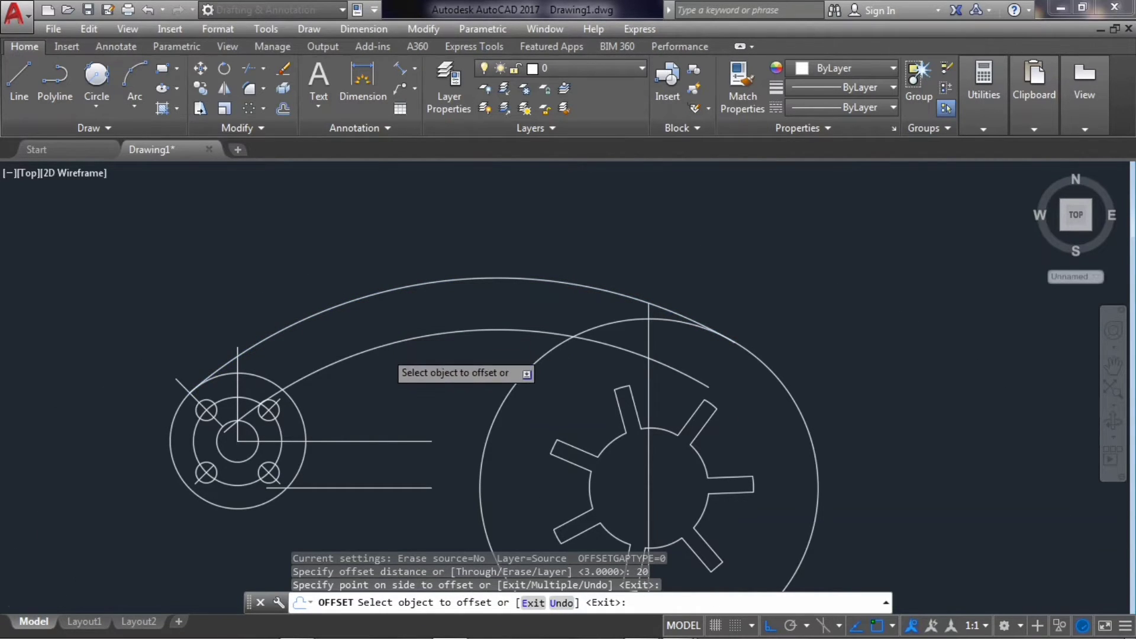
scroll(385, 350, up, 3)
key(Return)
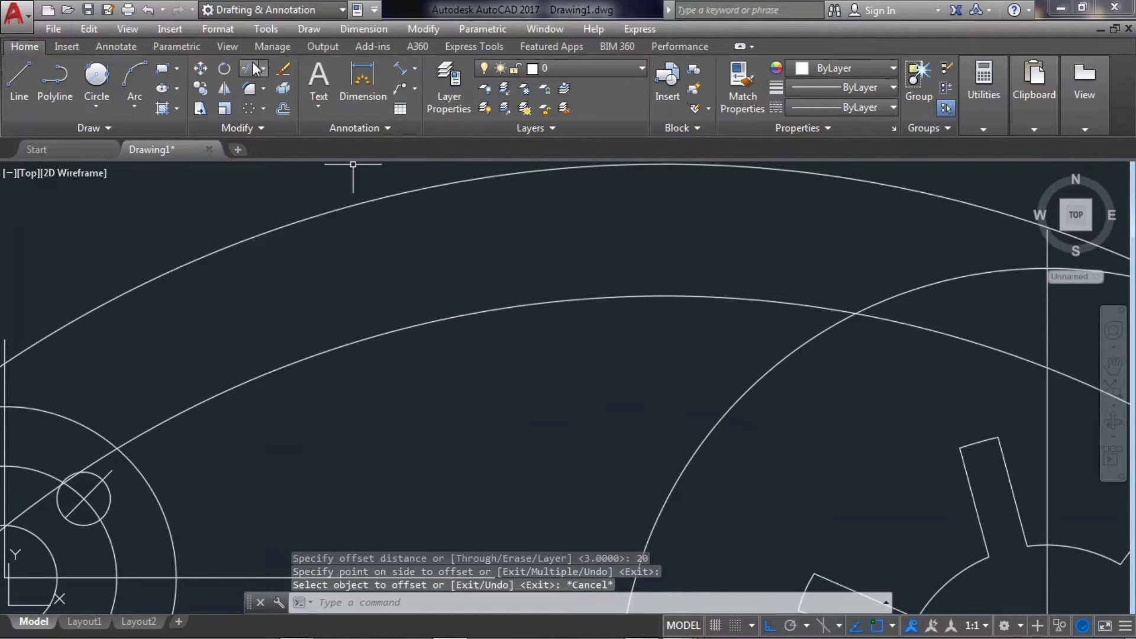
Trim the inner offset arc back where it meets the gear circle
click(250, 68)
key(Return)
click(911, 321)
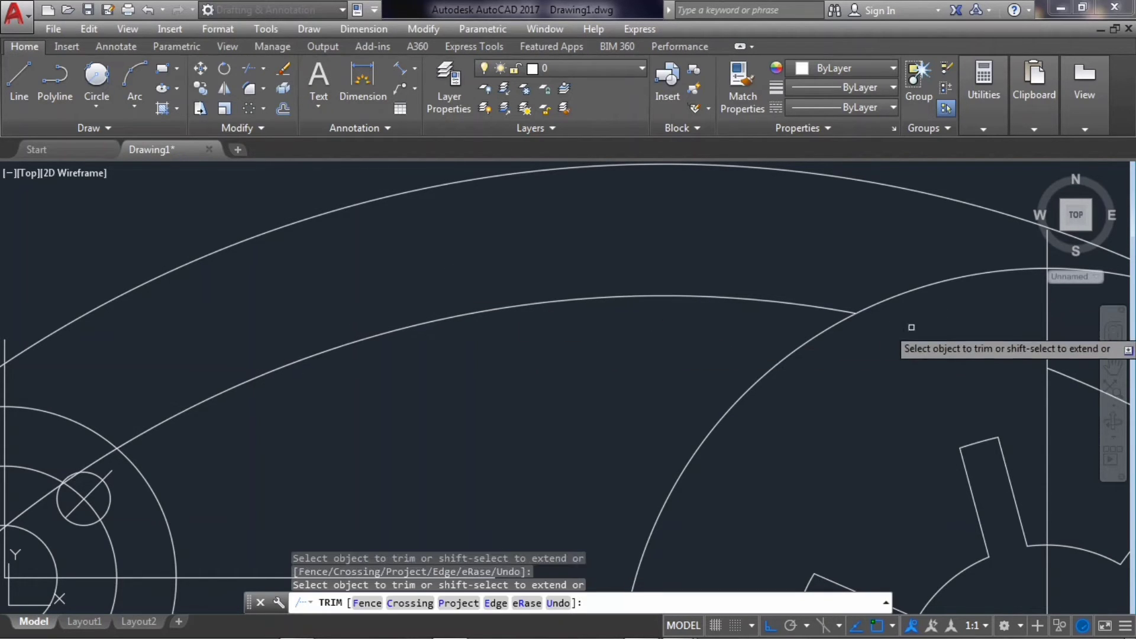
scroll(771, 343, down, 5)
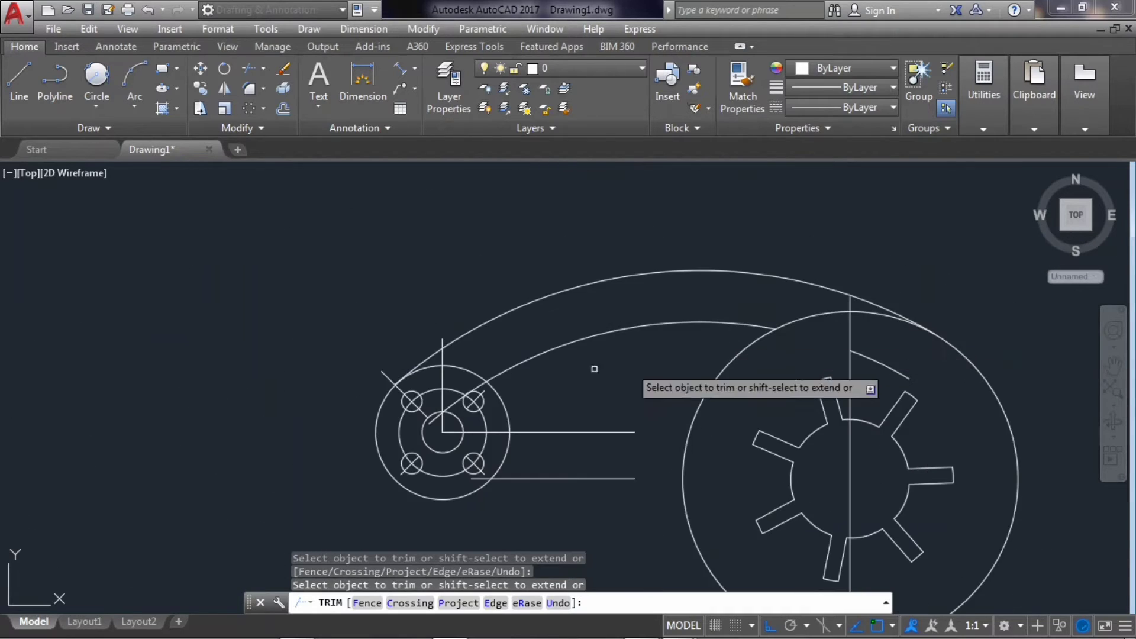
scroll(597, 373, up, 2)
scroll(502, 387, up, 5)
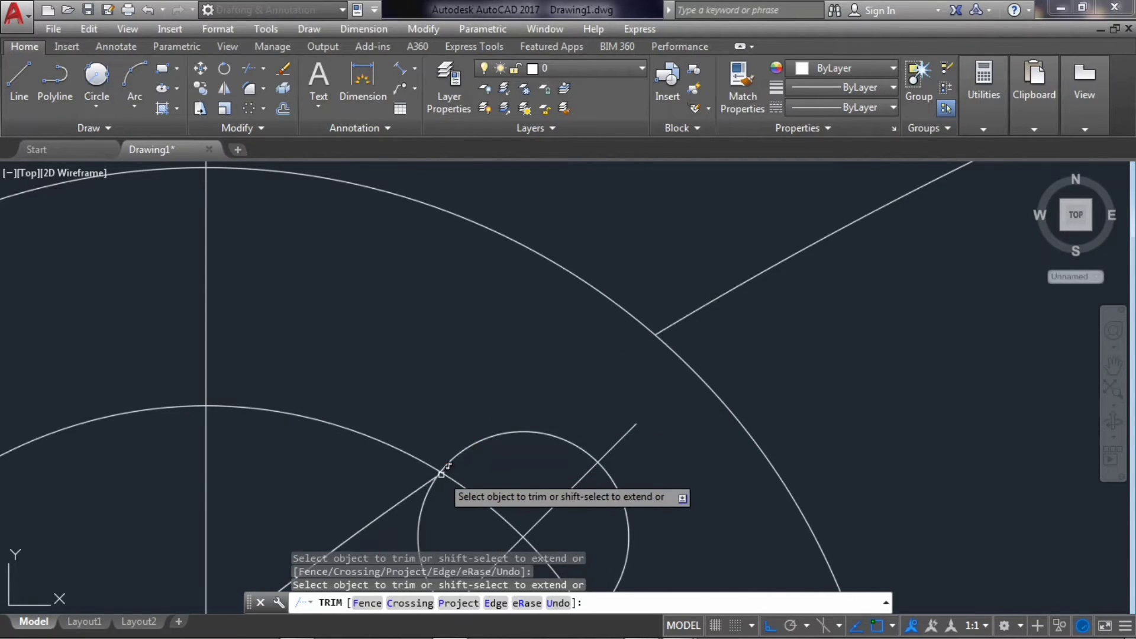
key(Escape)
scroll(444, 419, down, 3)
scroll(446, 421, down, 2)
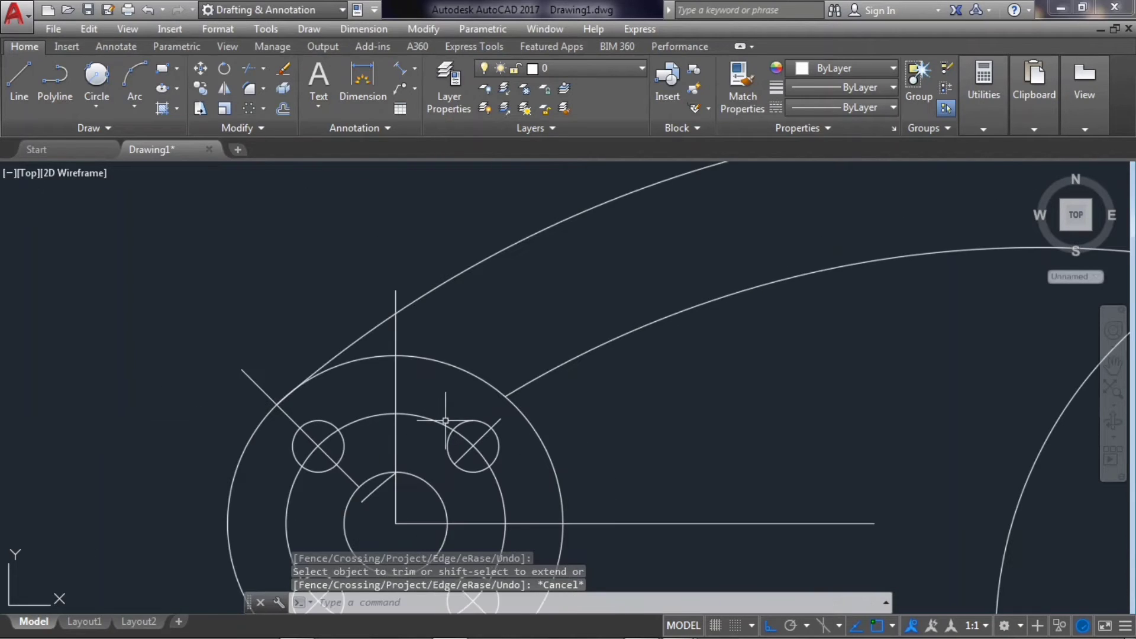
Delete the two short leftover lines and pan to recentre the flange area
click(385, 484)
key(Delete)
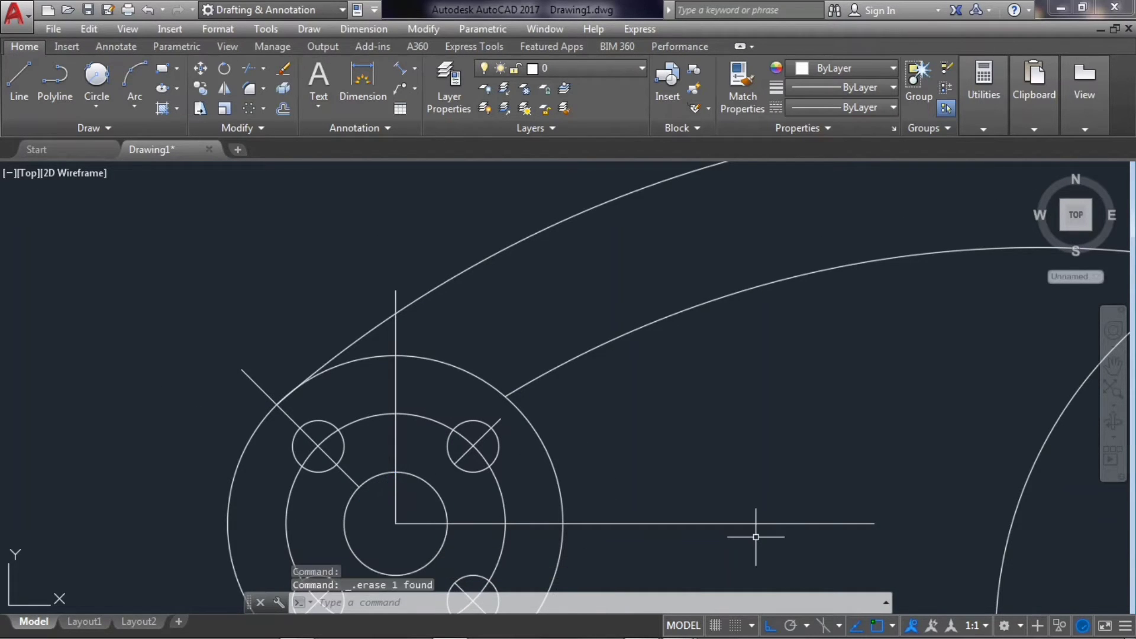
scroll(472, 451, down, 4)
scroll(914, 425, up, 2)
click(868, 427)
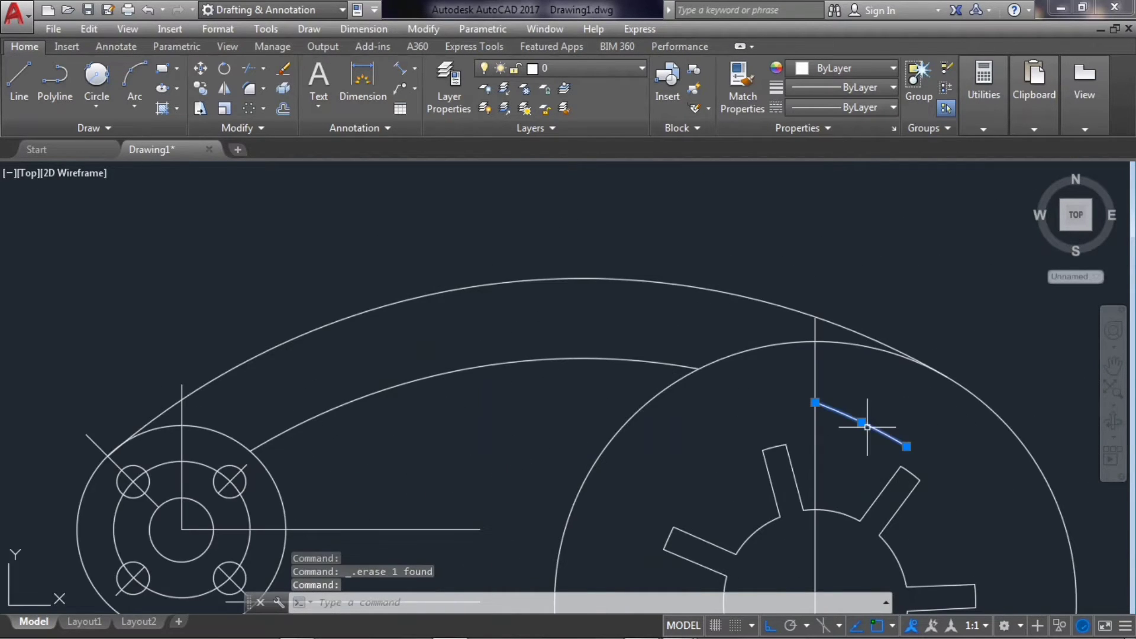
key(Delete)
text(P)
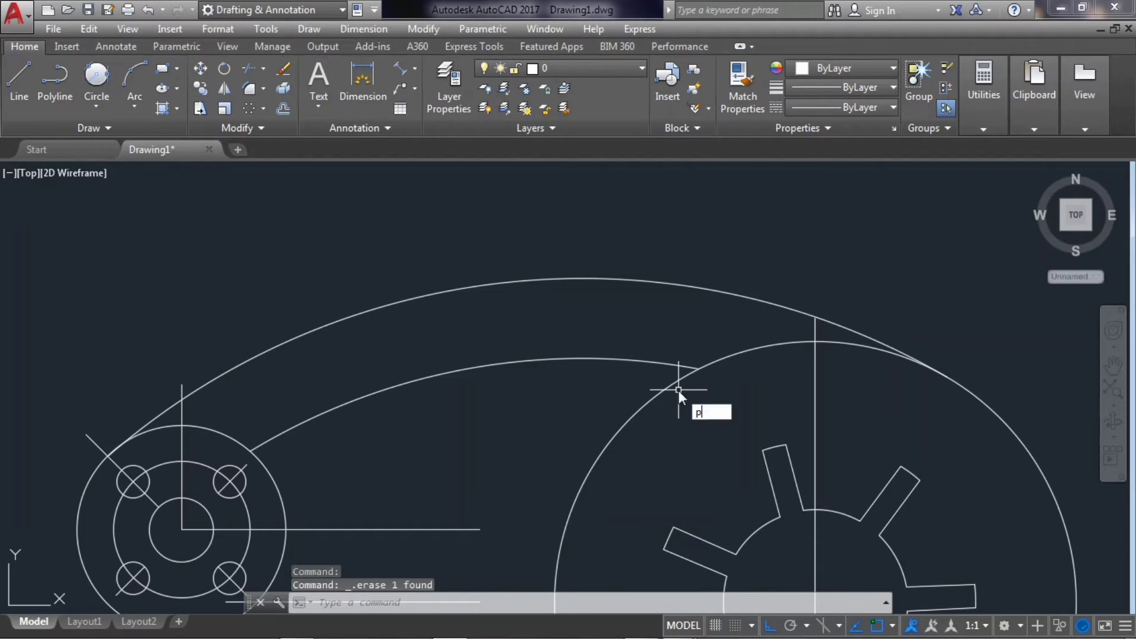
key(Return)
mouse_move(655, 393)
mouse_down()
mouse_move(599, 292)
mouse_move(609, 214)
mouse_up()
key(Escape)
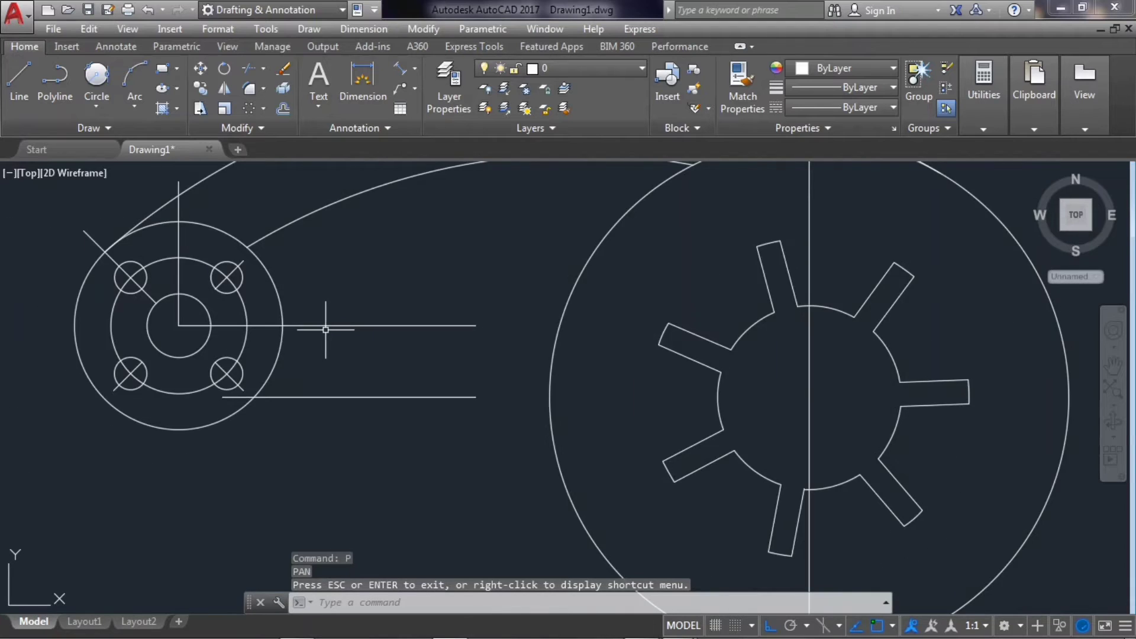
scroll(235, 274, up, 2)
Draw a radius-5 circle tangent to the upper arm line and the flange's outer circle
click(99, 107)
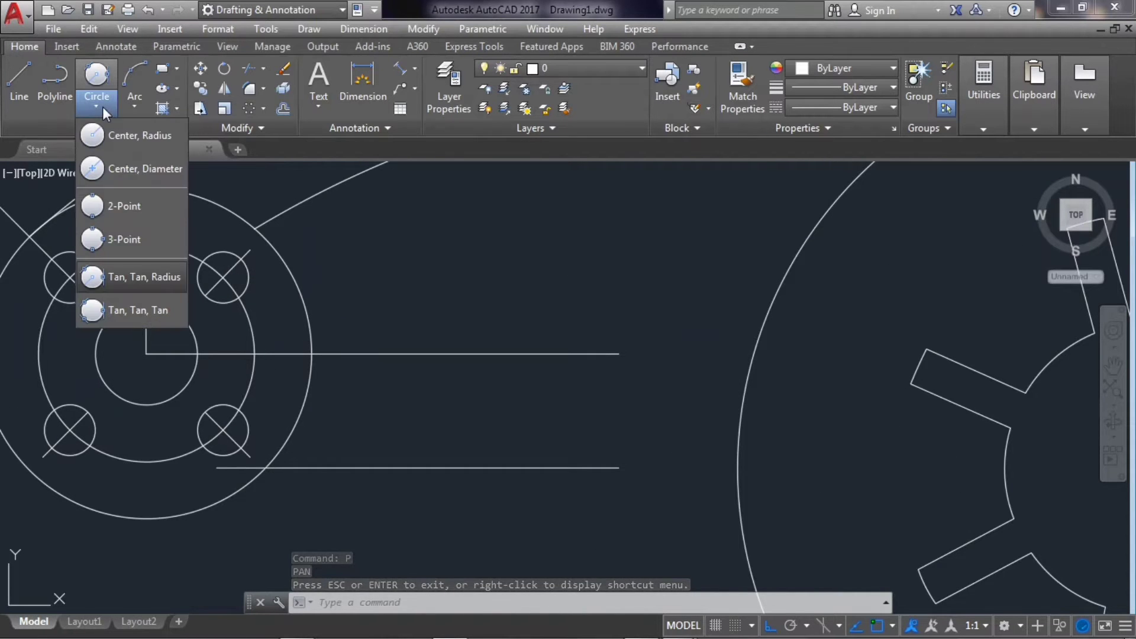
click(140, 279)
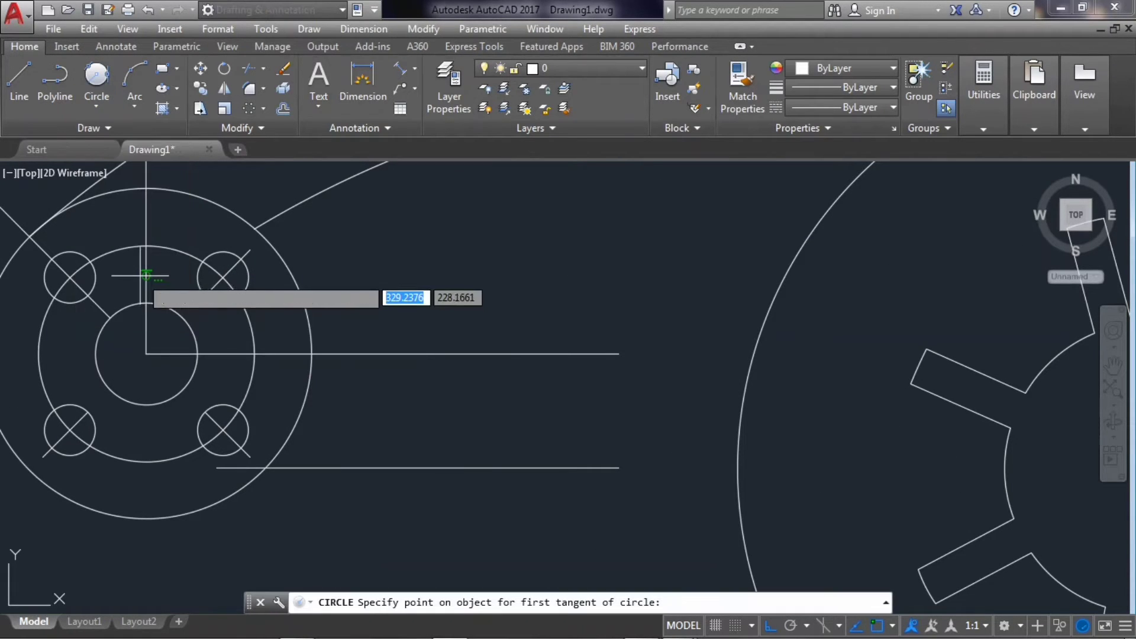
click(350, 353)
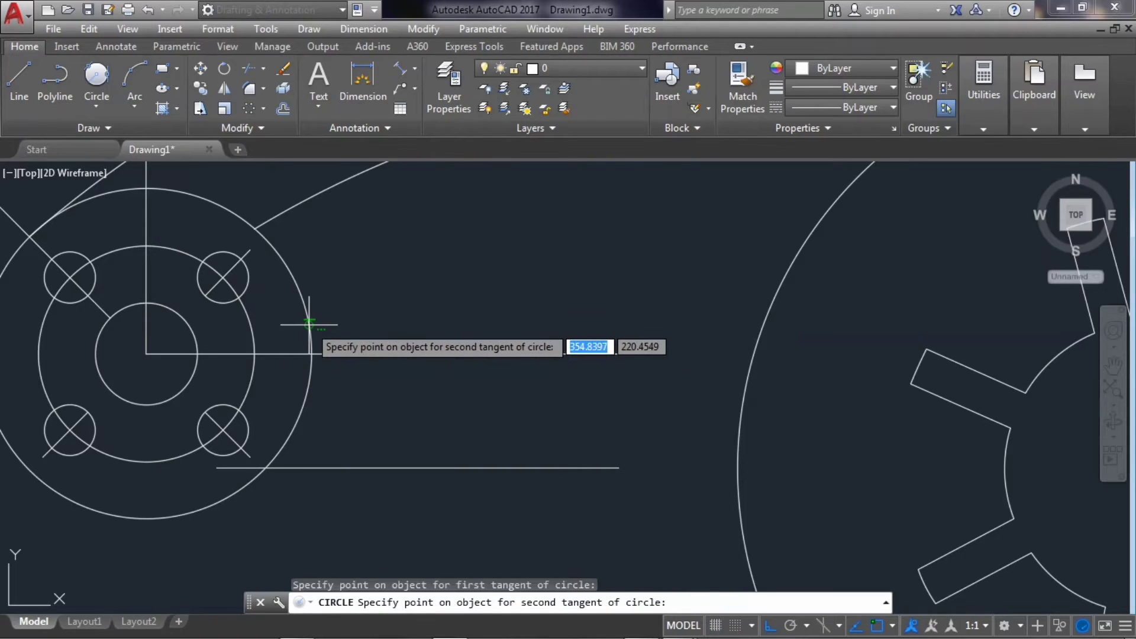
click(309, 325)
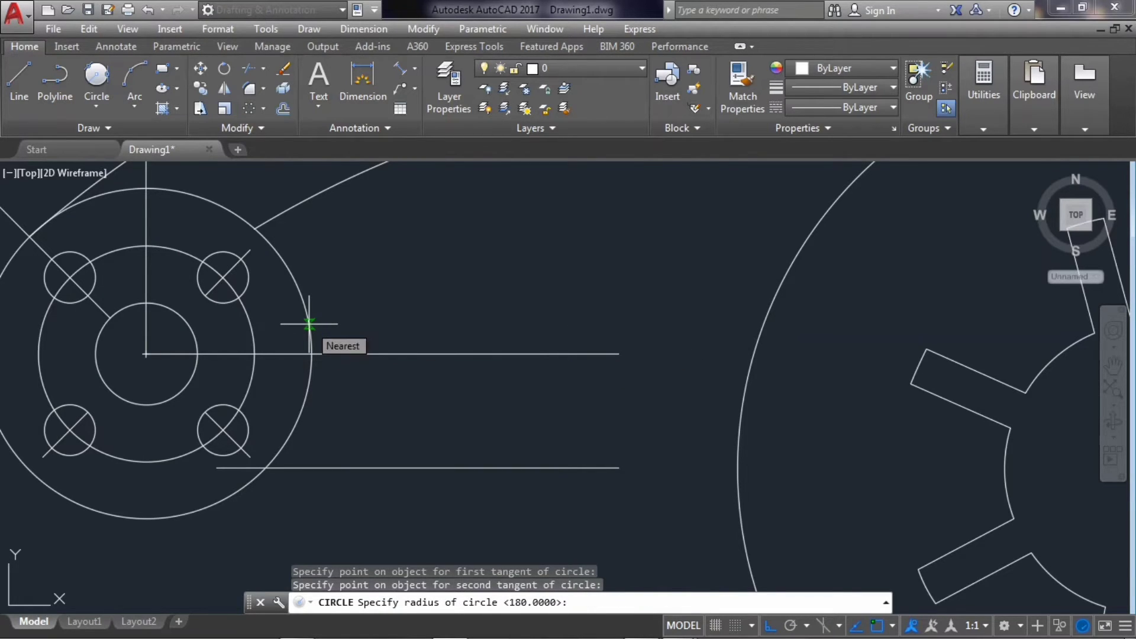
text(5)
key(Return)
scroll(211, 256, down, 2)
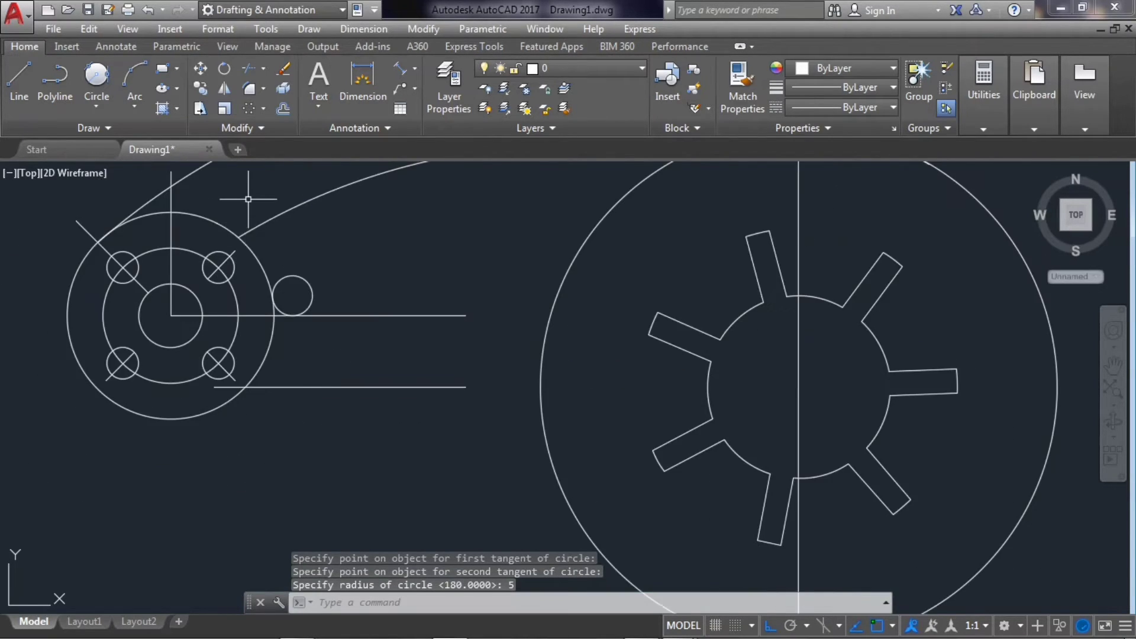
scroll(247, 199, up, 2)
Draw a radius-10 circle tangent to the flange's outer circle and the inner arc
click(96, 77)
click(242, 254)
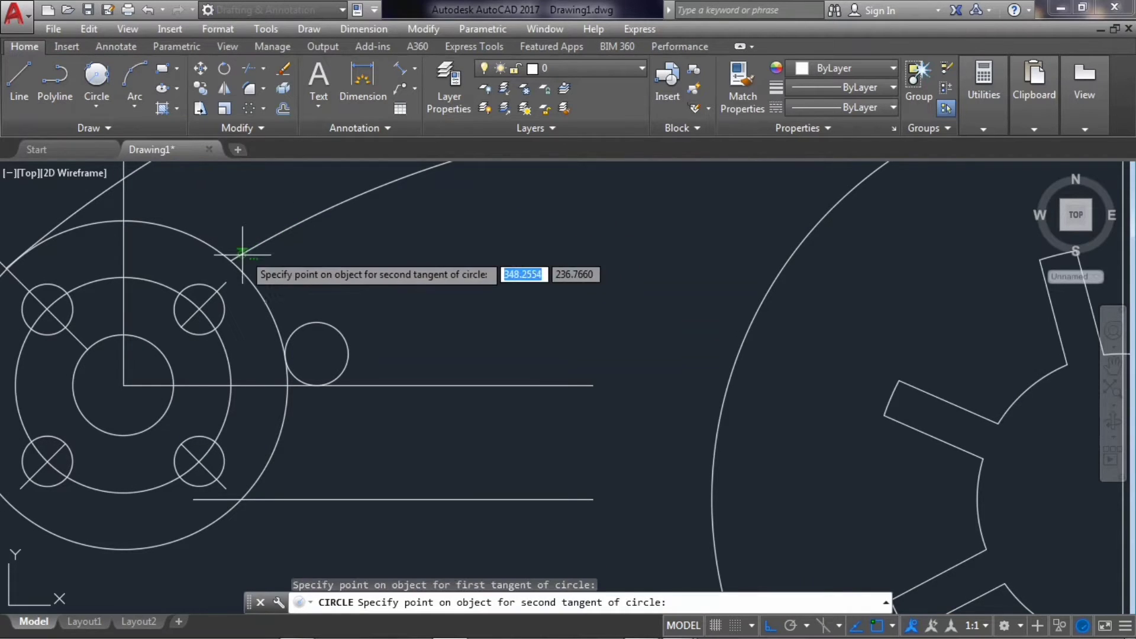
click(253, 284)
text(10)
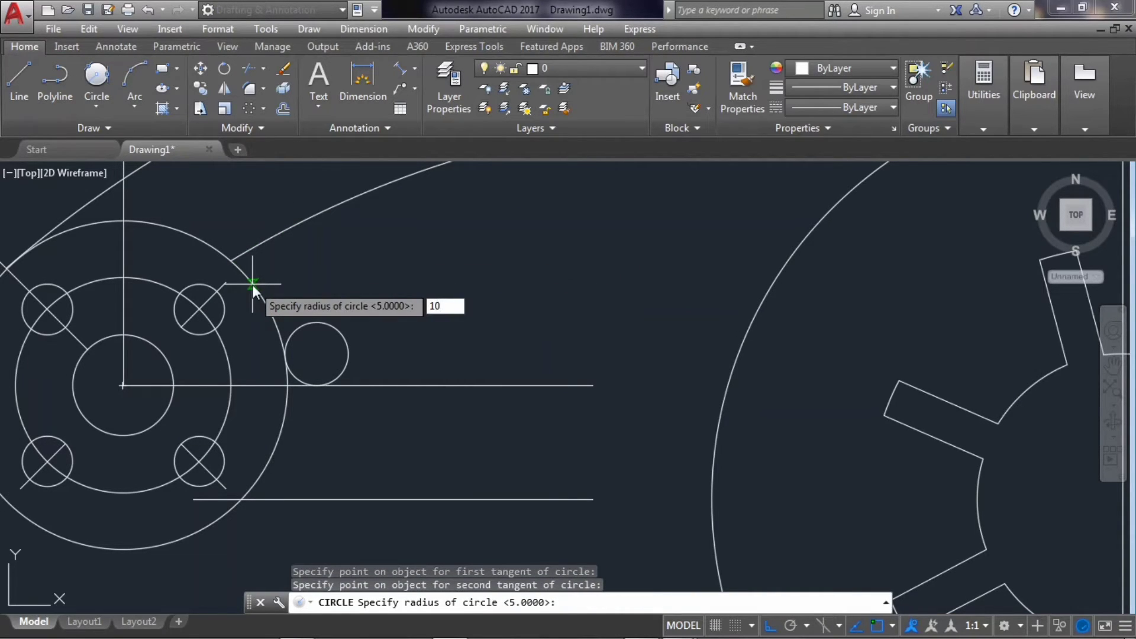
key(Return)
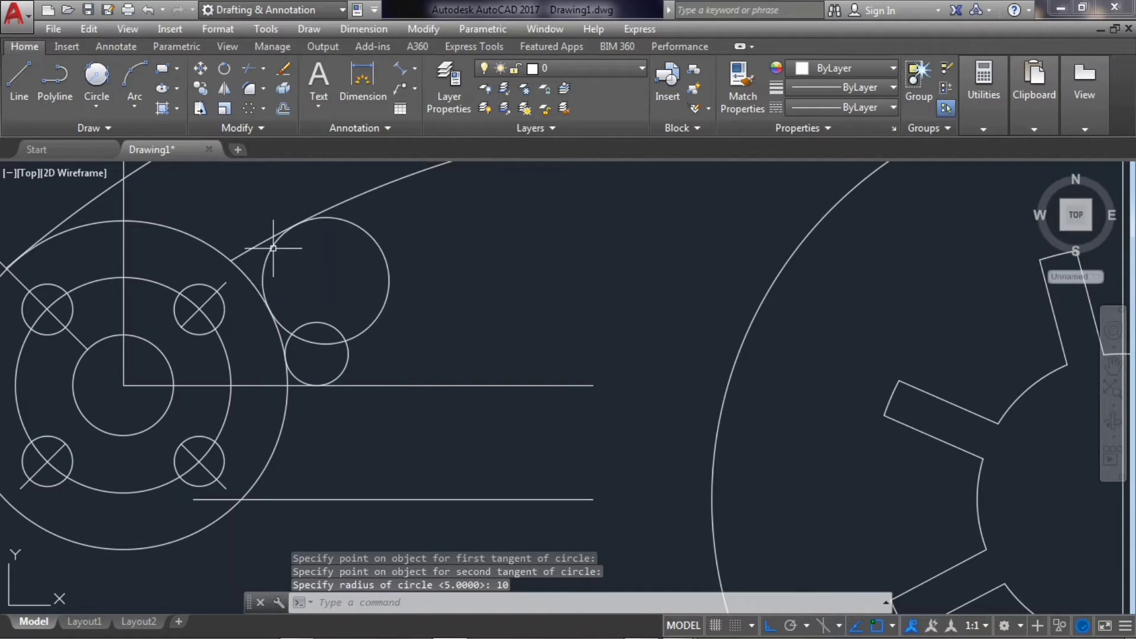
click(247, 74)
Trim the inner arc stub and the excess parts of the radius-10 and radius-5 circles into fillet arcs
key(Return)
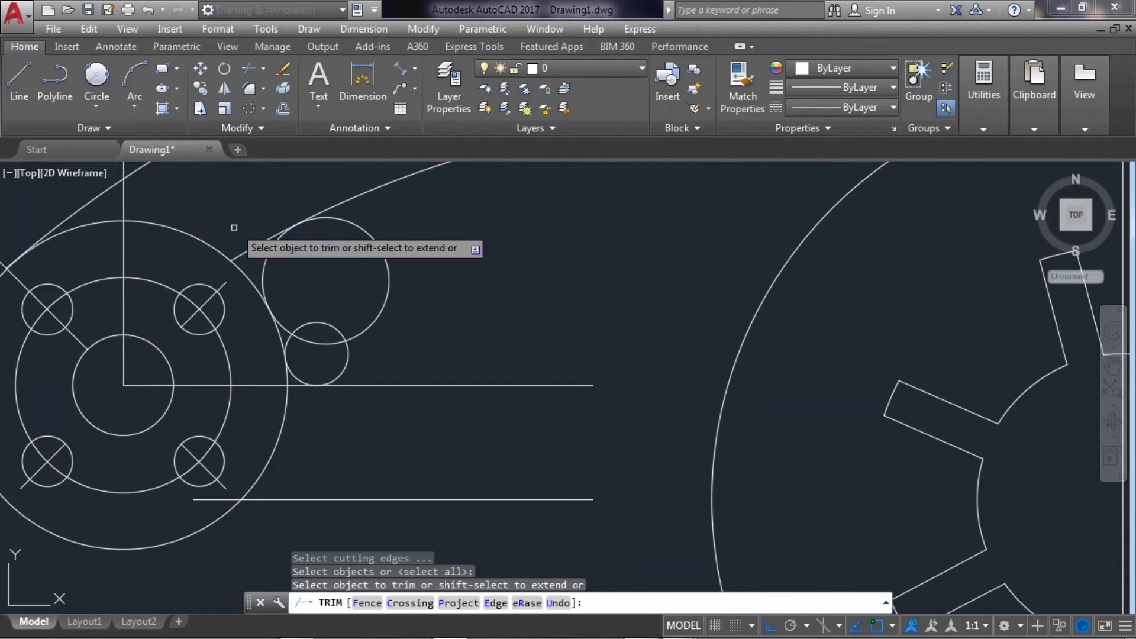
click(251, 248)
click(367, 238)
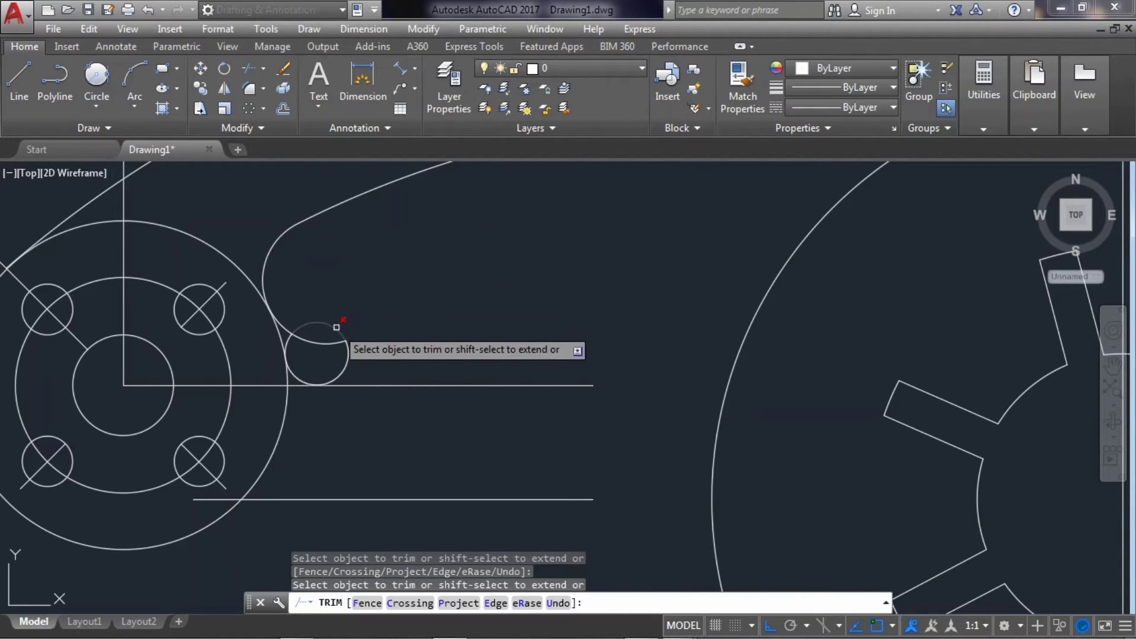
click(317, 342)
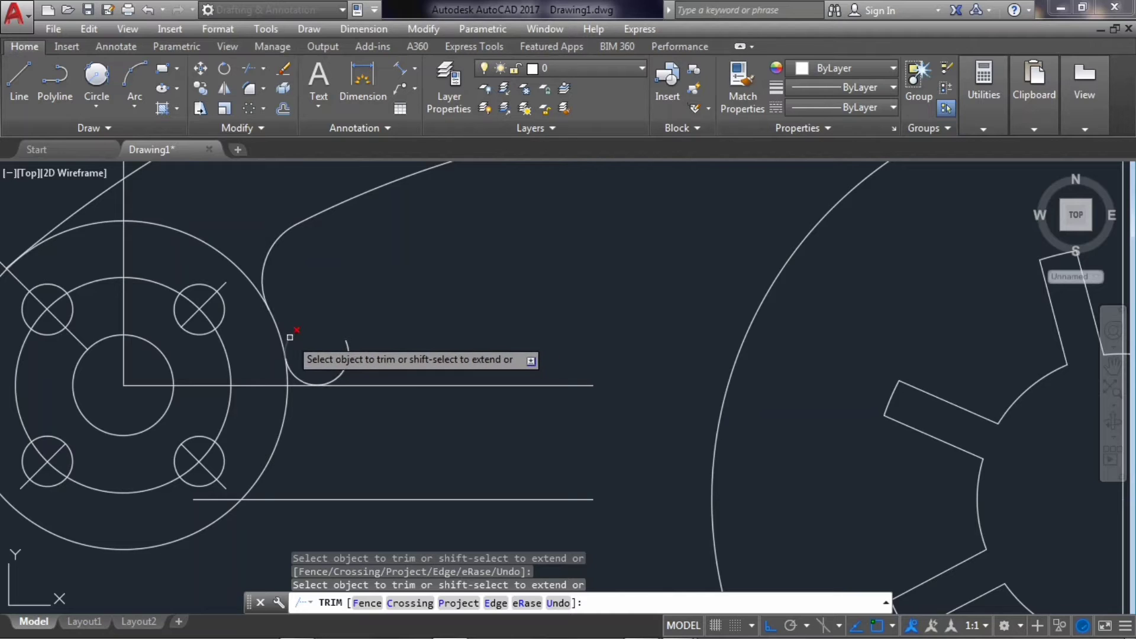
click(345, 342)
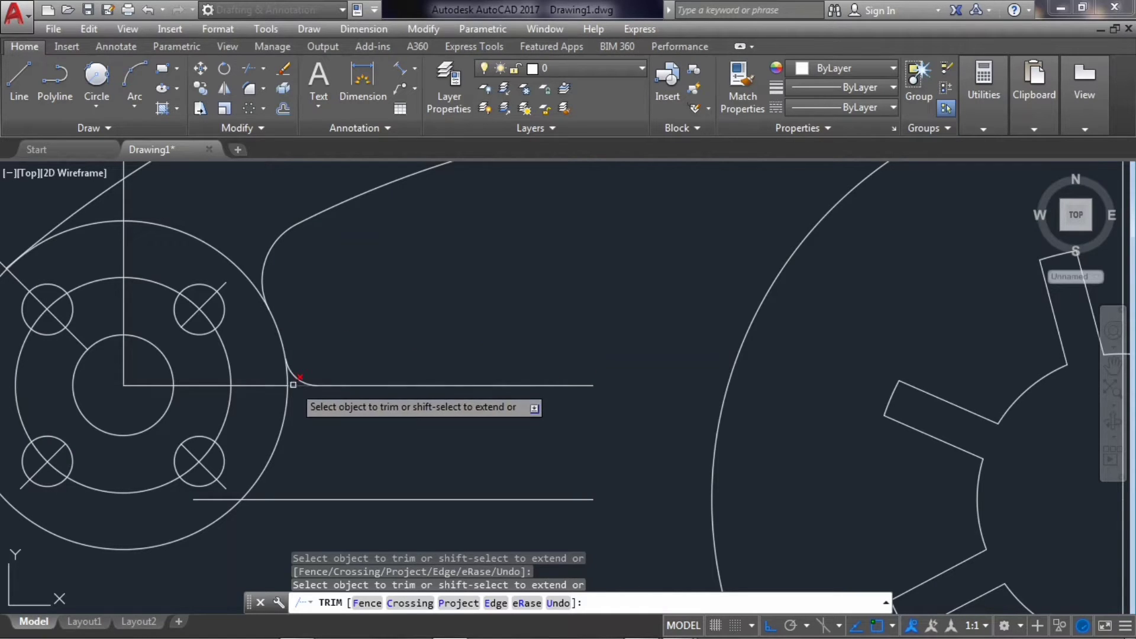
key(Escape)
scroll(356, 286, down, 3)
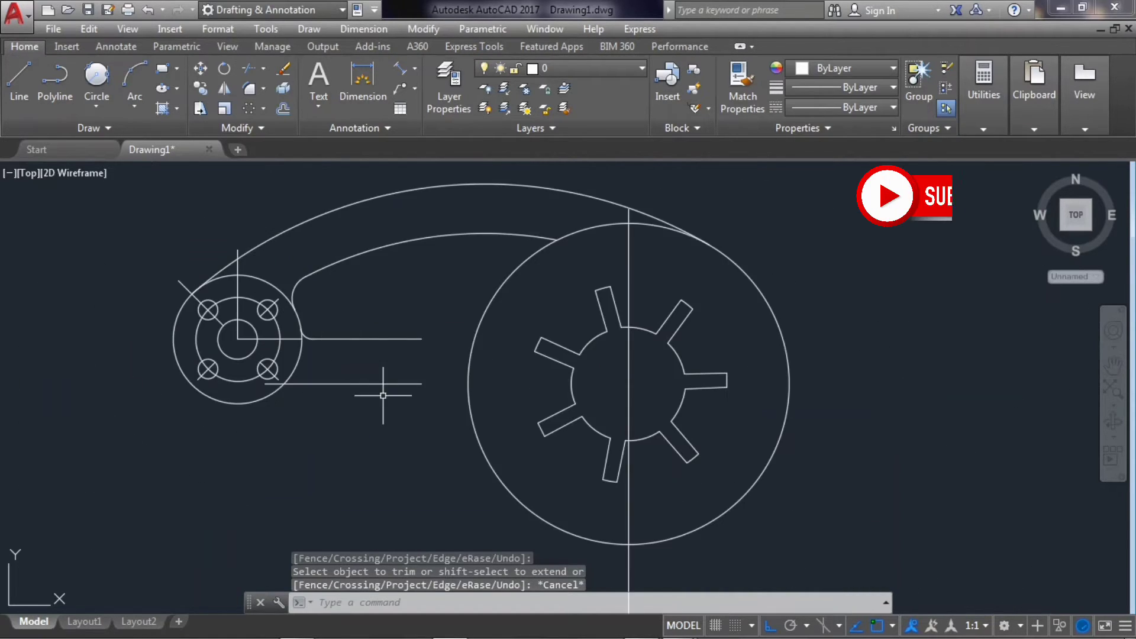
Draw a 78-unit horizontal polyline leftward from the large circle's bottom point
scroll(381, 393, down, 2)
scroll(461, 468, up, 2)
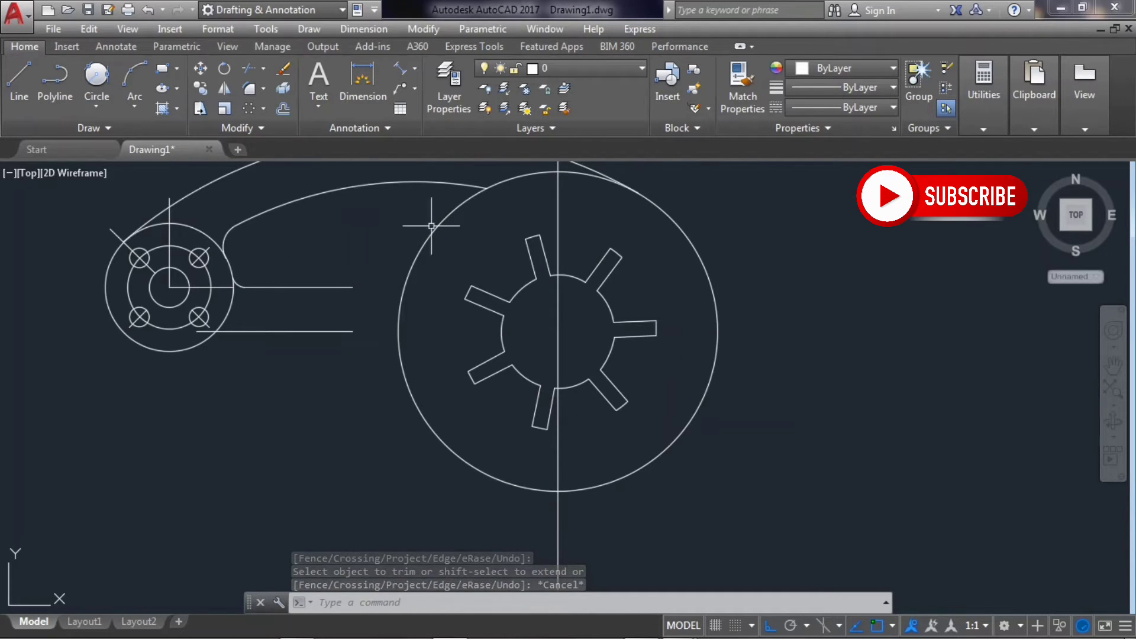
click(55, 77)
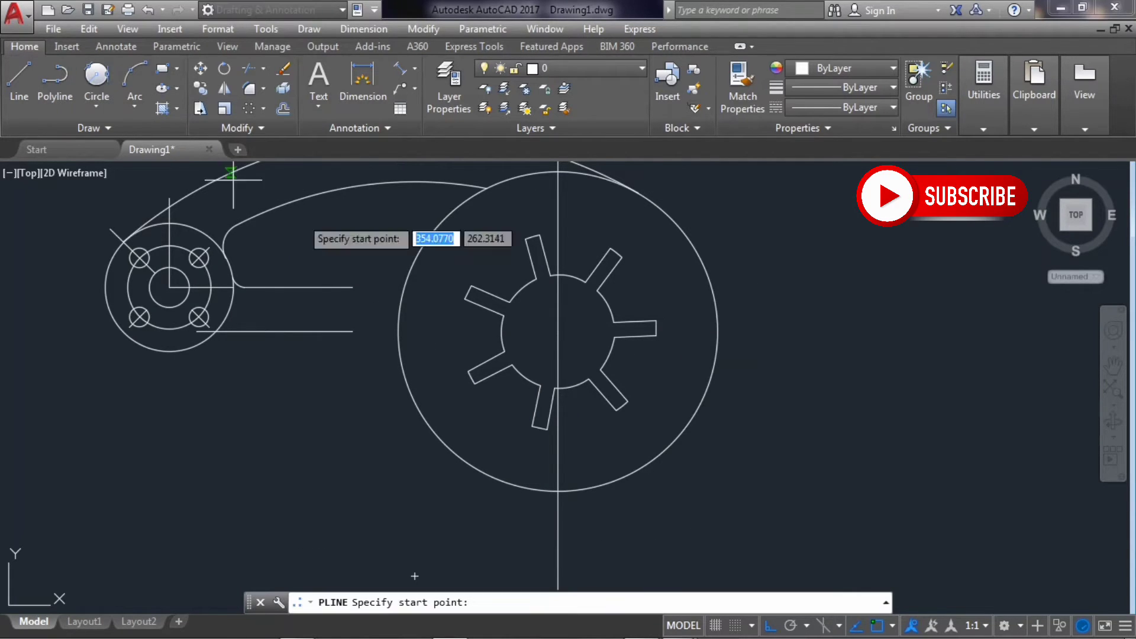
click(558, 491)
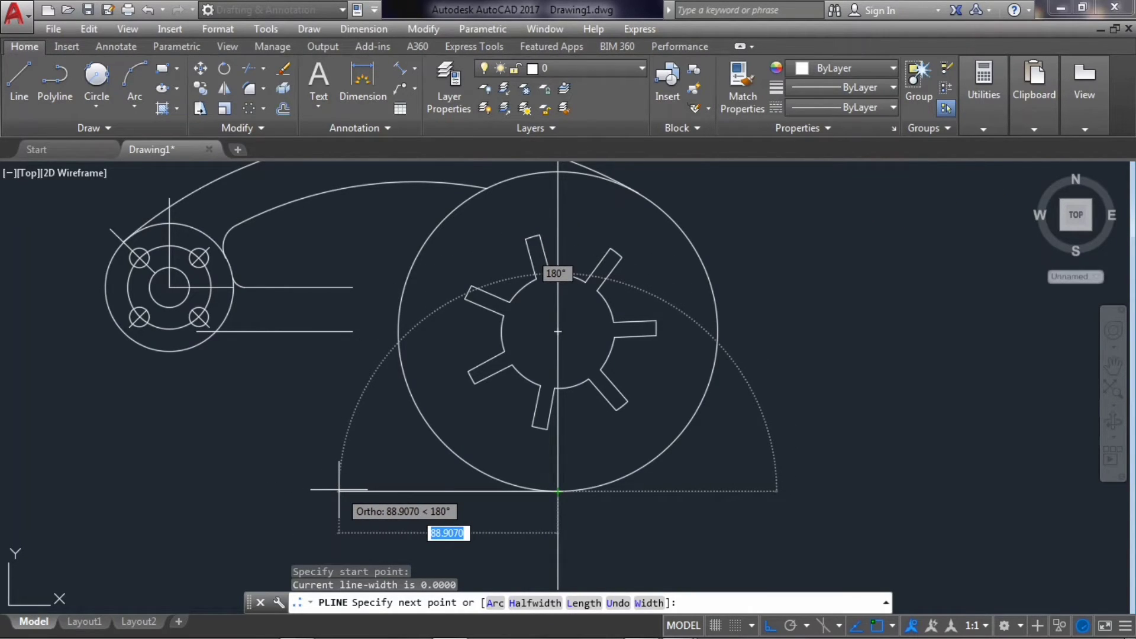
text(78)
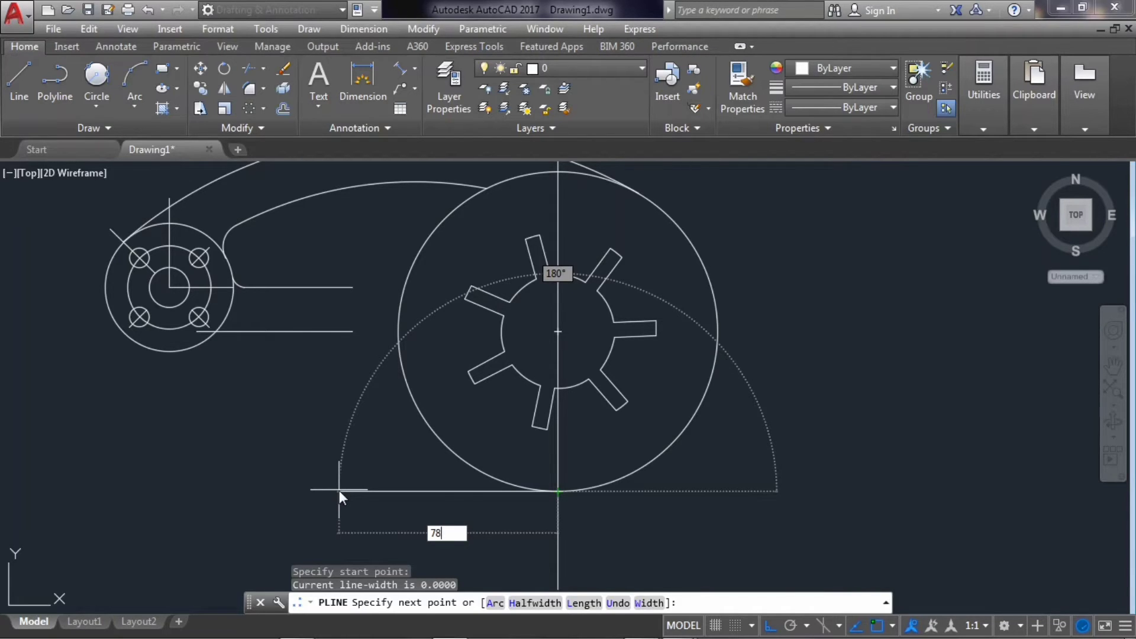
key(Return)
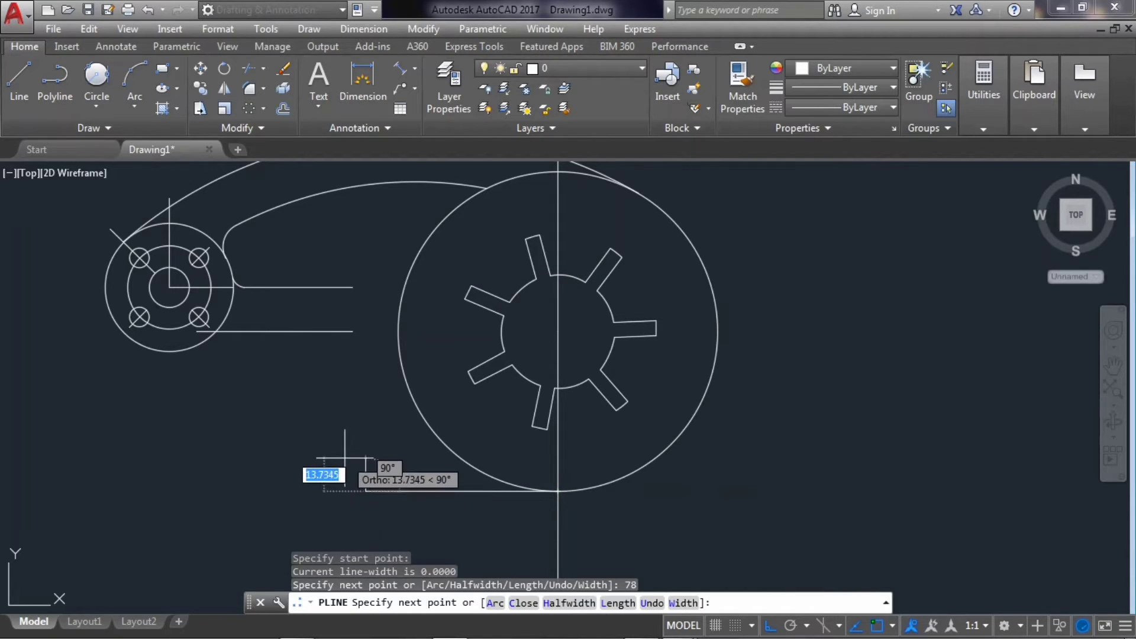
key(Return)
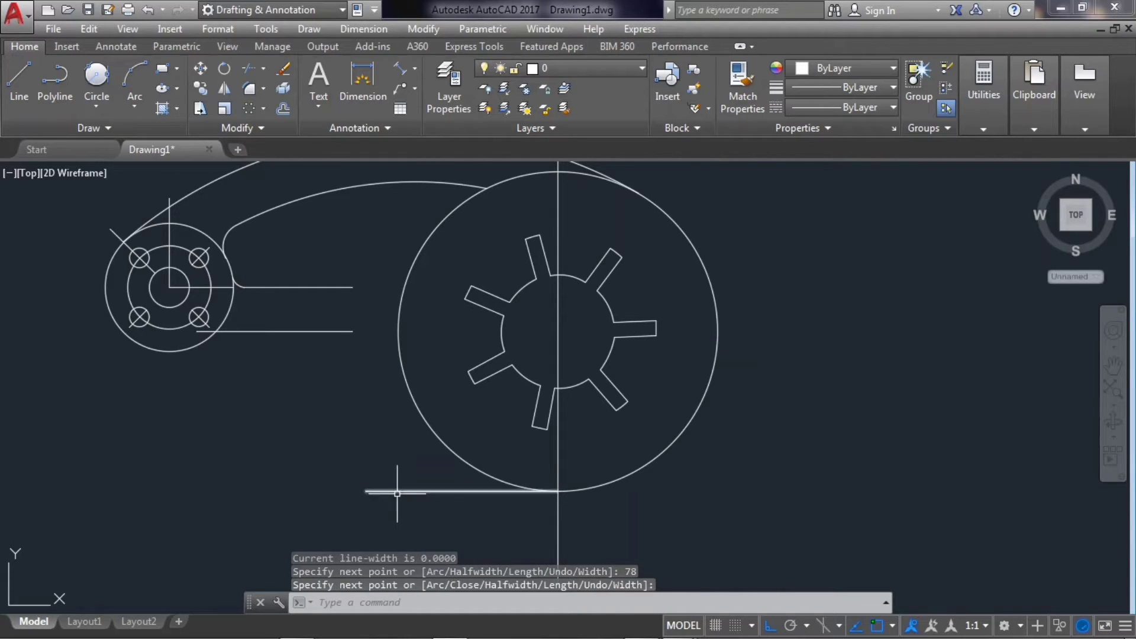
Offset the bottom line 20 units upward to make a parallel copy
click(398, 492)
click(286, 109)
text(20)
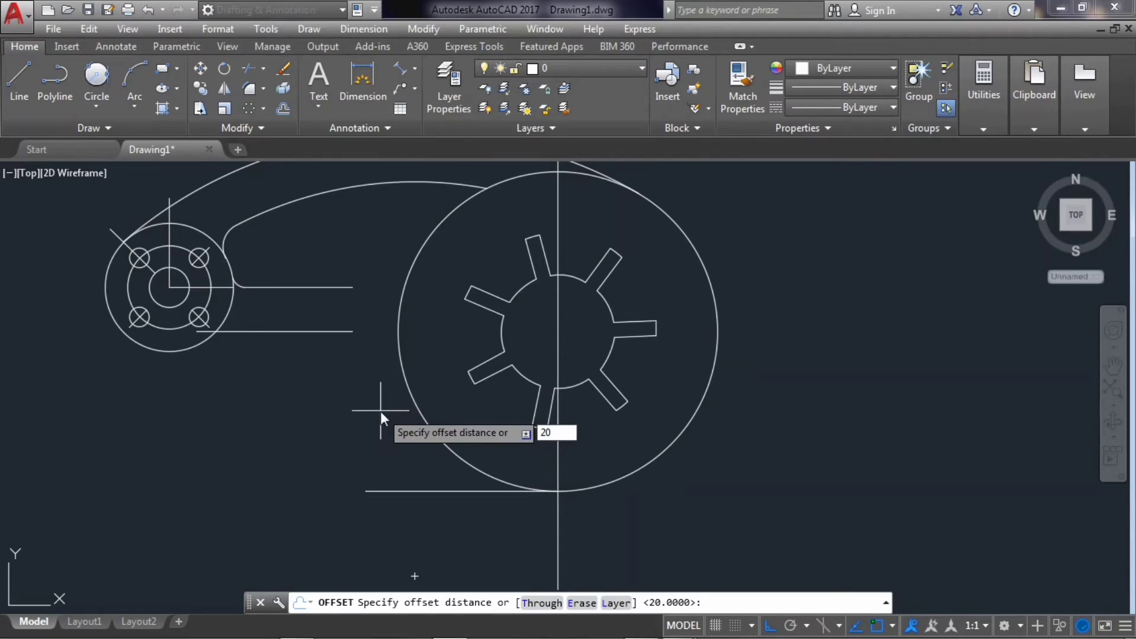
key(Return)
click(381, 408)
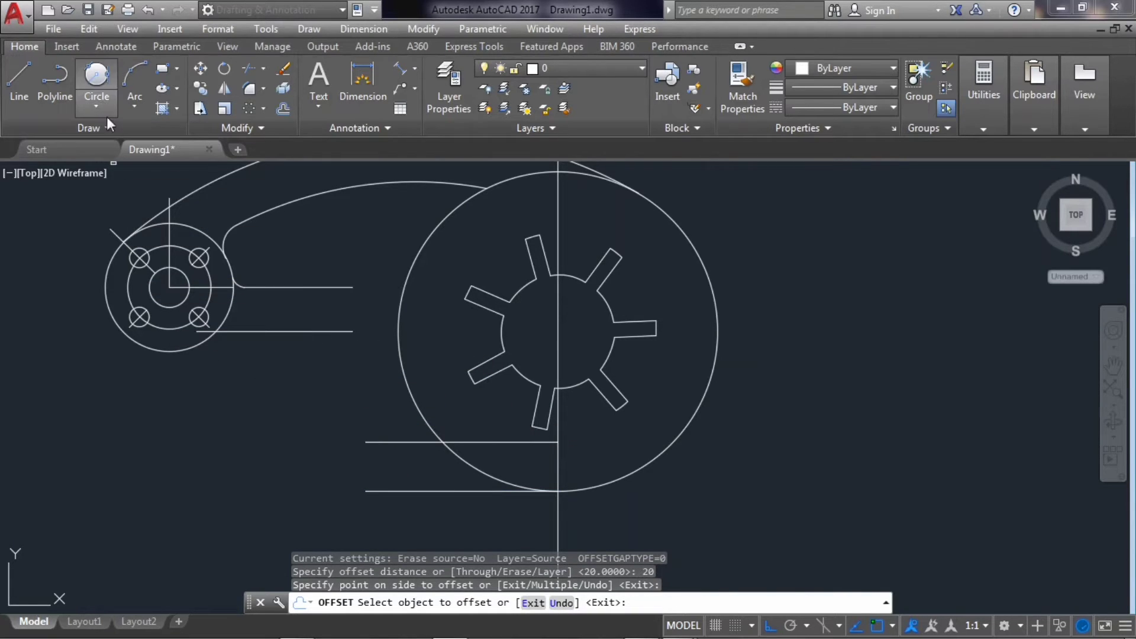
click(55, 77)
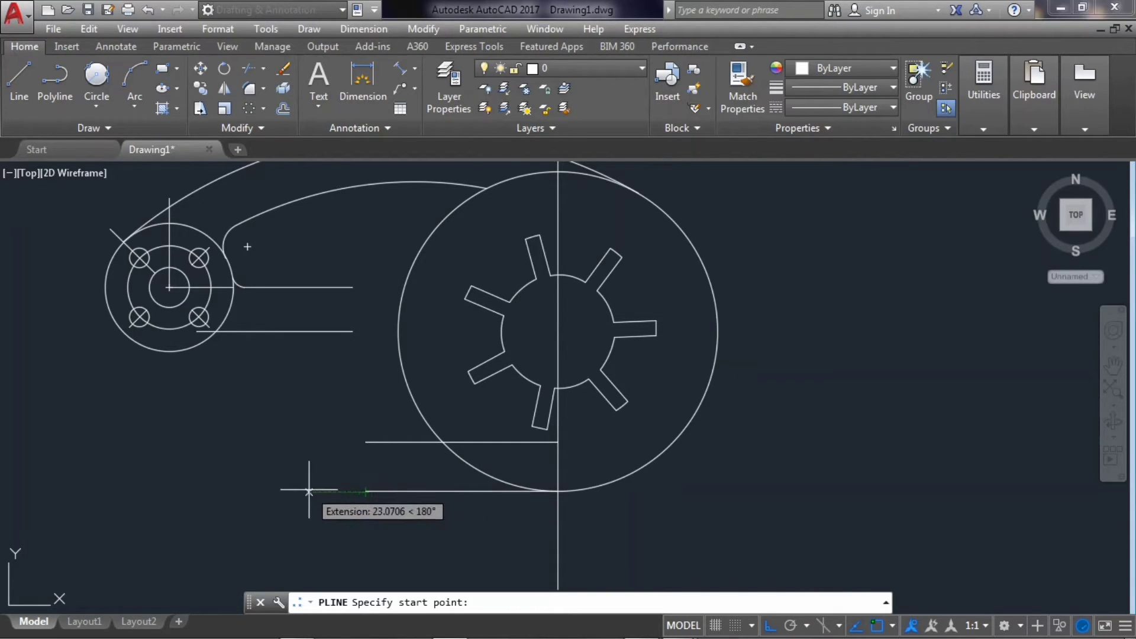
Draw a vertical polyline starting 37 units left of the bottom line's end, up toward the arm
text(37)
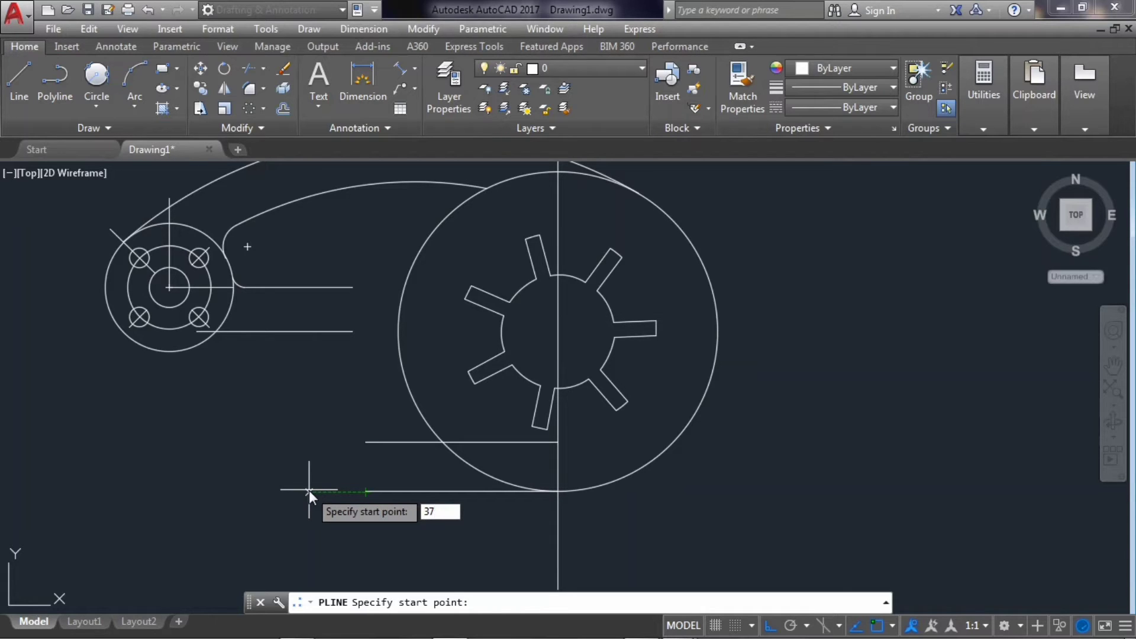
key(Return)
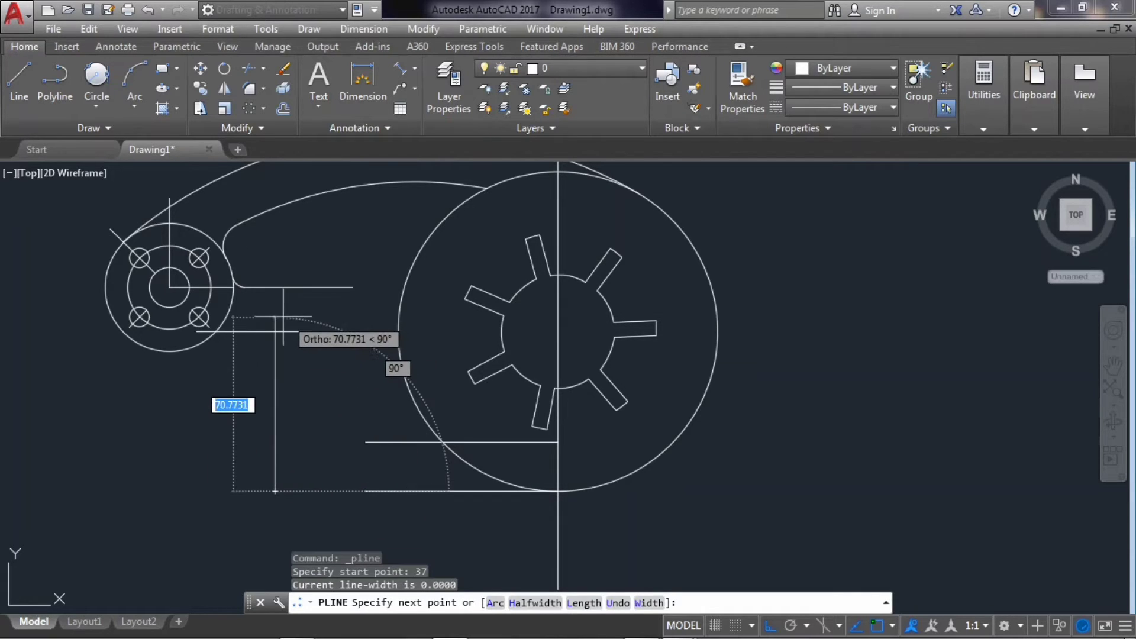
click(277, 318)
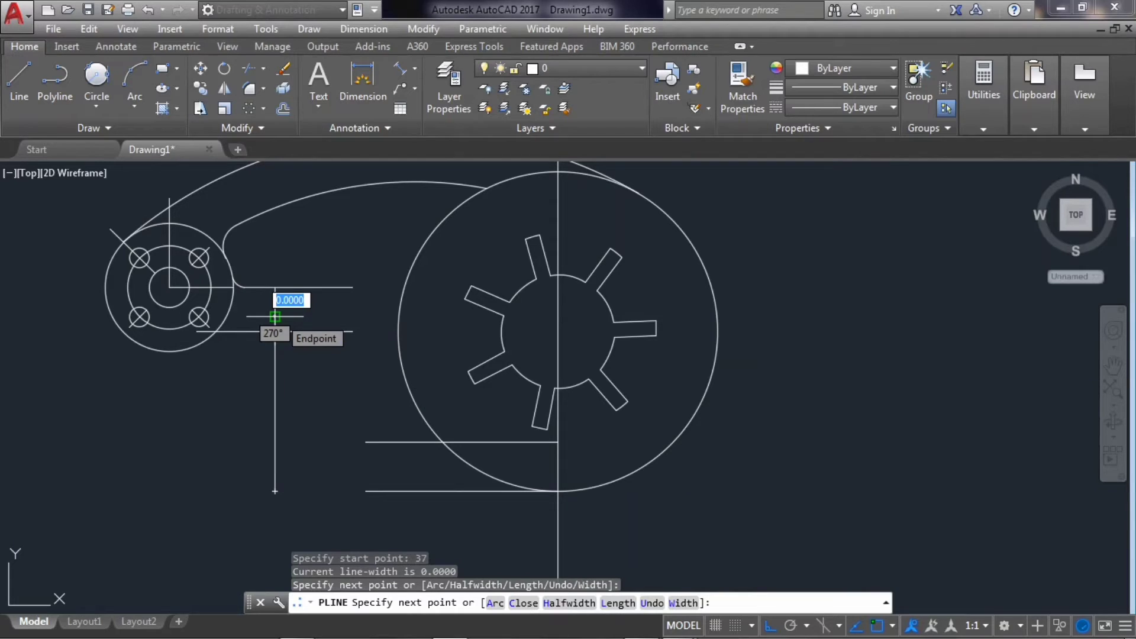
click(274, 260)
key(Return)
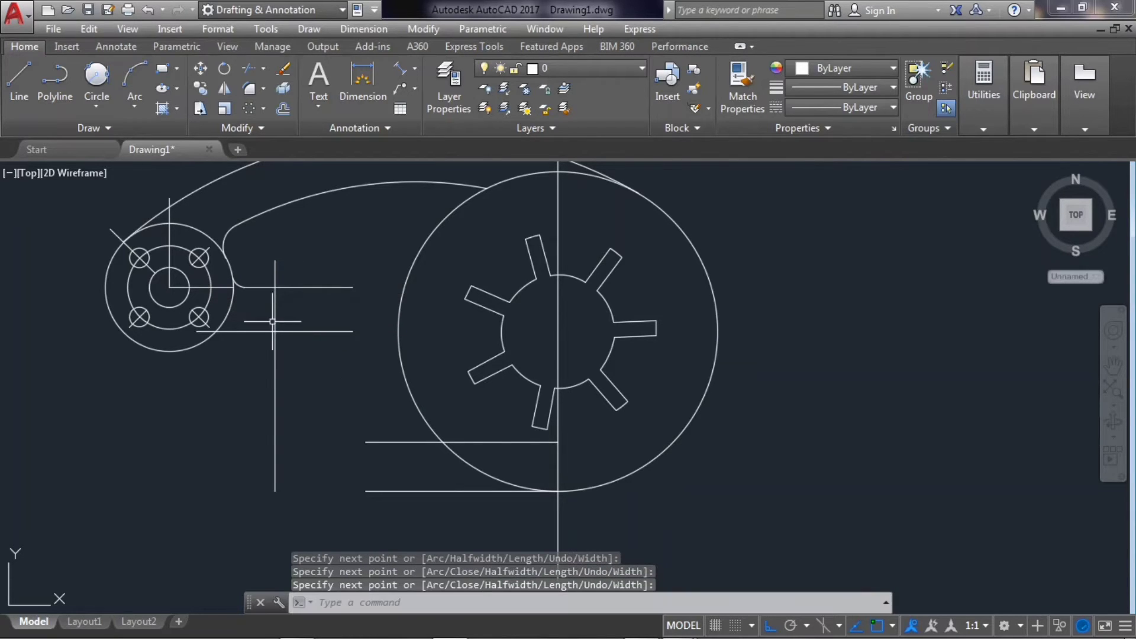
scroll(272, 321, down, 2)
Draw a slanted polyline from the bottom line's left end to where the vertical meets the arm edge
click(47, 84)
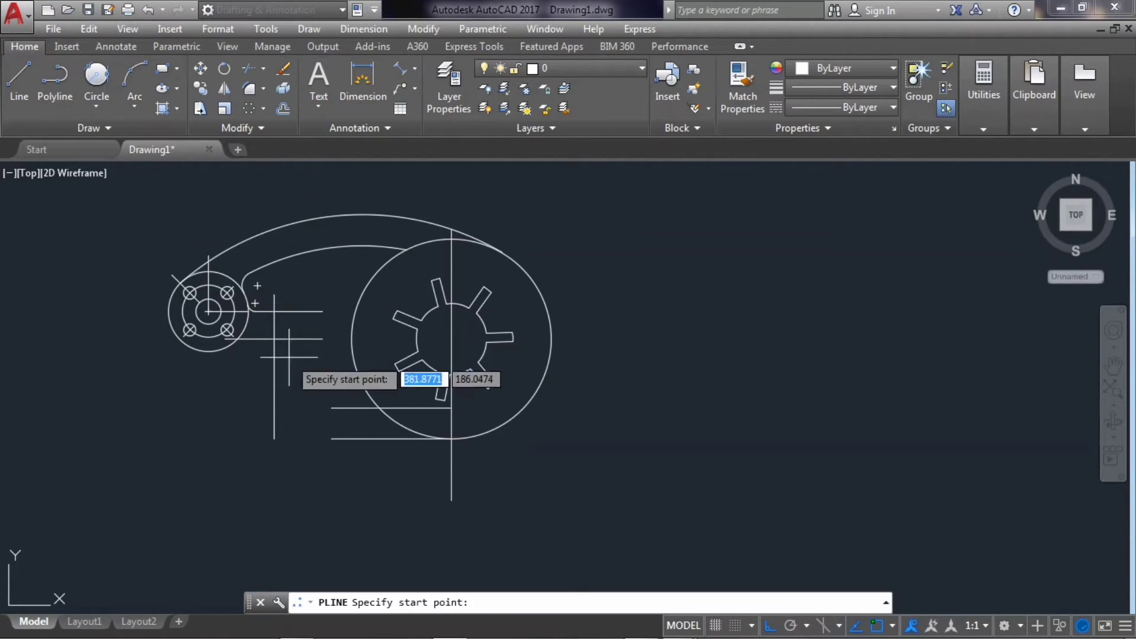
click(331, 439)
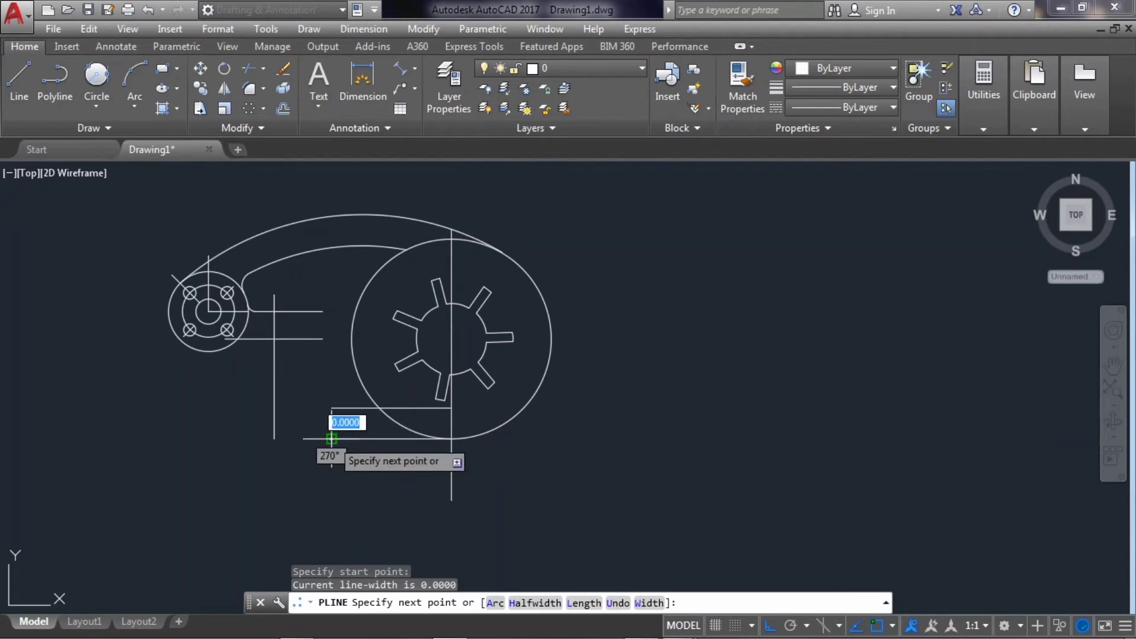
click(274, 339)
key(Return)
scroll(274, 340, up, 4)
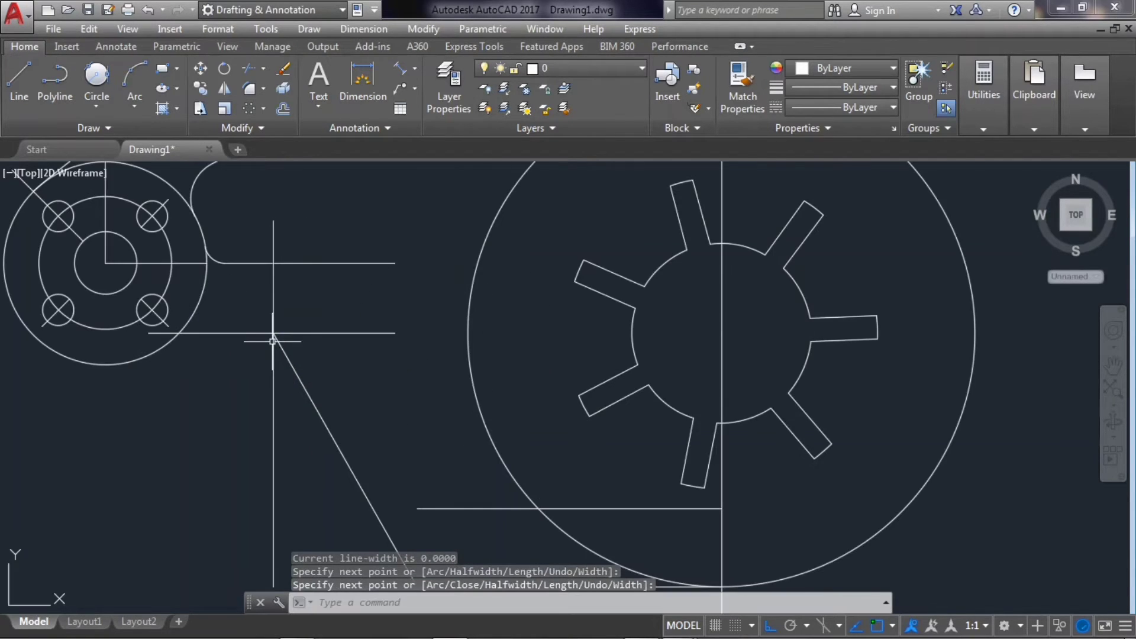
scroll(229, 304, down, 2)
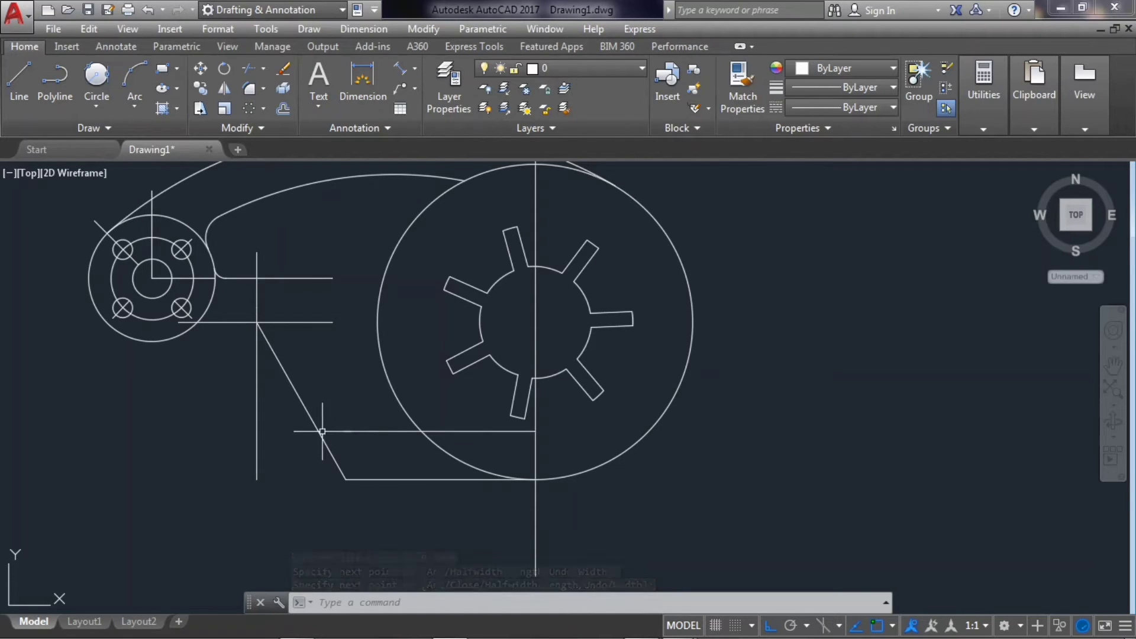
click(284, 110)
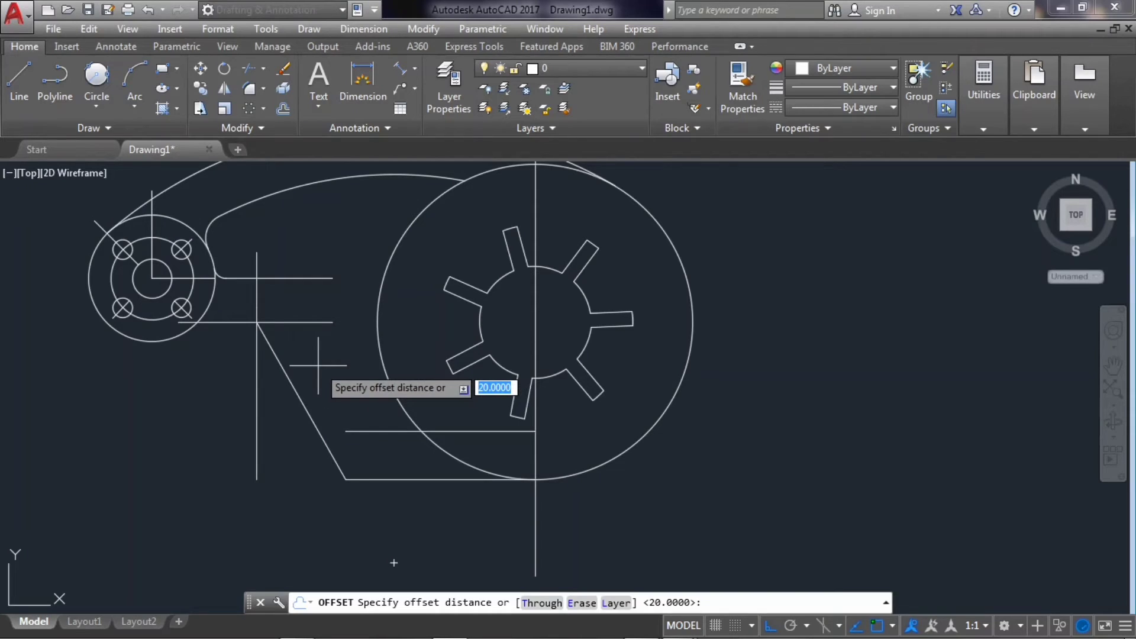
text(20)
Offset the slanted line 20 units right and stretch its top end up past the arm with Ortho off
key(Return)
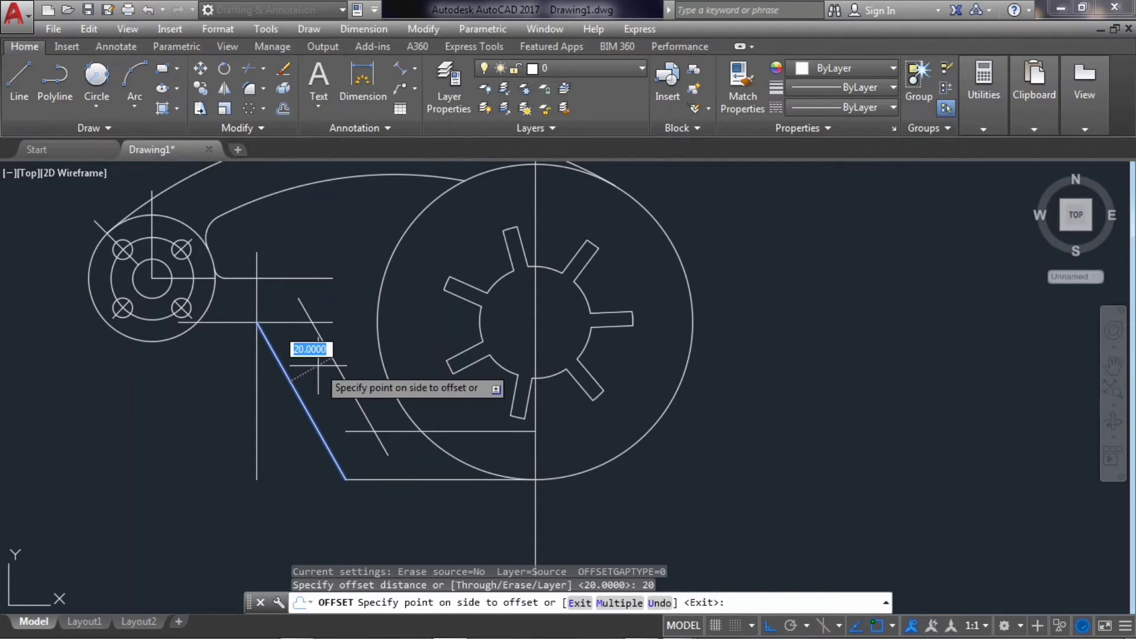
click(320, 366)
key(Escape)
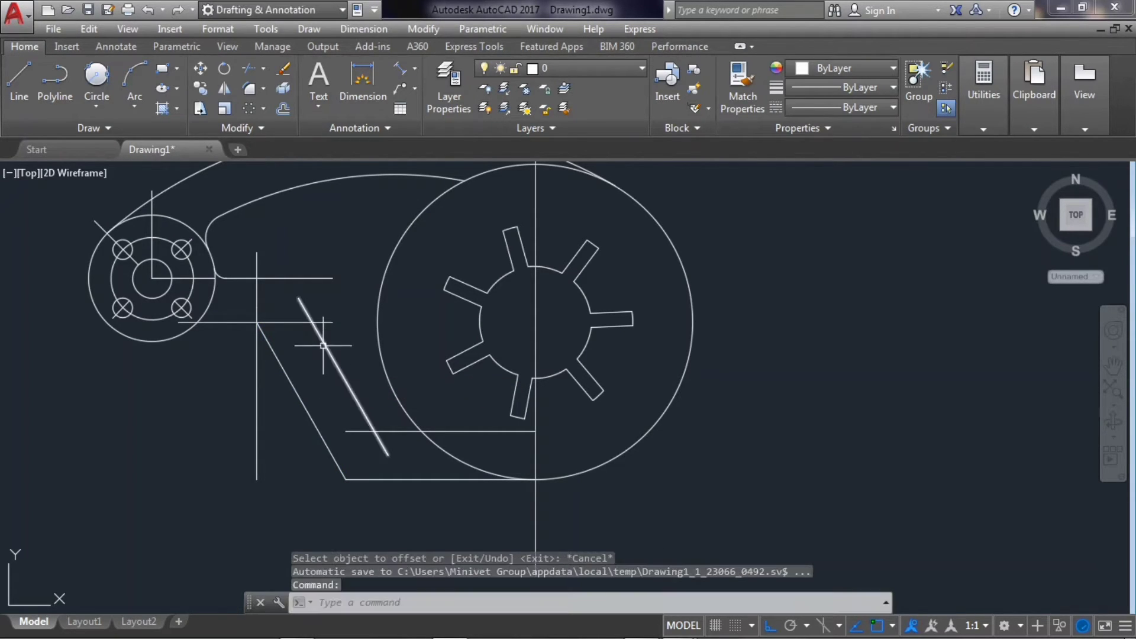
click(325, 346)
click(298, 299)
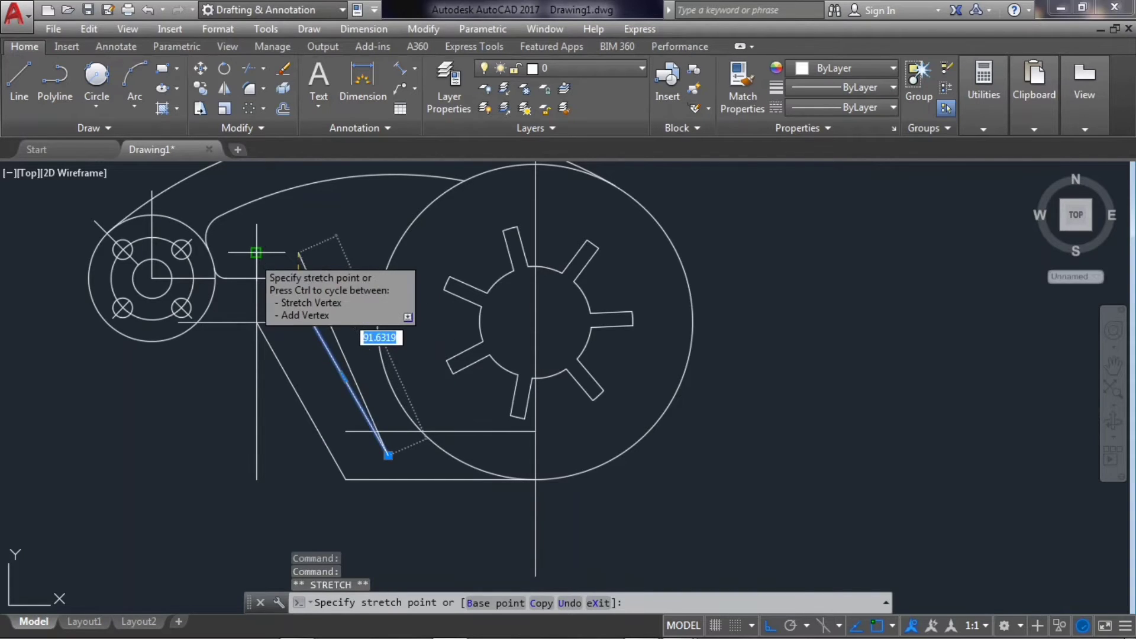
click(769, 626)
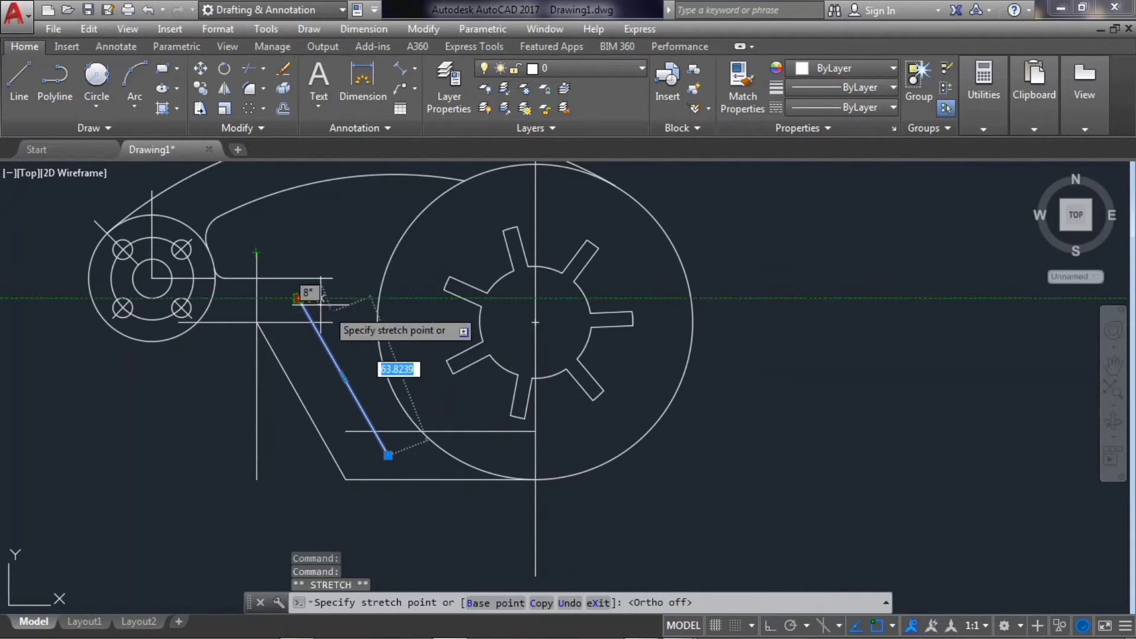
click(254, 231)
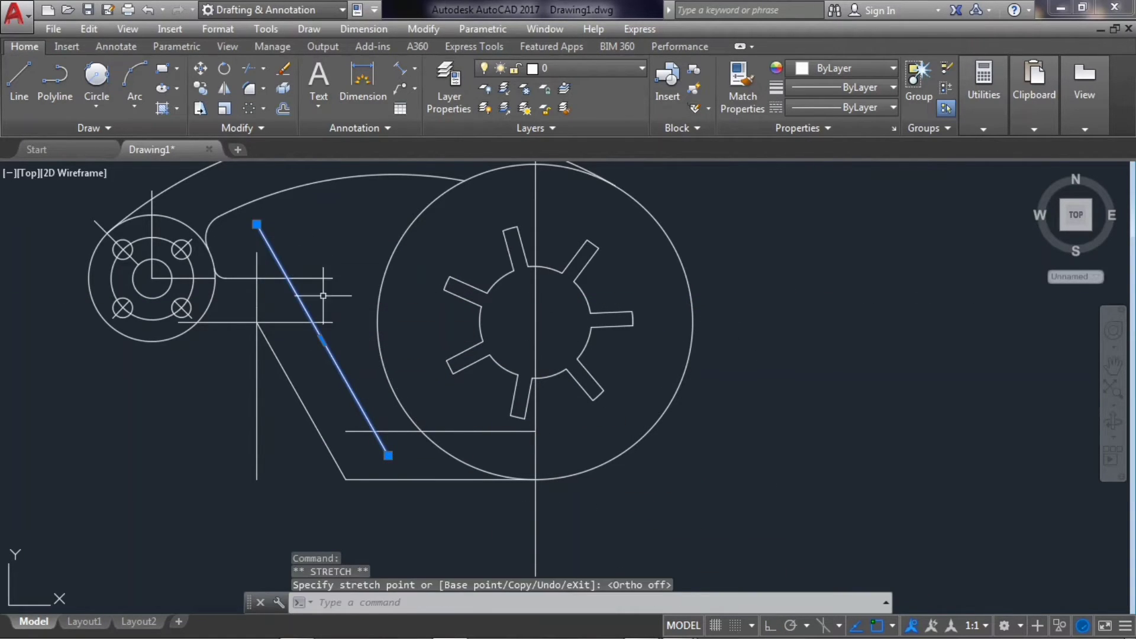
key(Escape)
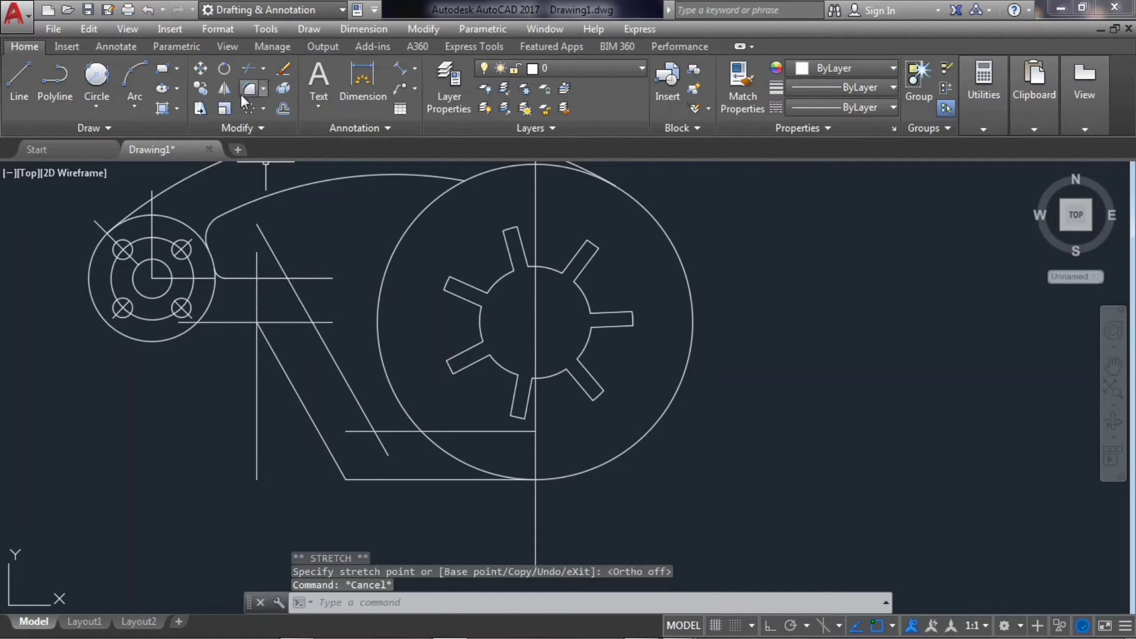
Trim the arm edge piece, horizontal stubs and diagonal stub to form the angled lower arm
click(247, 72)
key(Return)
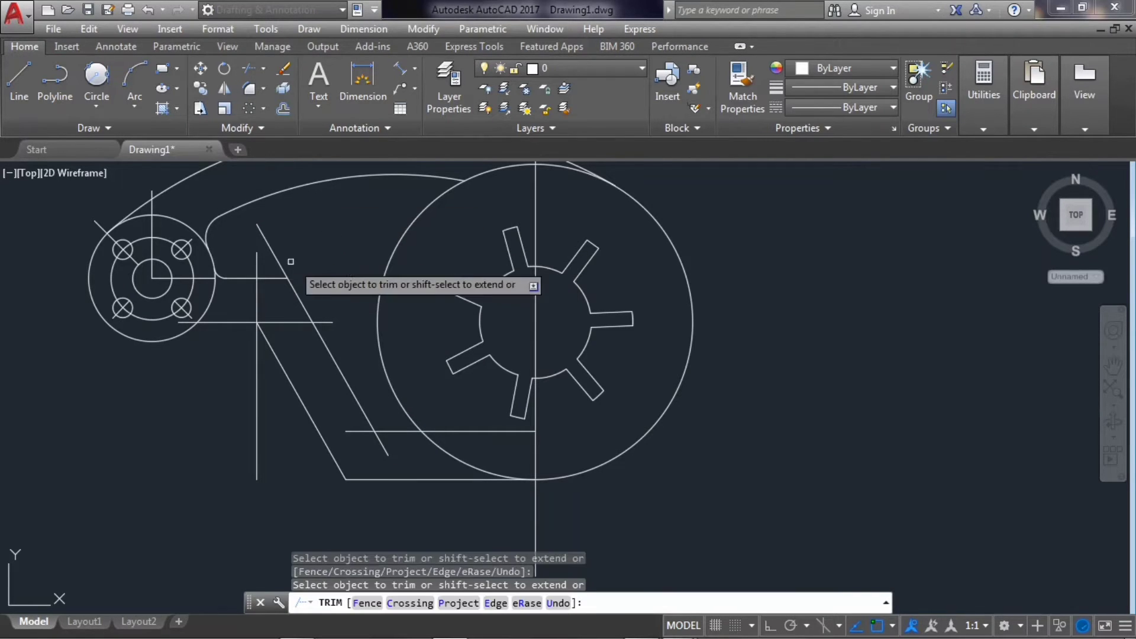
click(280, 322)
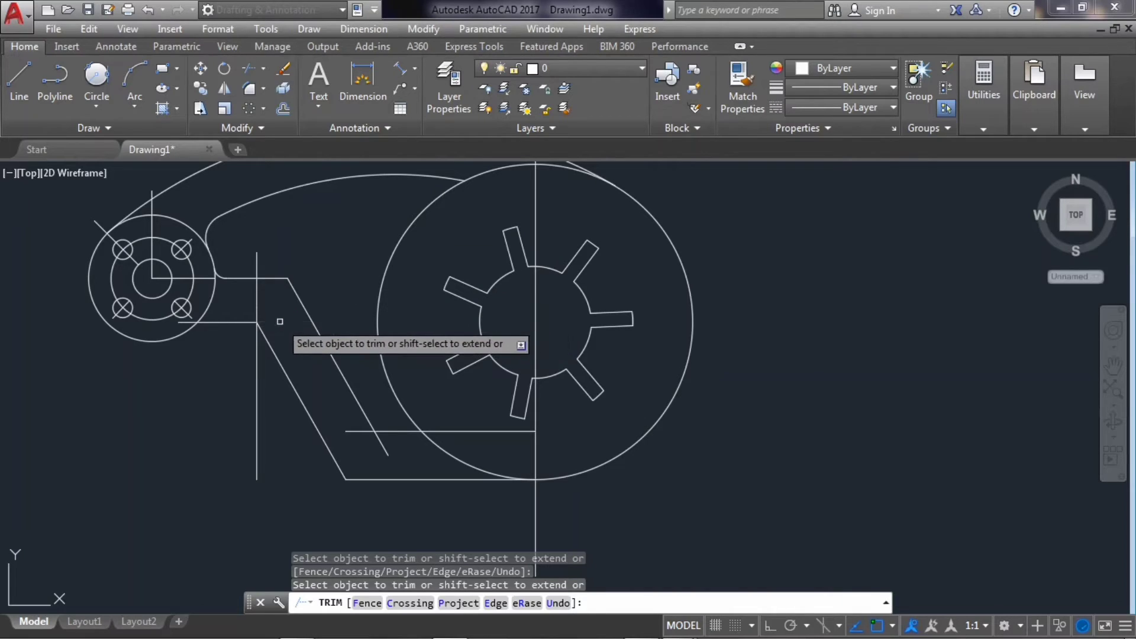
click(359, 432)
click(405, 431)
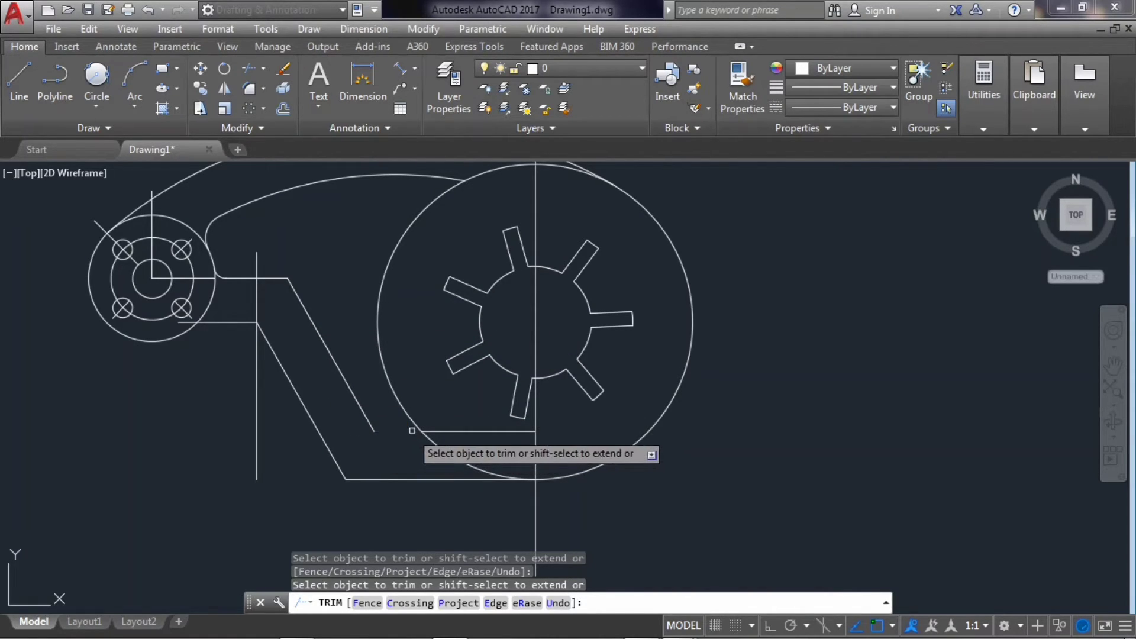
click(447, 432)
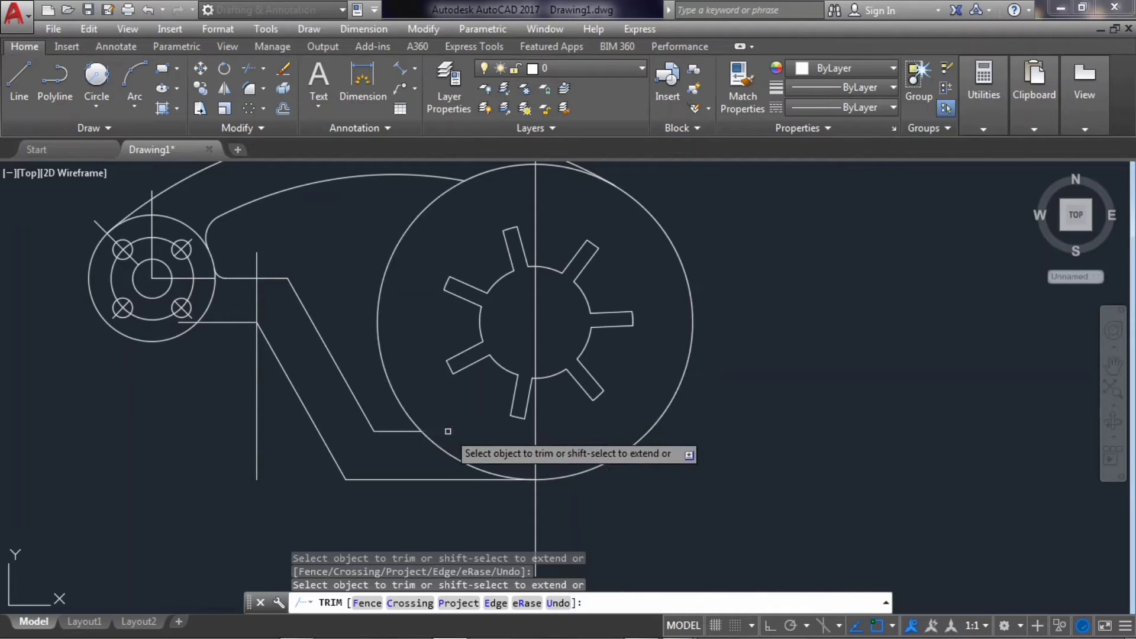
key(Escape)
scroll(256, 346, down, 2)
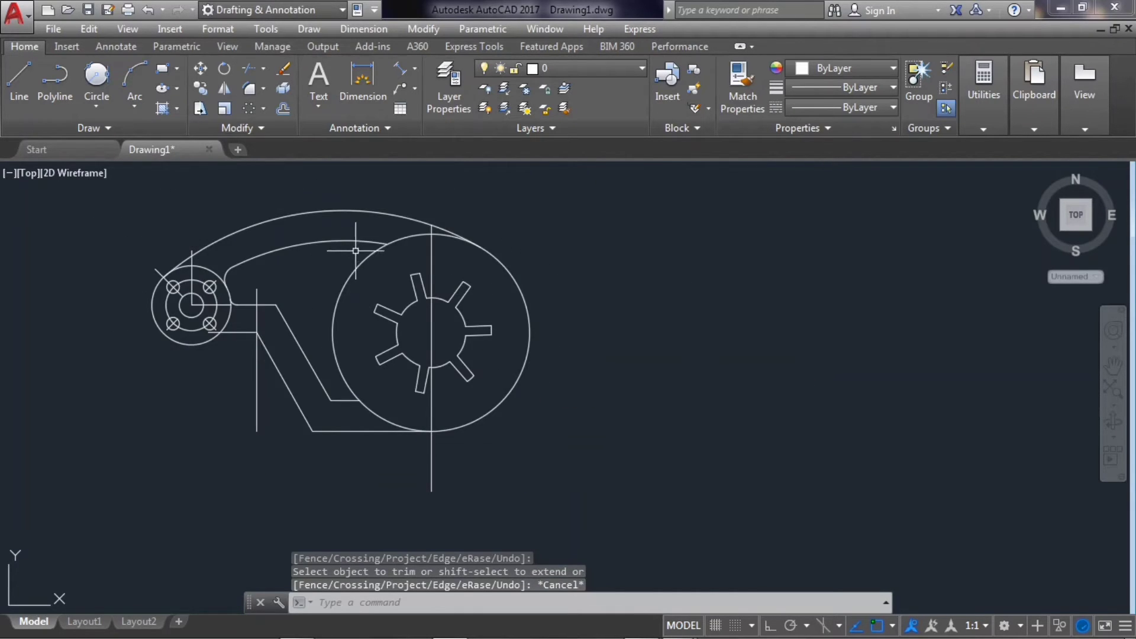
scroll(356, 251, up, 4)
scroll(426, 215, up, 2)
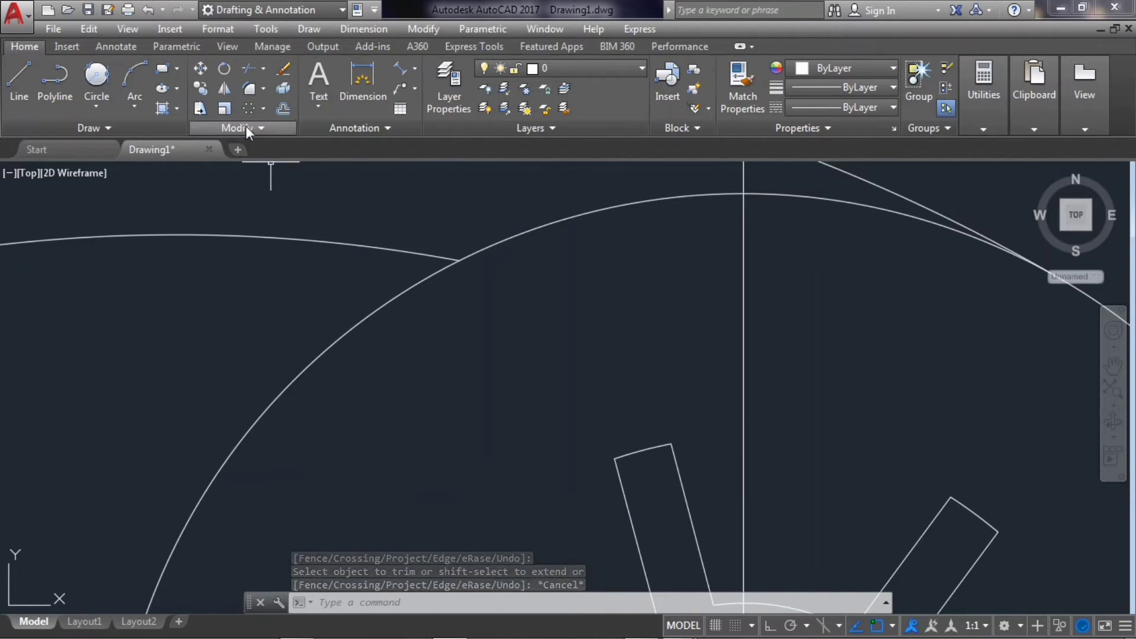
Draw a radius-12 tangent circle, then erase it because it landed in the wrong place
click(96, 102)
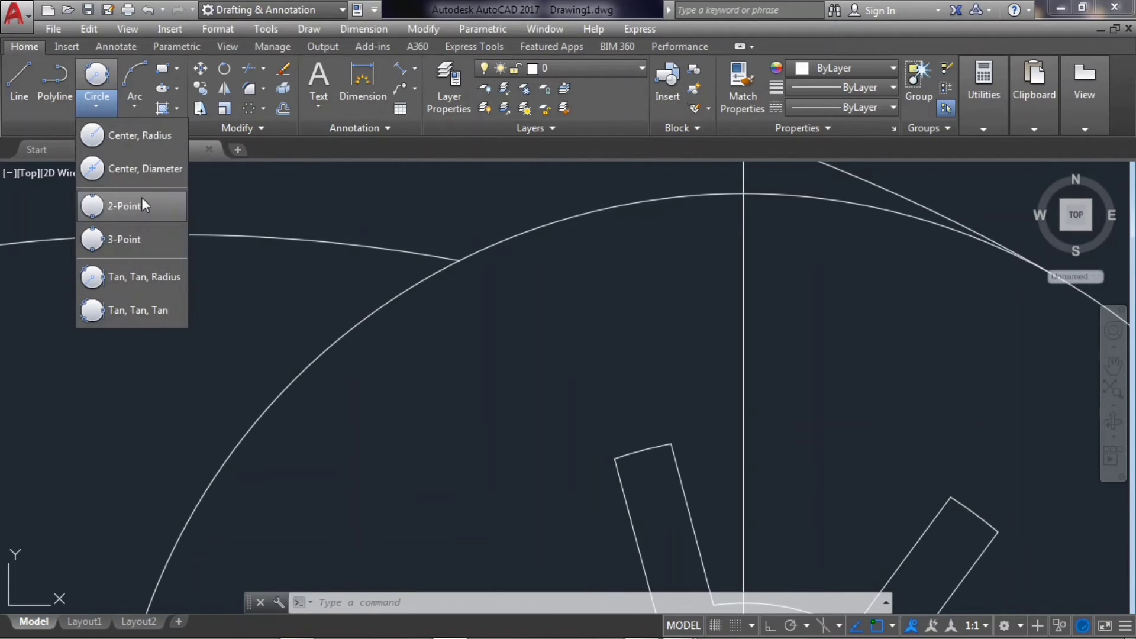
click(141, 265)
click(394, 250)
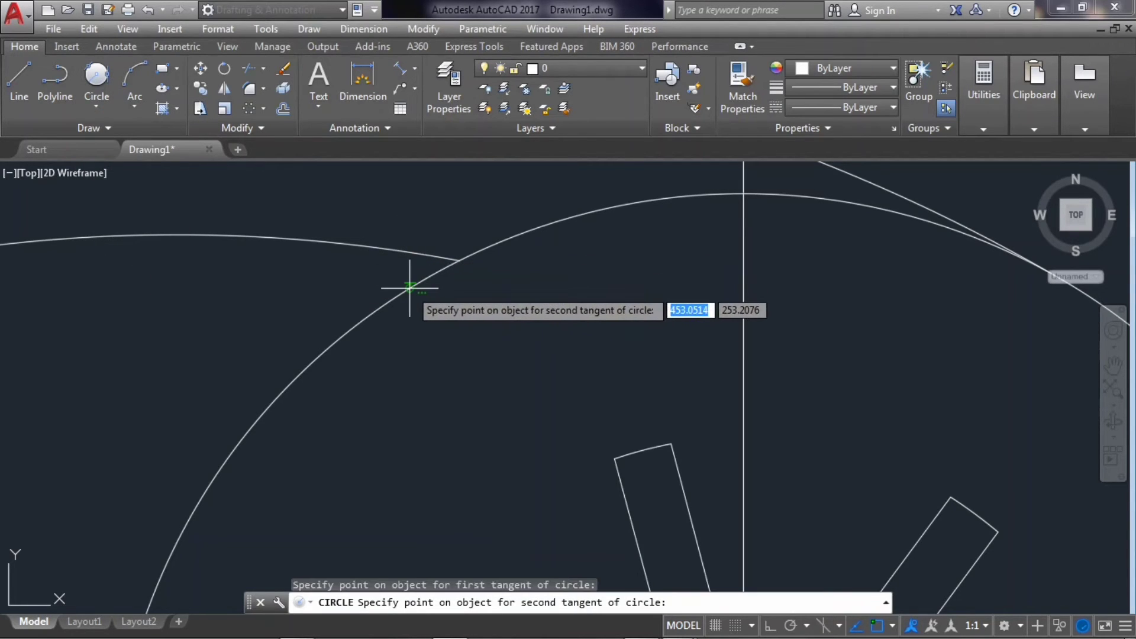
click(410, 288)
key(Return)
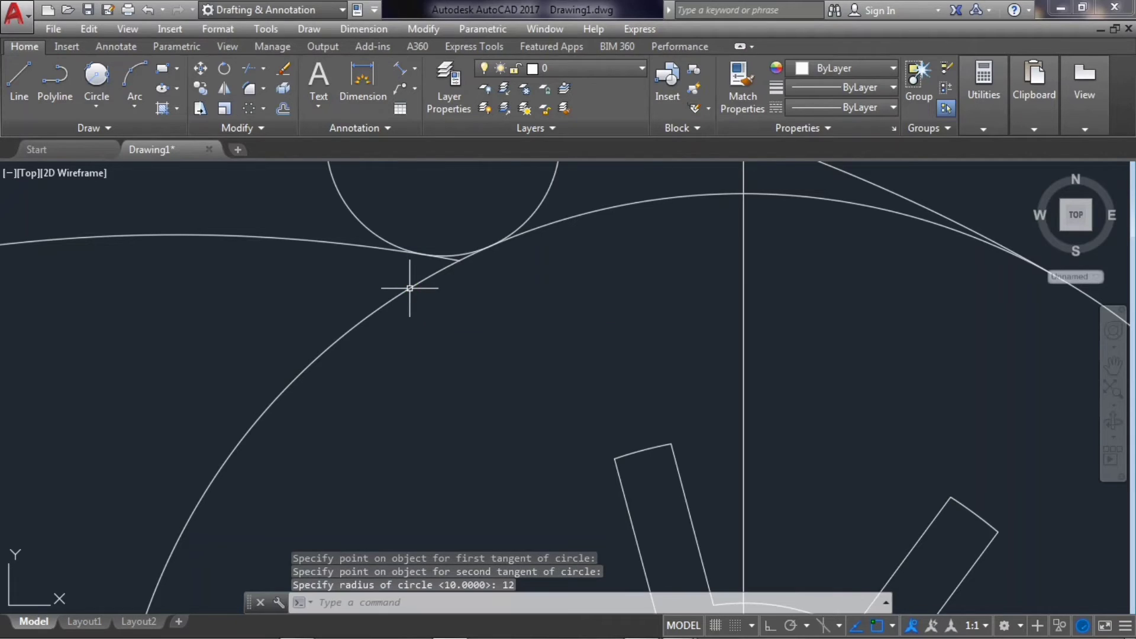
scroll(410, 288, down, 4)
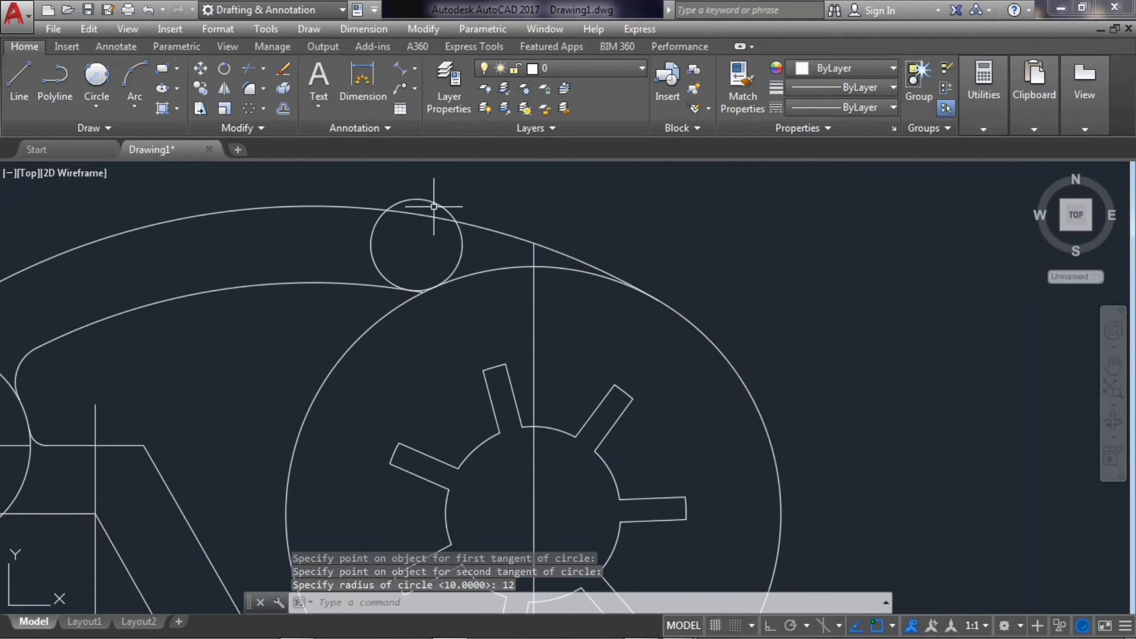
click(434, 206)
key(Delete)
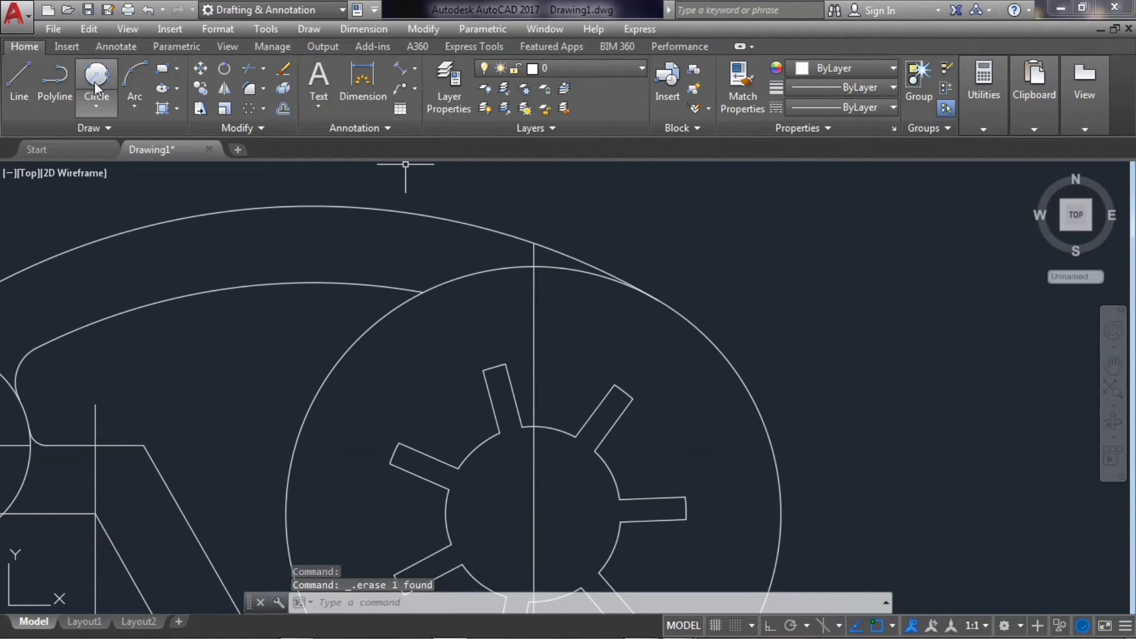
Draw a radius-12 circle tangent to the upper arm edge and the large circle
click(96, 89)
click(345, 284)
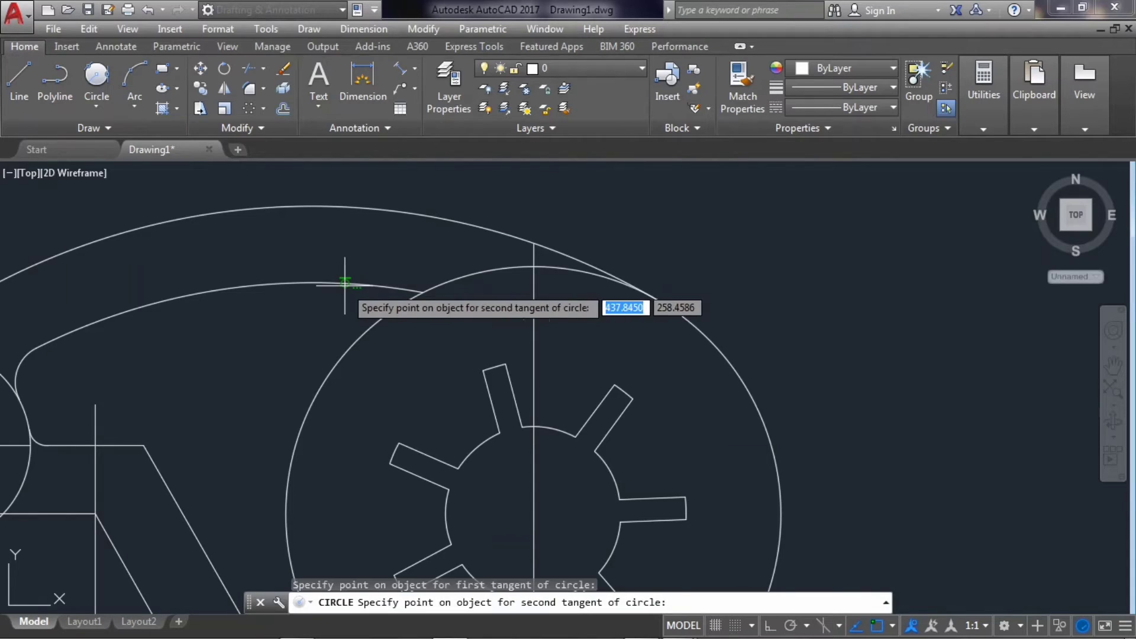
click(373, 324)
text(12)
key(Return)
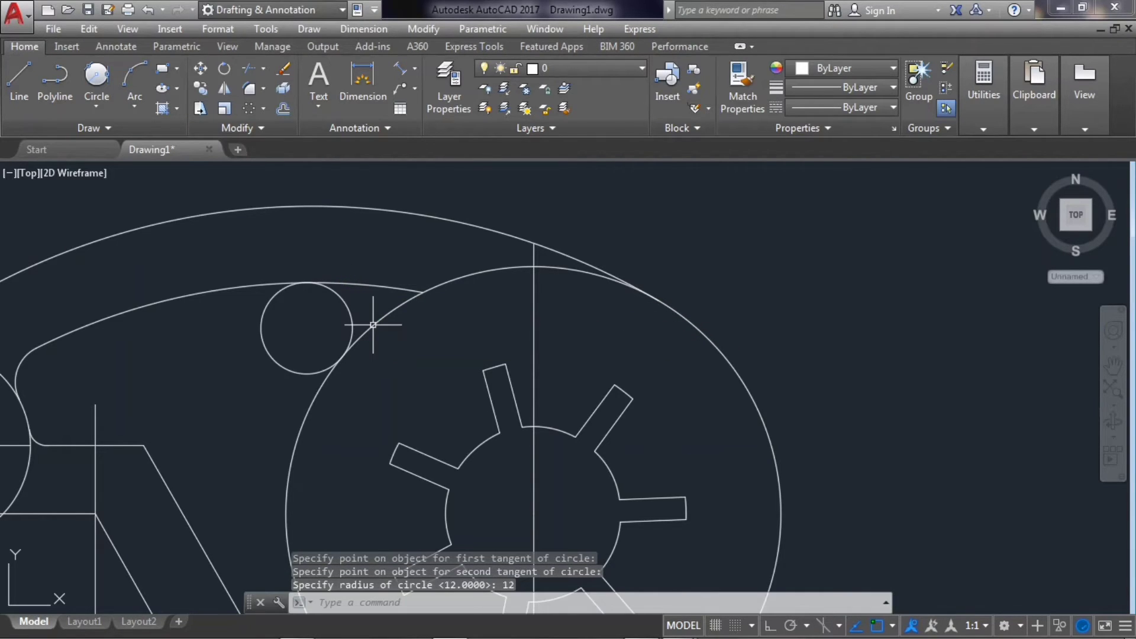
scroll(372, 325, down, 2)
scroll(266, 357, up, 2)
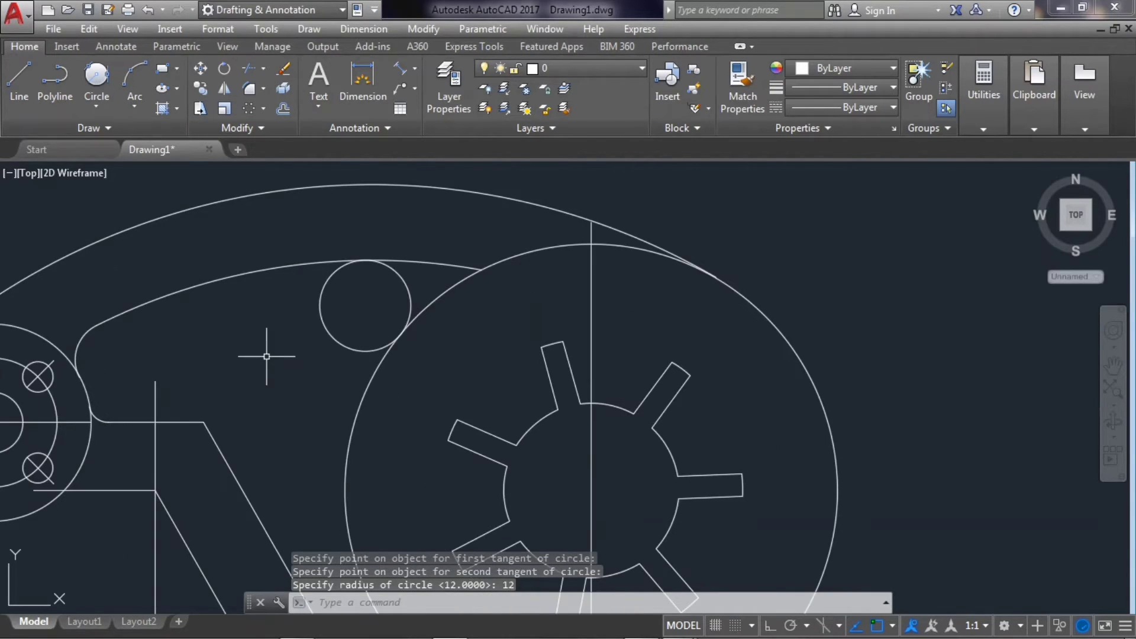
Trim away the radius-12 circle's upper-left arc to leave a fillet
click(252, 70)
key(Return)
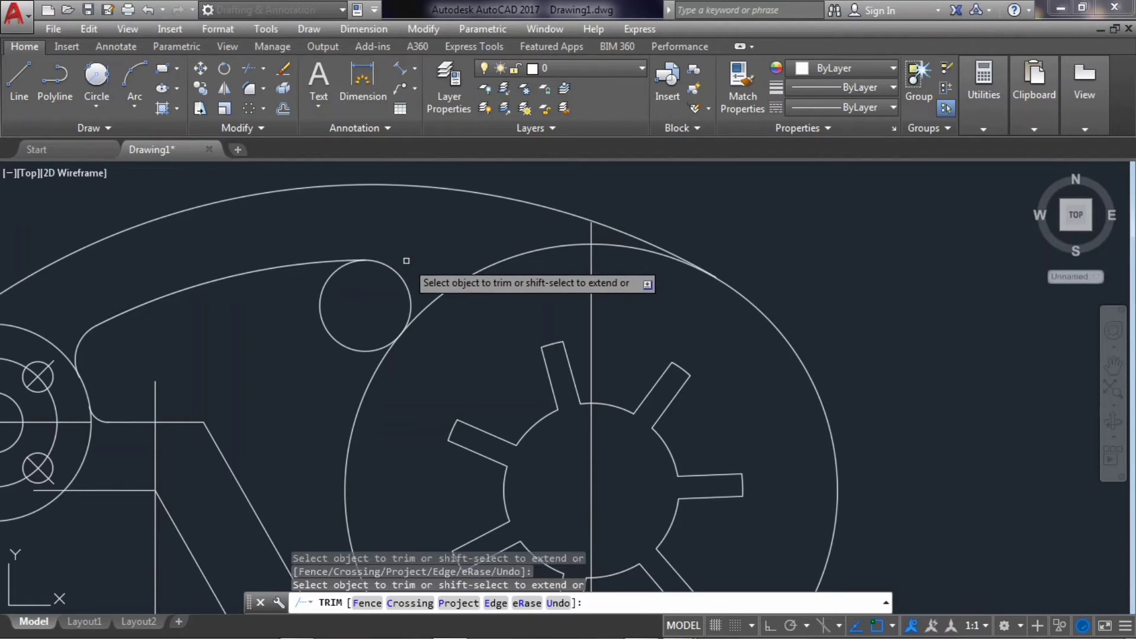
click(340, 265)
key(Escape)
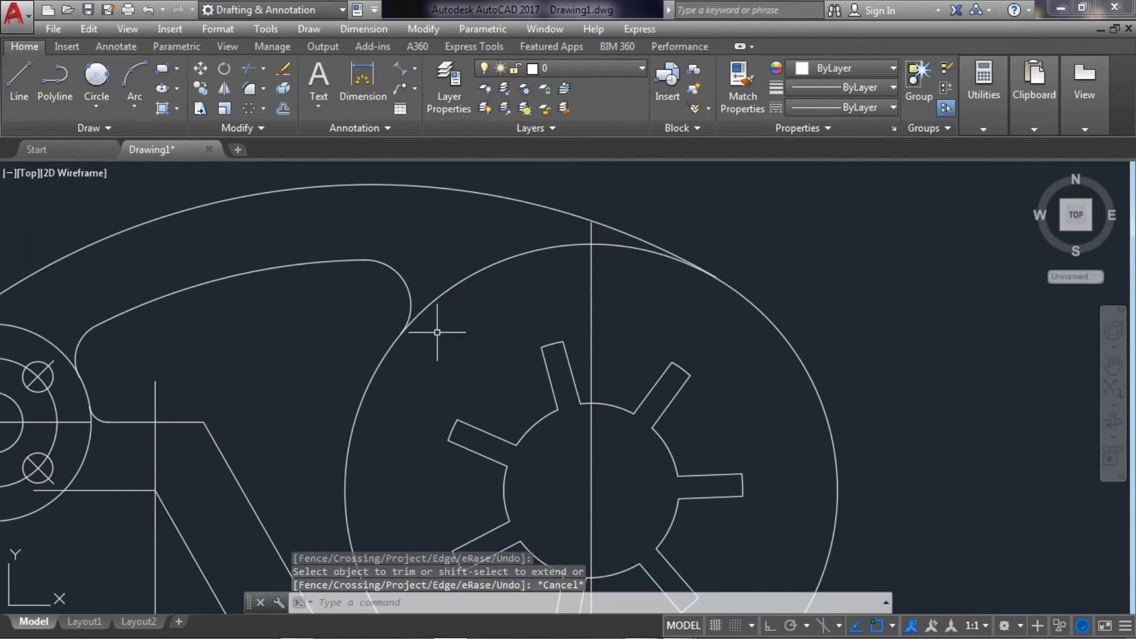
scroll(438, 333, down, 3)
scroll(298, 396, up, 3)
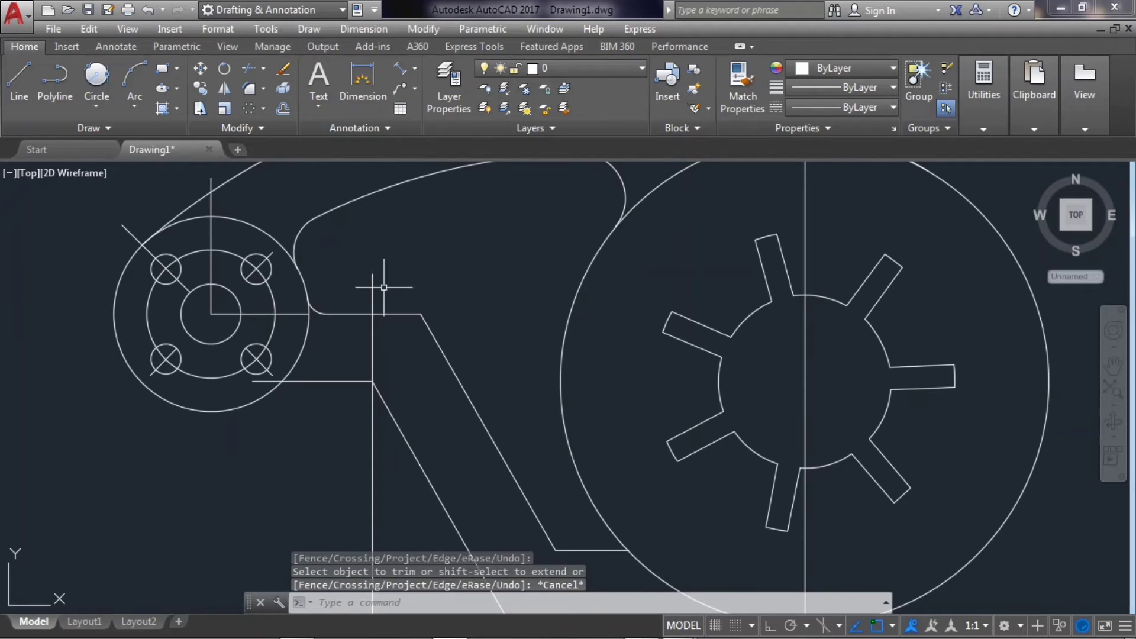
Trim off the stray line end below the flange
click(246, 73)
key(Return)
click(256, 382)
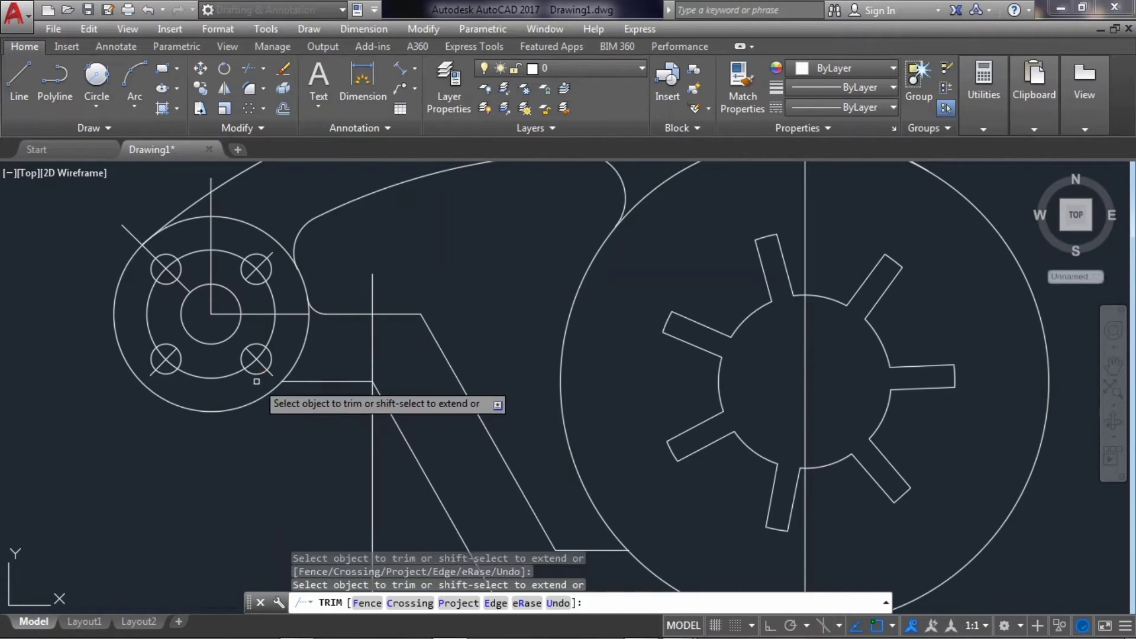
key(Escape)
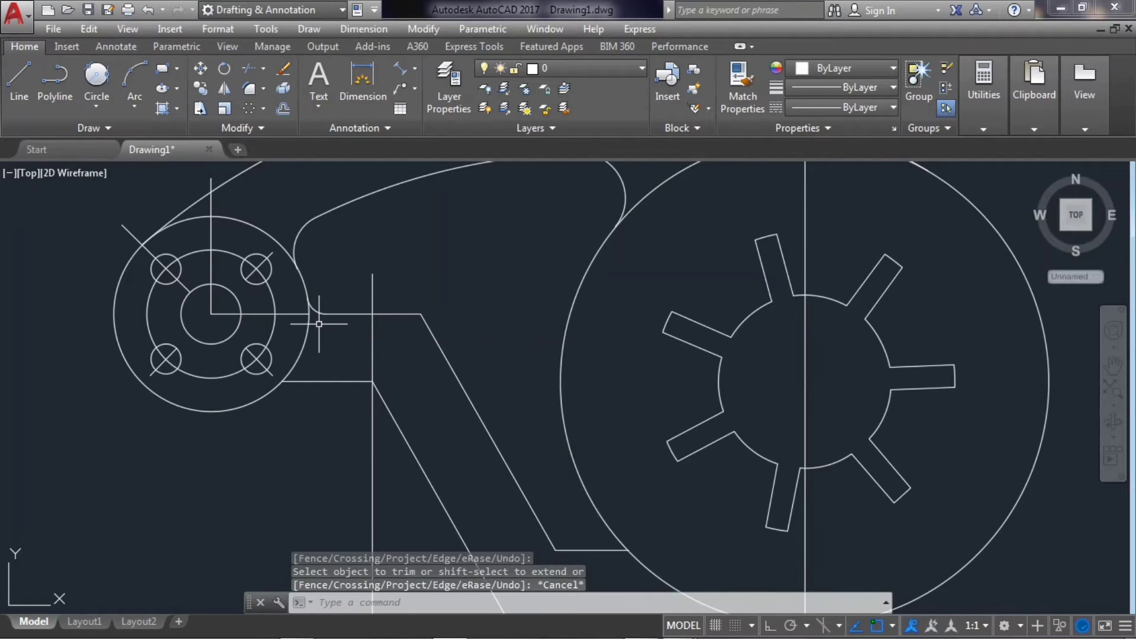
scroll(319, 323, down, 2)
scroll(313, 310, up, 2)
Stretch the flange's horizontal centre line left to the flange circle's edge
click(286, 303)
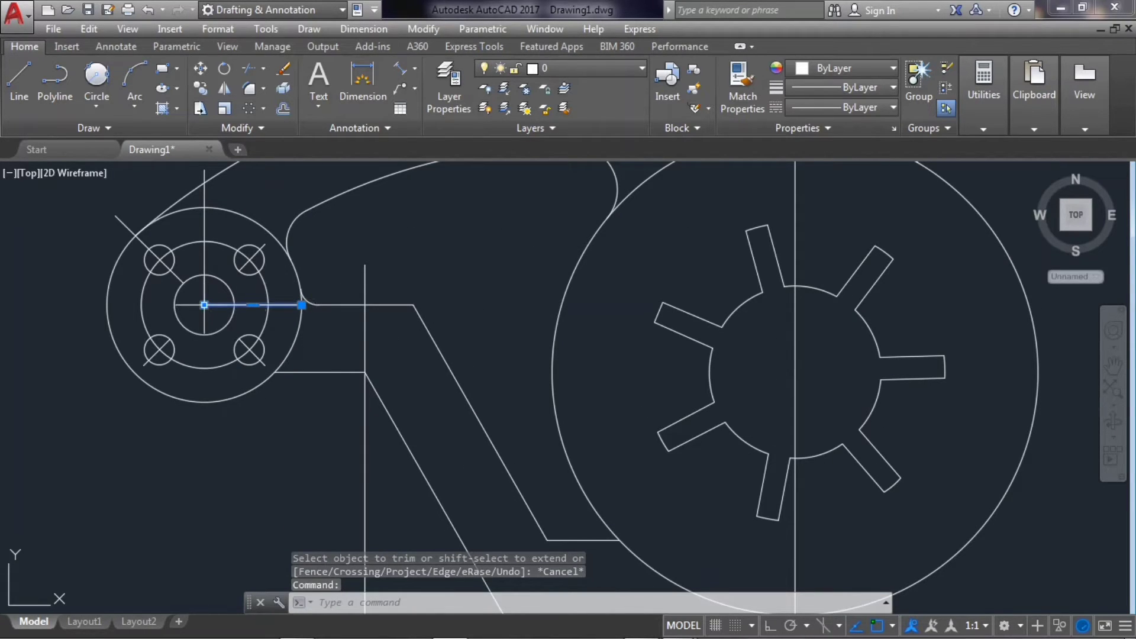
click(204, 305)
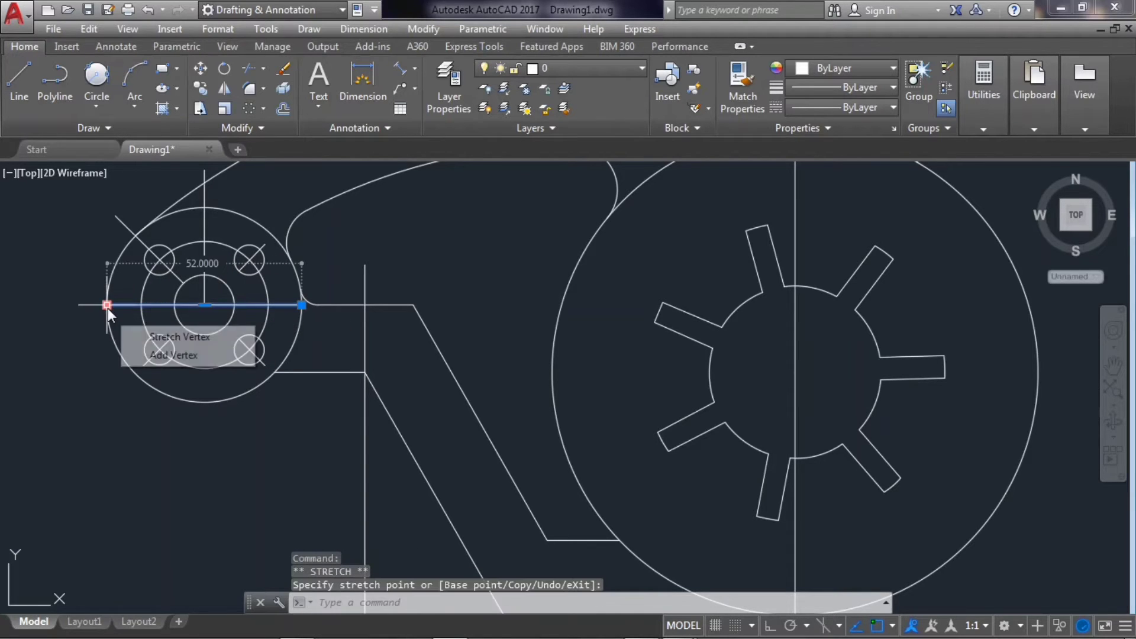
click(108, 305)
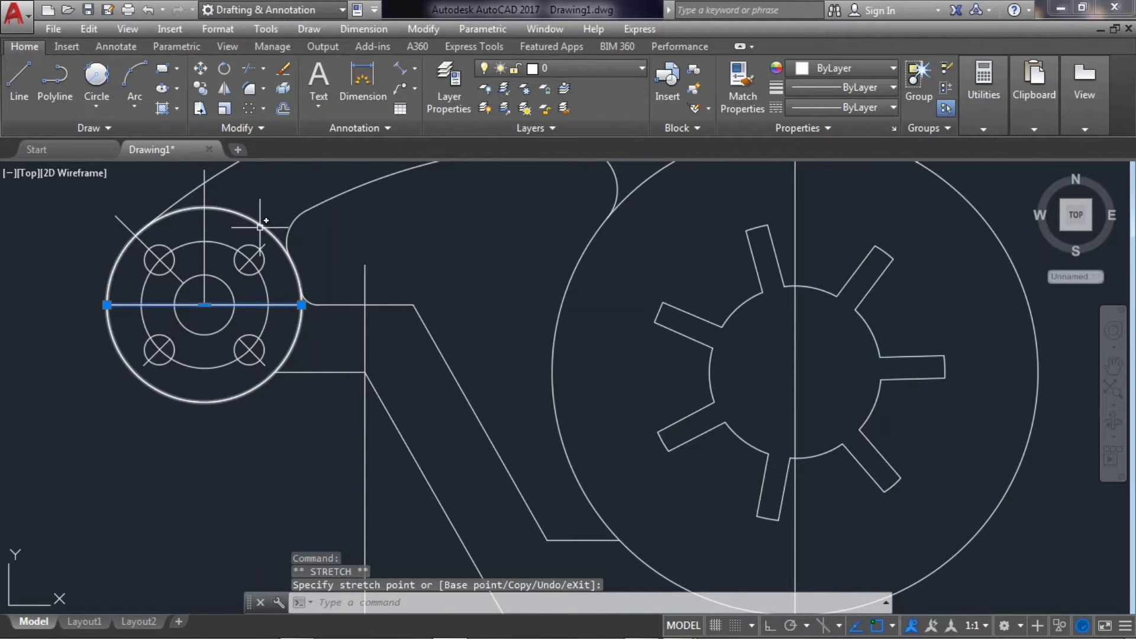
scroll(261, 226, down, 3)
scroll(367, 269, up, 3)
Draw a radius-14 circle tangent to the lower arm's horizontal edge and the diagonal edge
click(100, 76)
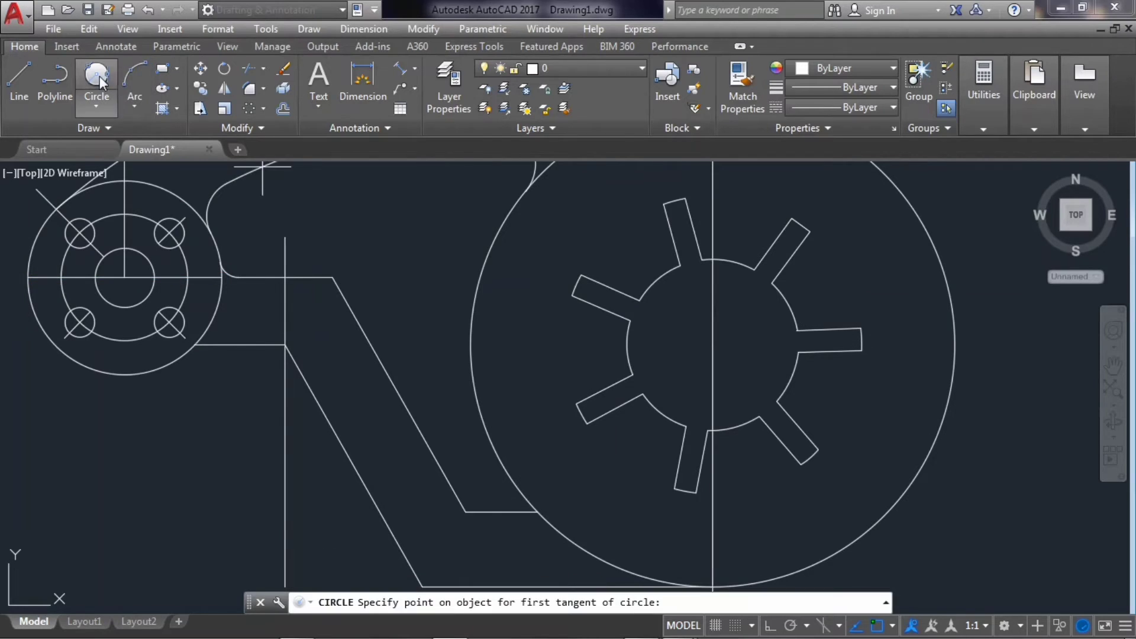
click(319, 266)
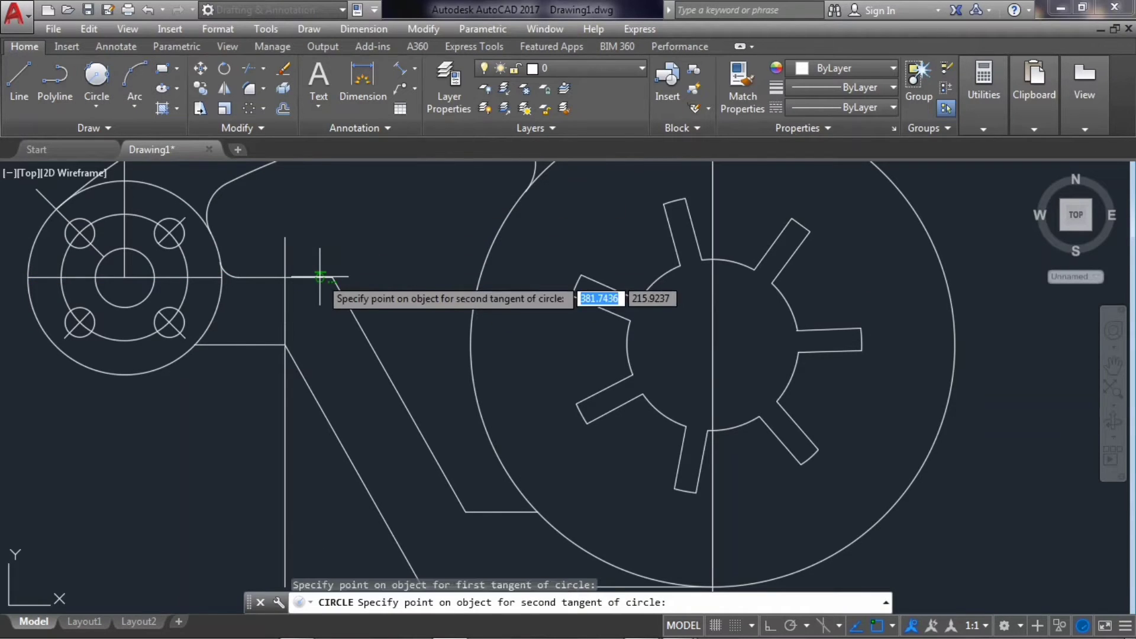
click(345, 300)
text(14)
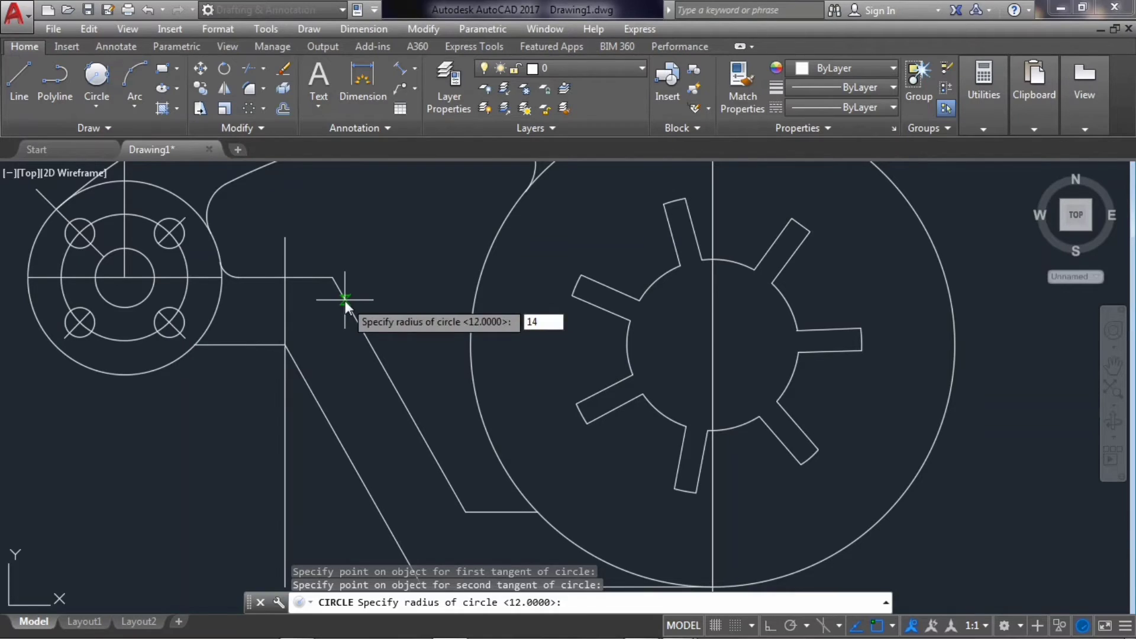
key(Return)
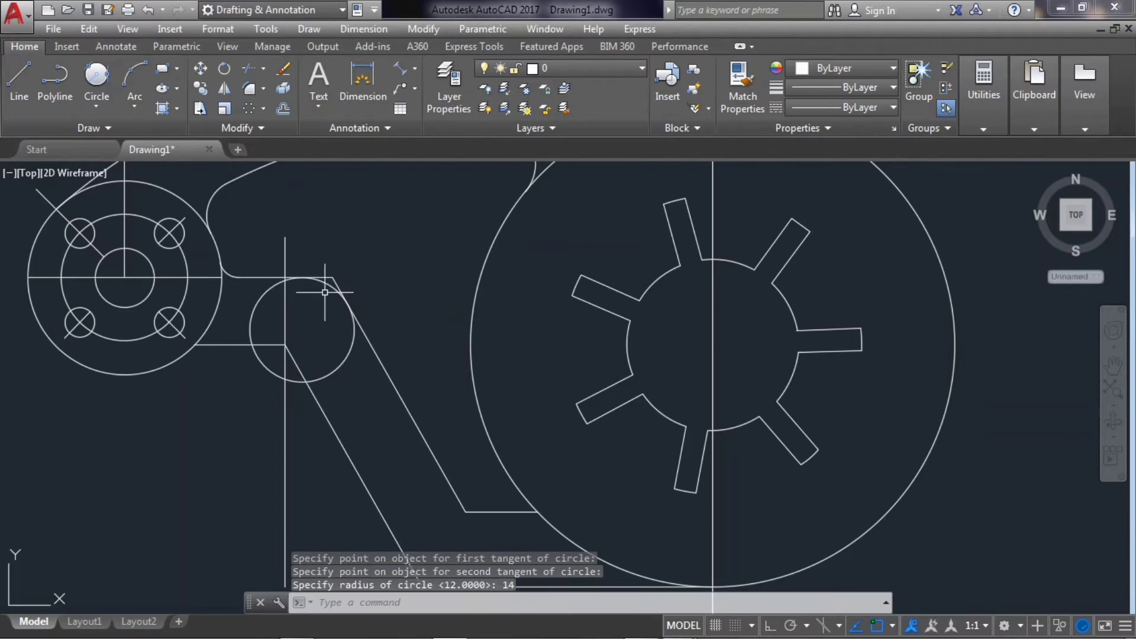
scroll(317, 276, up, 2)
Trim the radius-14 circle's right, upper-left and lower arcs, and delete the leftover segment
click(254, 73)
key(Return)
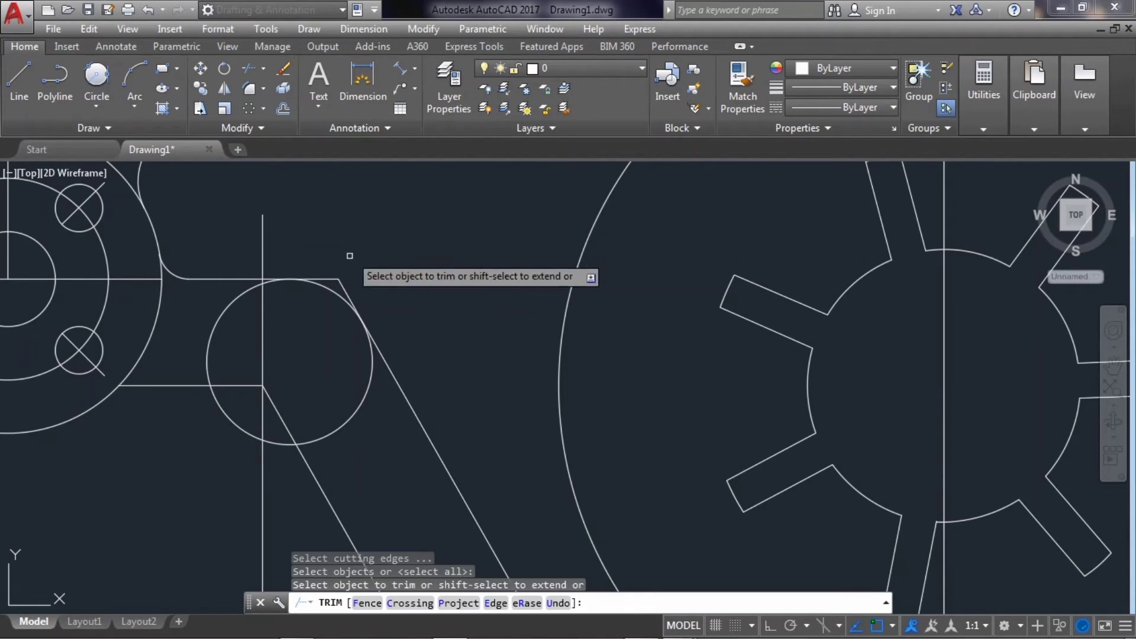
click(368, 378)
click(211, 346)
click(249, 432)
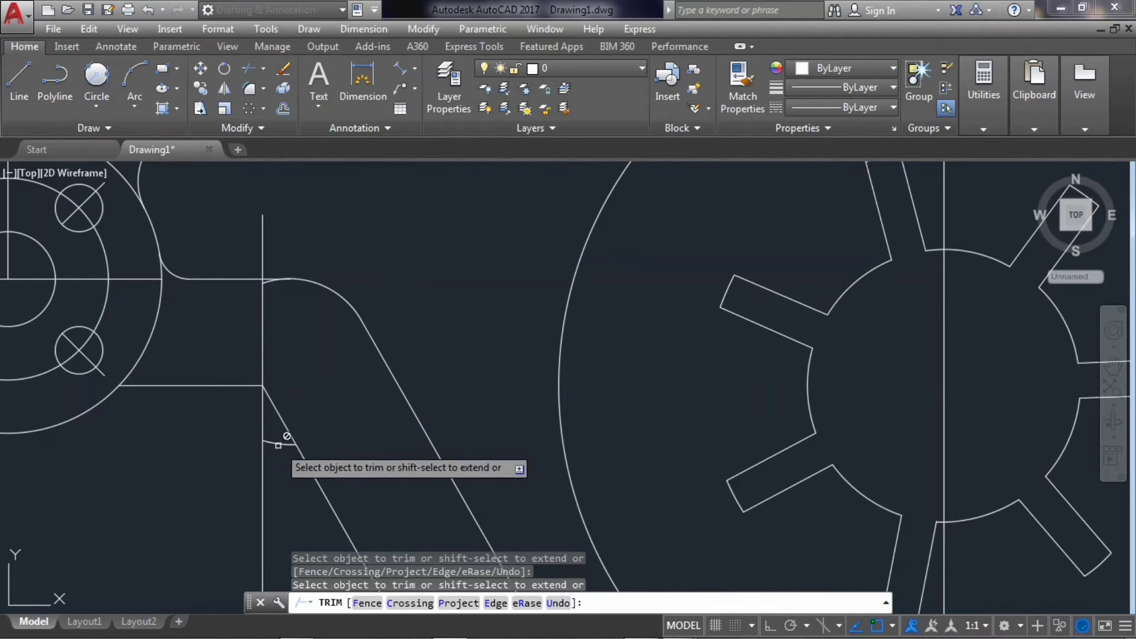
key(Escape)
click(275, 442)
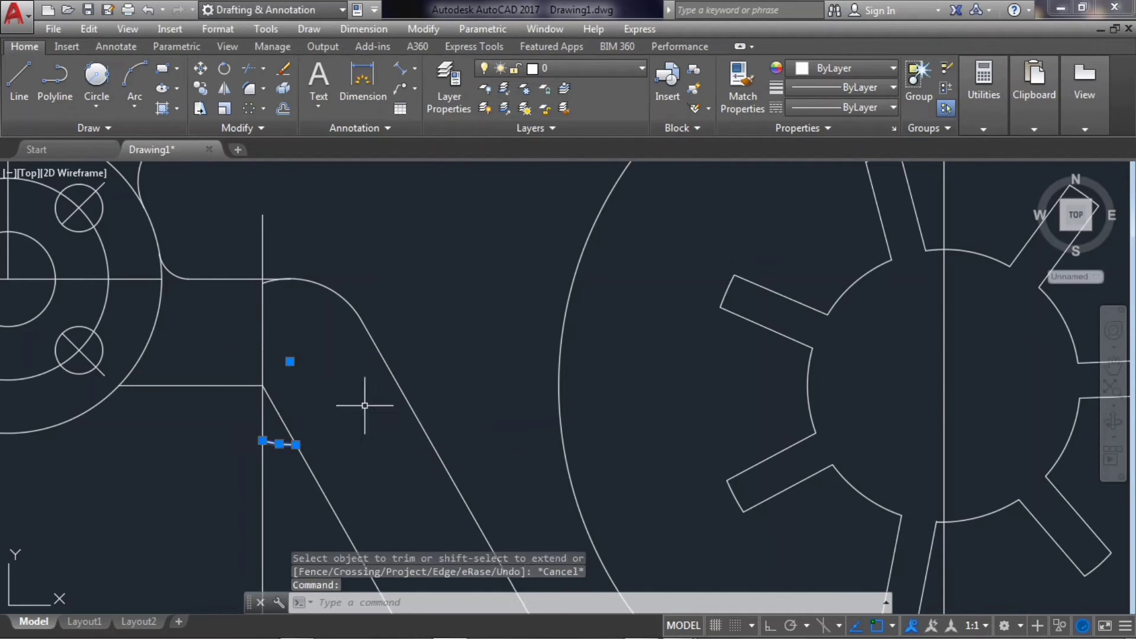
key(Delete)
scroll(249, 266, up, 5)
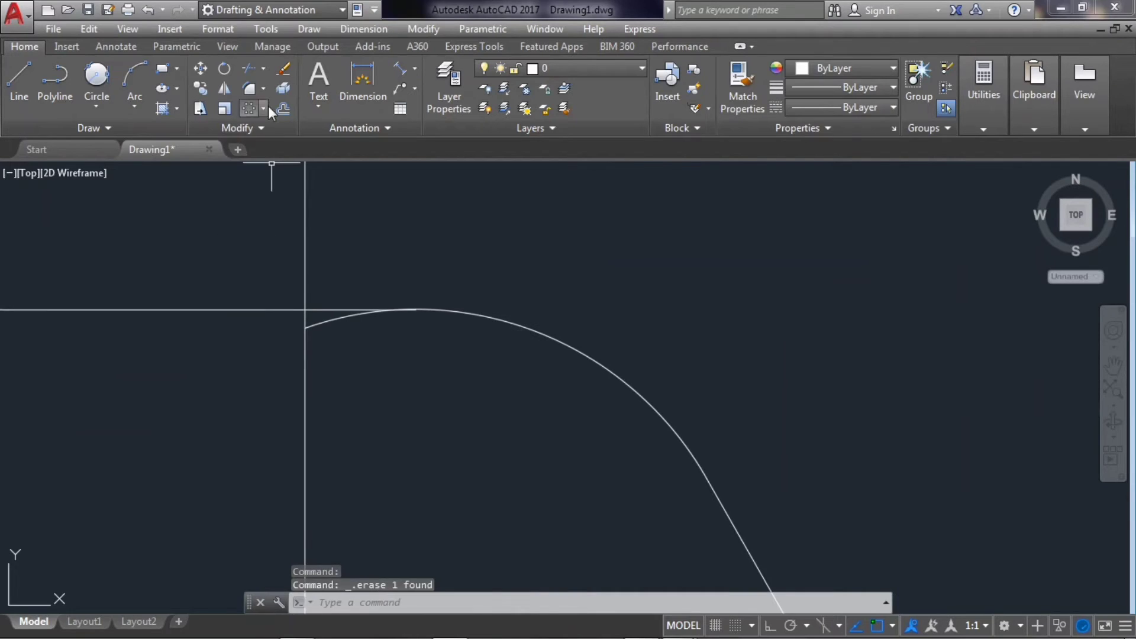
Trim the short arc stub left of the vertical line
click(248, 68)
key(Return)
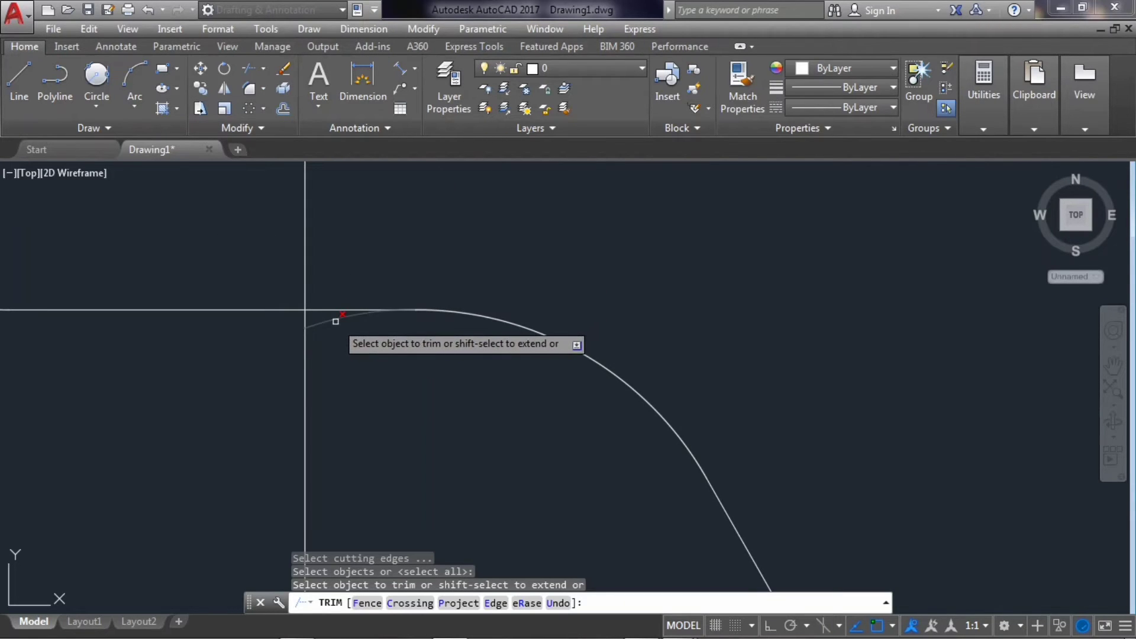
click(336, 321)
key(Escape)
scroll(415, 385, down, 3)
scroll(444, 456, down, 1)
scroll(447, 465, up, 4)
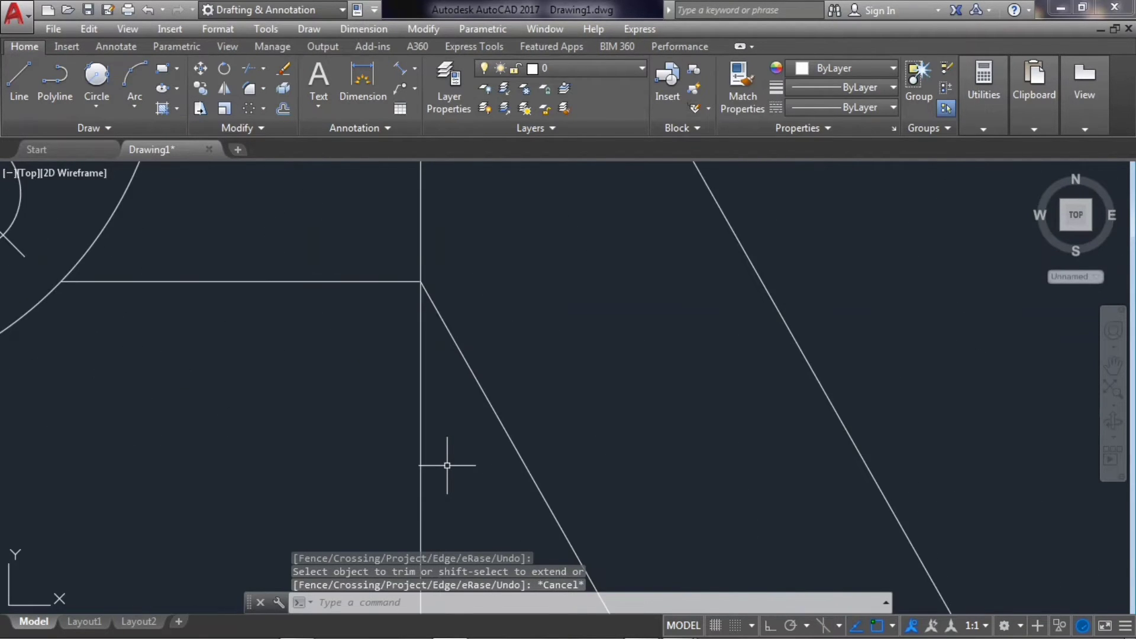
Draw two radius-12 tangent circles at the horizontal line's ends, against the diagonal line and the large arc
click(96, 106)
click(118, 231)
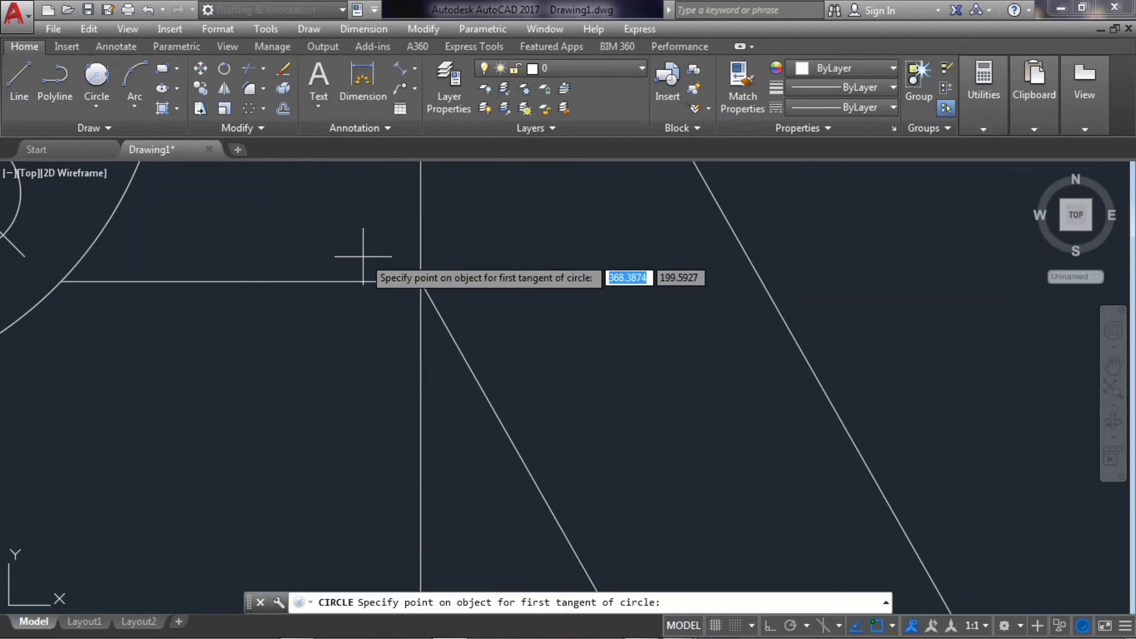
click(381, 282)
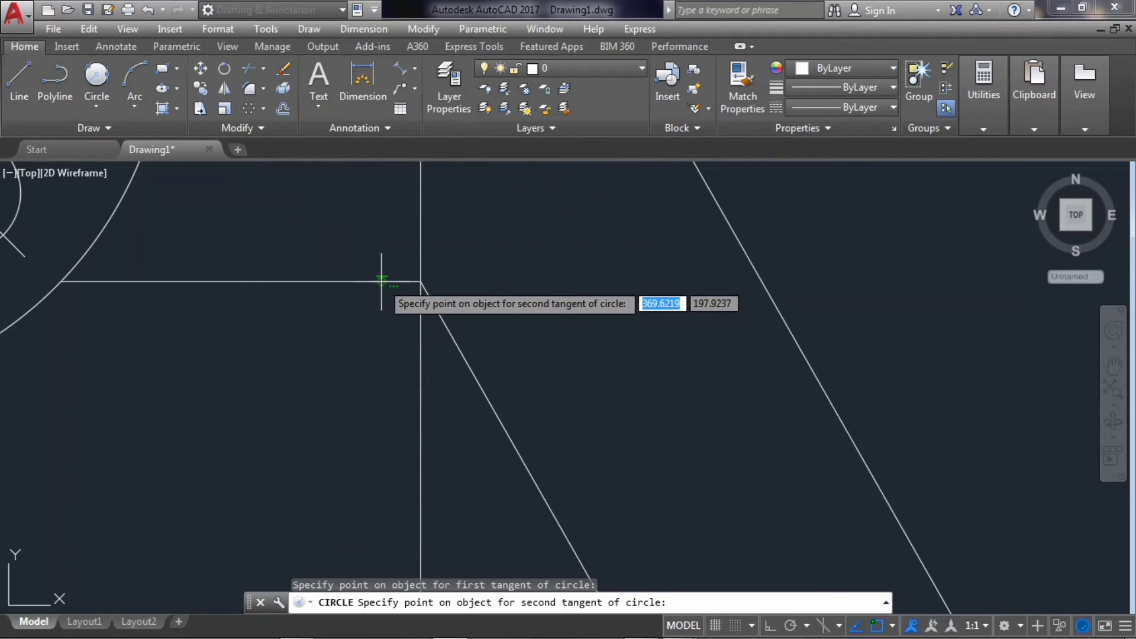
click(452, 343)
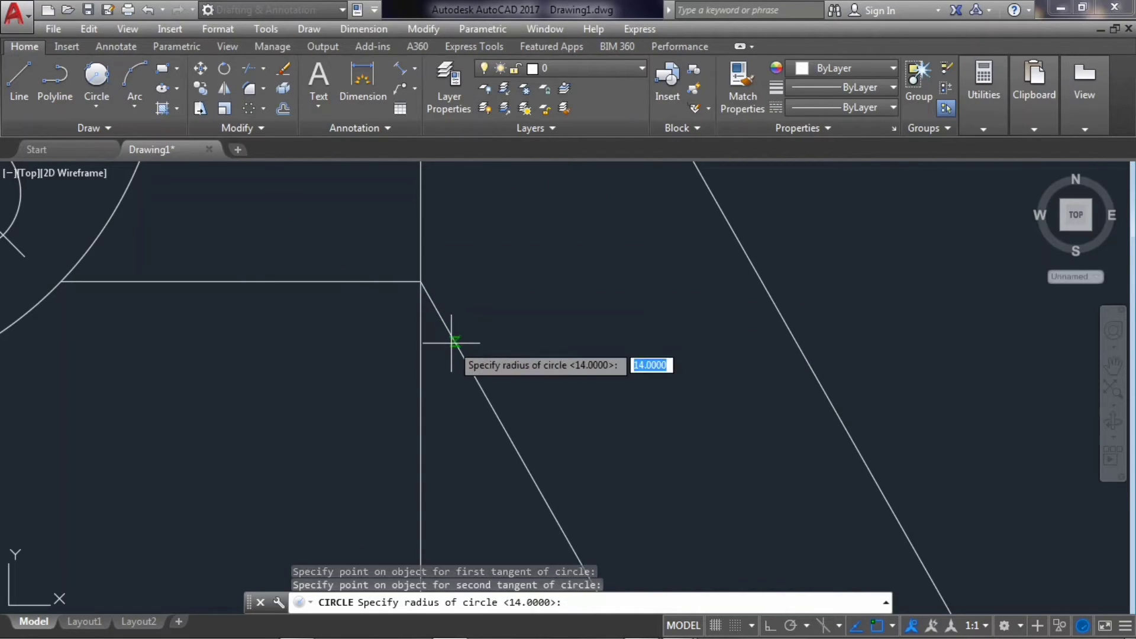
text(12)
key(Return)
scroll(452, 343, down, 2)
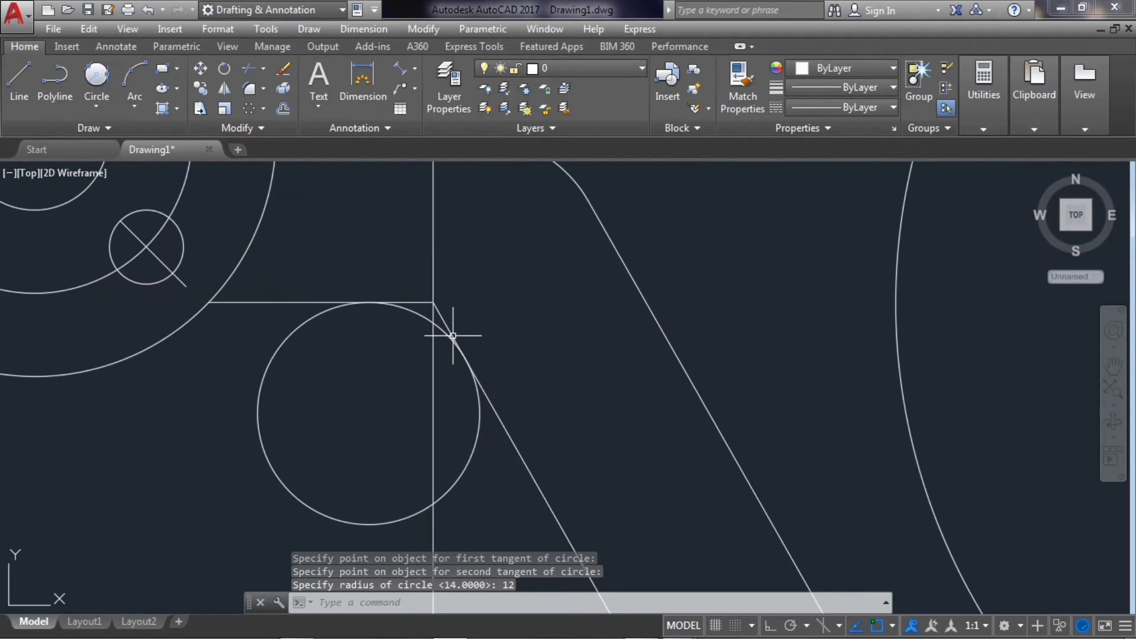
click(96, 77)
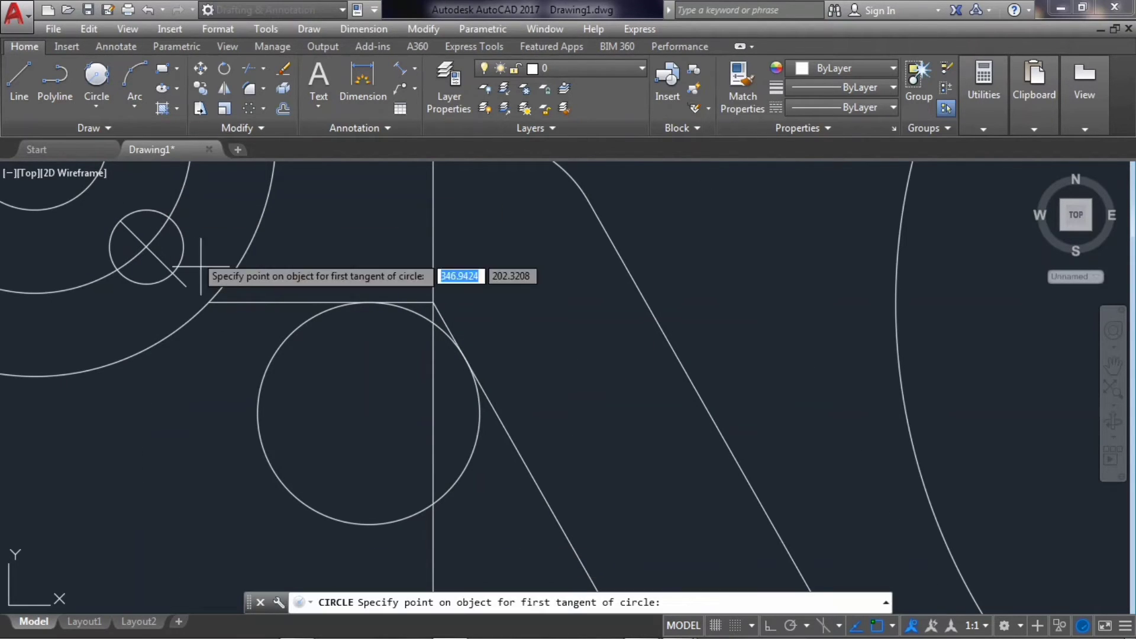
click(217, 308)
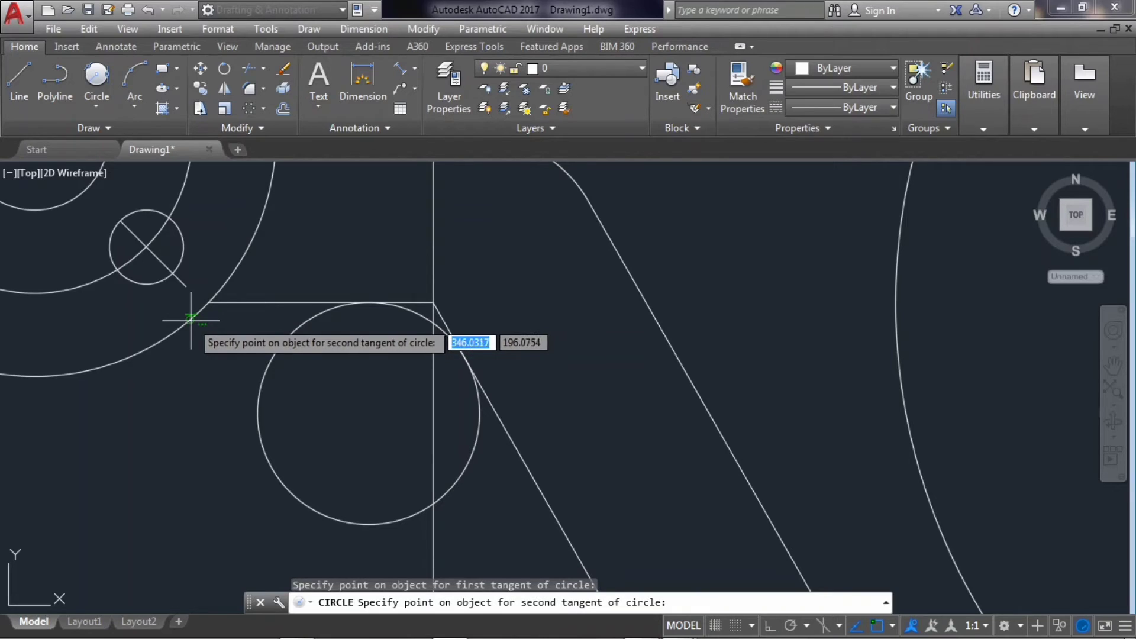
click(190, 321)
text(12)
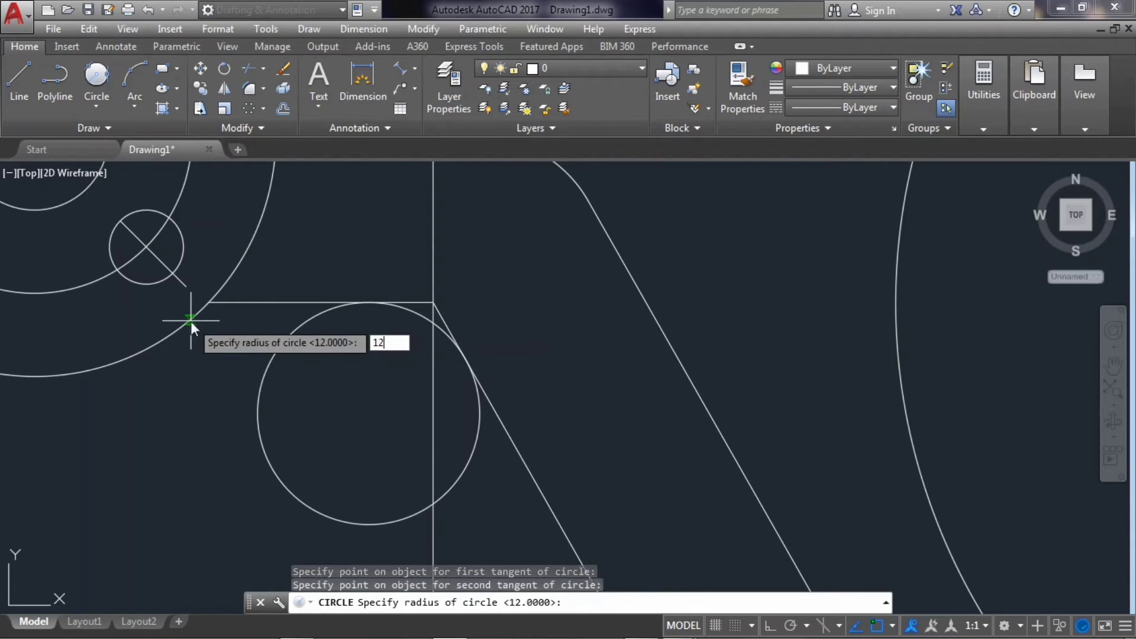
key(Return)
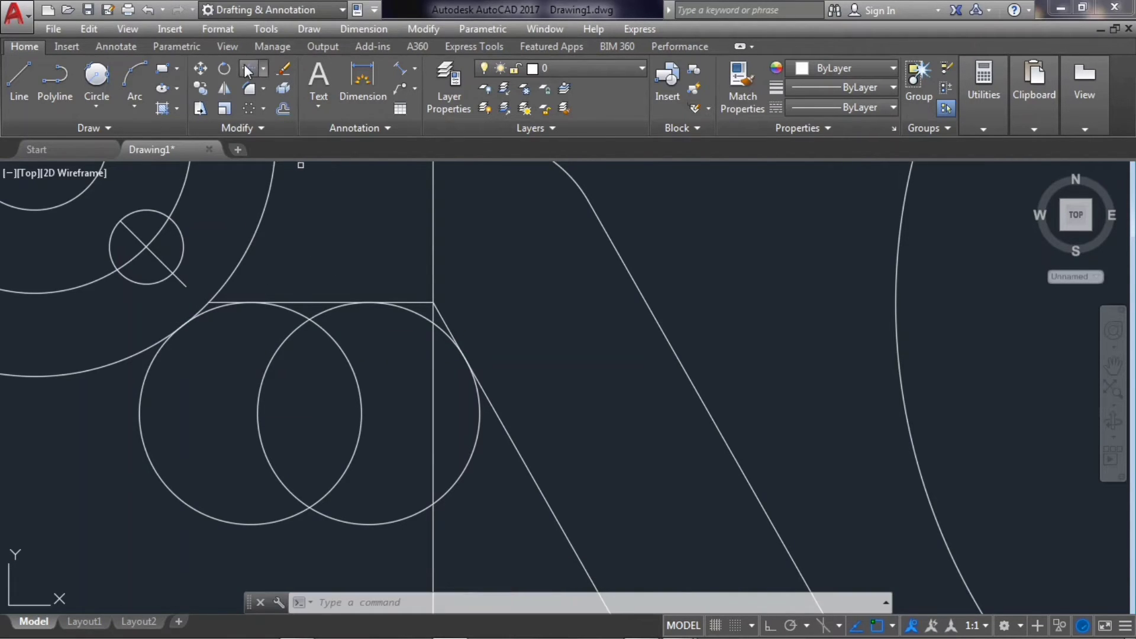
Trim the corner piece, the inner overlapping arcs and the leftover lower arcs around the radius-12 circles
click(283, 68)
key(Return)
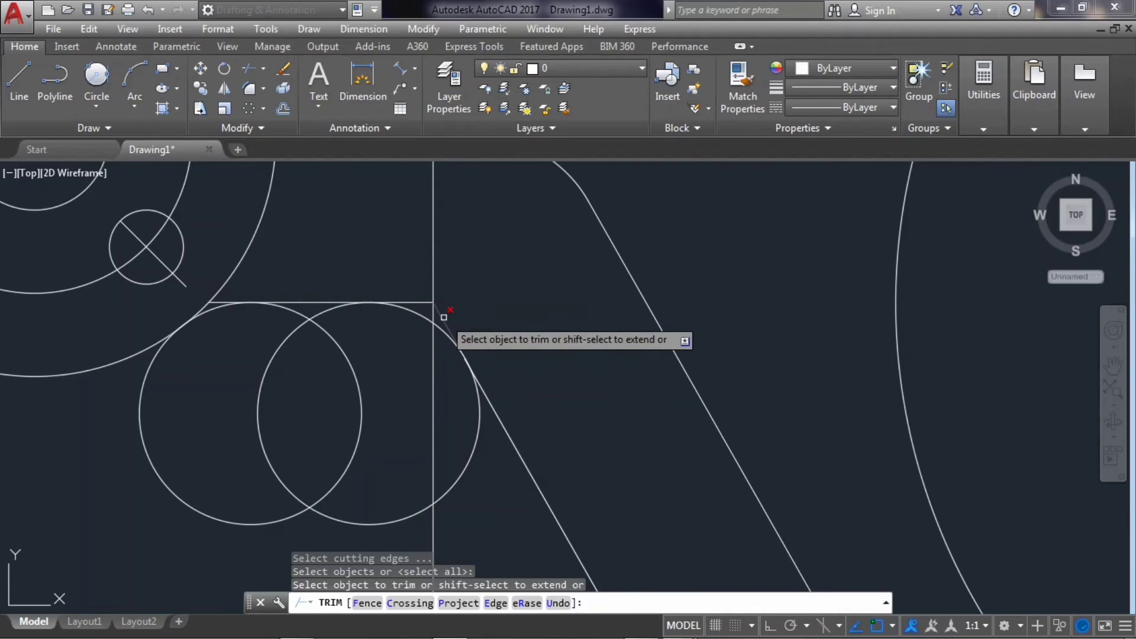
click(446, 315)
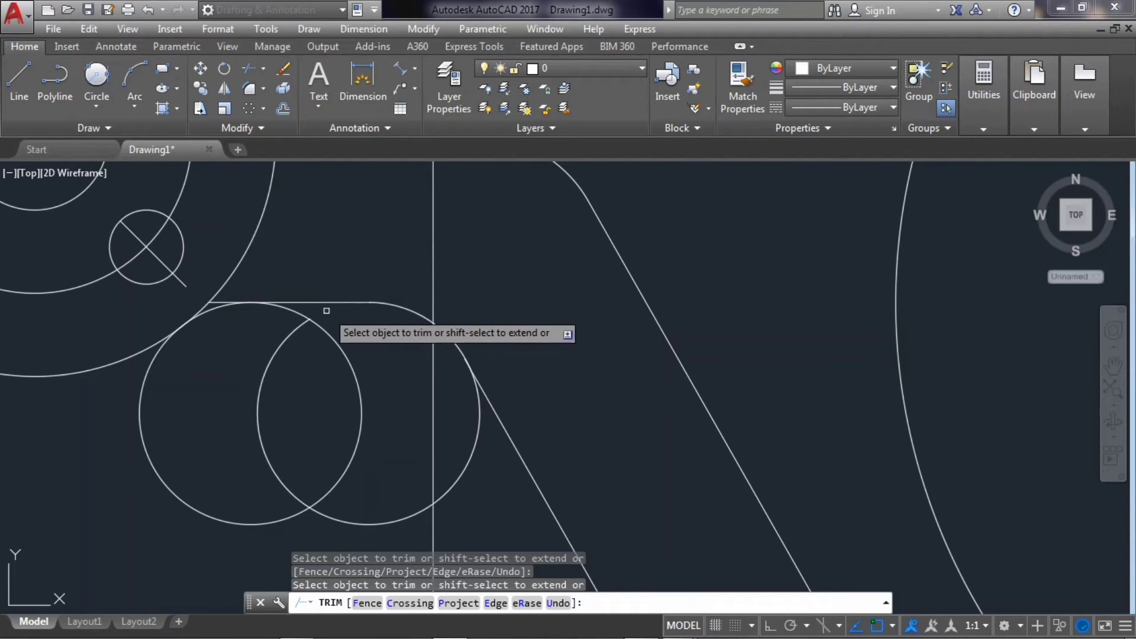
click(308, 317)
click(318, 328)
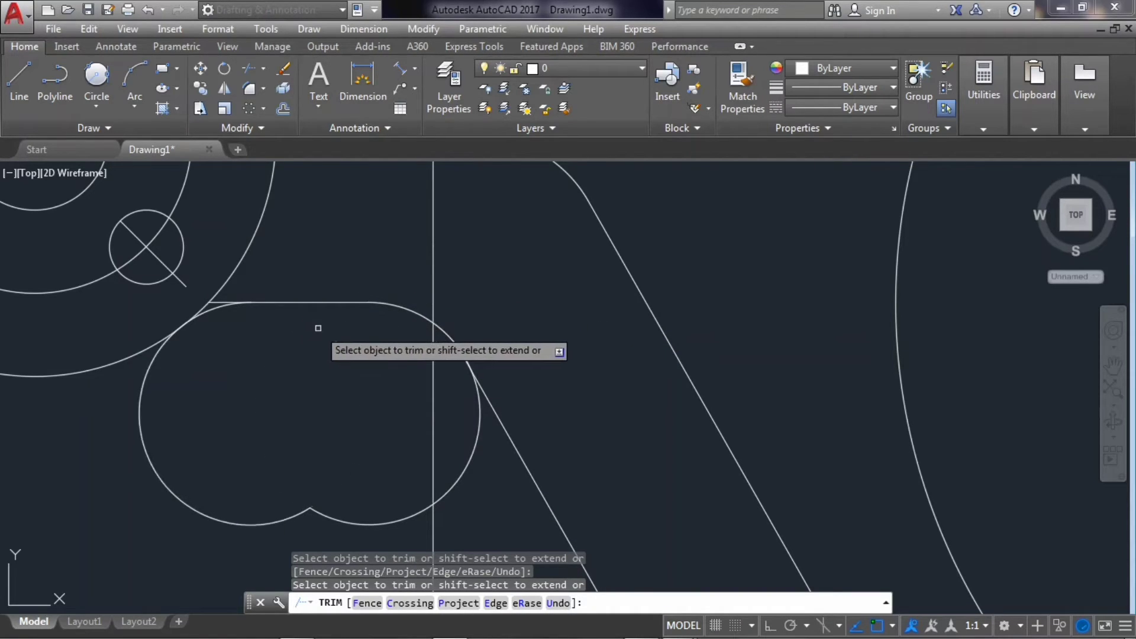
click(364, 514)
click(297, 516)
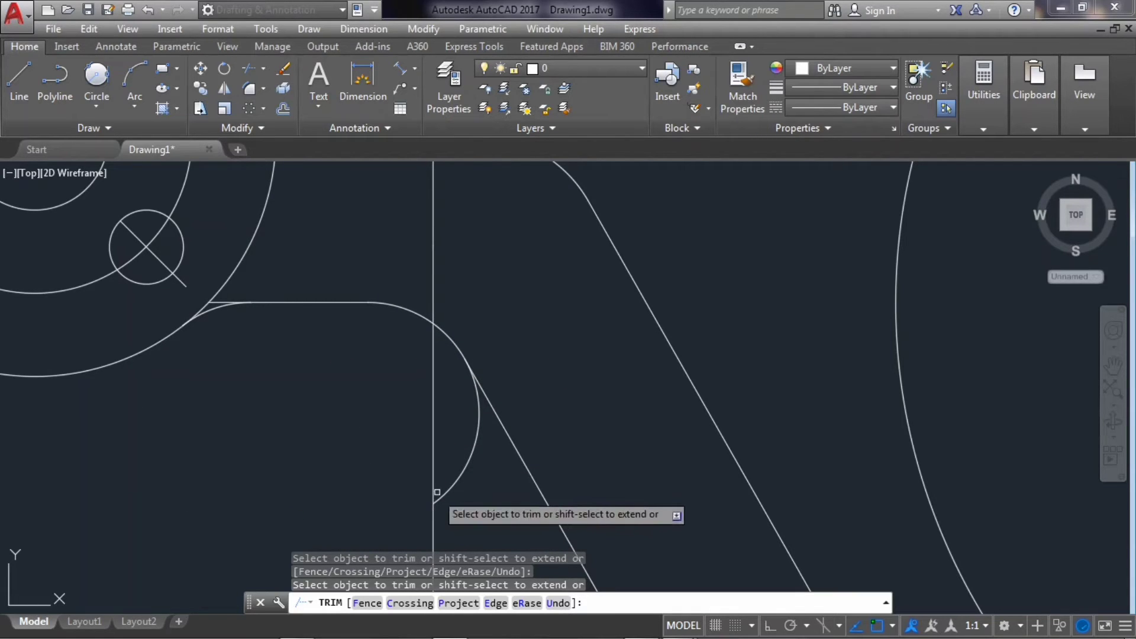
click(444, 486)
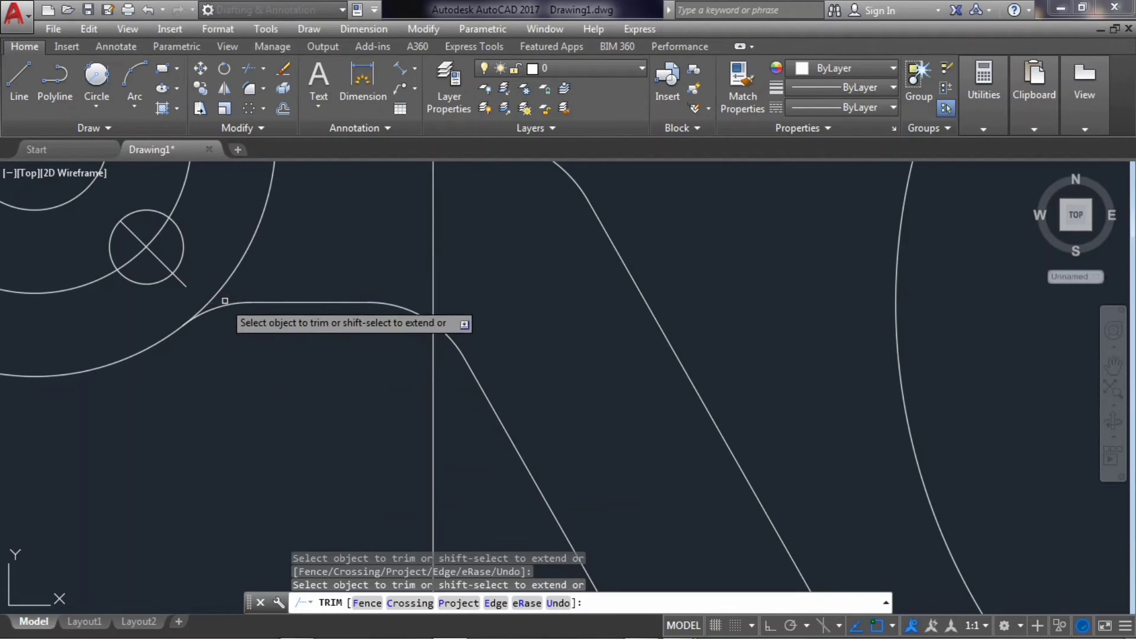
scroll(414, 328, down, 2)
scroll(398, 338, down, 2)
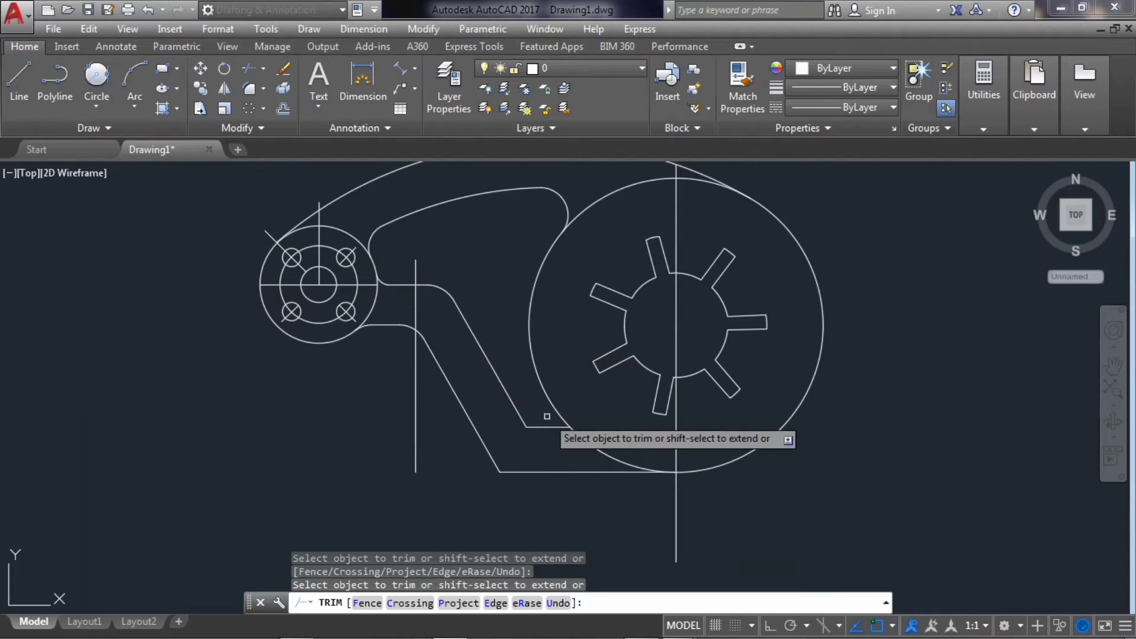
scroll(547, 416, up, 2)
scroll(535, 518, up, 2)
key(Escape)
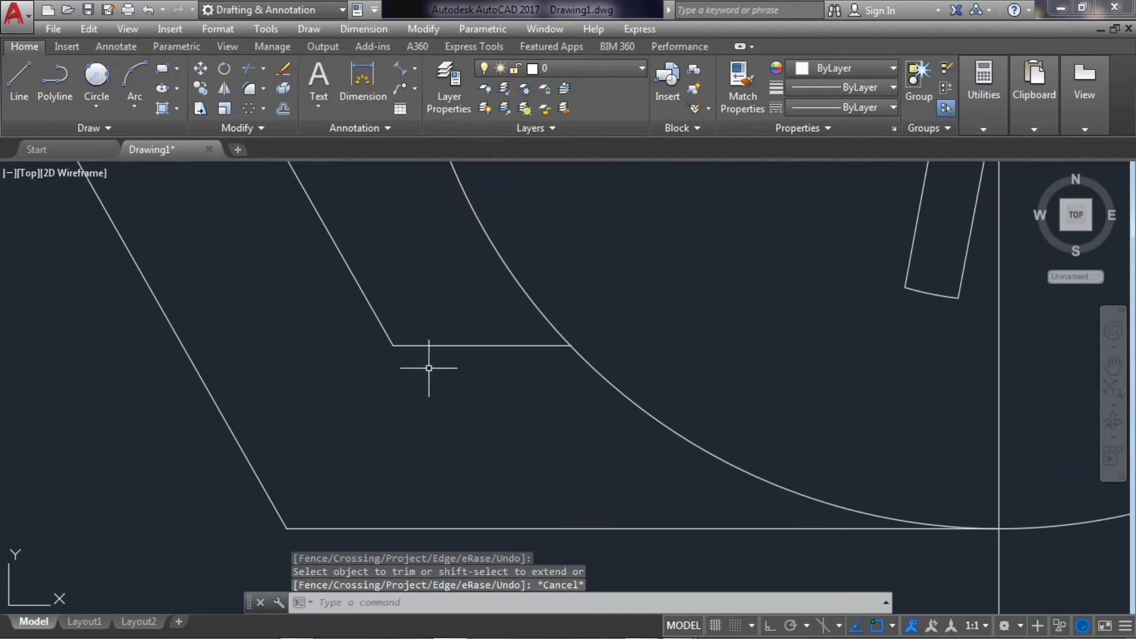
Draw a radius-8 circle tangent to the short horizontal line and the slanted line
click(104, 70)
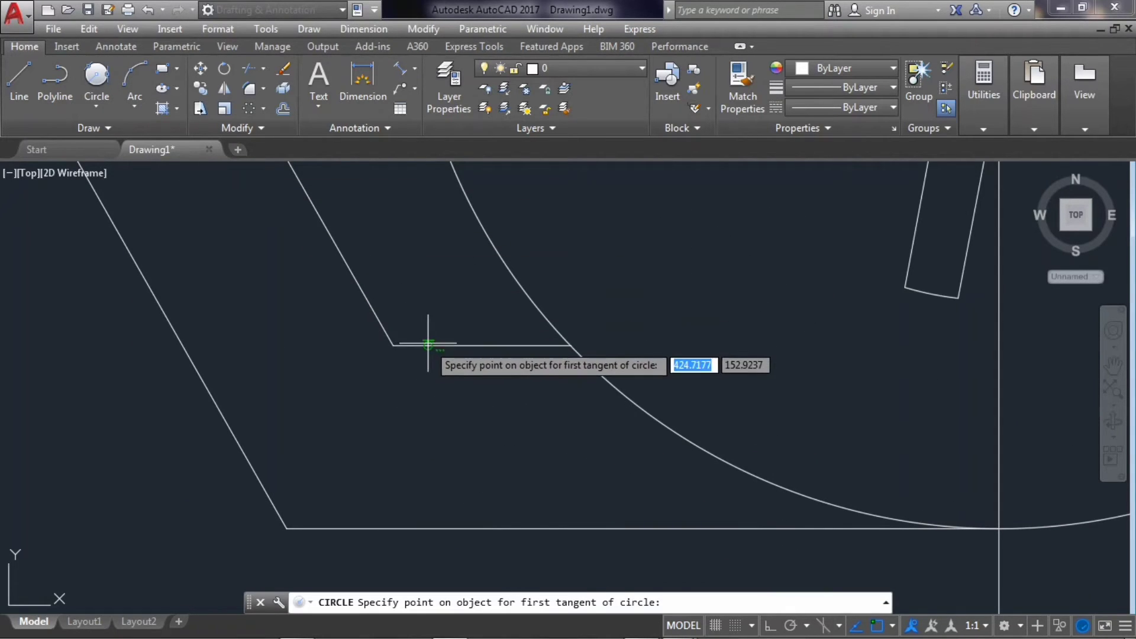
click(420, 345)
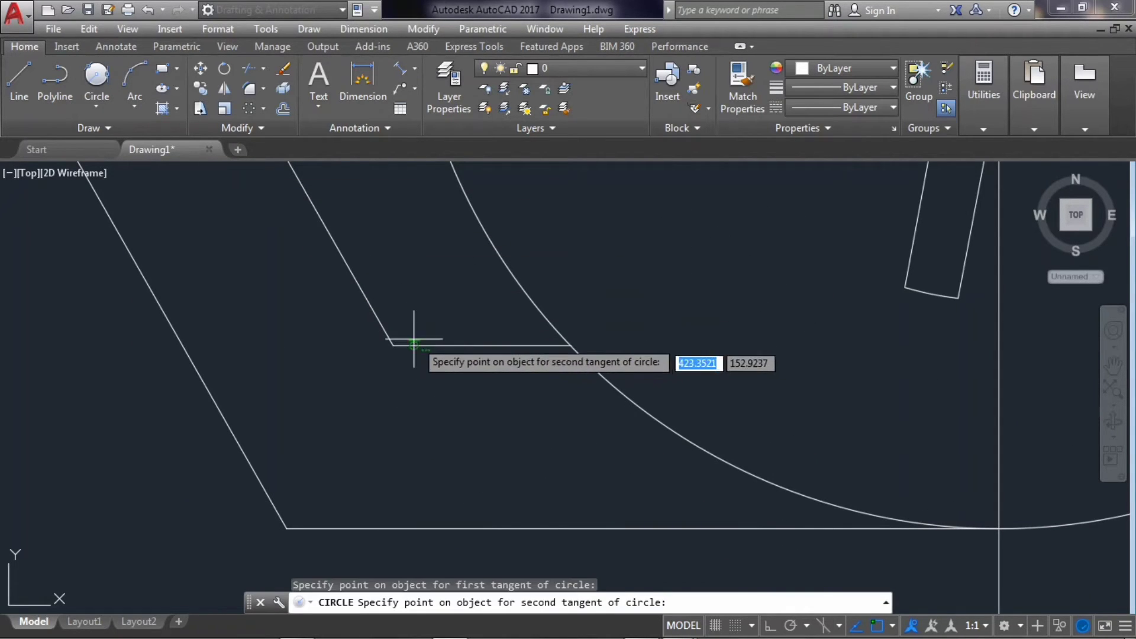
click(381, 319)
text(8)
key(Return)
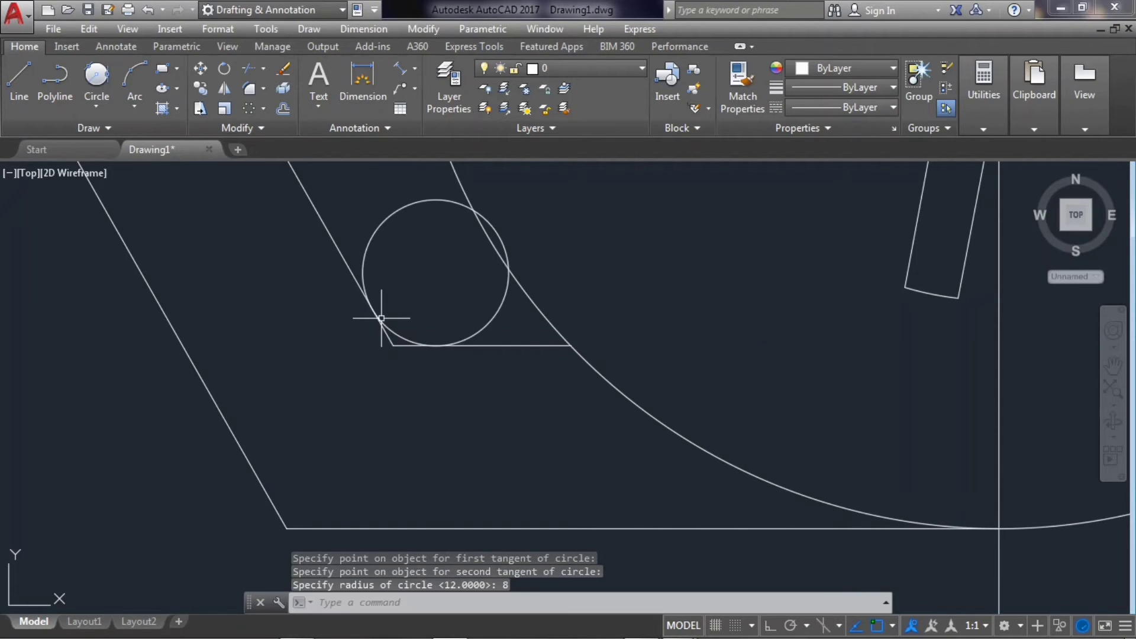
Draw a trial radius-5 circle tangent to the horizontal line and large arc, then delete it
click(97, 75)
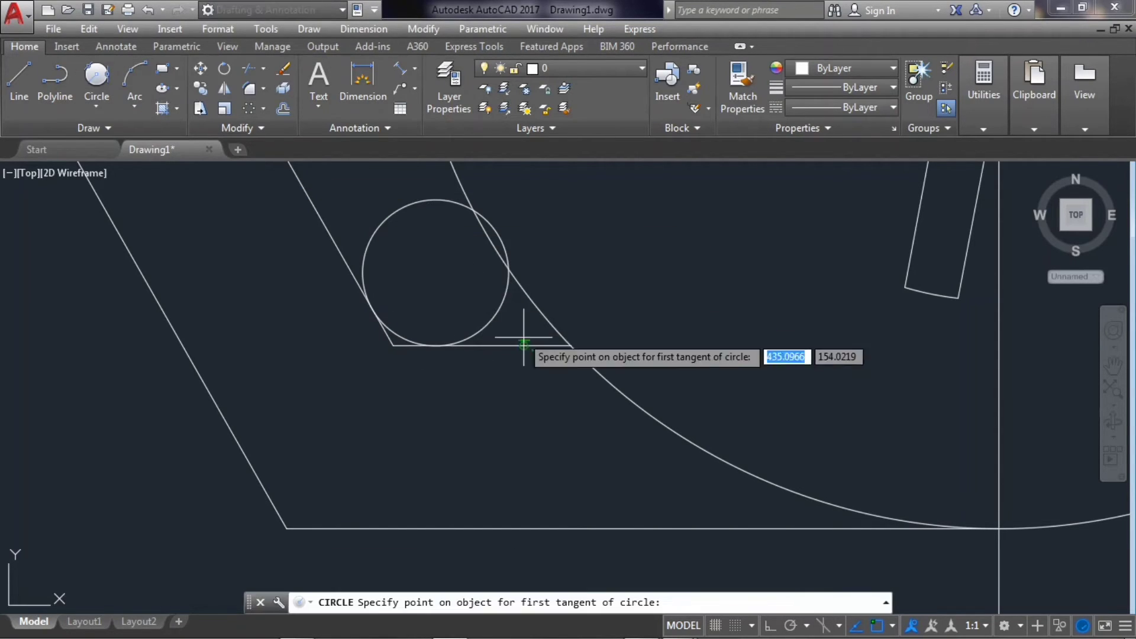
click(540, 346)
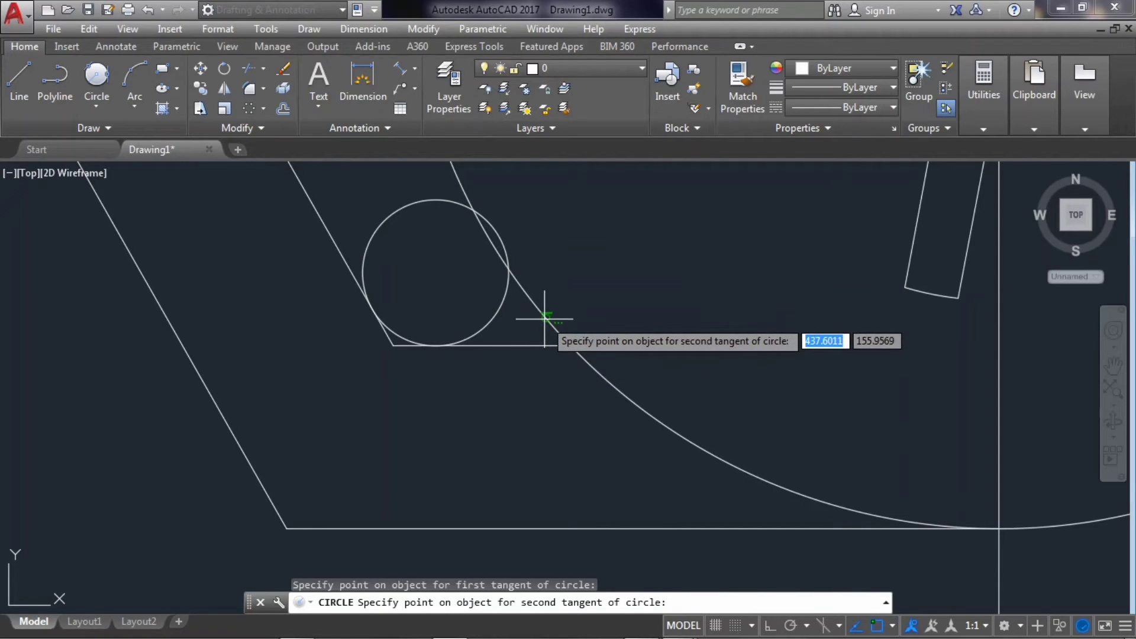
click(544, 319)
text(5)
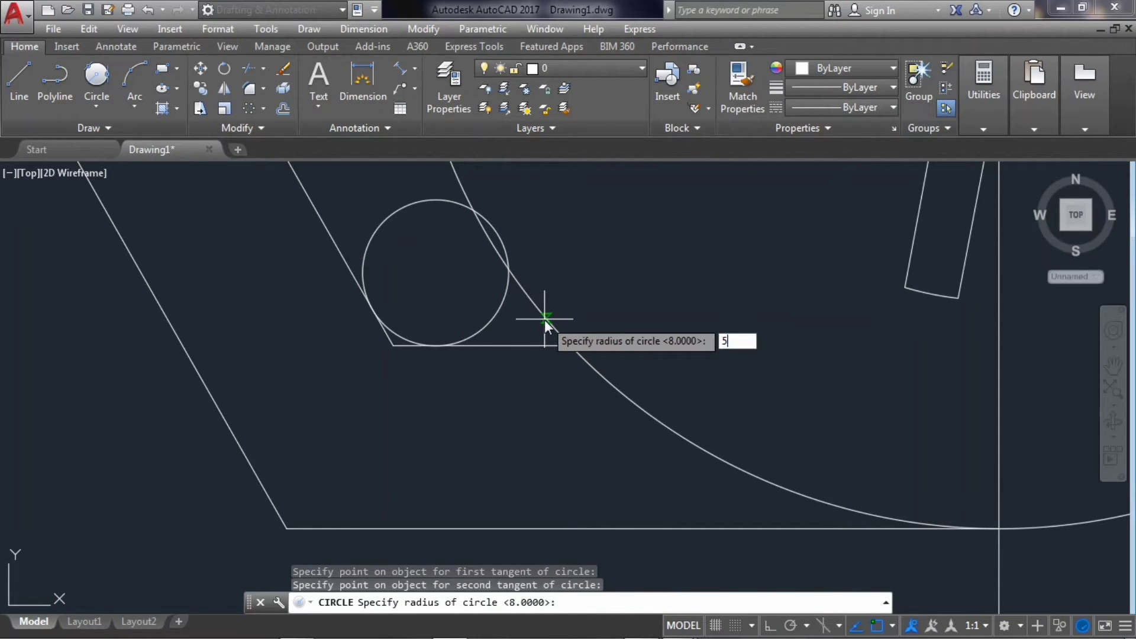
key(Return)
click(518, 373)
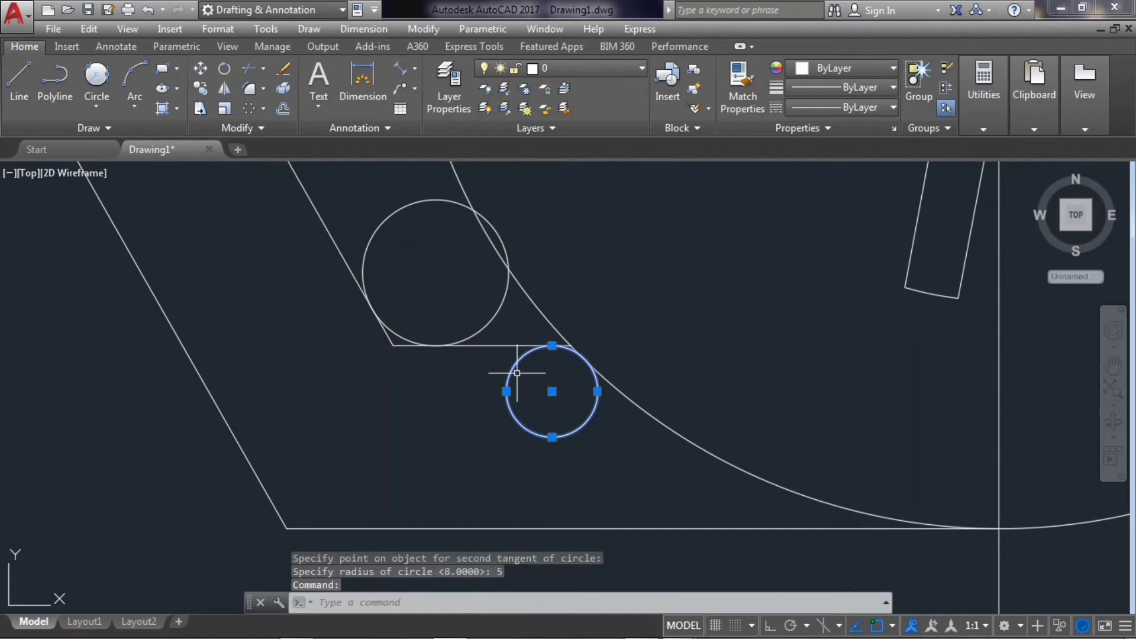
key(Delete)
Redraw the radius-5 tangent circle at the same spot and delete it again
click(96, 77)
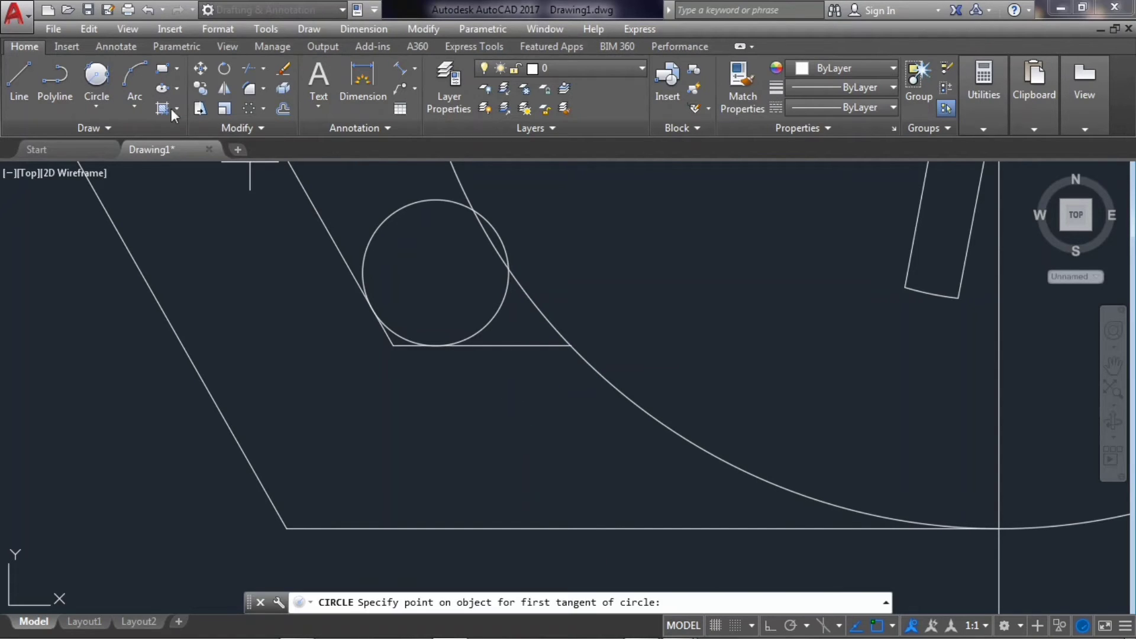
click(536, 339)
click(541, 319)
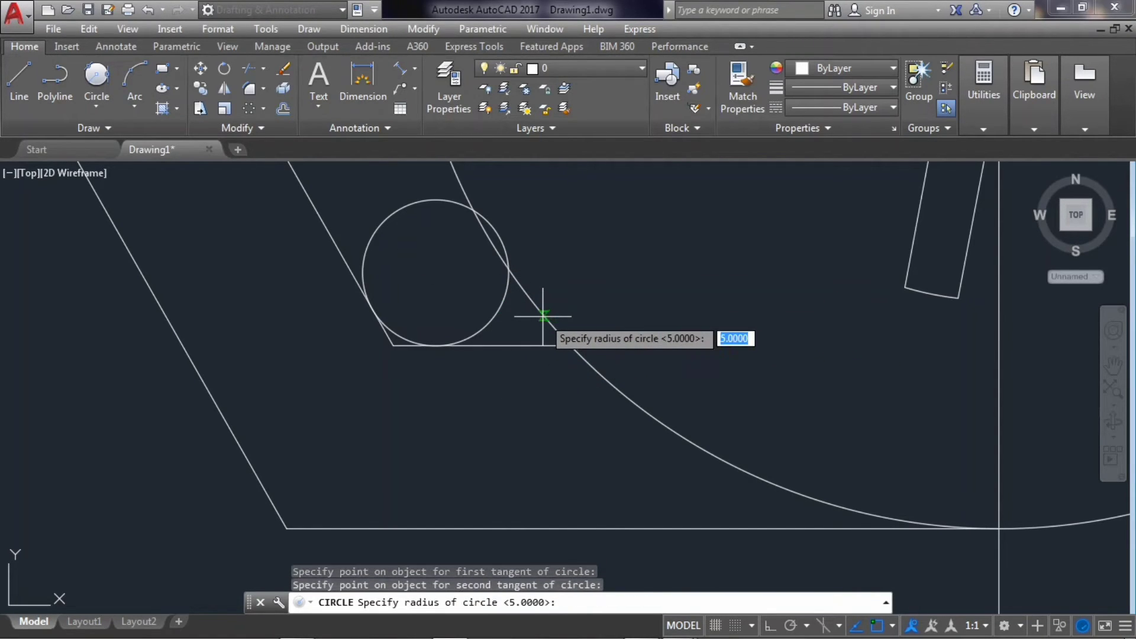
text(5)
key(Return)
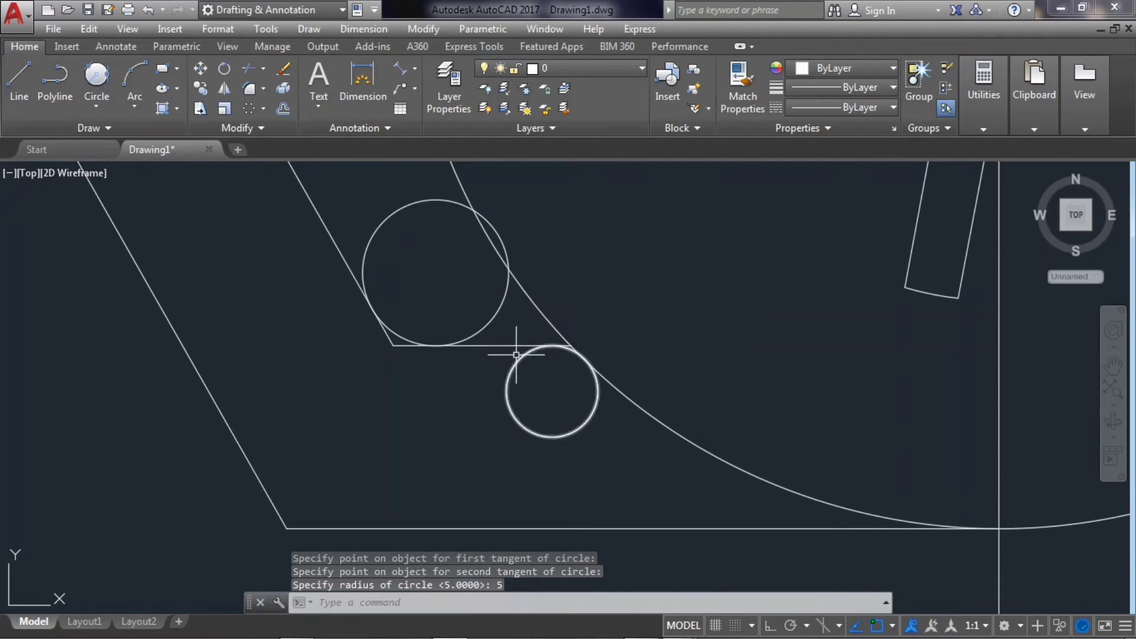
click(514, 365)
key(Delete)
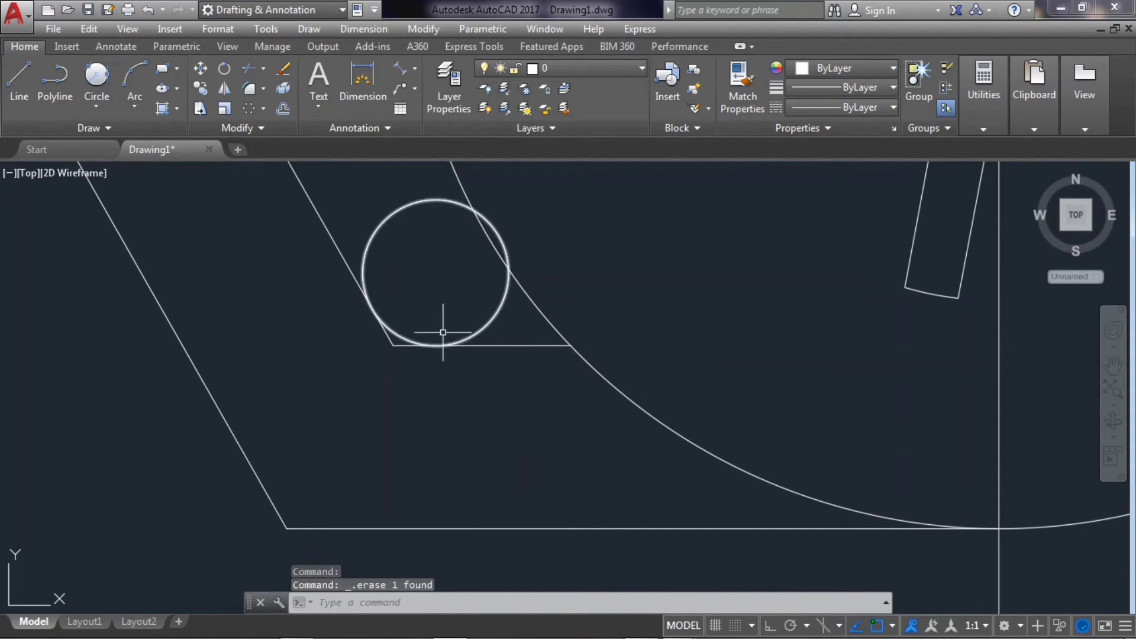
Trim away the radius-8 circle's upper arc and the leftover arc piece
click(250, 68)
key(Return)
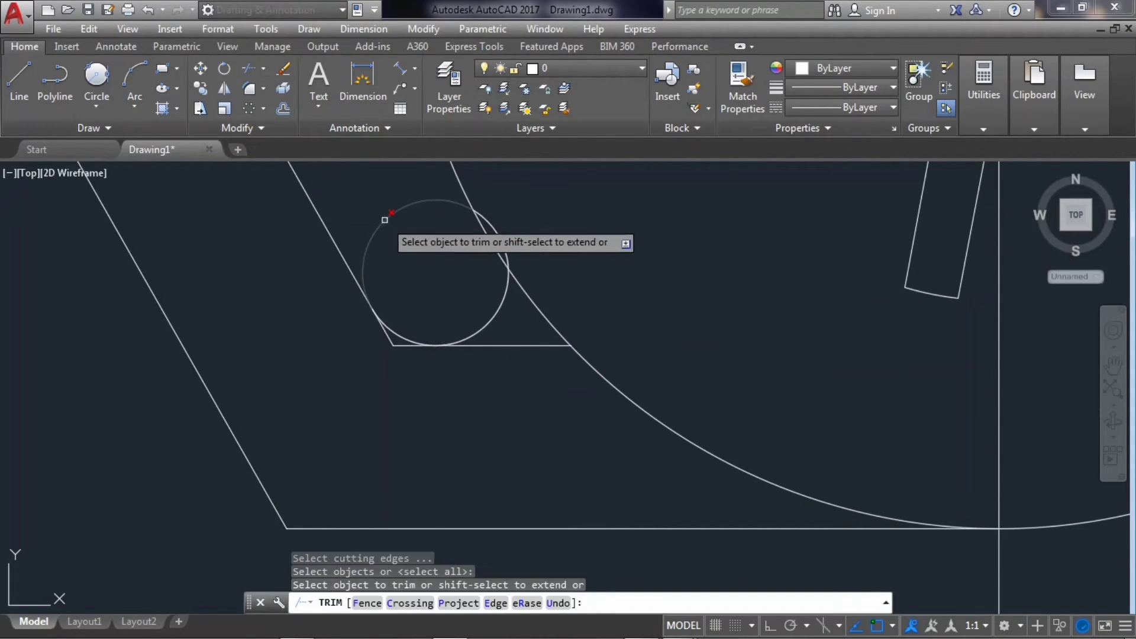
click(384, 218)
click(507, 288)
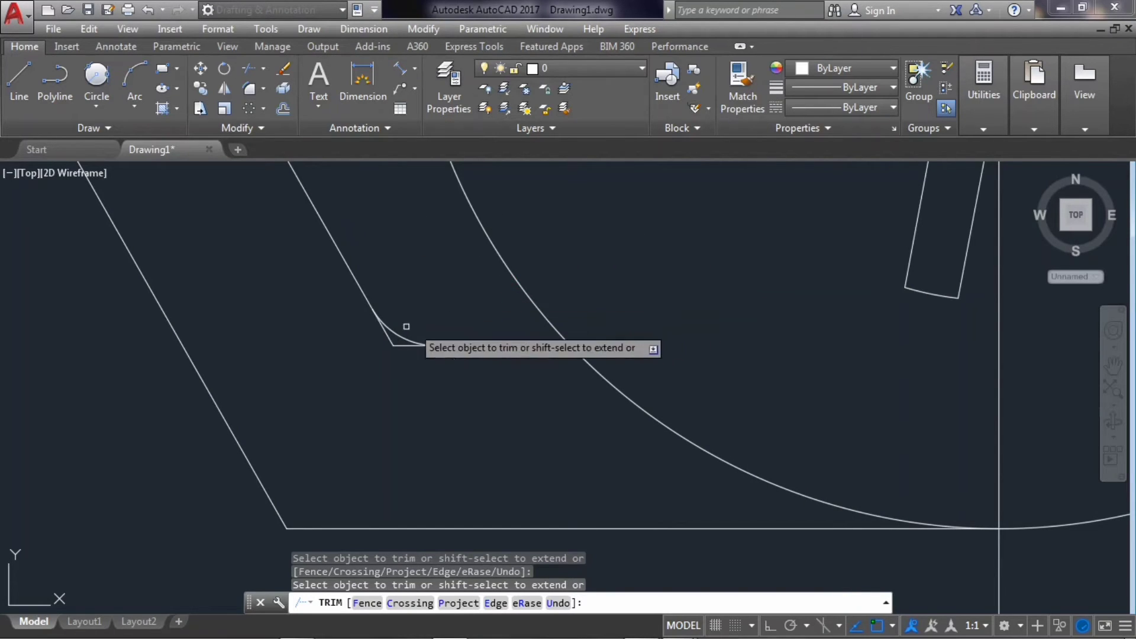
scroll(403, 345, down, 2)
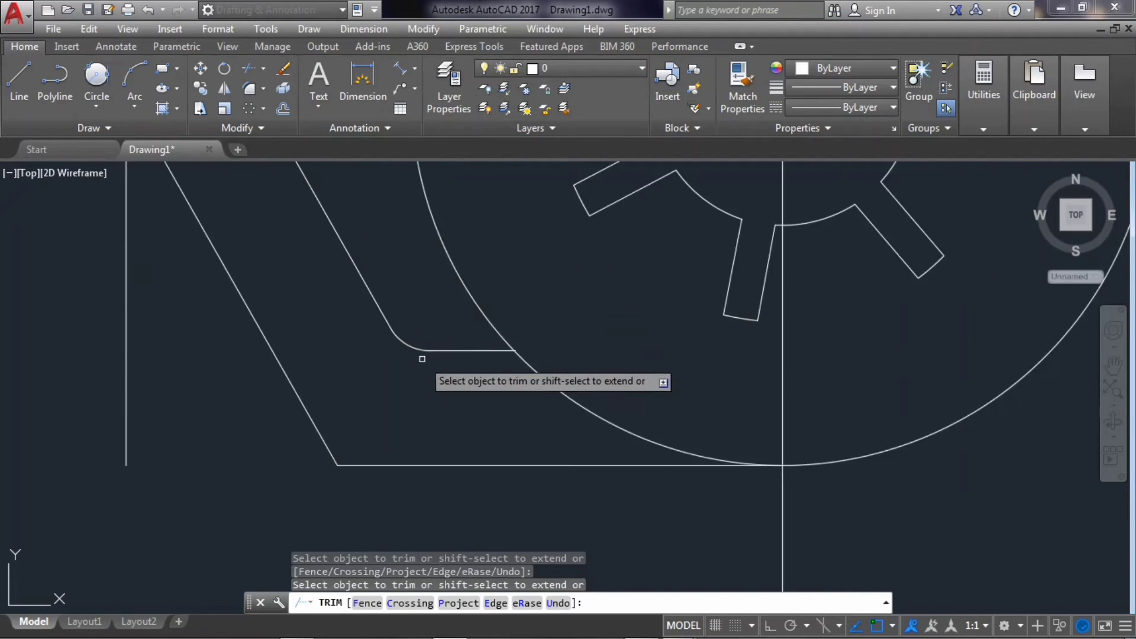
scroll(421, 358, down, 2)
key(Escape)
scroll(487, 343, up, 4)
scroll(487, 343, up, 3)
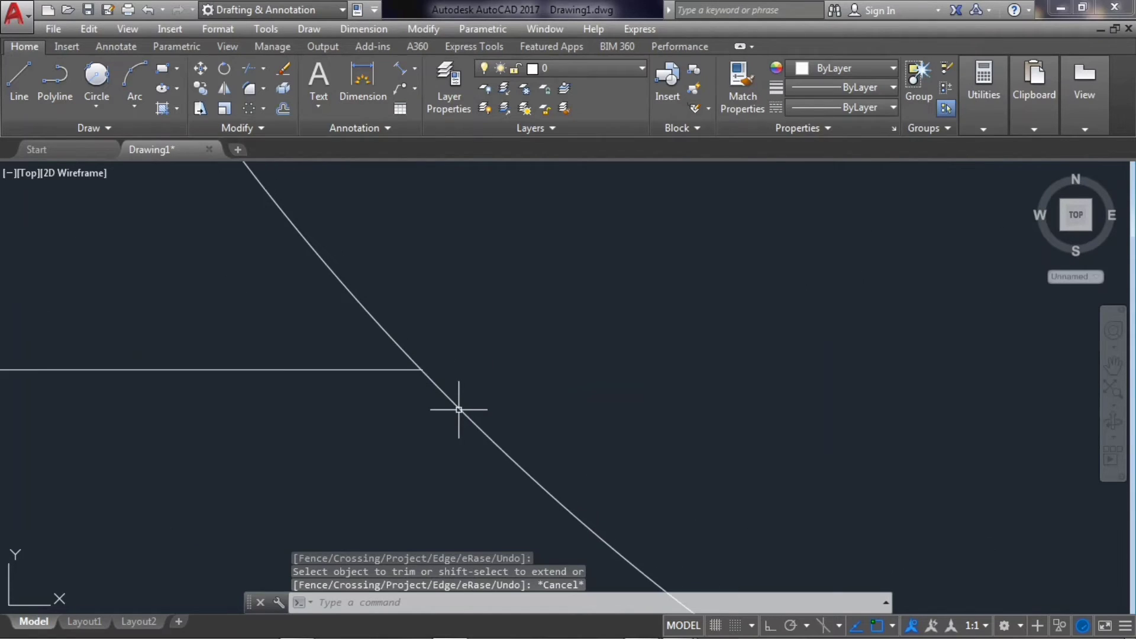
Add a radius-5 circle tangent to the horizontal and diagonal lines, and delete the old small circle
click(96, 77)
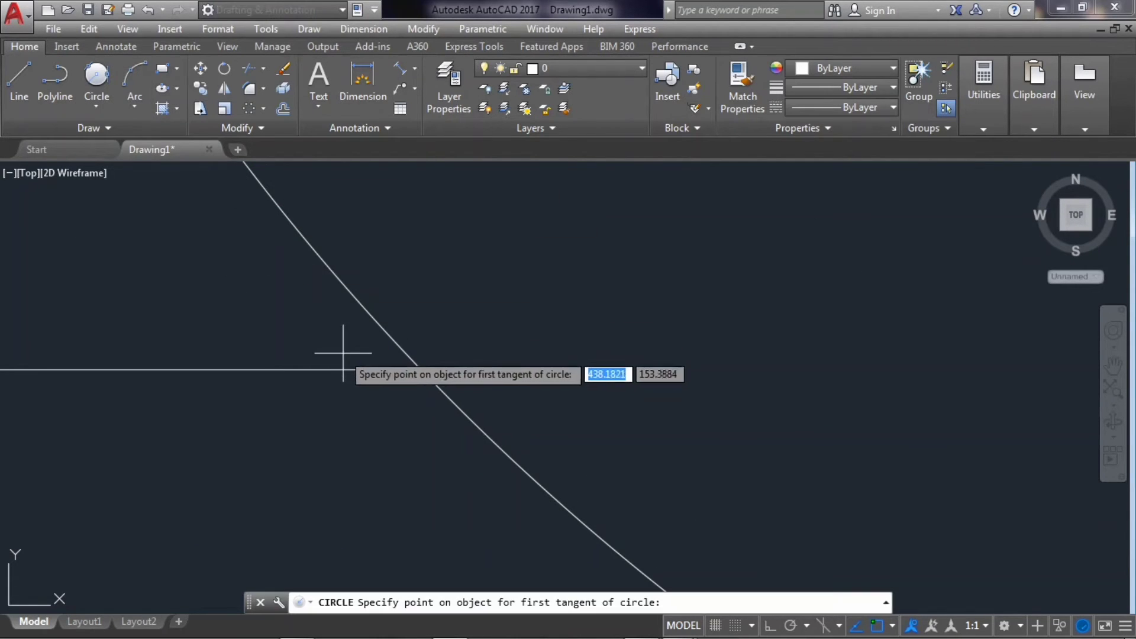
click(352, 369)
click(372, 317)
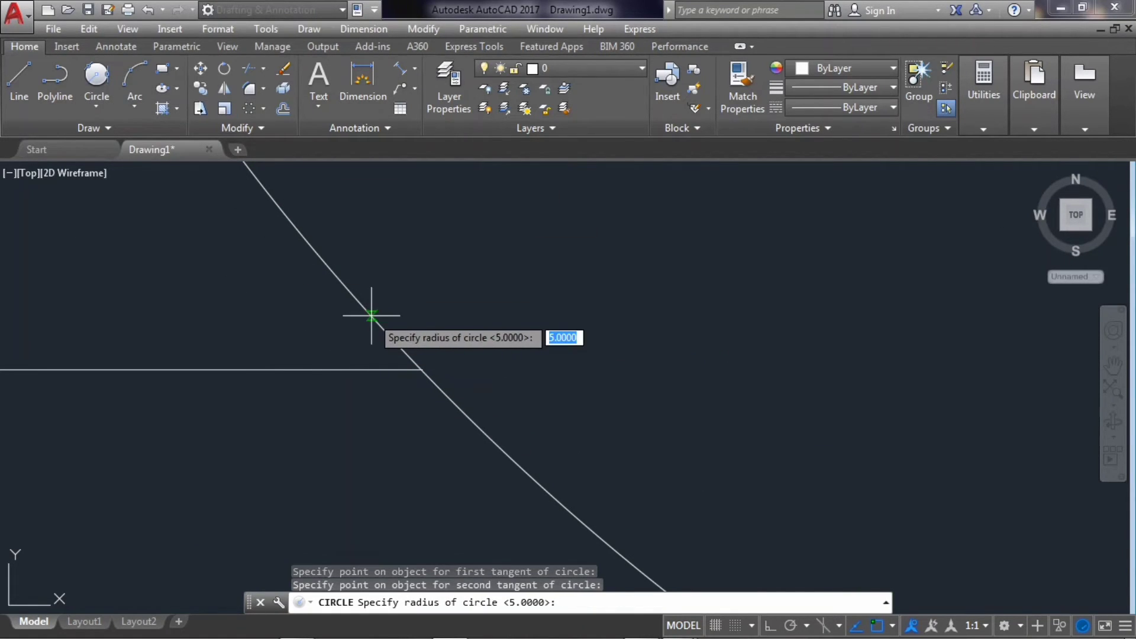
text(5)
key(Return)
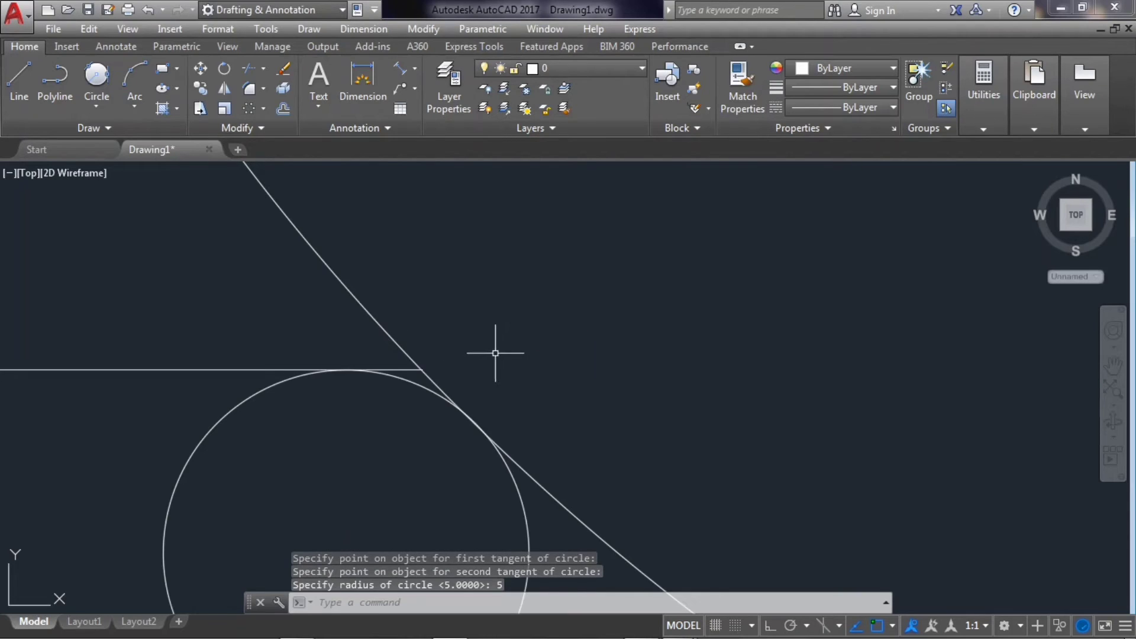
scroll(496, 355, down, 3)
scroll(503, 363, down, 4)
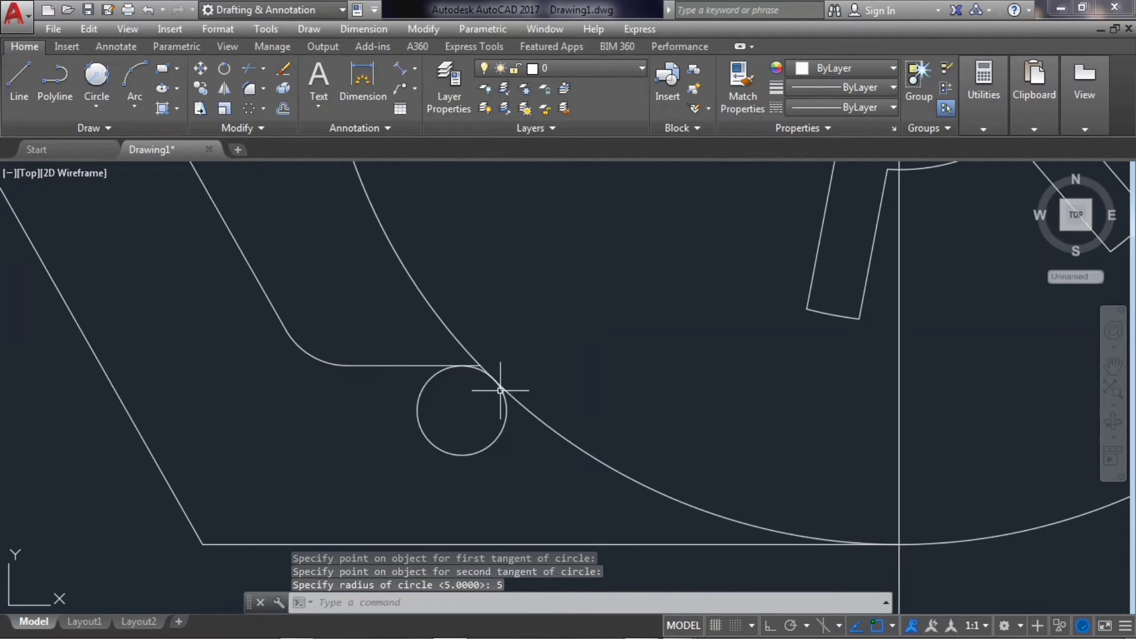
click(506, 428)
key(Delete)
Draw a radius-5 circle tangent to the large arc and the short horizontal line
click(106, 75)
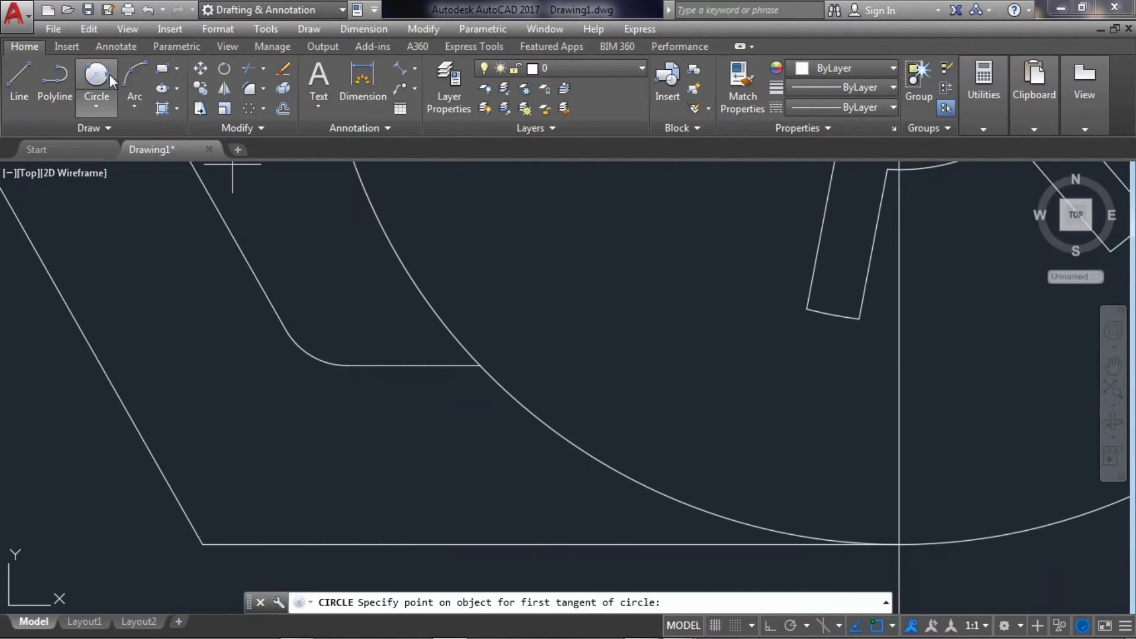
scroll(442, 357, up, 2)
click(451, 311)
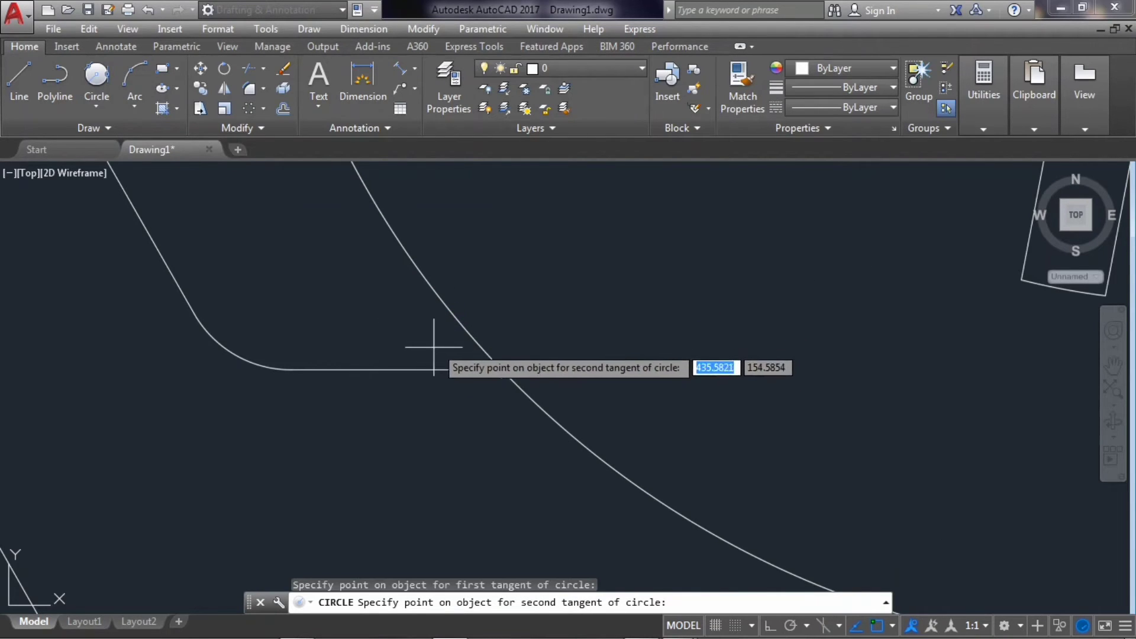
click(421, 370)
text(5)
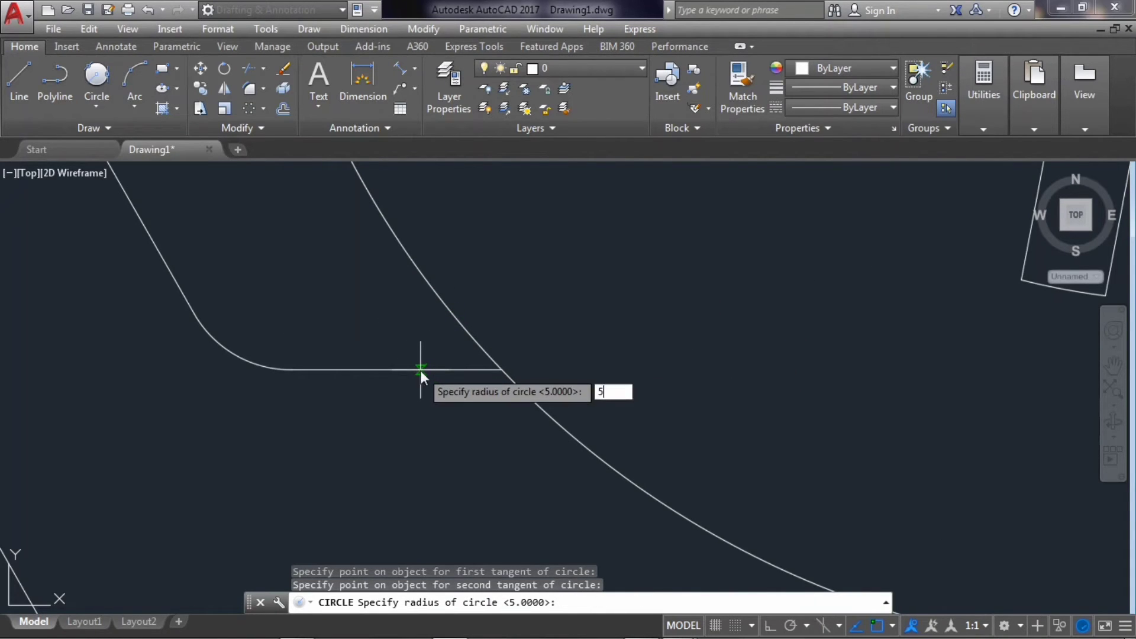
key(Return)
scroll(424, 358, down, 2)
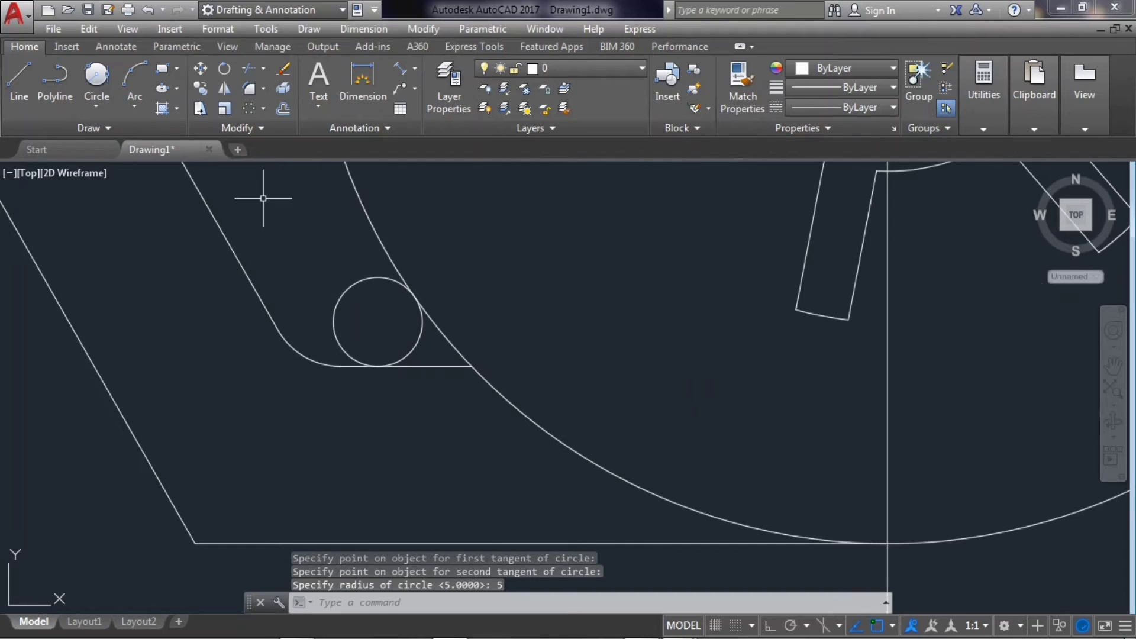
Trim the radius-5 circle's upper part and the horizontal line beyond it into a fillet
click(242, 72)
key(Return)
click(359, 283)
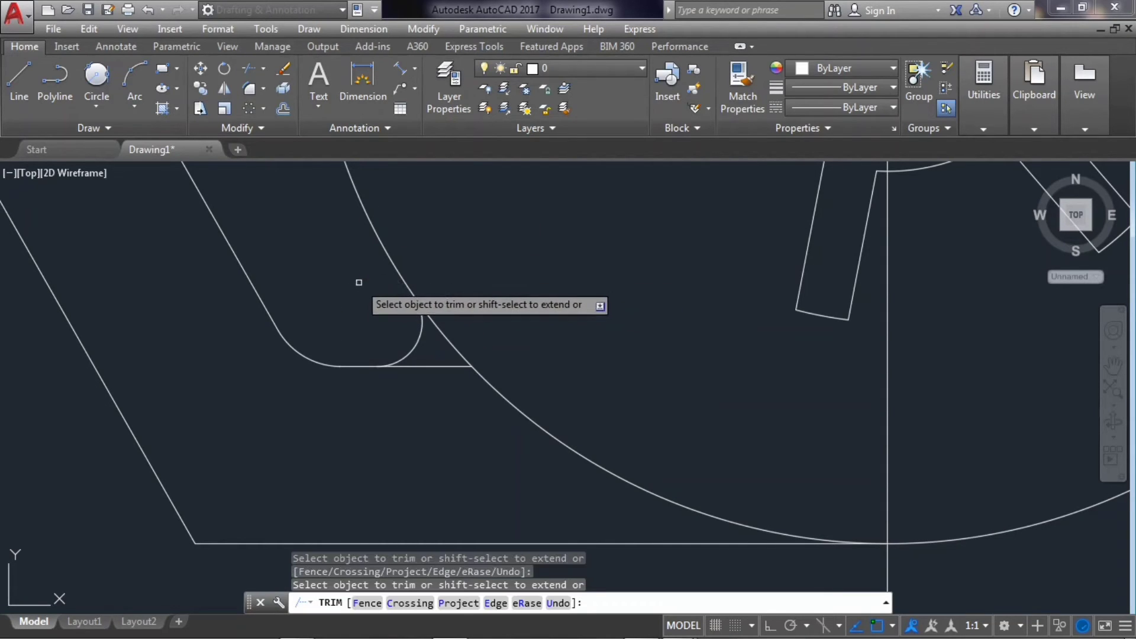
click(422, 365)
key(Escape)
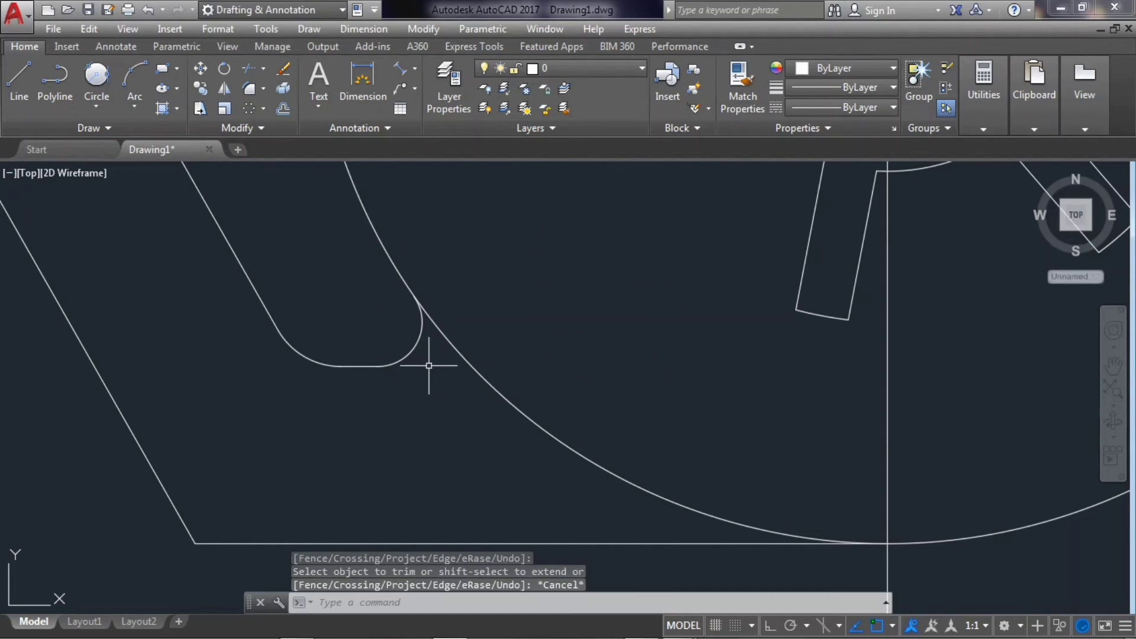
Draw a radius-20 circle tangent to the slanted line and the bottom line
scroll(203, 579, down, 3)
scroll(198, 589, down, 2)
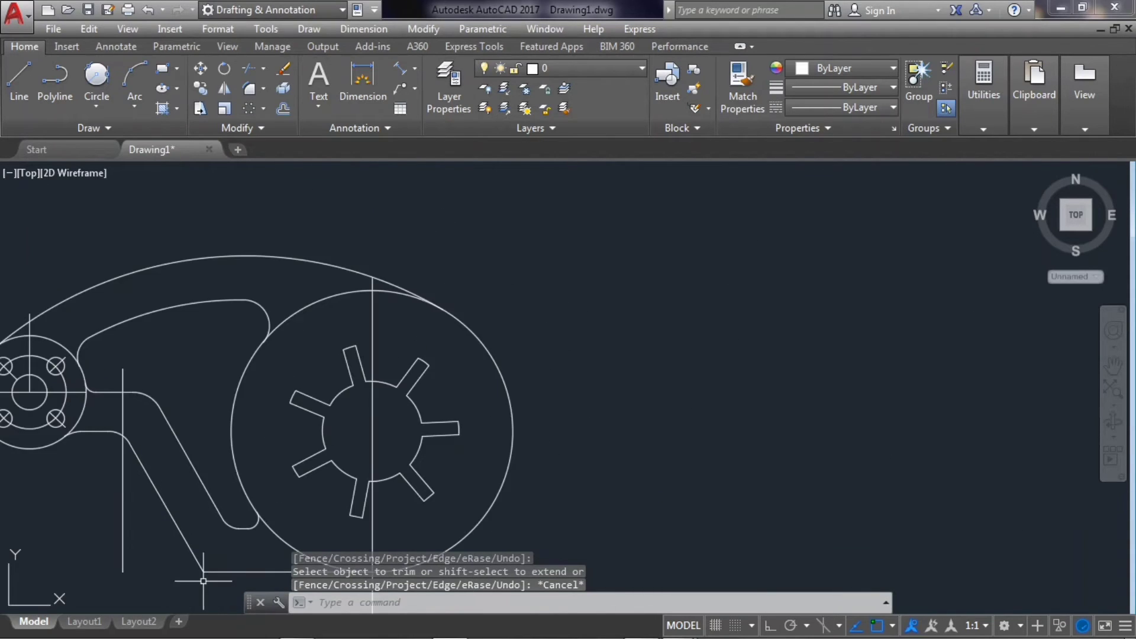
scroll(194, 595, up, 3)
scroll(194, 595, up, 3)
scroll(194, 596, down, 2)
scroll(199, 586, down, 2)
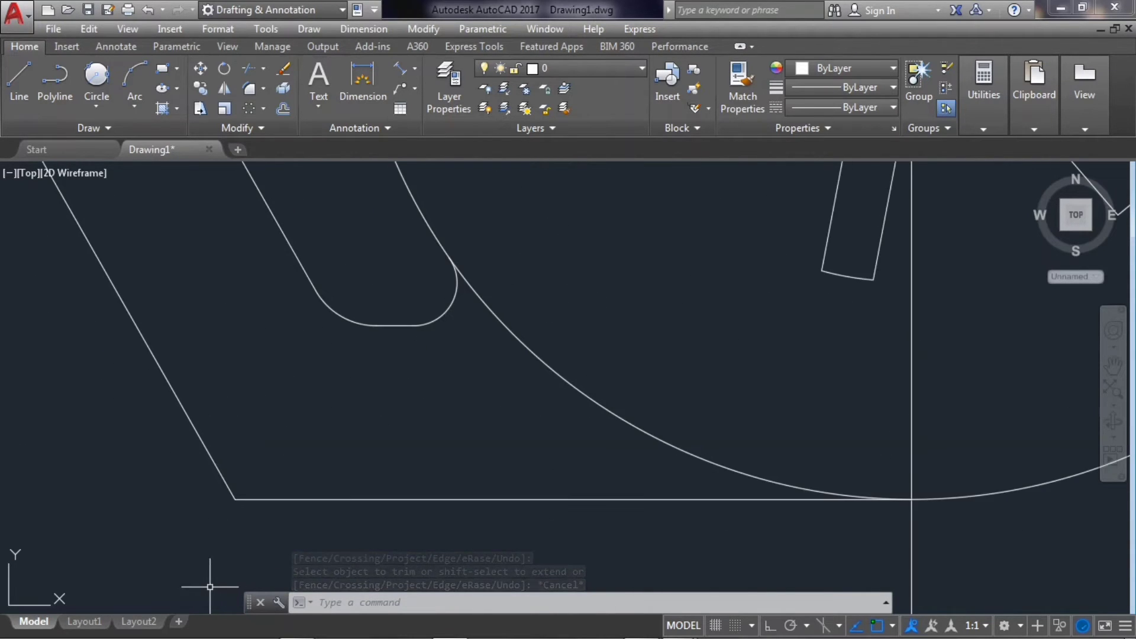
click(96, 77)
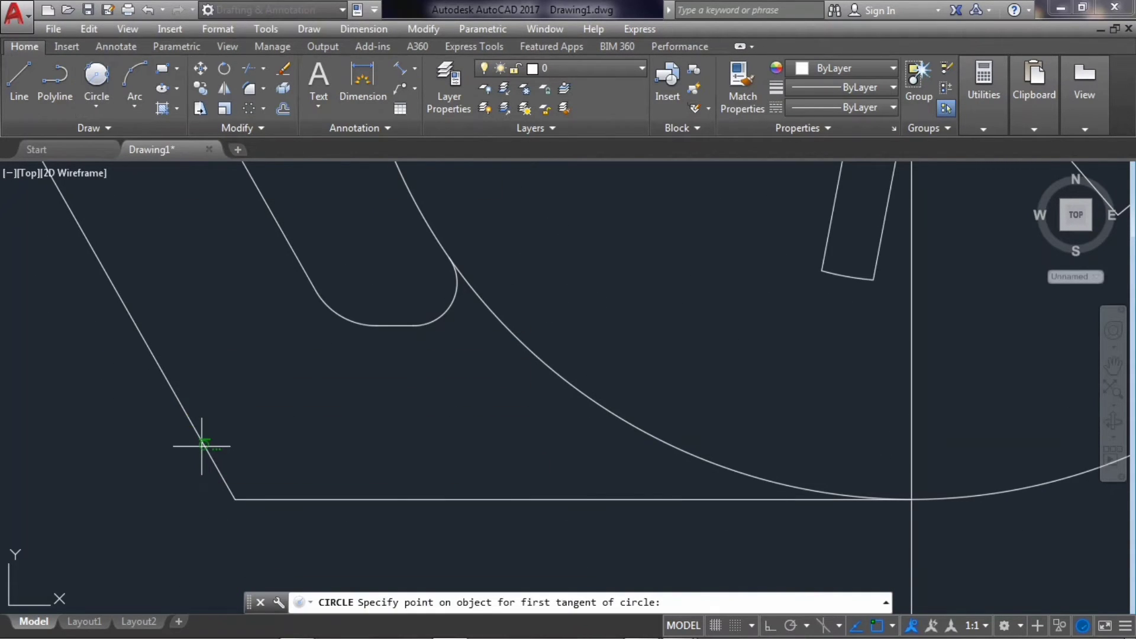
click(216, 465)
click(283, 498)
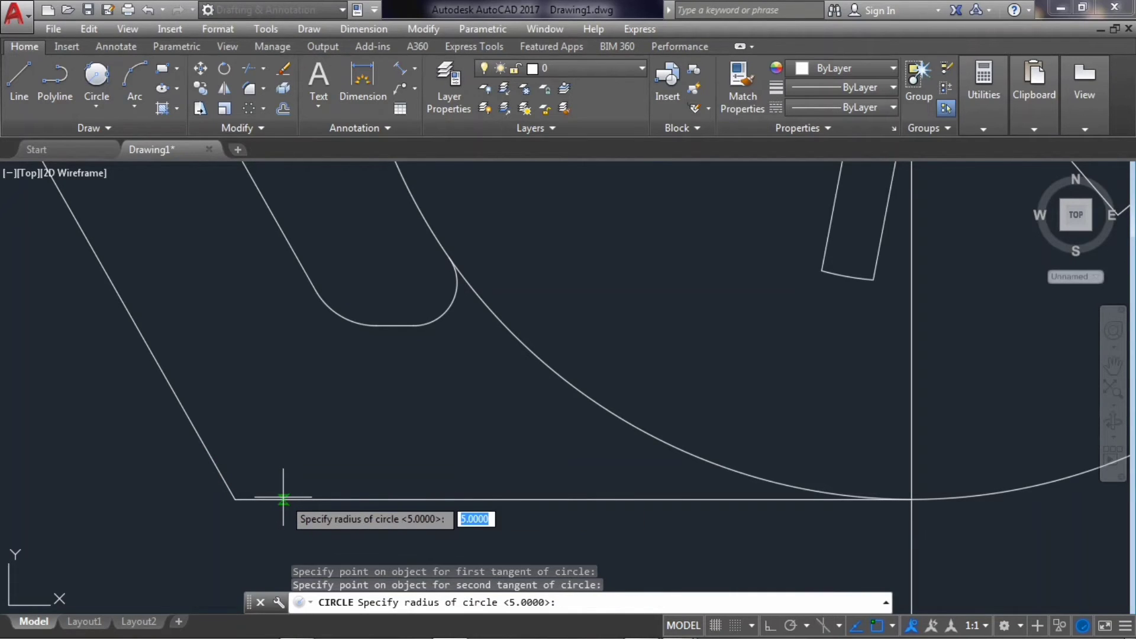
text(20)
key(Return)
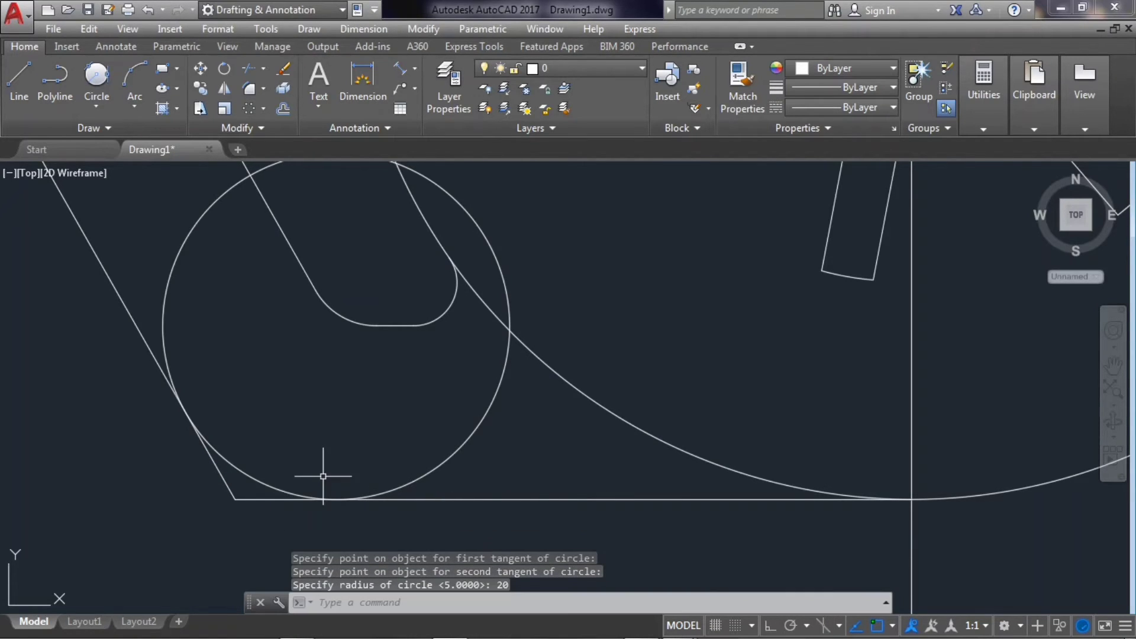
Trim the corner line ends and the excess radius-20 circle into a rounded corner
click(256, 80)
key(Return)
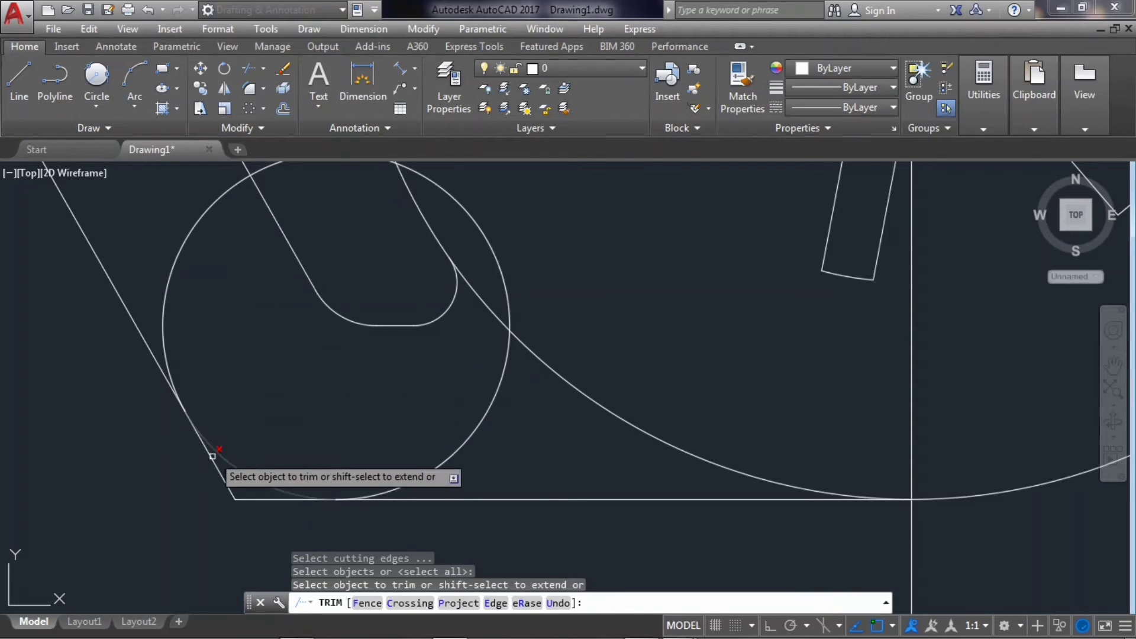
click(226, 456)
click(218, 467)
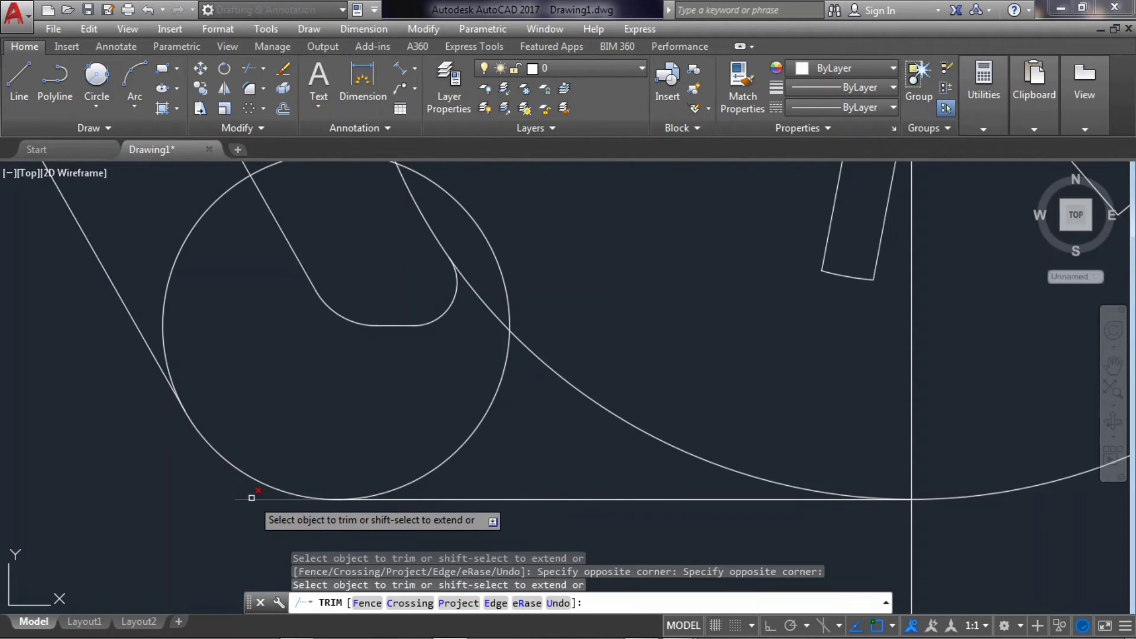
click(381, 491)
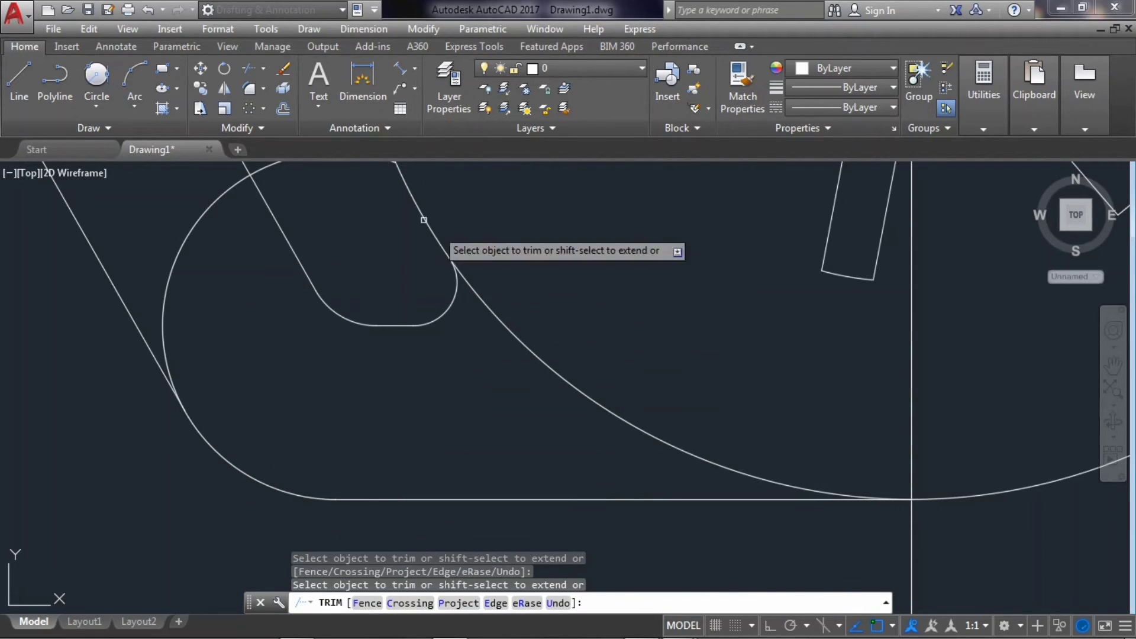
click(232, 181)
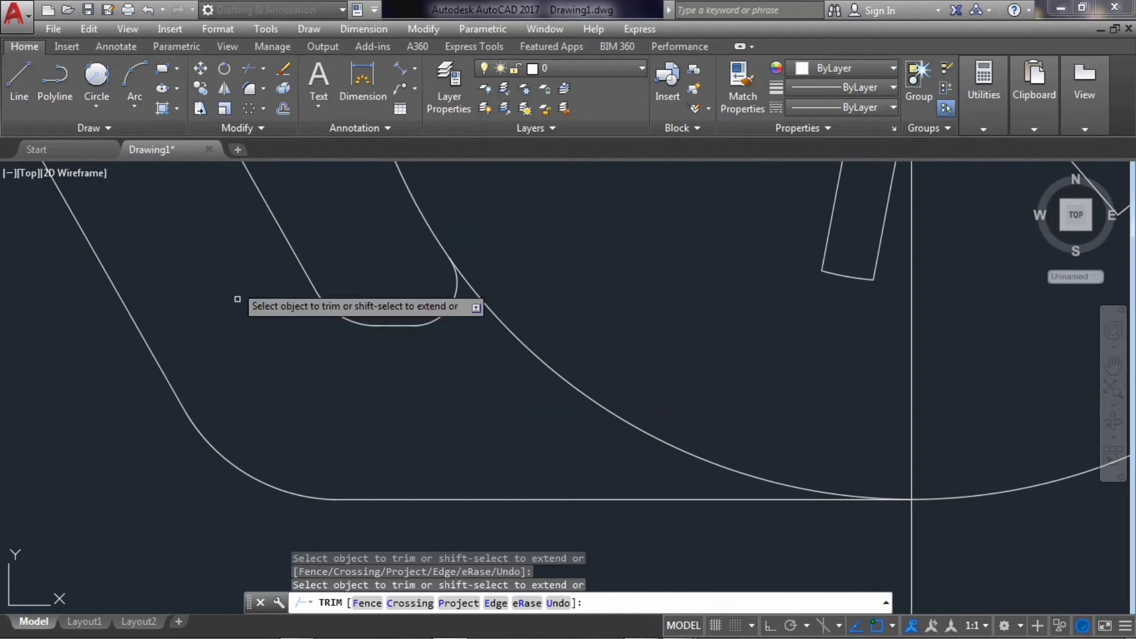
scroll(248, 354, down, 4)
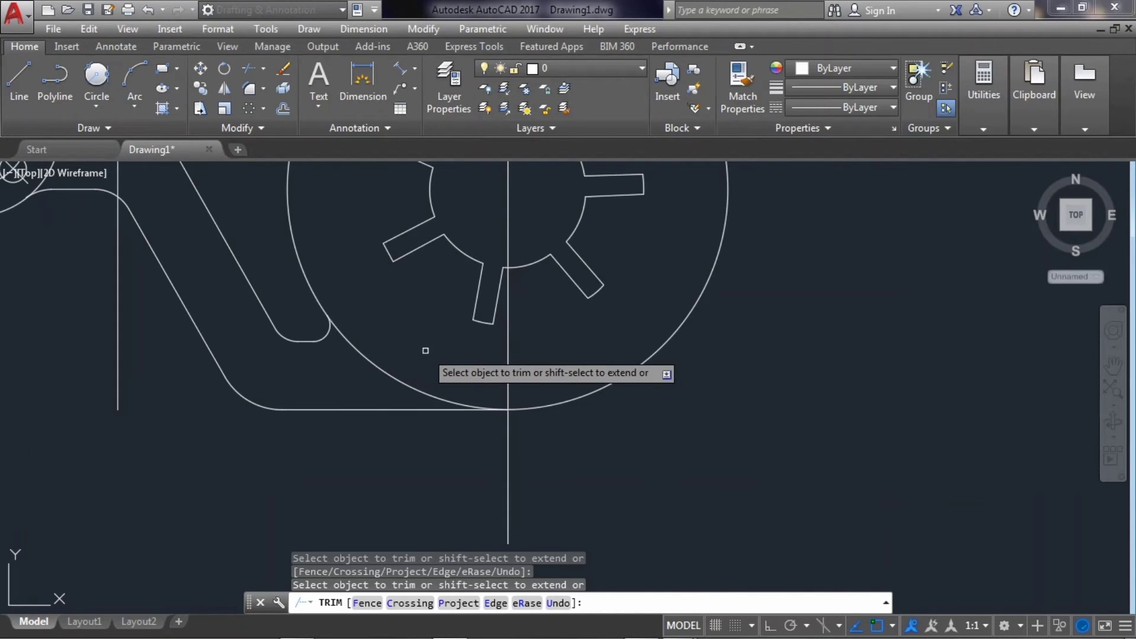
key(Escape)
scroll(425, 349, down, 5)
scroll(403, 319, up, 1)
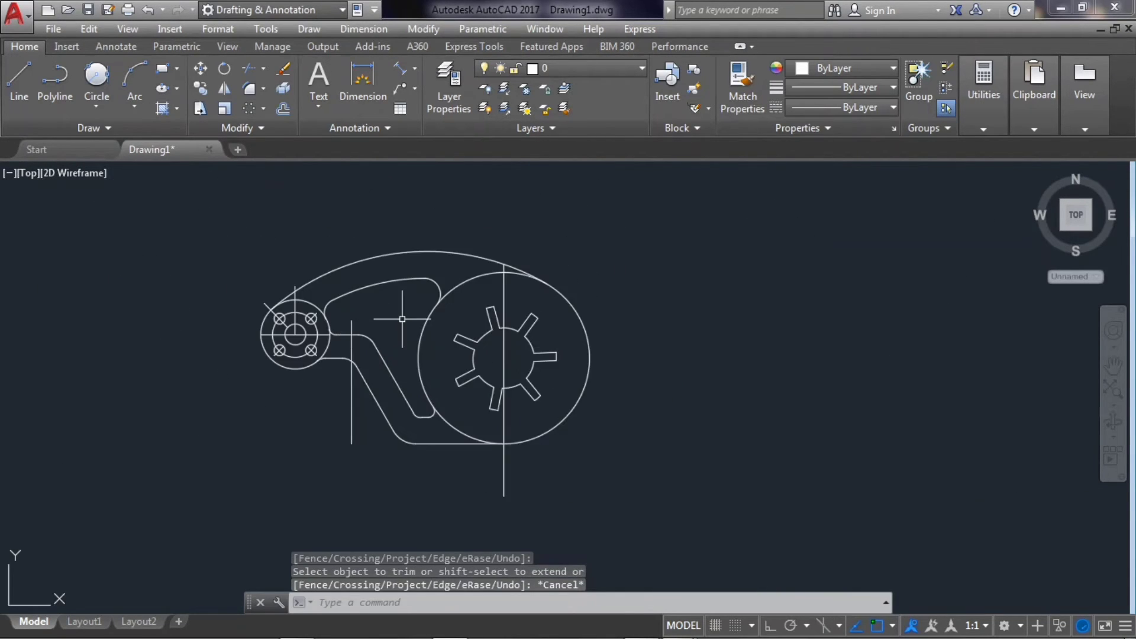
Start a polyline at the large slotted circle's right quadrant point
scroll(457, 395, up, 2)
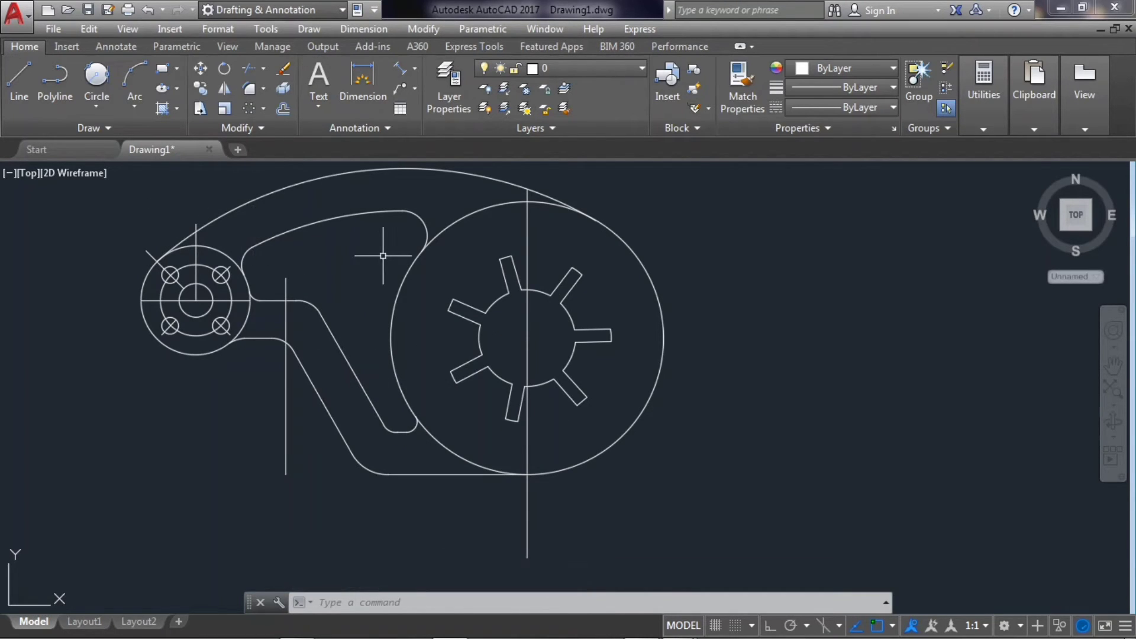
click(55, 80)
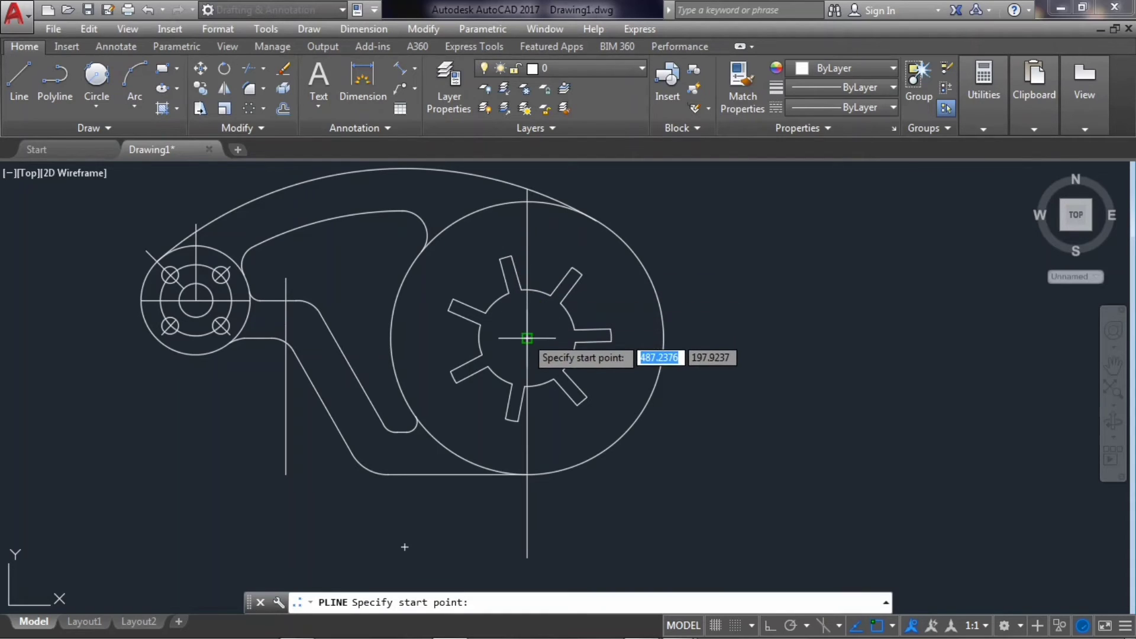
click(664, 337)
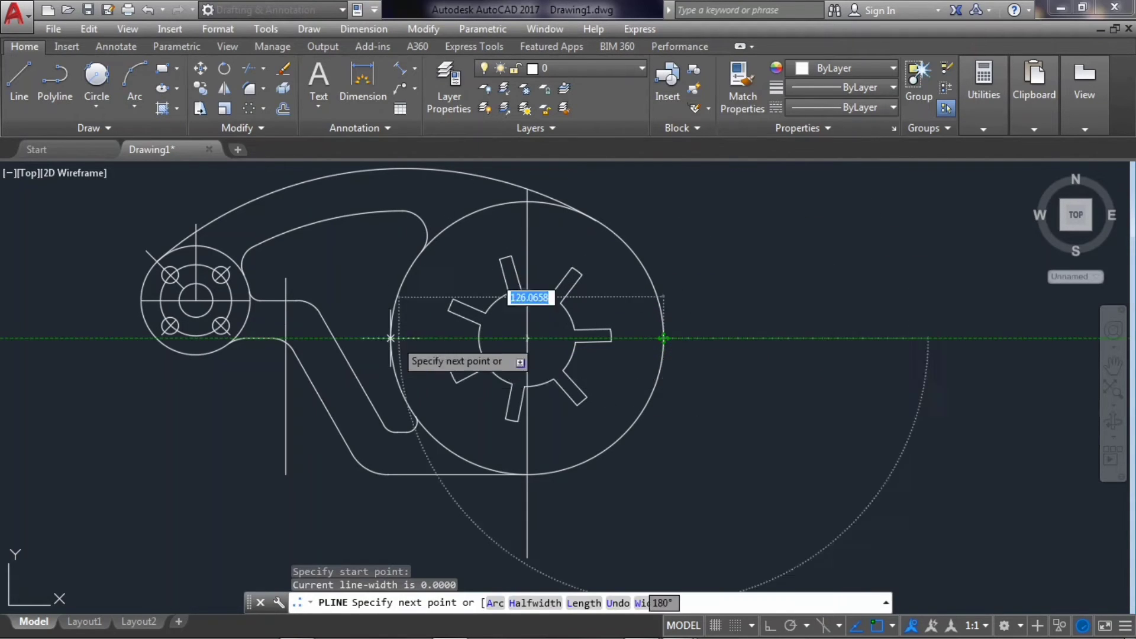
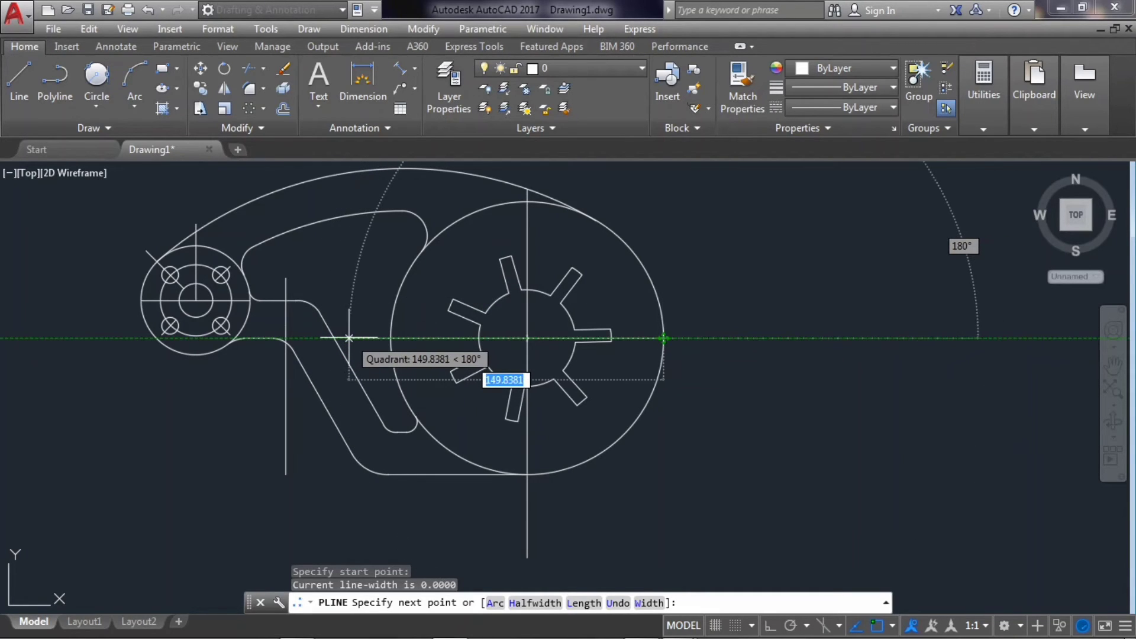
Finish the horizontal centre line at its left end
click(285, 338)
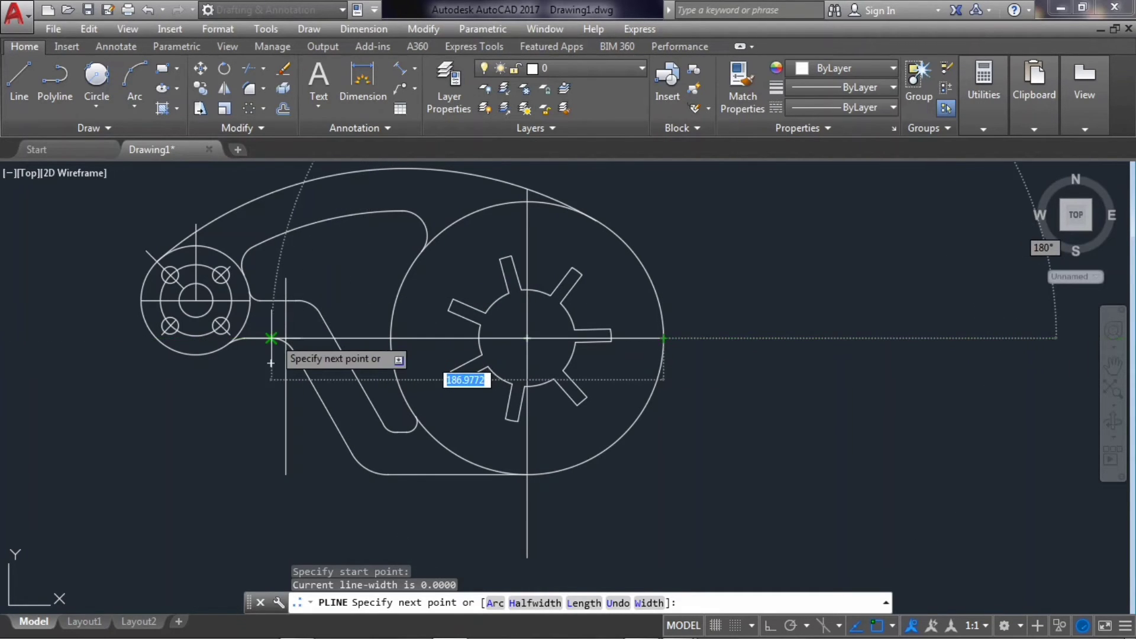
key(Escape)
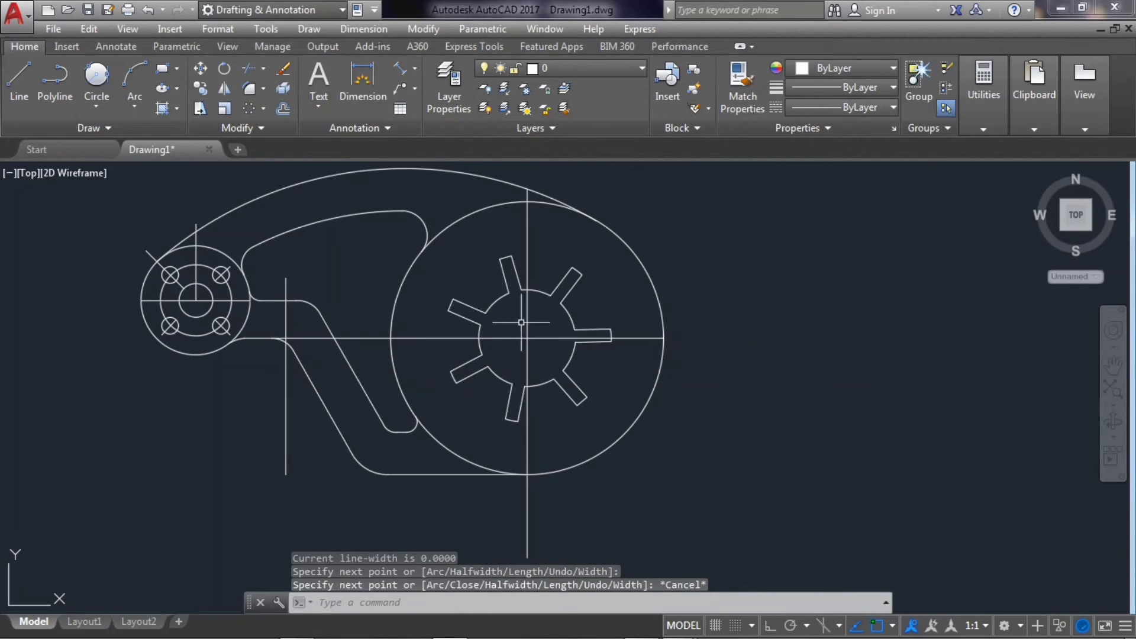
click(527, 314)
key(Escape)
Shorten the vertical line to the circle's bottom and delete the extra lower segment
click(528, 488)
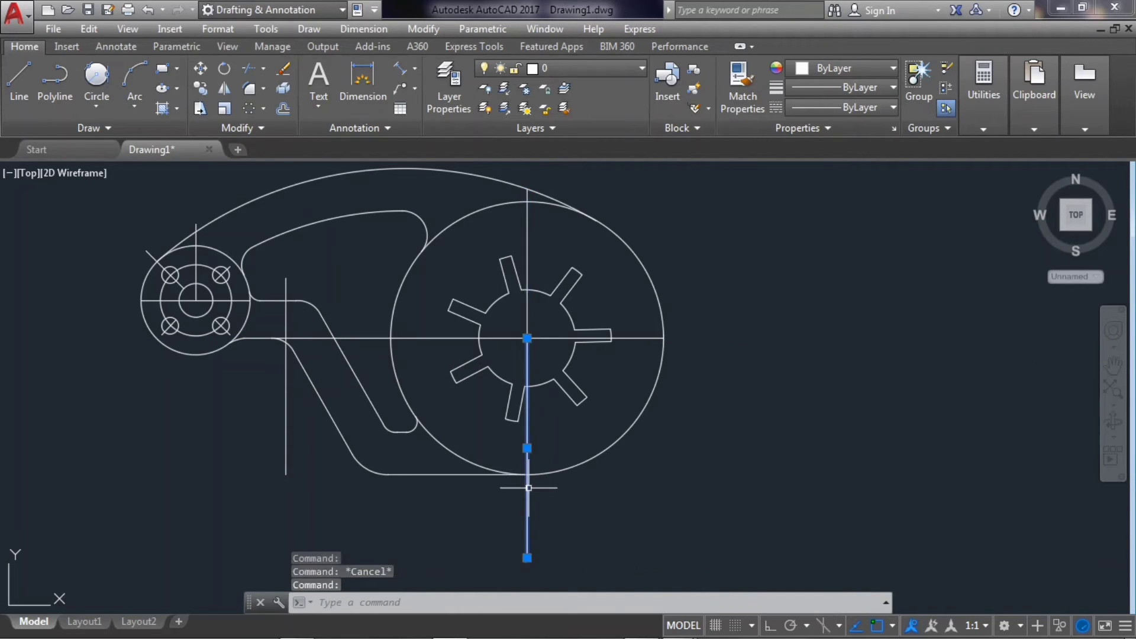
click(527, 557)
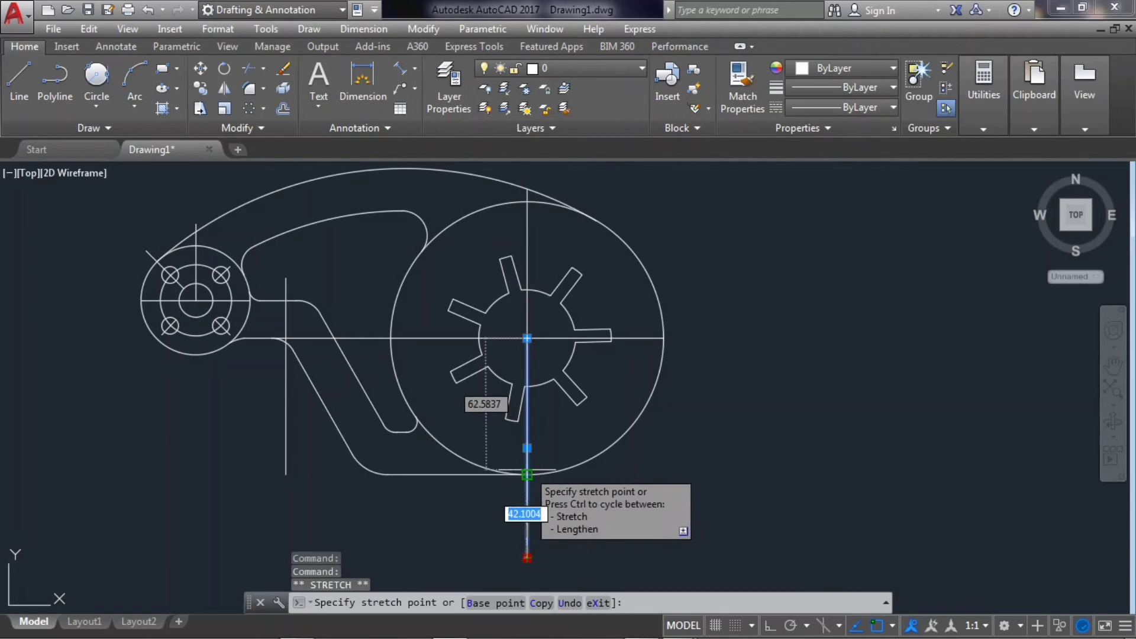
click(525, 475)
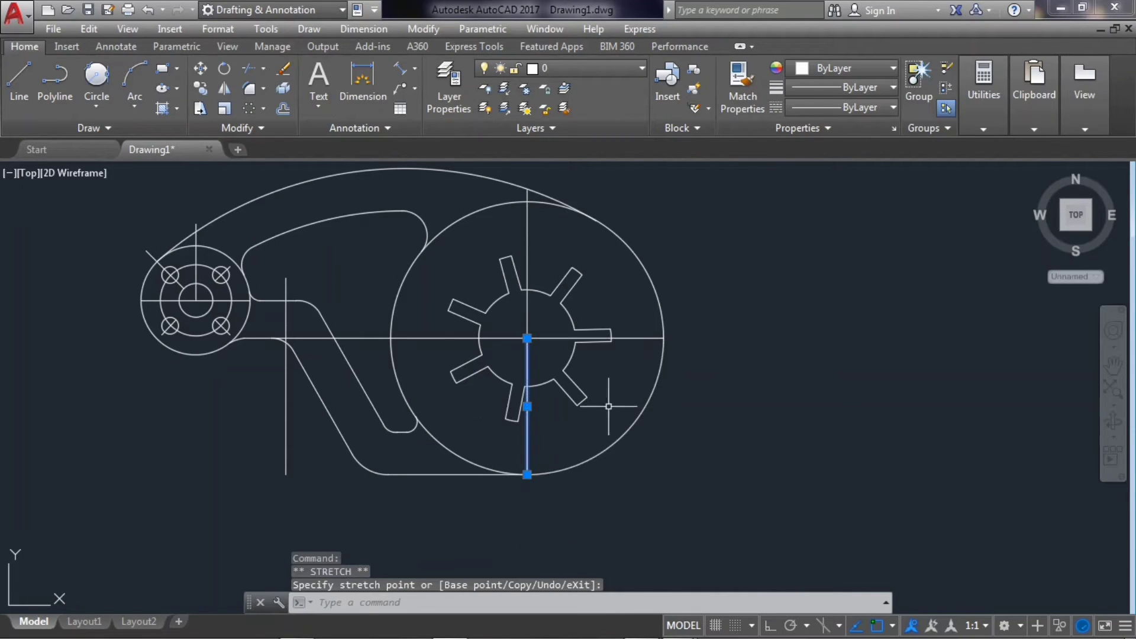
key(Escape)
click(448, 338)
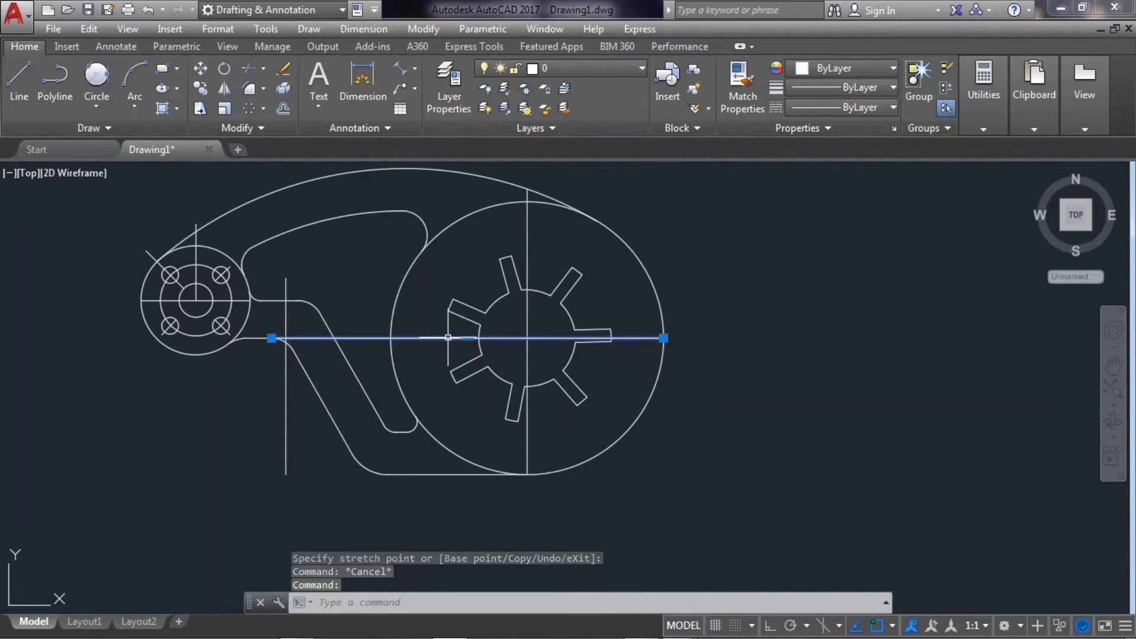
click(527, 230)
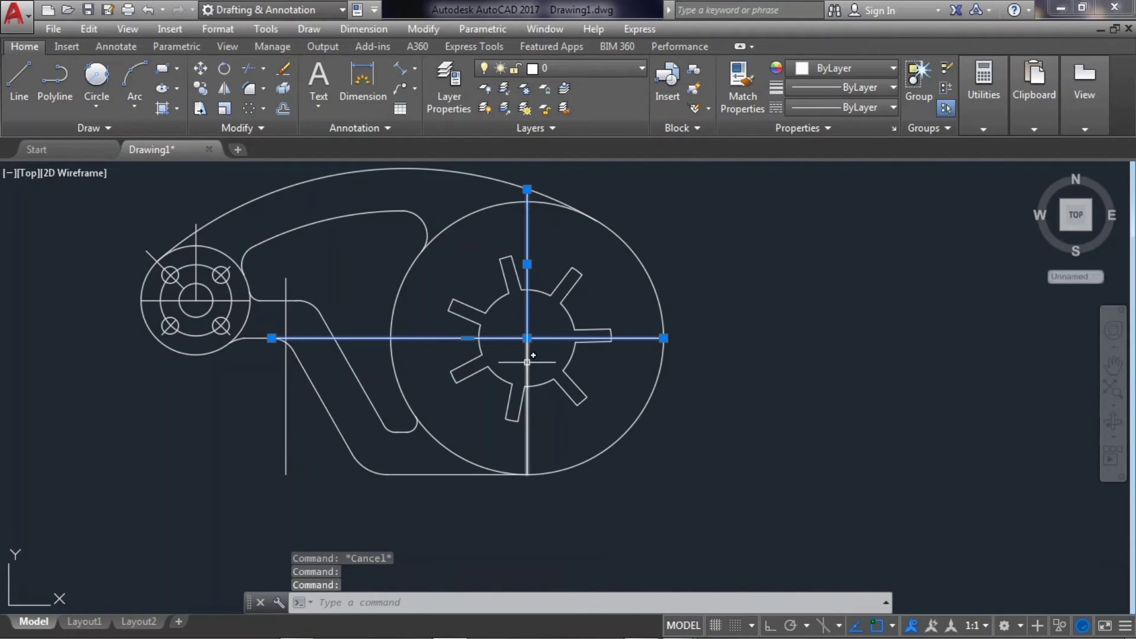
key(Escape)
click(528, 363)
key(Delete)
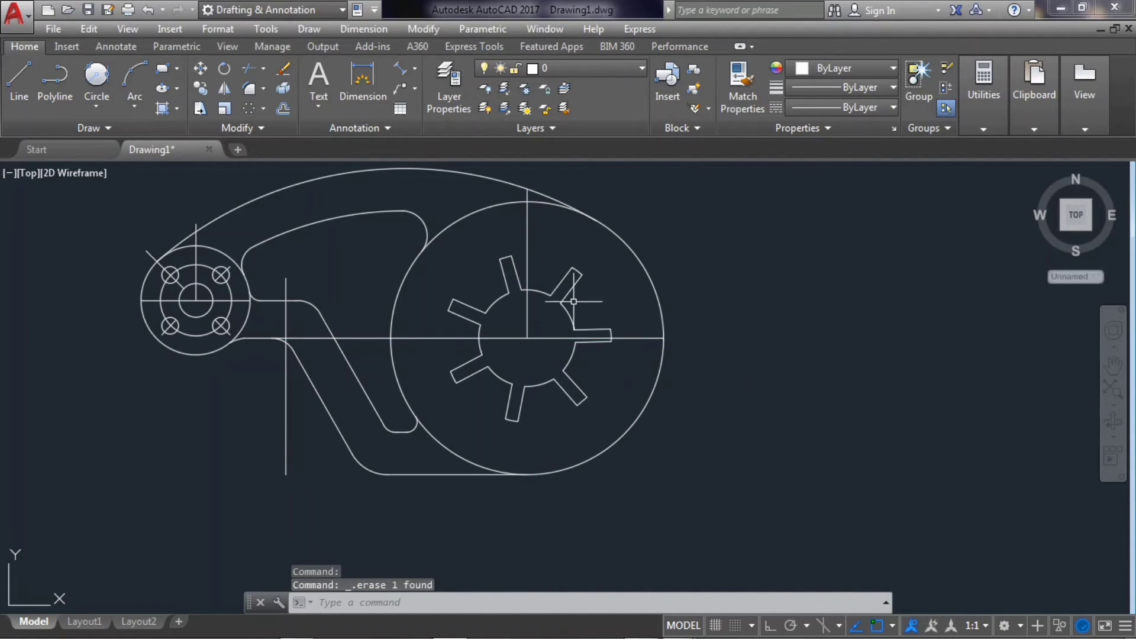
Stretch the vertical centre line down to the large circle's bottom quadrant
click(528, 304)
click(527, 338)
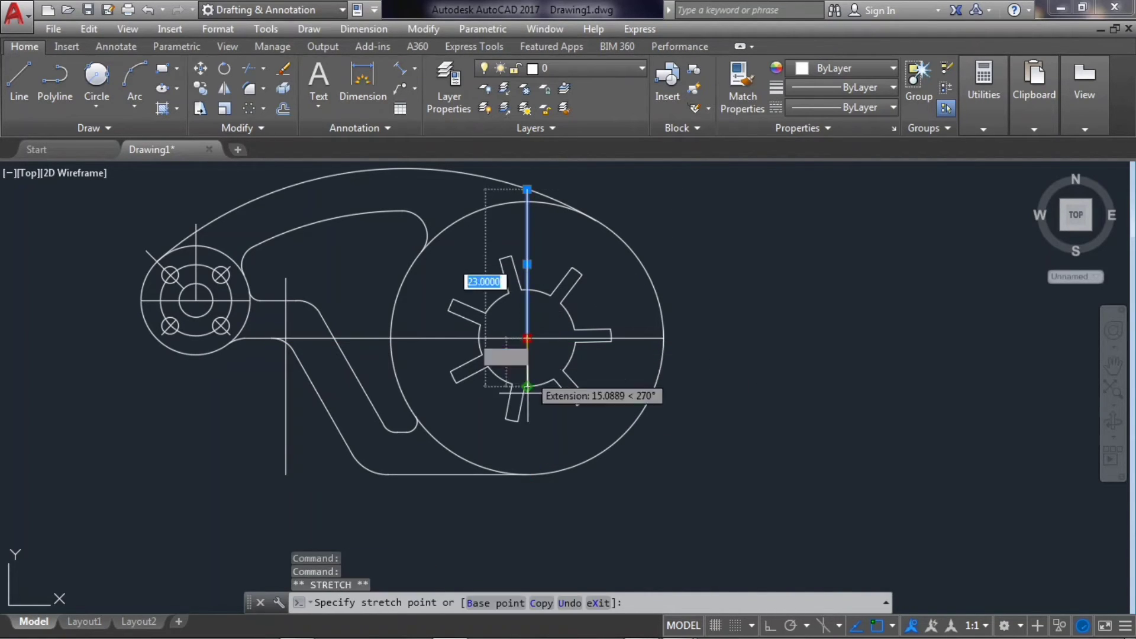
click(529, 473)
key(Escape)
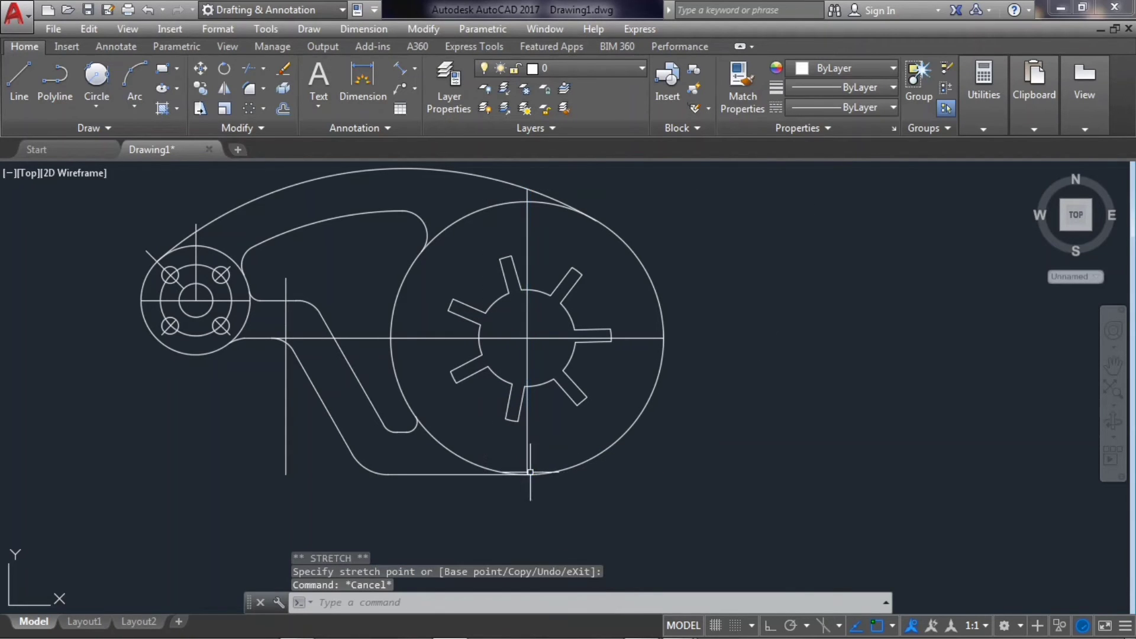
click(636, 342)
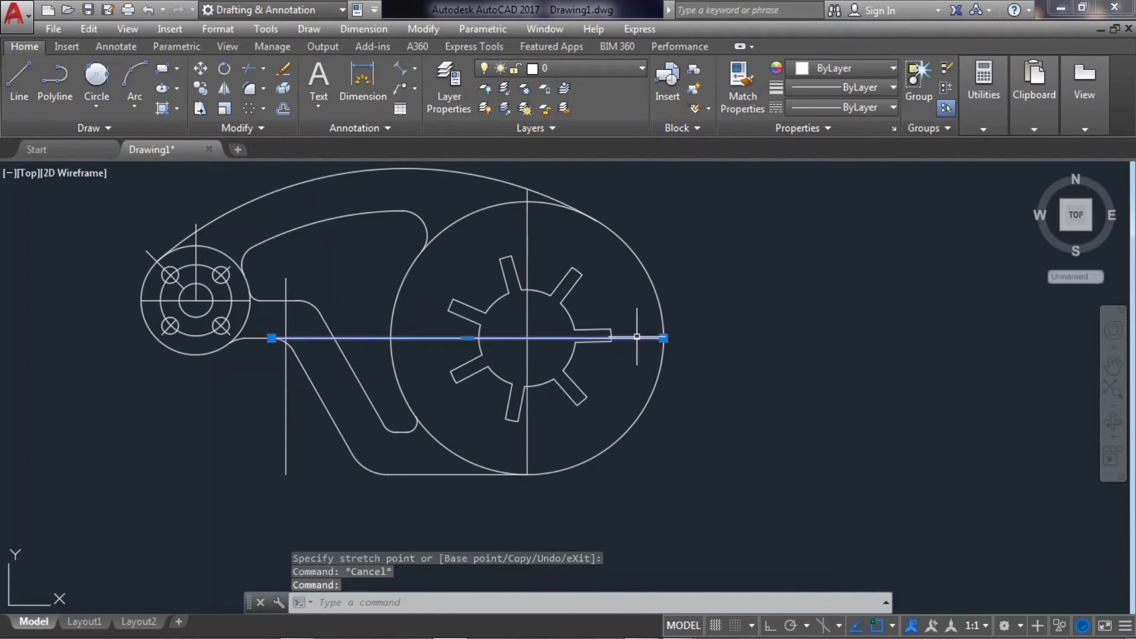
Give both large-circle centre lines the CENTER linetype with linetype scale 10
click(527, 241)
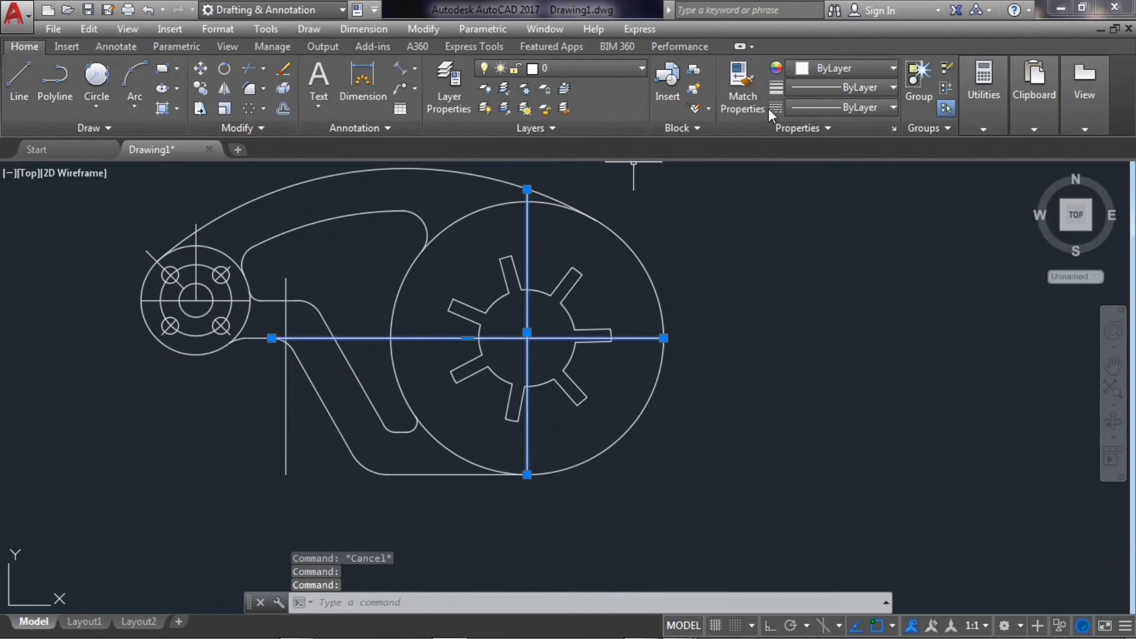
click(813, 107)
click(835, 168)
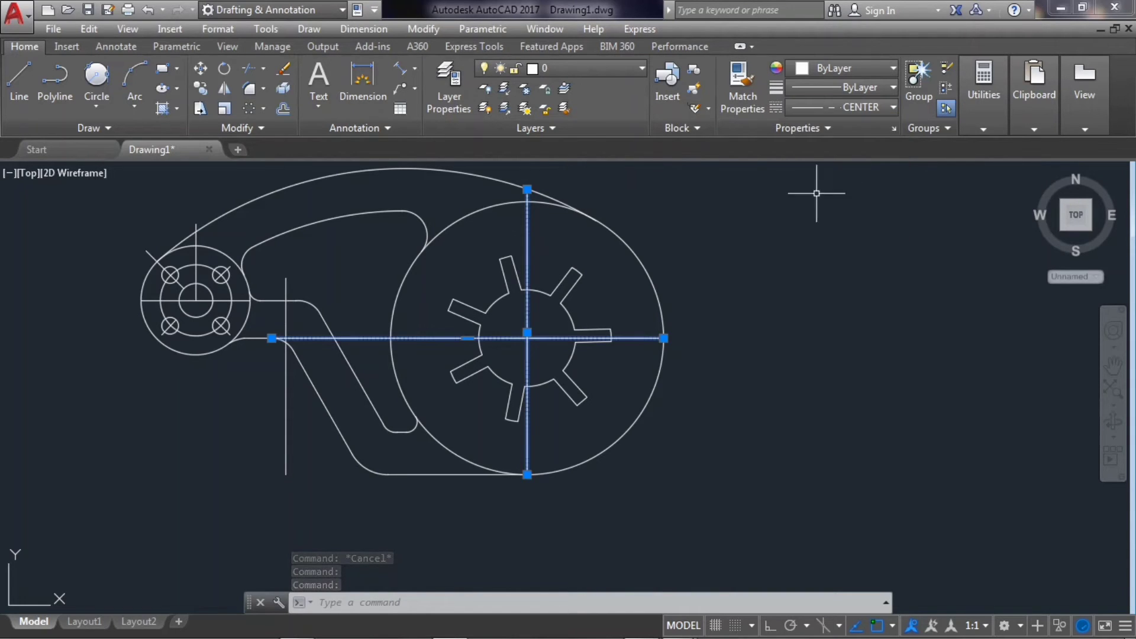
right_click(526, 238)
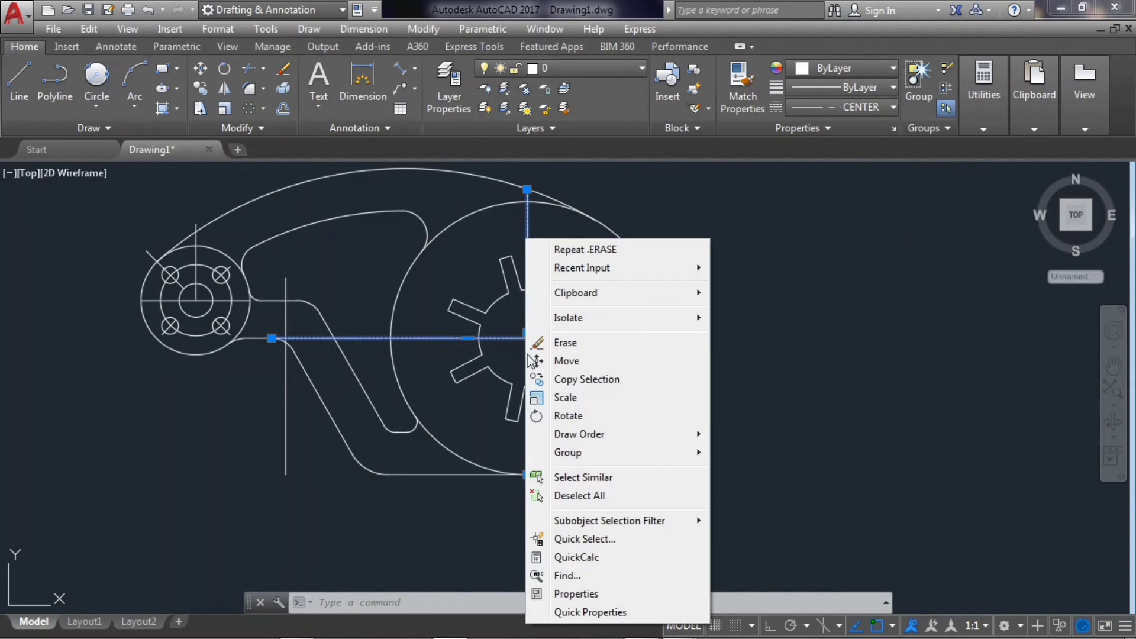
click(559, 594)
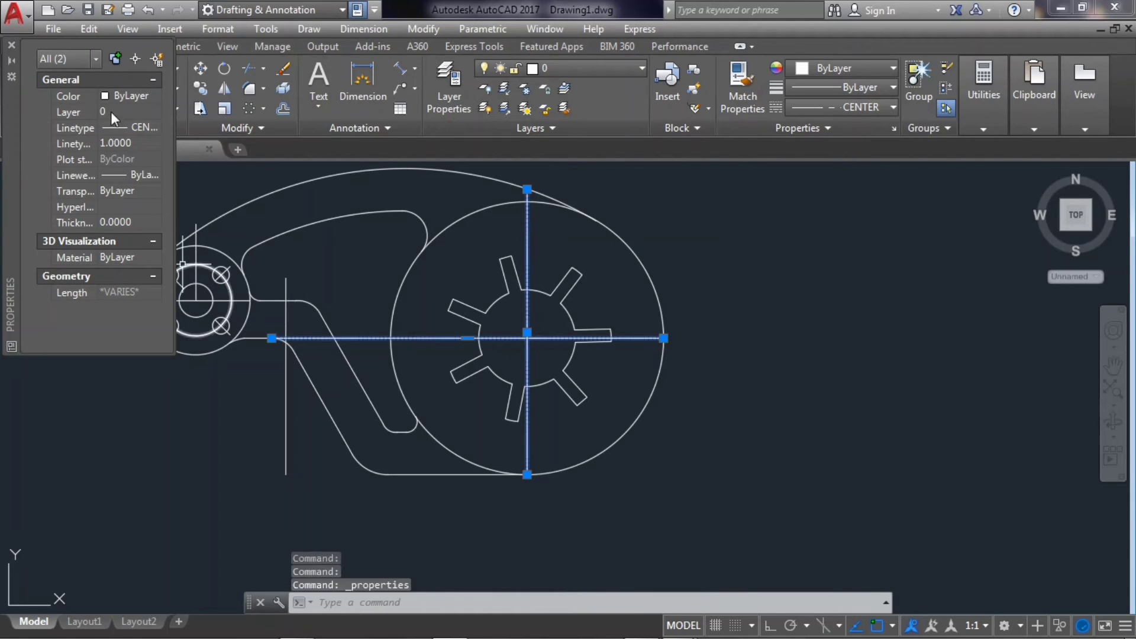
click(116, 143)
text(10)
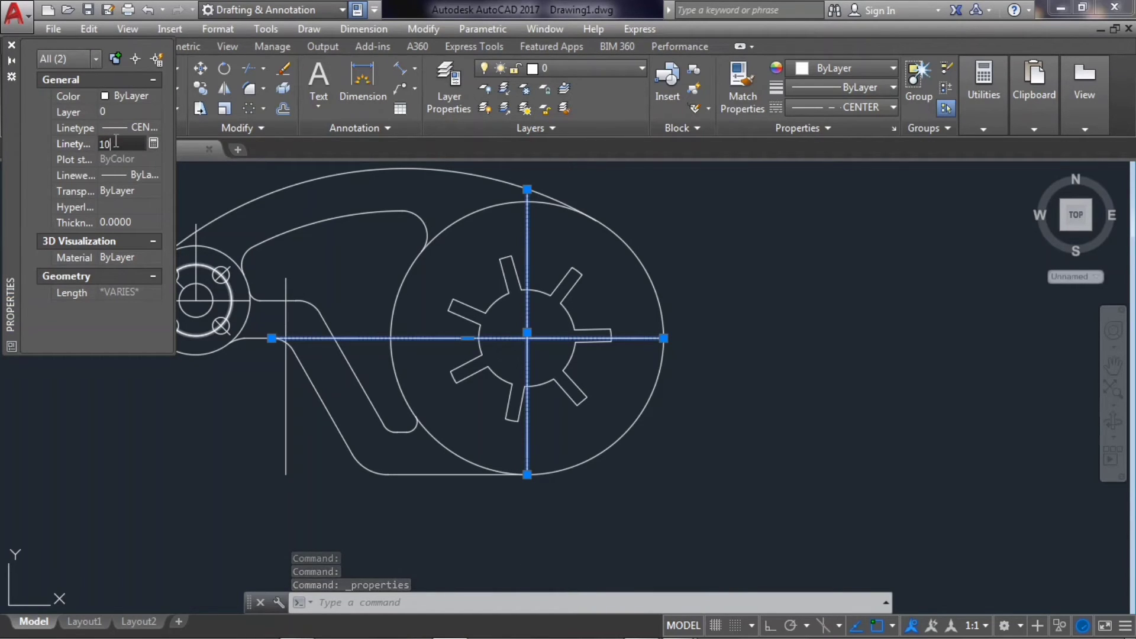
key(Return)
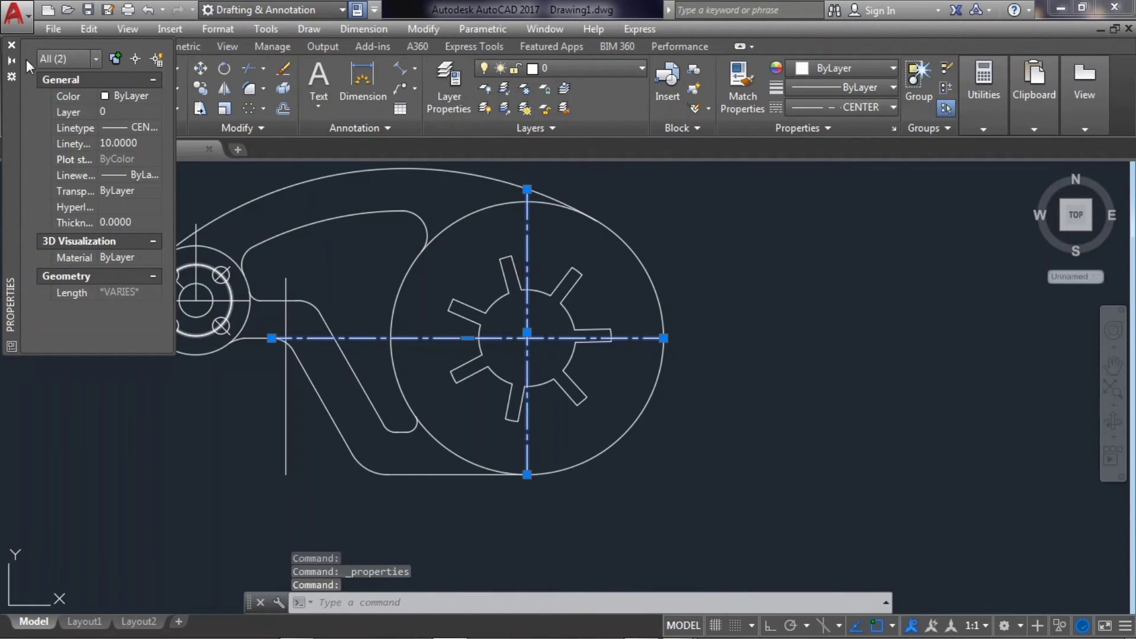
click(11, 46)
key(Escape)
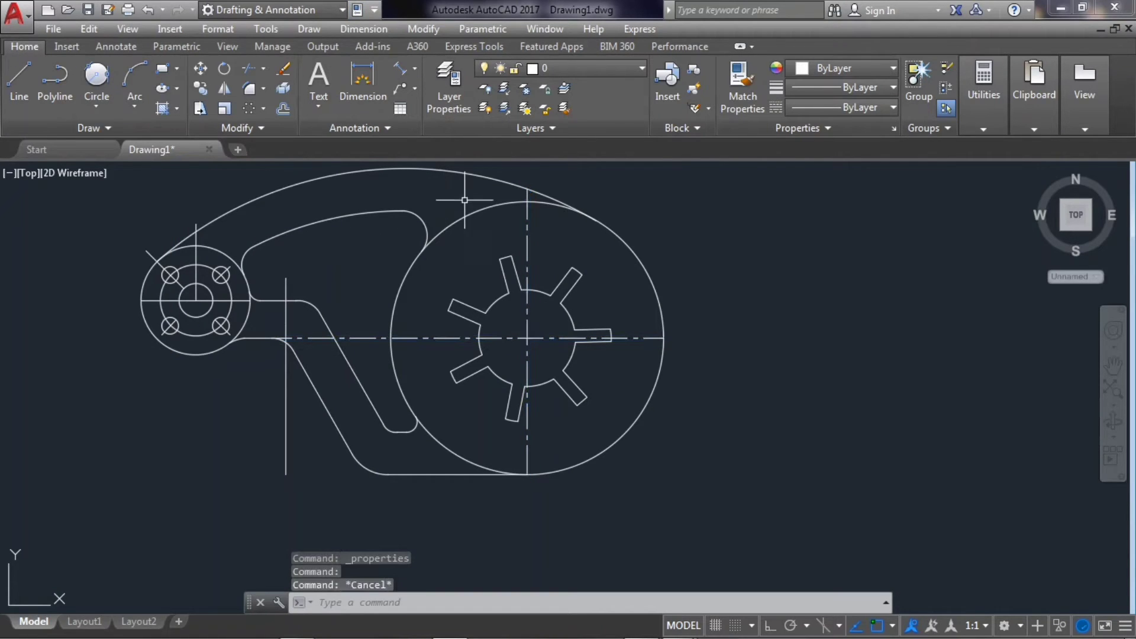
Give the hub's vertical and horizontal centre lines the CENTER linetype
click(195, 240)
click(196, 345)
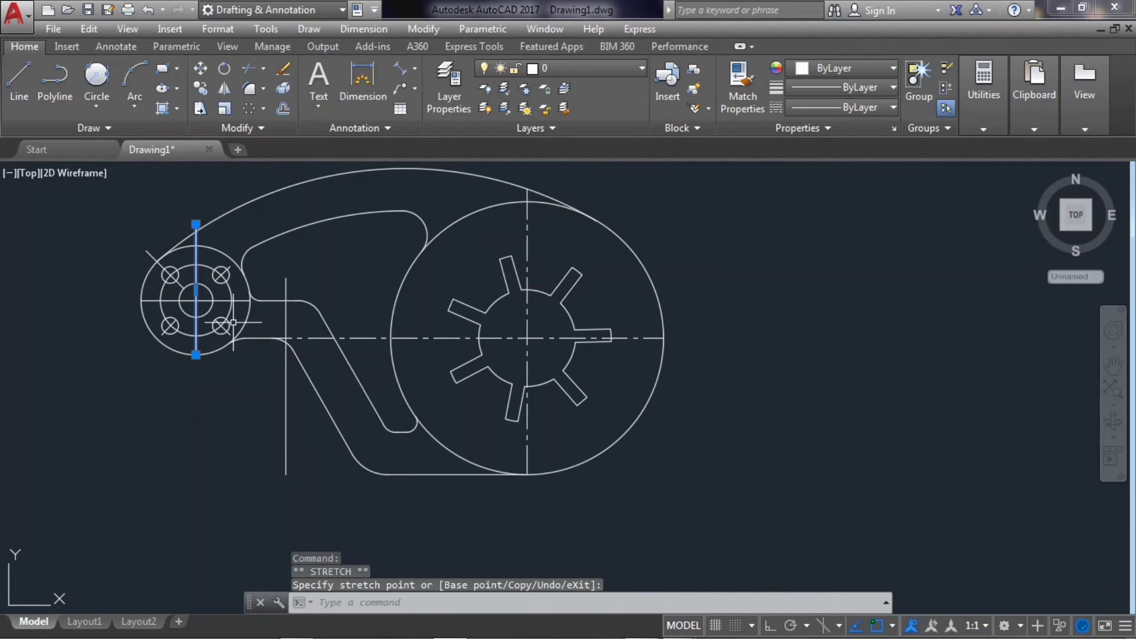
key(Escape)
scroll(169, 262, up, 4)
scroll(219, 268, up, 2)
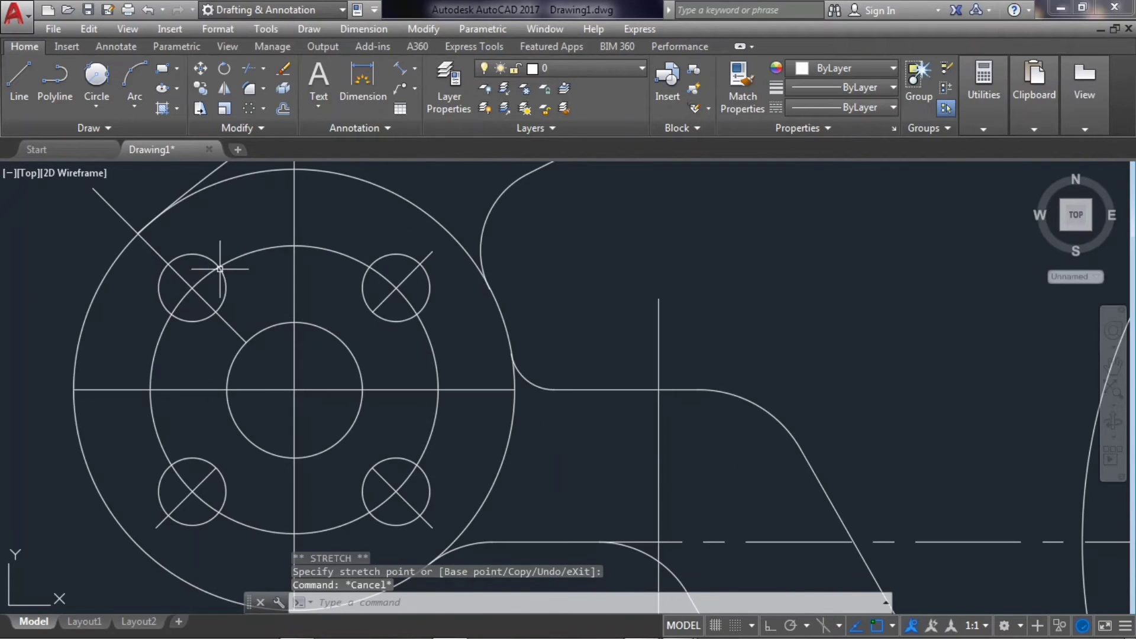
click(292, 275)
click(406, 390)
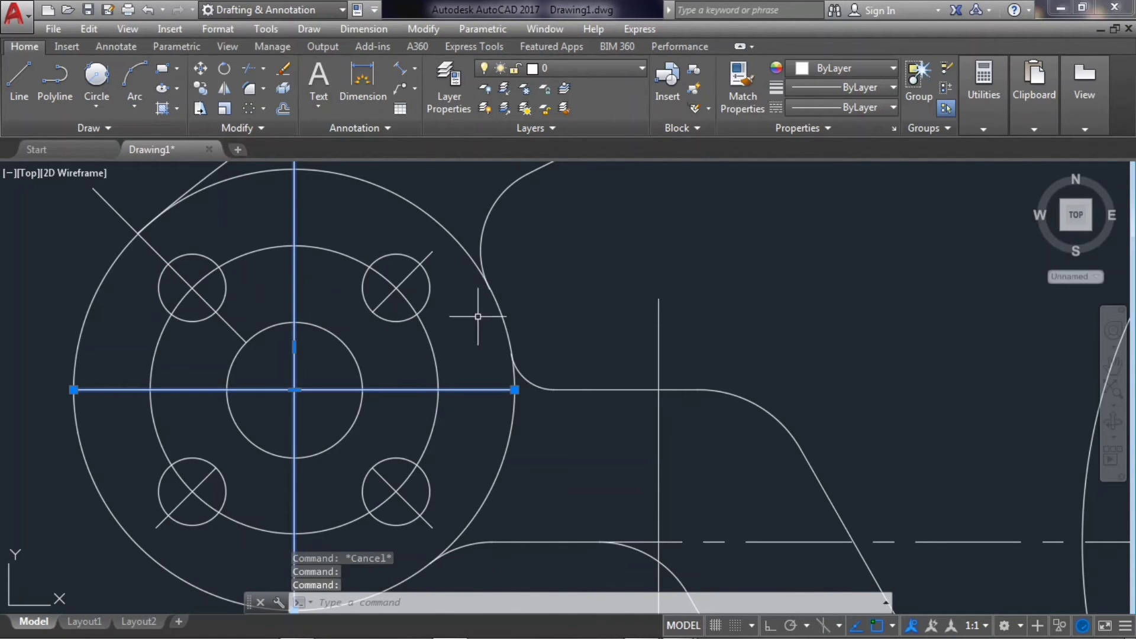
click(811, 106)
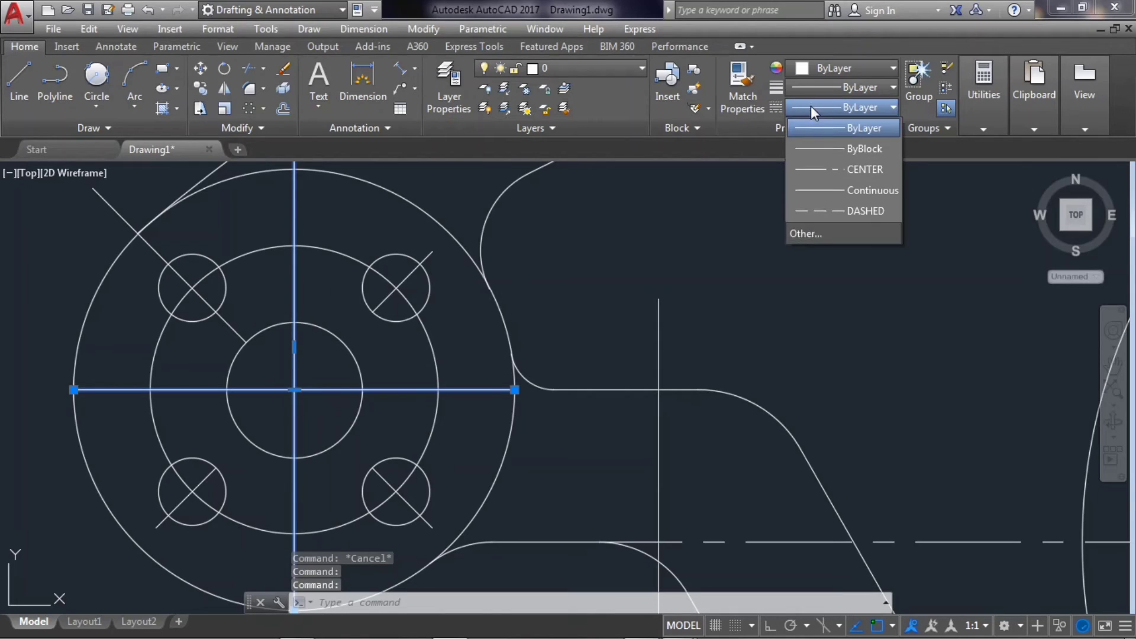
click(839, 174)
Set the hub centre lines' linetype scale to 10 in Properties
right_click(293, 224)
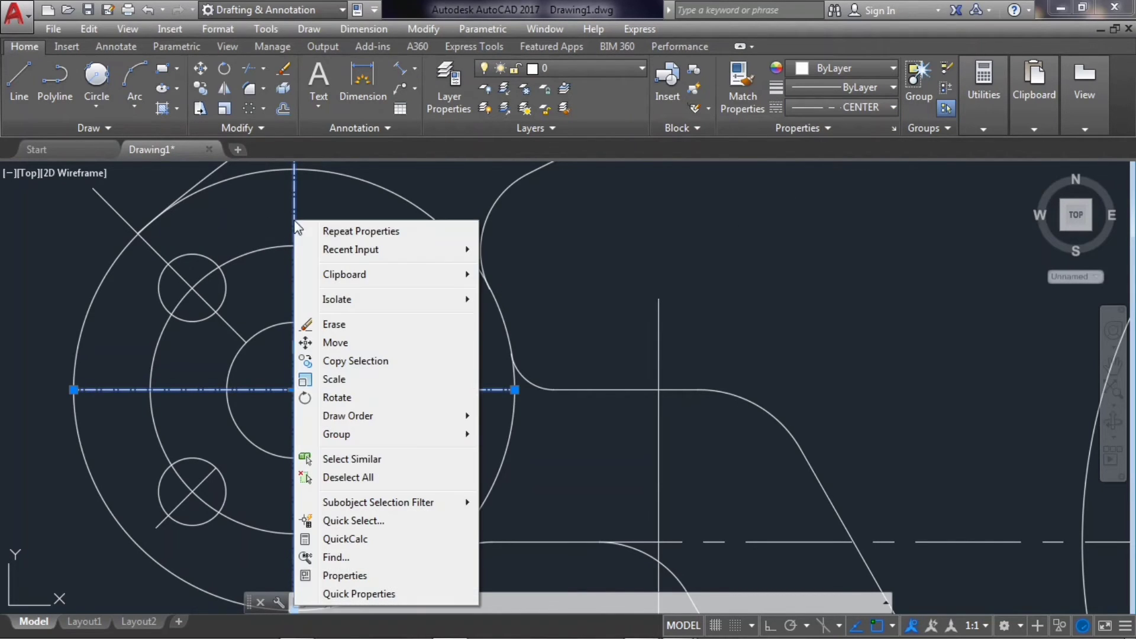
click(345, 576)
text(10)
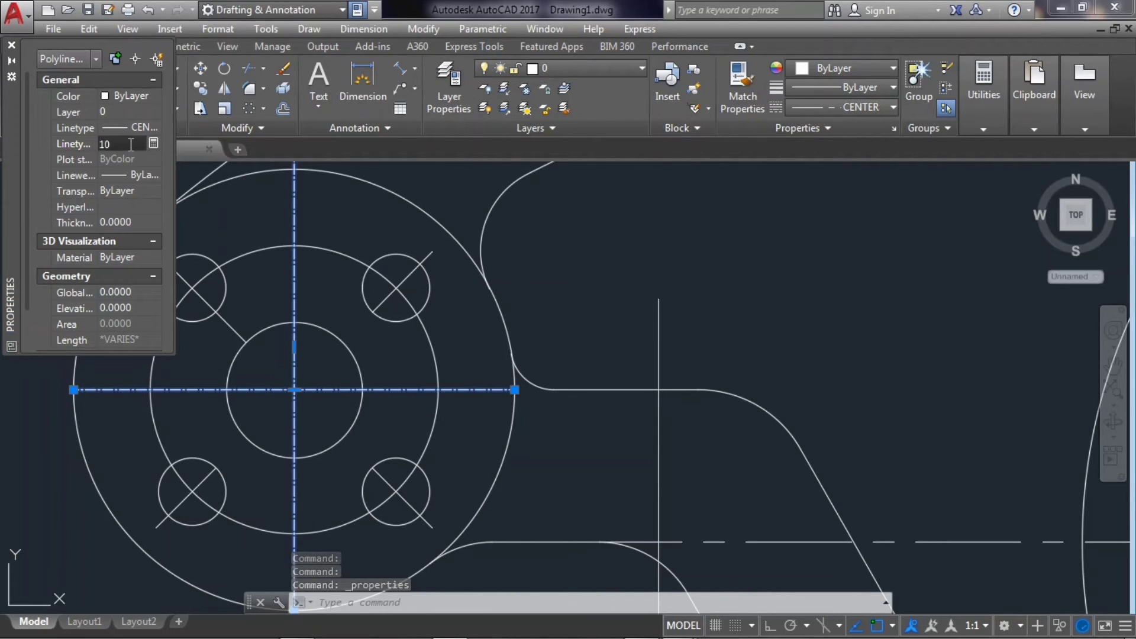
key(Return)
click(11, 46)
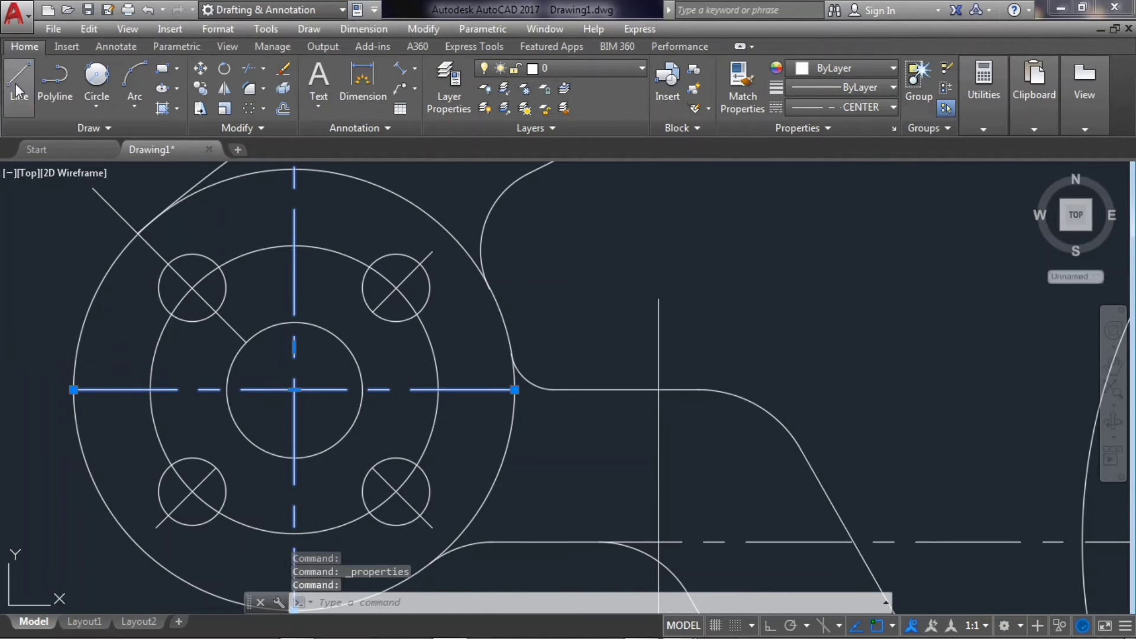
scroll(223, 323, down, 4)
scroll(222, 319, down, 1)
Colour the large circle's vertical and horizontal centre lines red (237,31,36)
scroll(346, 311, up, 1)
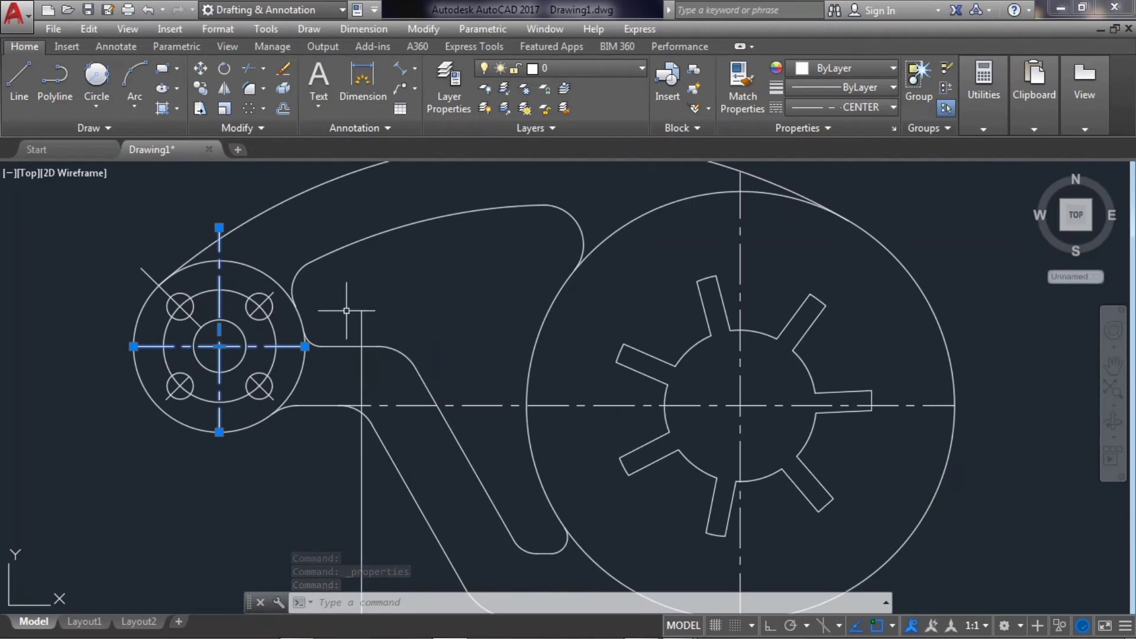
click(739, 238)
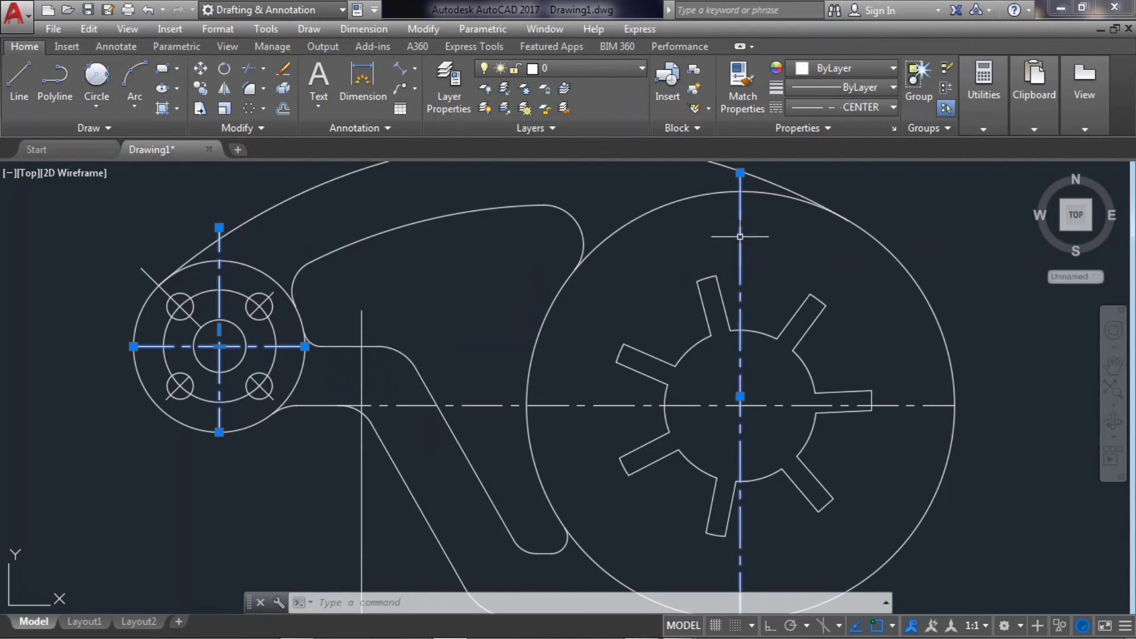
click(904, 406)
click(838, 69)
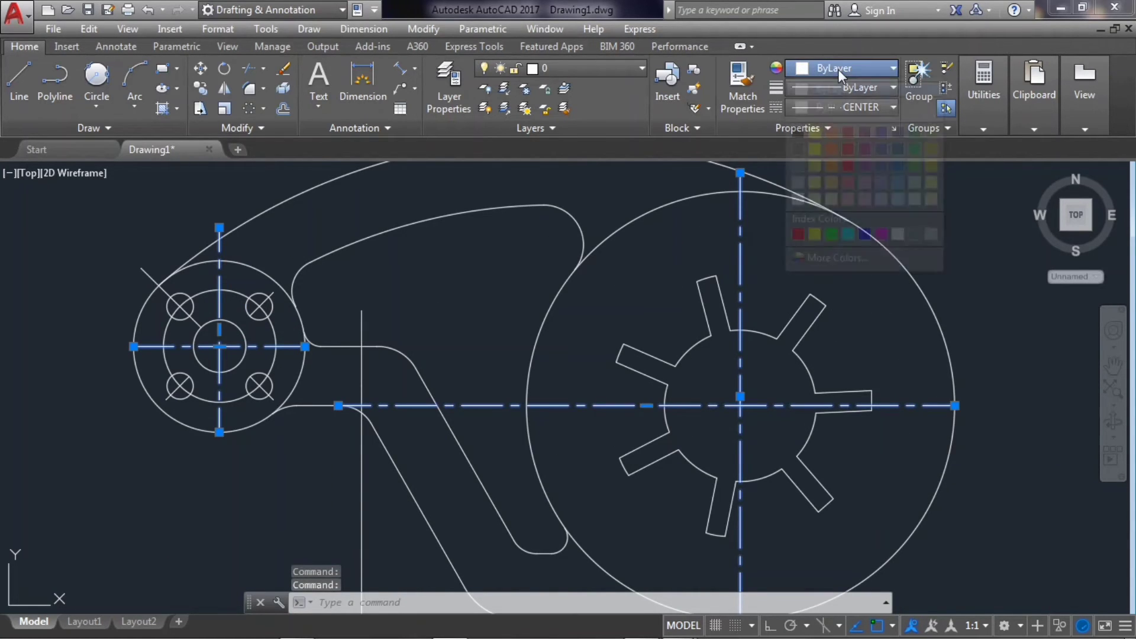
click(847, 168)
scroll(429, 322, down, 2)
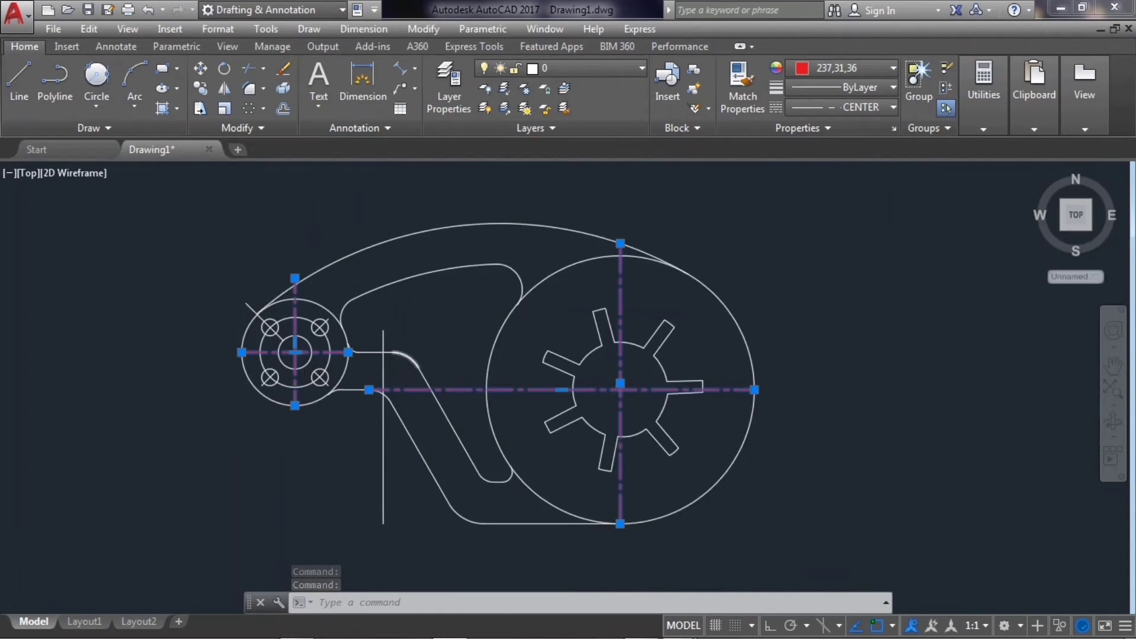
scroll(398, 350, down, 2)
scroll(382, 397, up, 2)
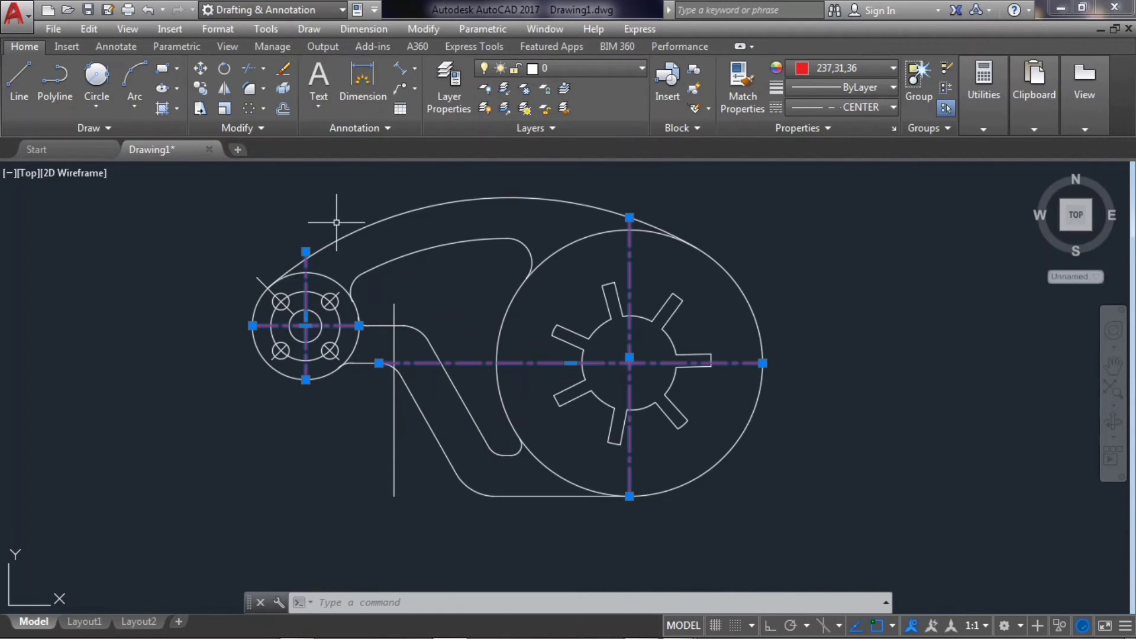
scroll(296, 284, up, 2)
scroll(290, 277, up, 3)
Give the pitch circle through the four holes the CENTER linetype
key(Escape)
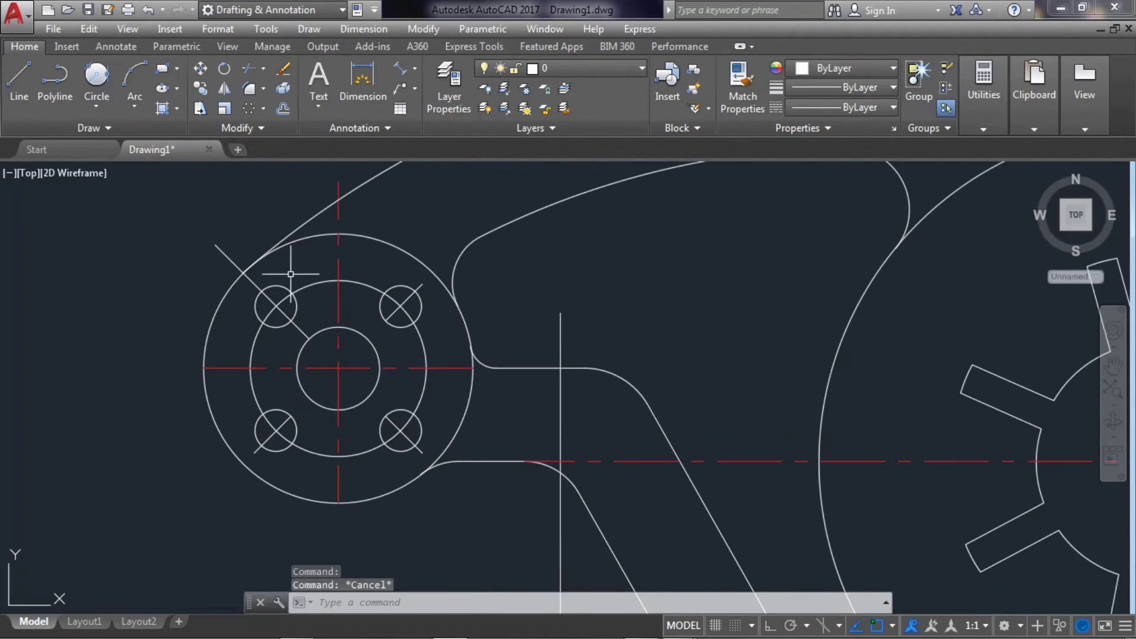
click(290, 293)
click(836, 86)
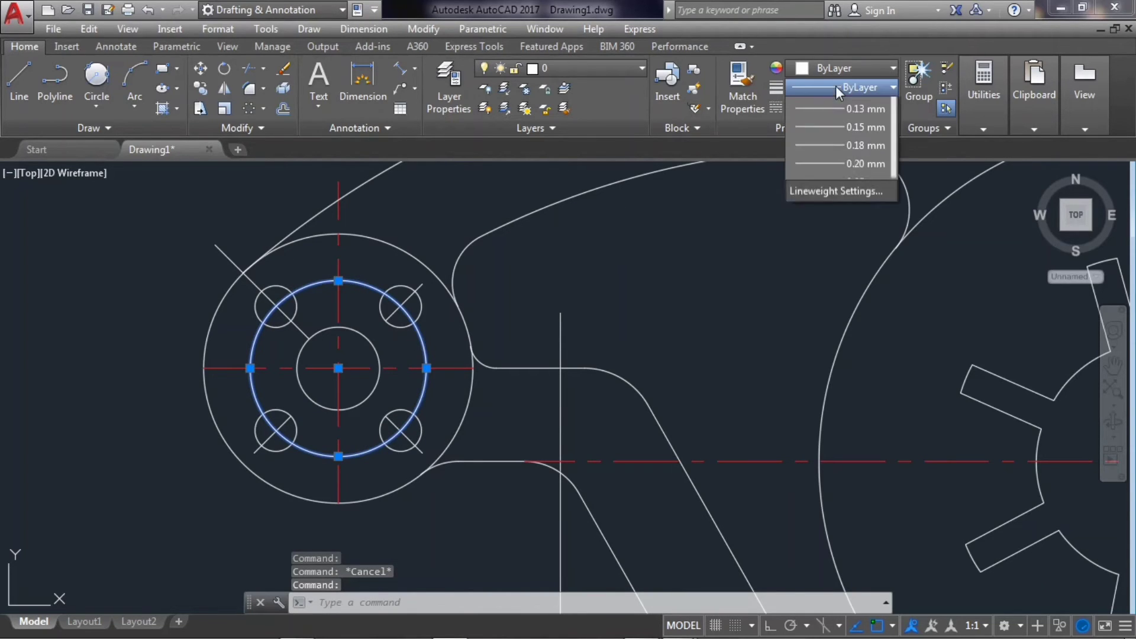
click(758, 129)
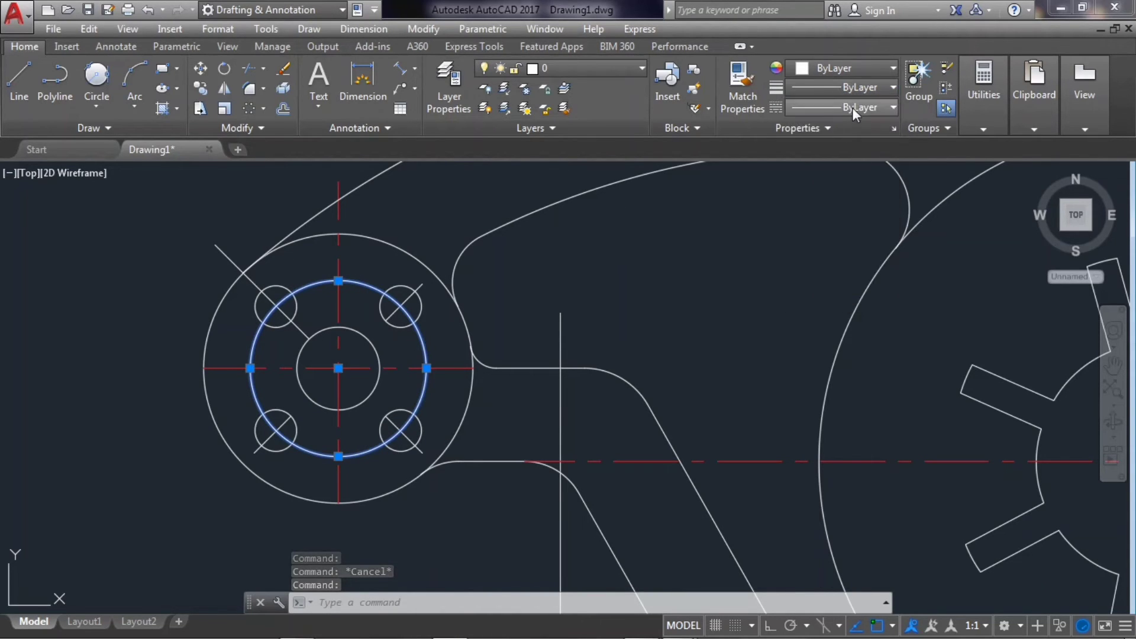
click(852, 108)
click(859, 170)
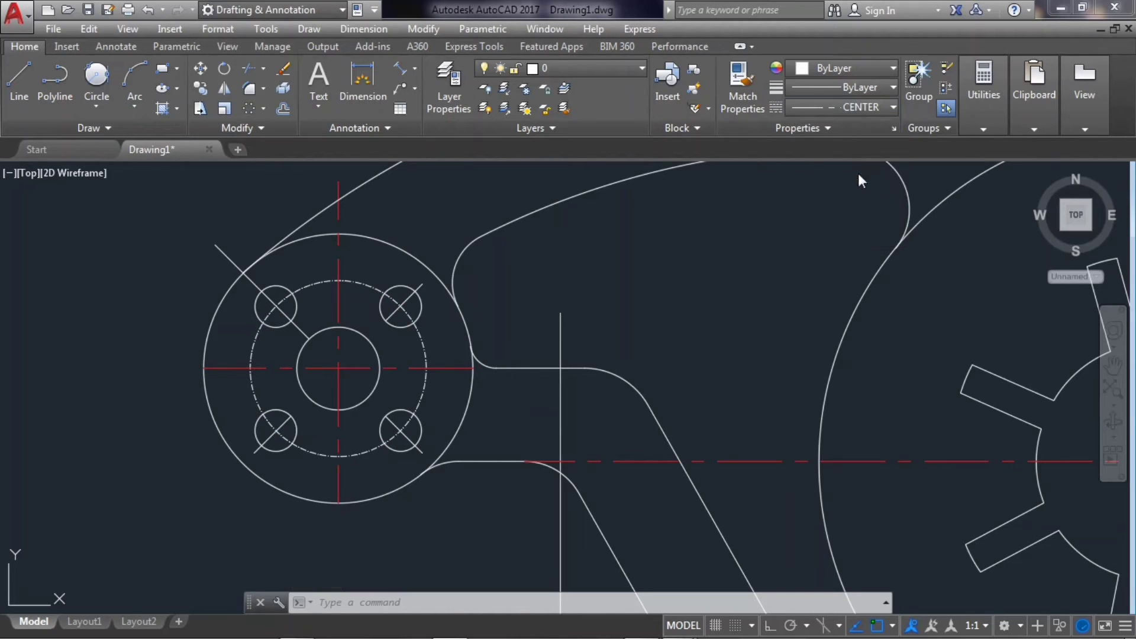
Set the pitch circle's linetype scale to 9
right_click(322, 281)
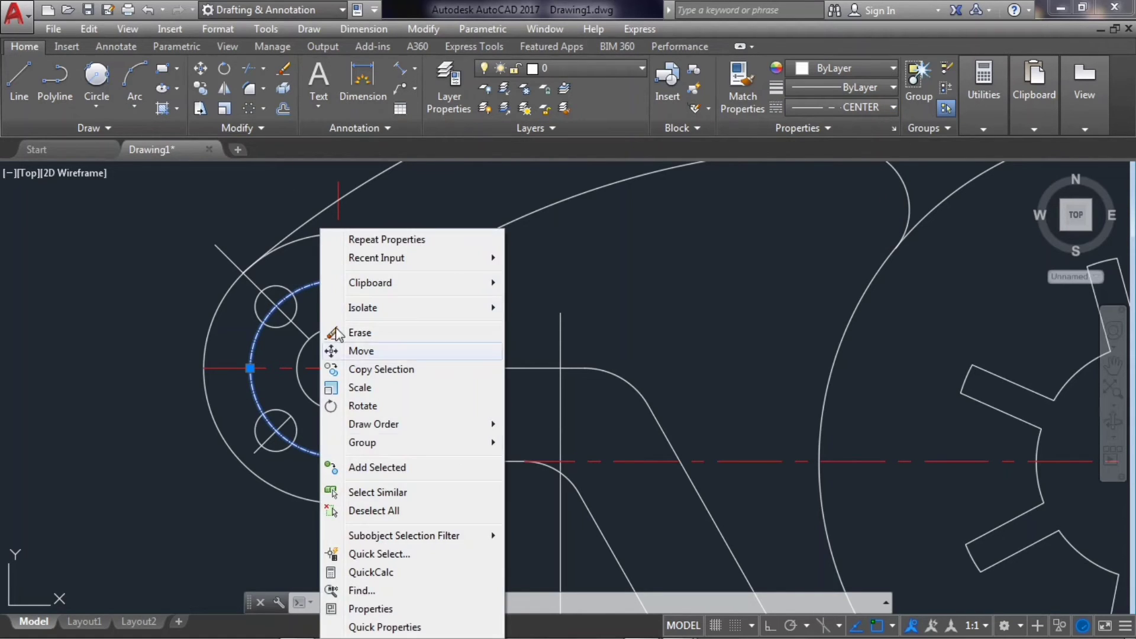
click(387, 609)
click(123, 143)
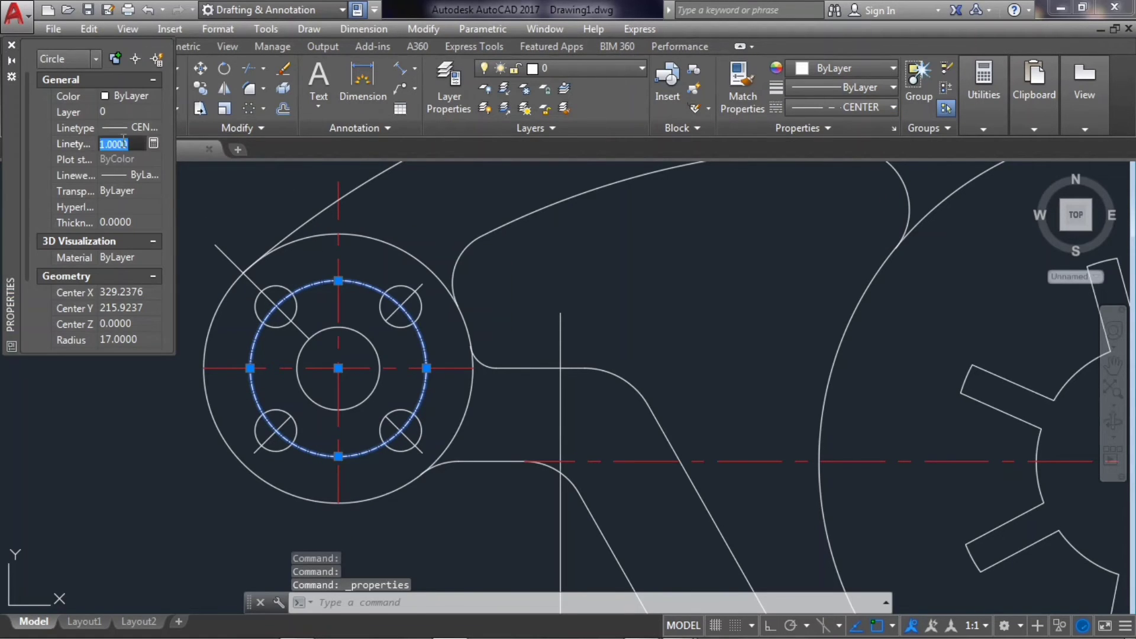
text(9.0000)
key(Return)
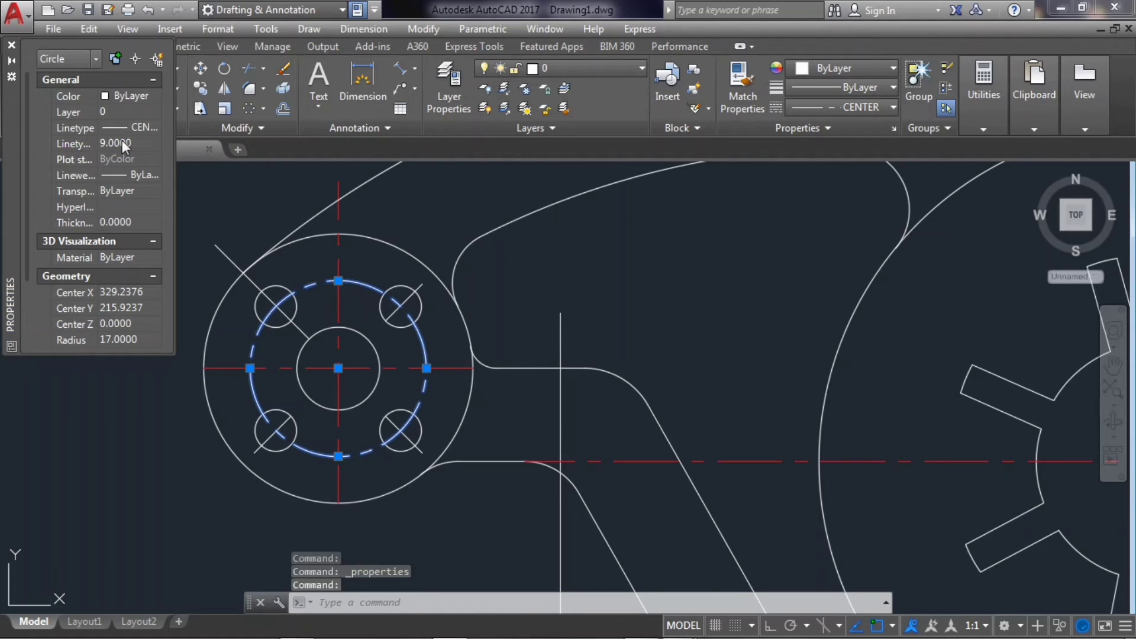
click(11, 46)
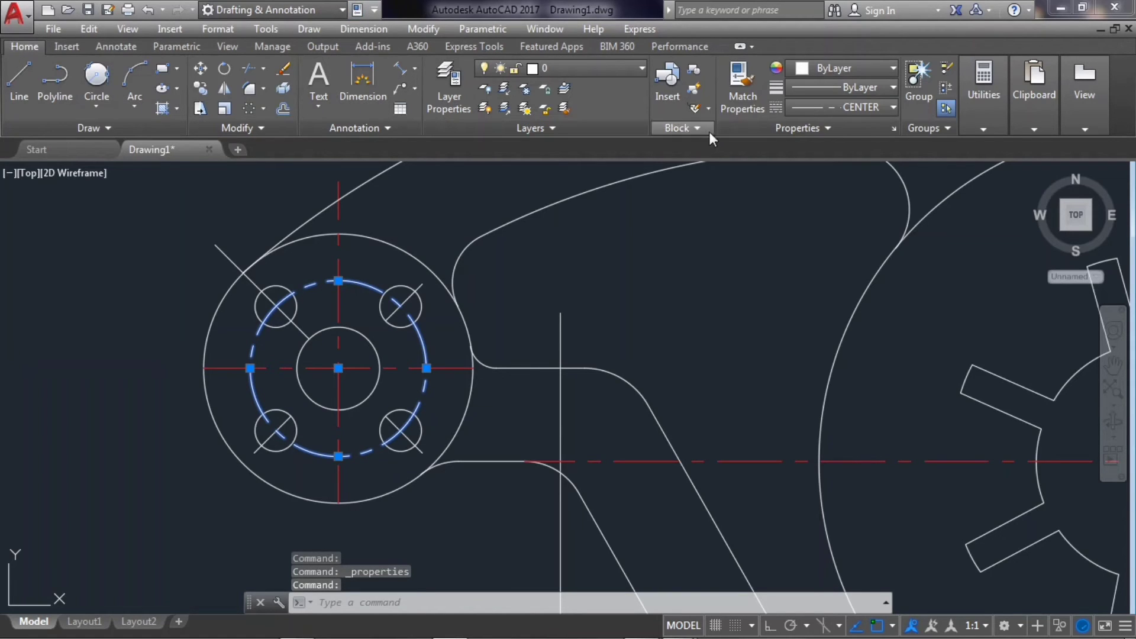
Make the pitch circle yellow (244,238,81)
click(864, 104)
click(862, 69)
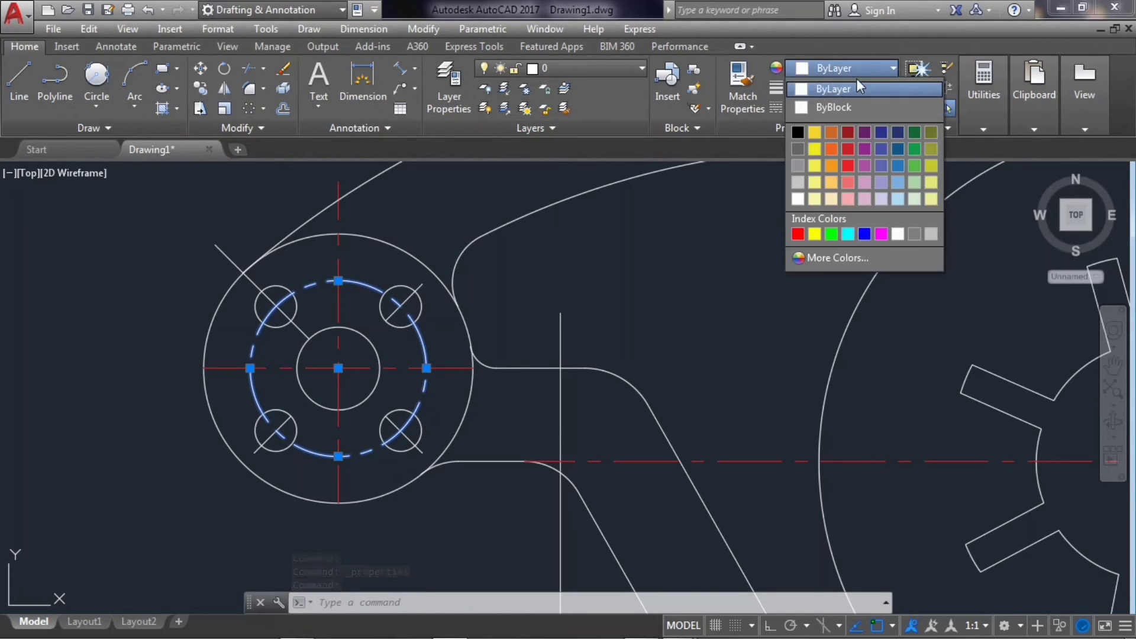
click(823, 146)
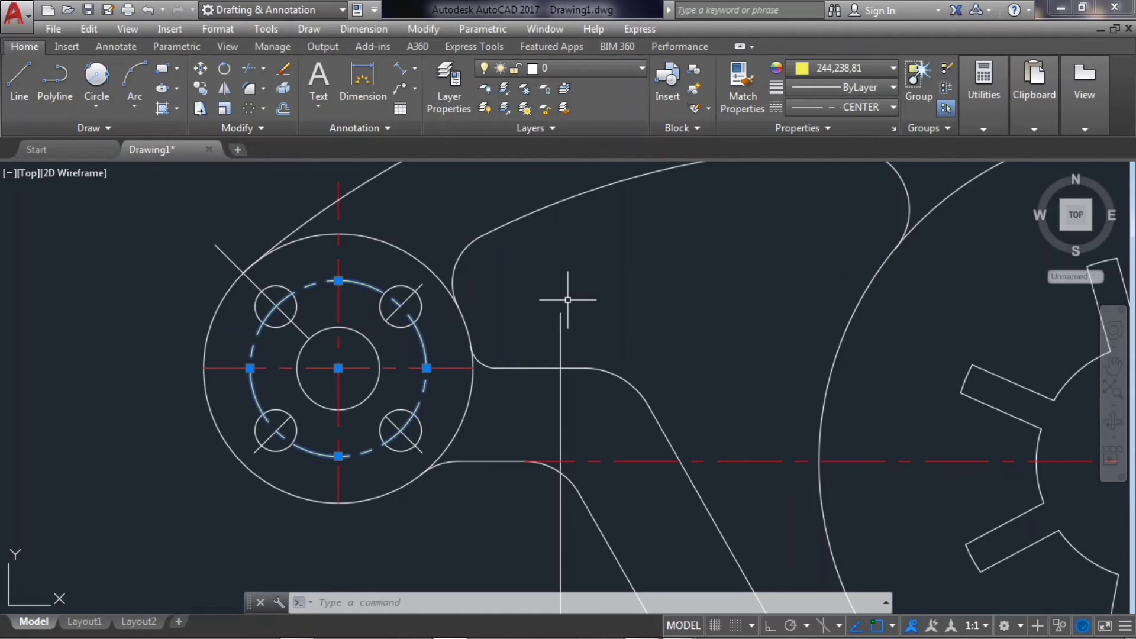
key(Escape)
scroll(450, 318, down, 3)
scroll(394, 343, up, 3)
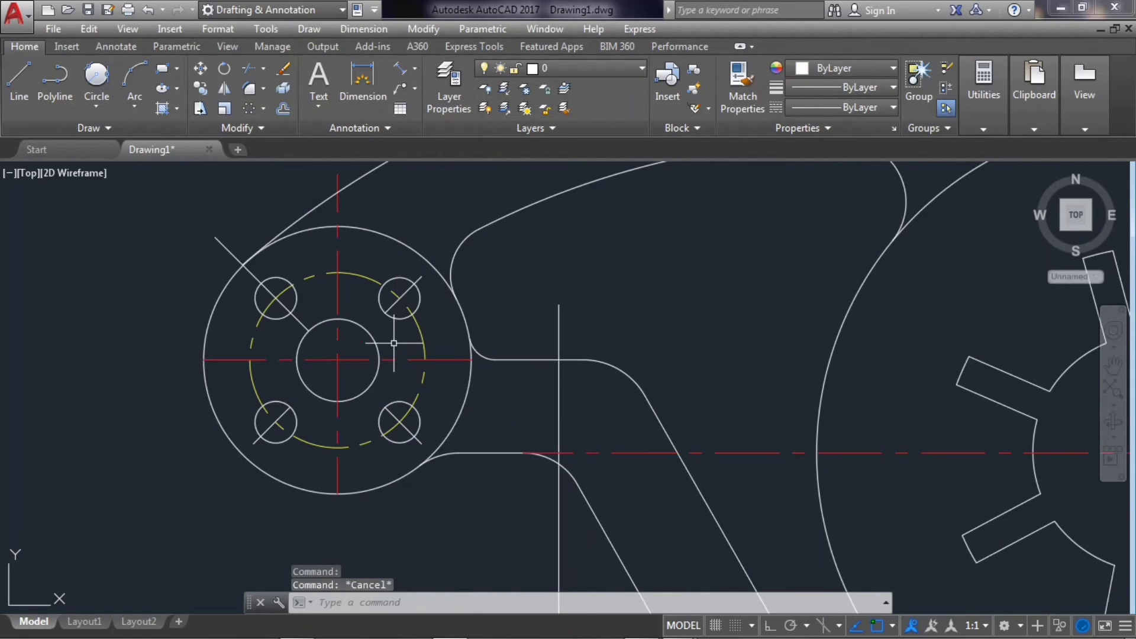
click(404, 294)
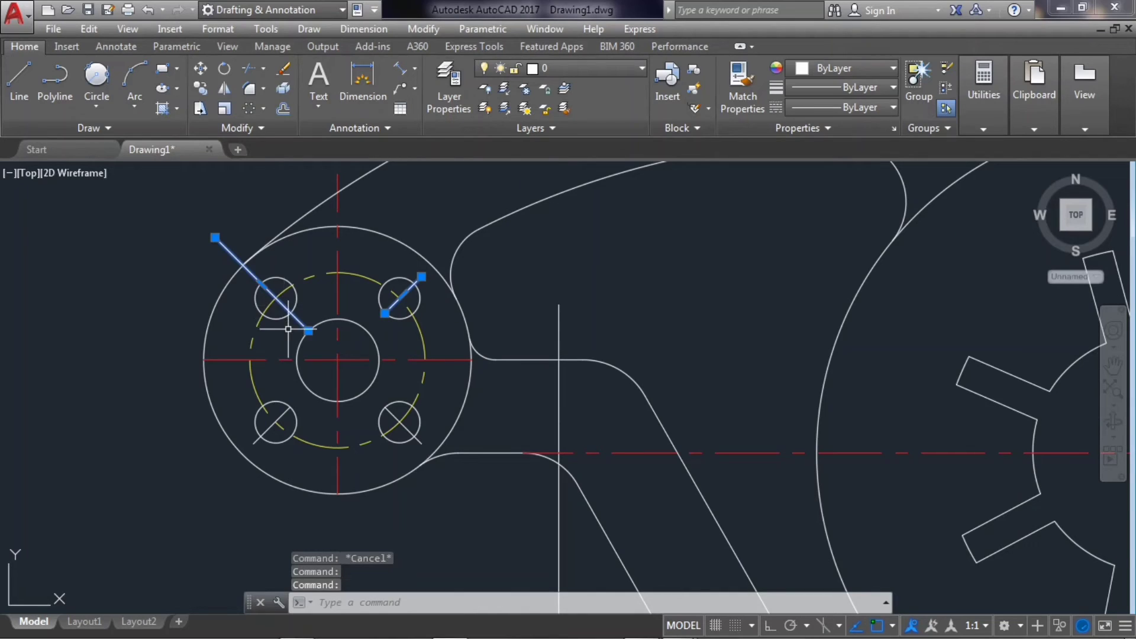
Give the diagonal hole lines the CENTER linetype at linetype scale 15
click(285, 413)
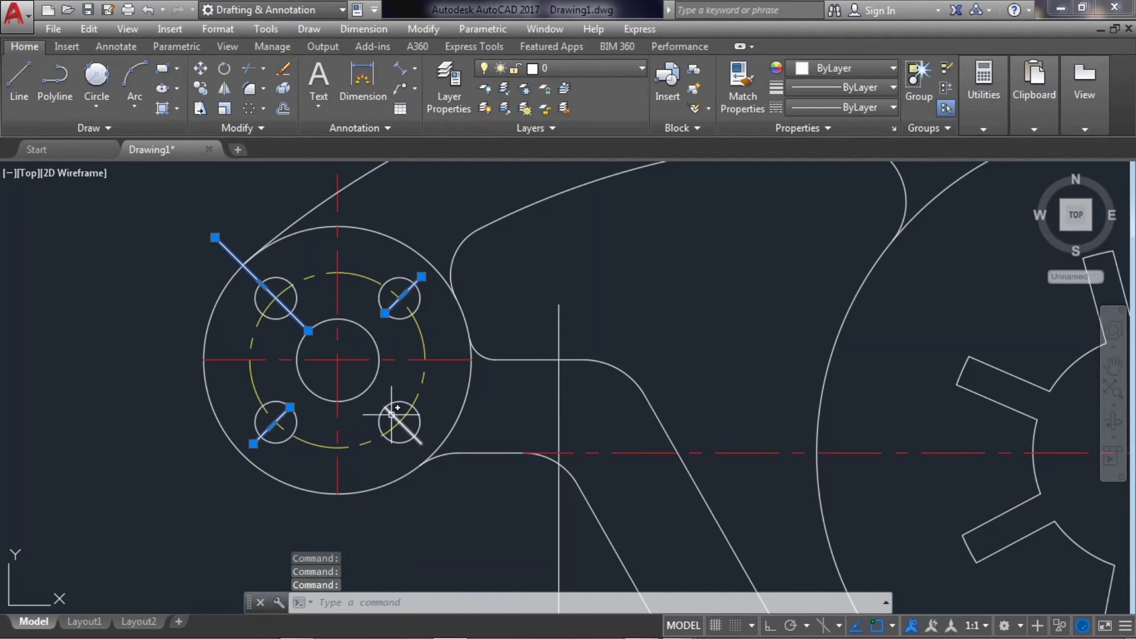
click(801, 107)
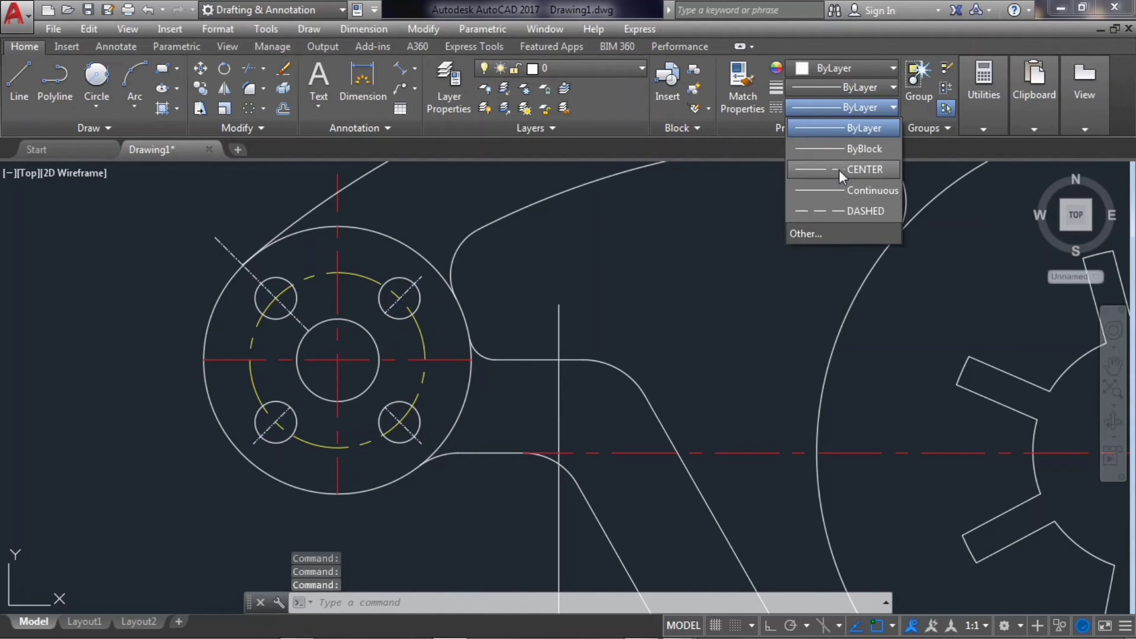
click(839, 169)
right_click(246, 271)
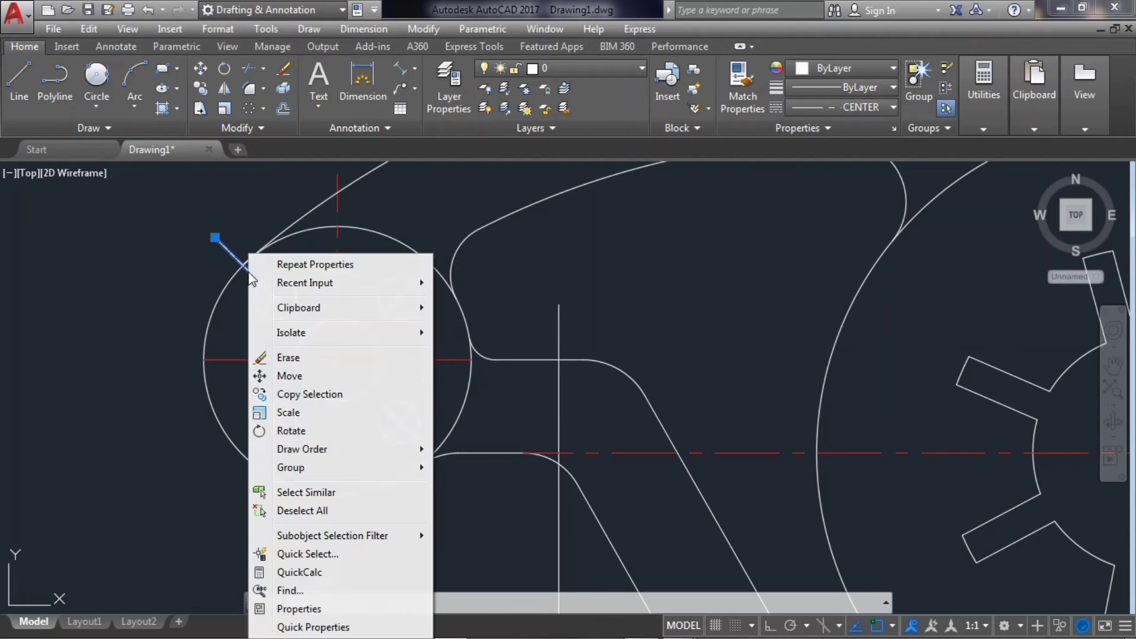
click(299, 609)
text(15)
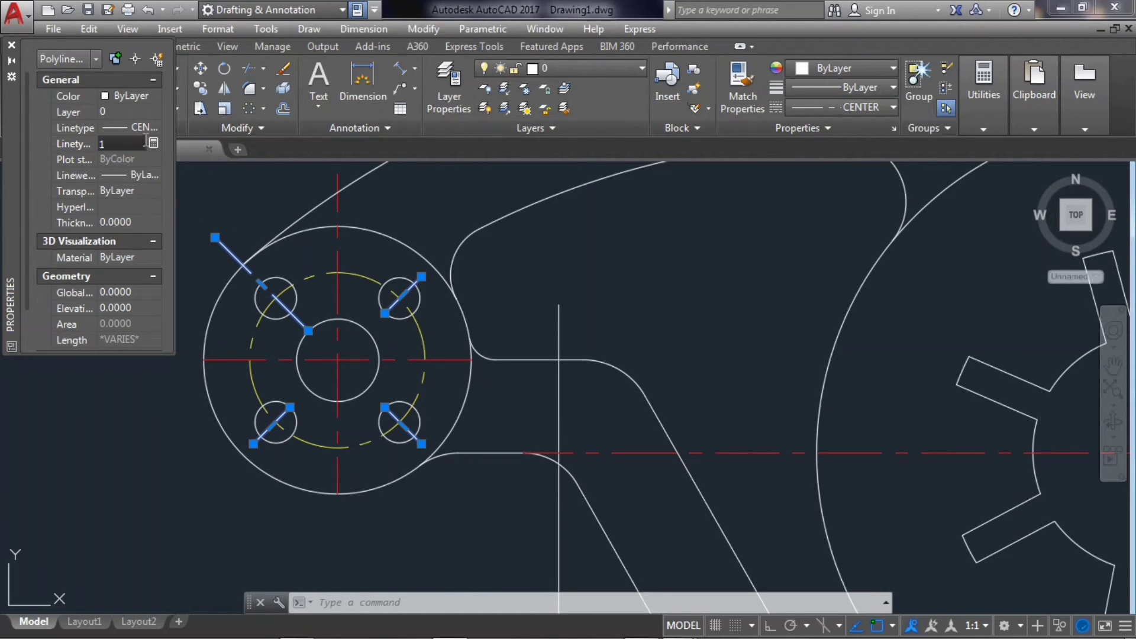
key(Return)
click(144, 140)
key(Escape)
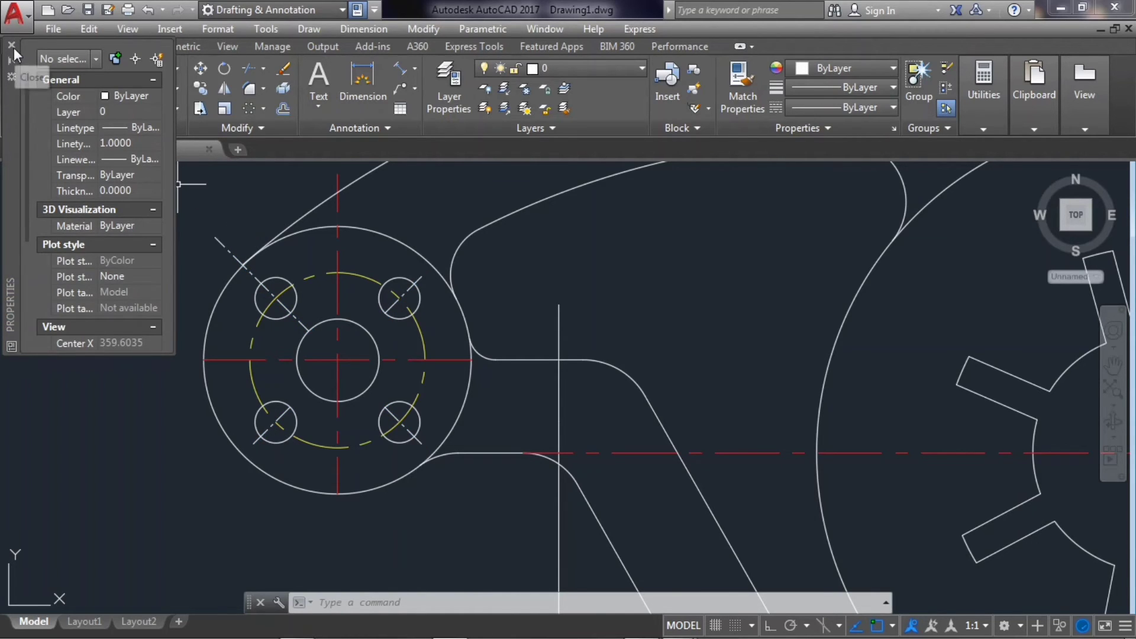
click(12, 45)
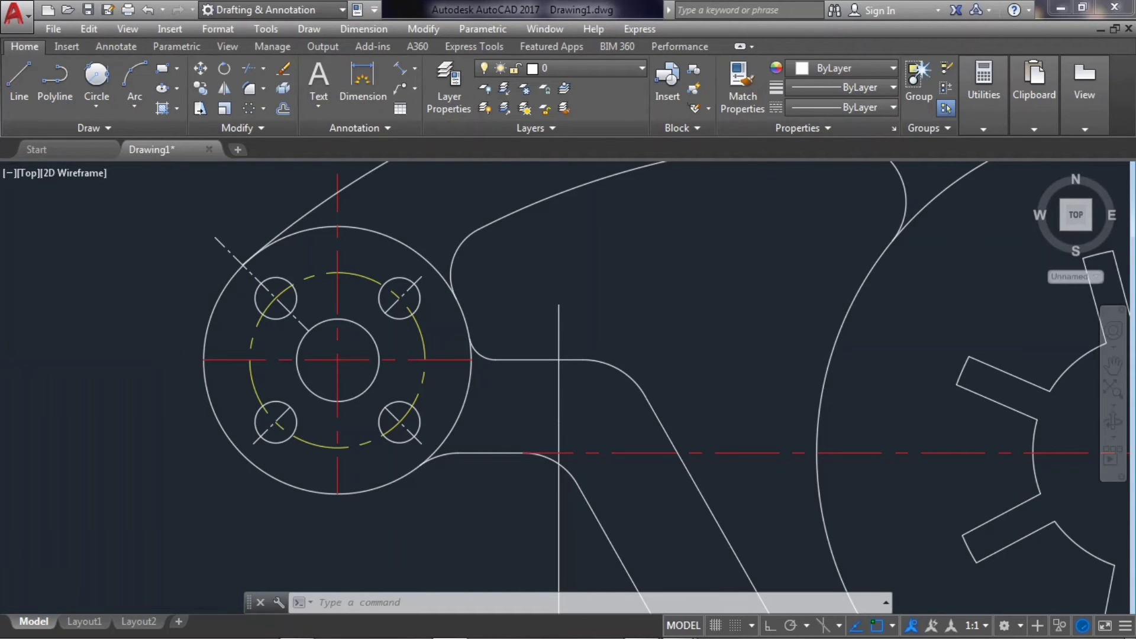
Place the 78 horizontal dimension below the part, ending at the large circle
scroll(545, 360, down, 5)
scroll(545, 360, up, 3)
scroll(546, 360, down, 2)
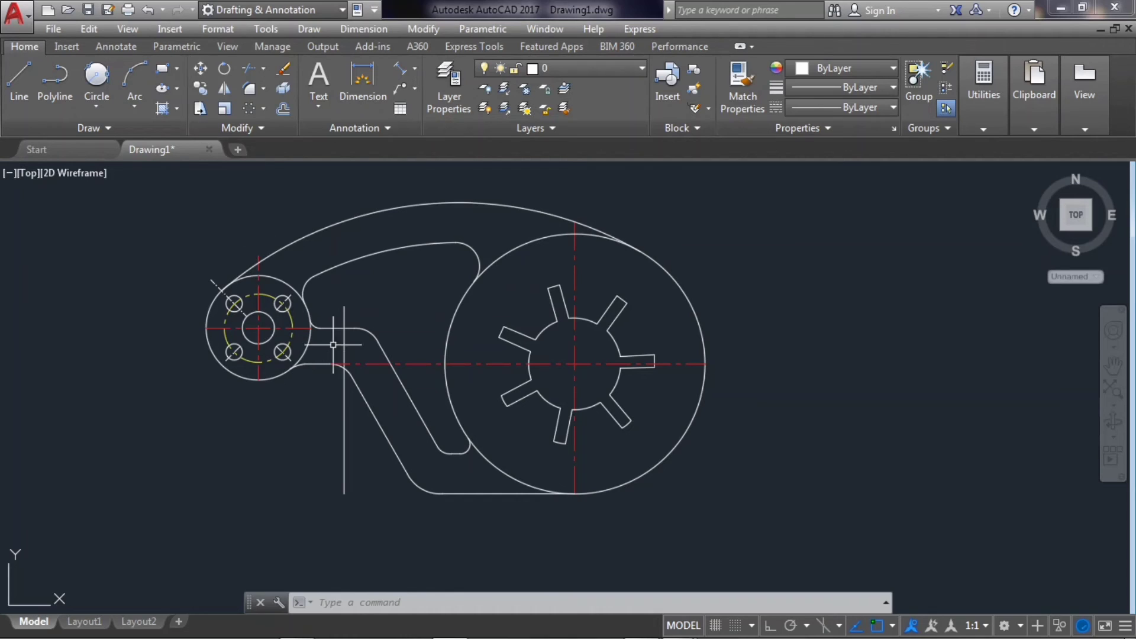
middle_drag(341, 315, 402, 327)
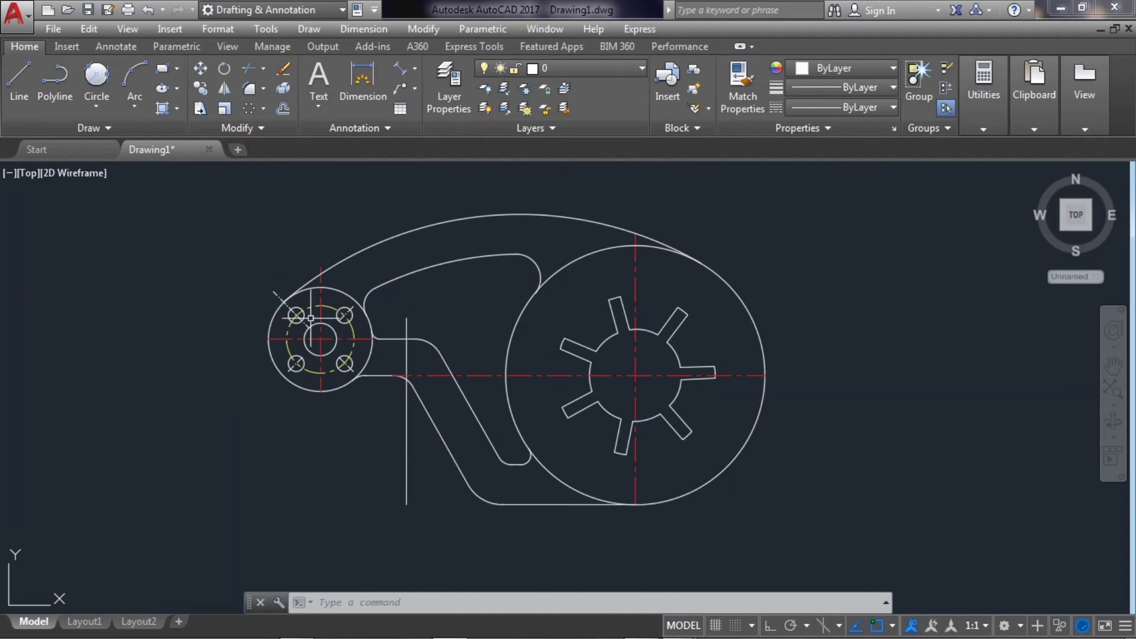
click(373, 82)
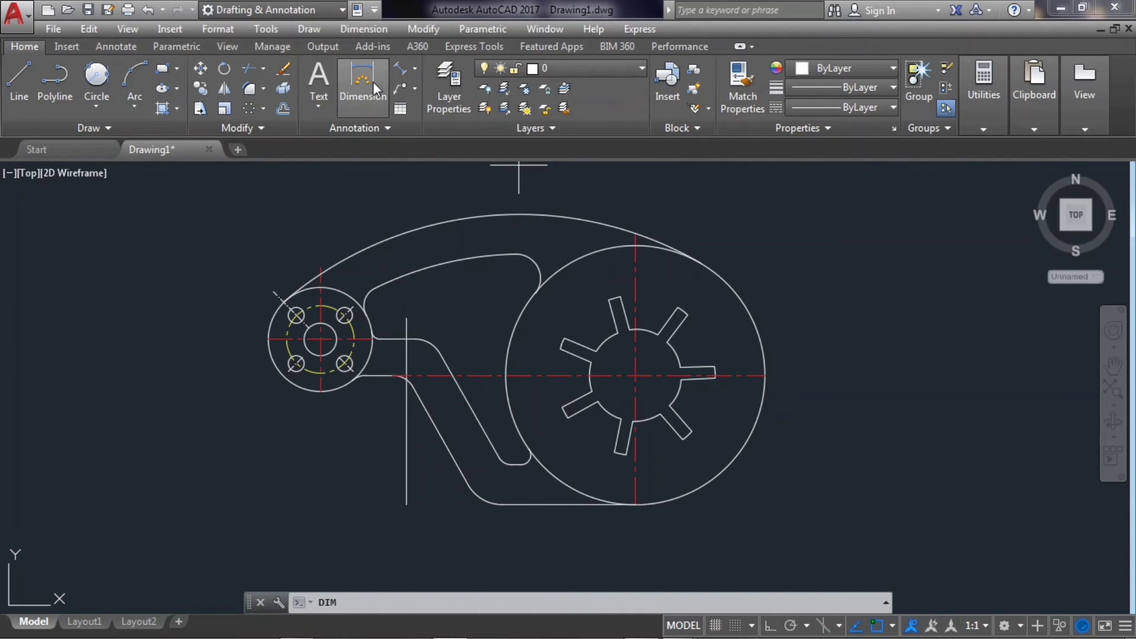
click(636, 504)
text(78)
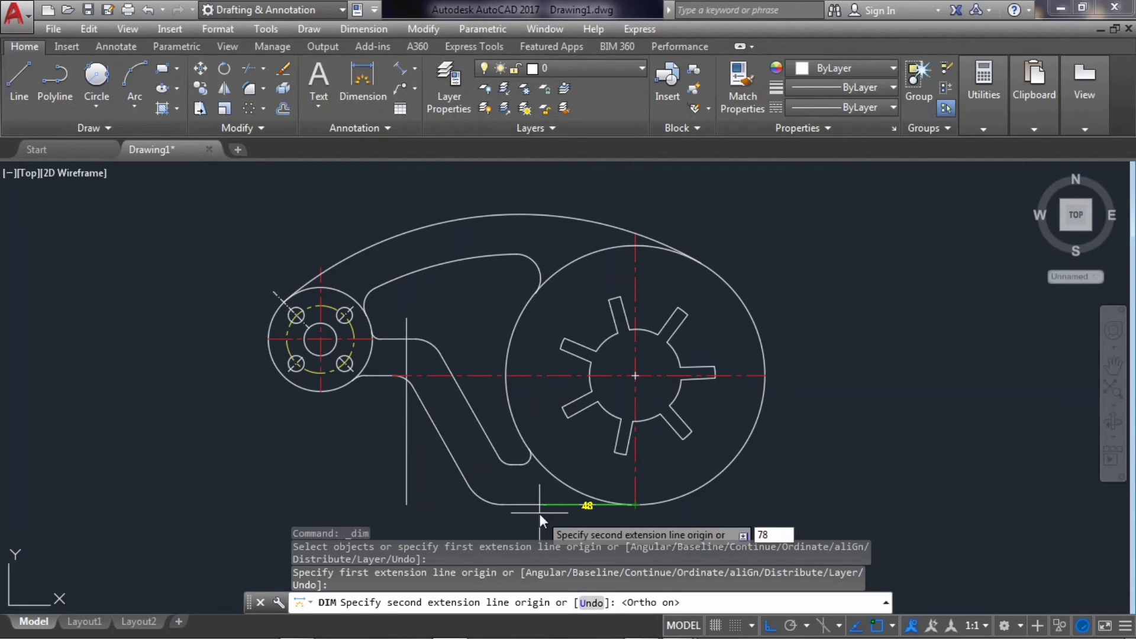
key(Return)
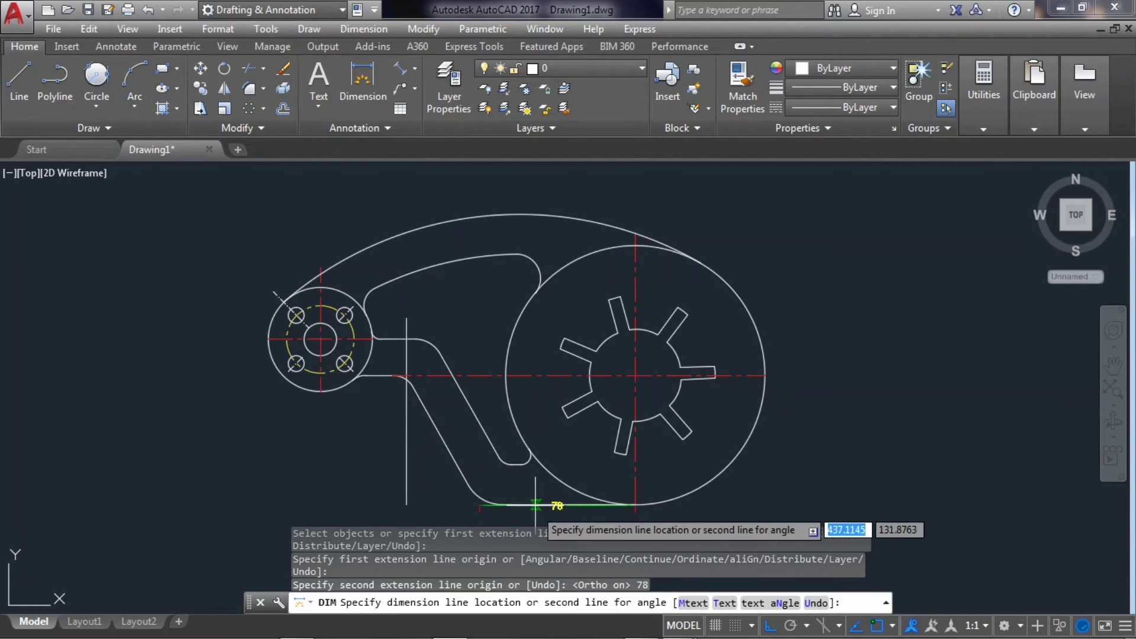
scroll(536, 504, down, 2)
scroll(536, 504, down, 1)
scroll(537, 504, up, 3)
scroll(535, 497, up, 2)
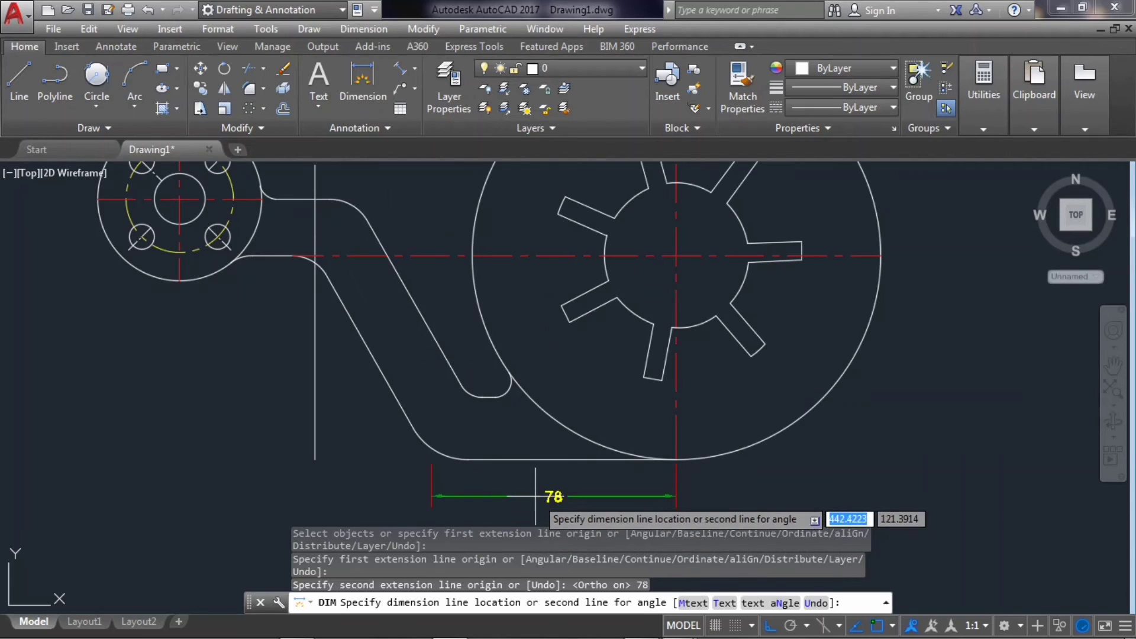
click(534, 489)
key(Return)
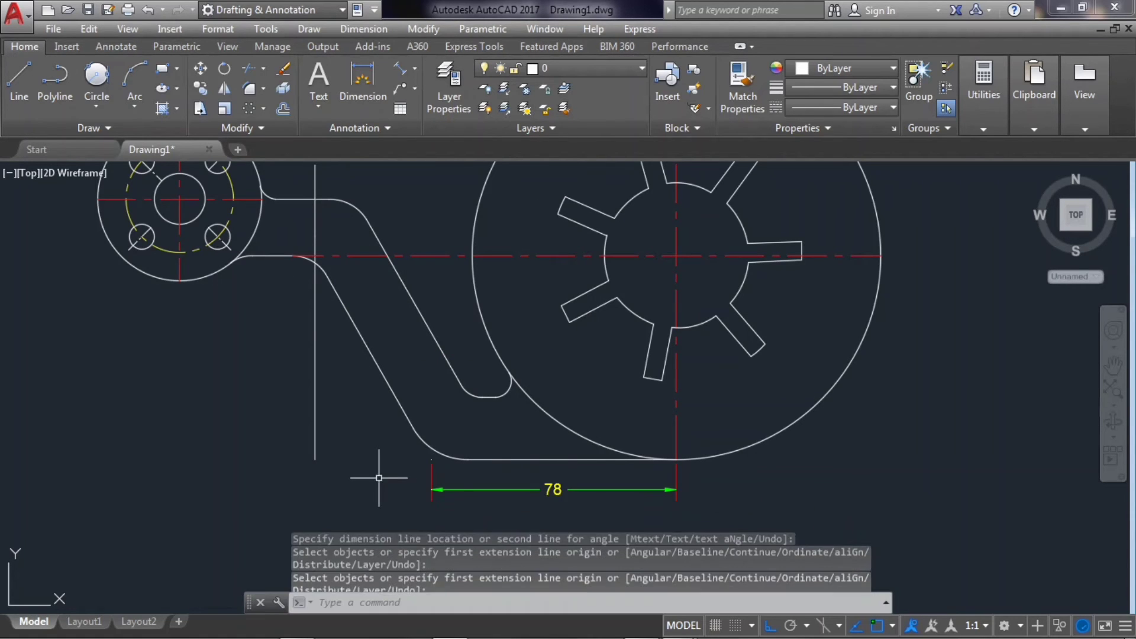
Add the 37 and 43 dimensions in line with the 78 dimension
key(Return)
click(431, 460)
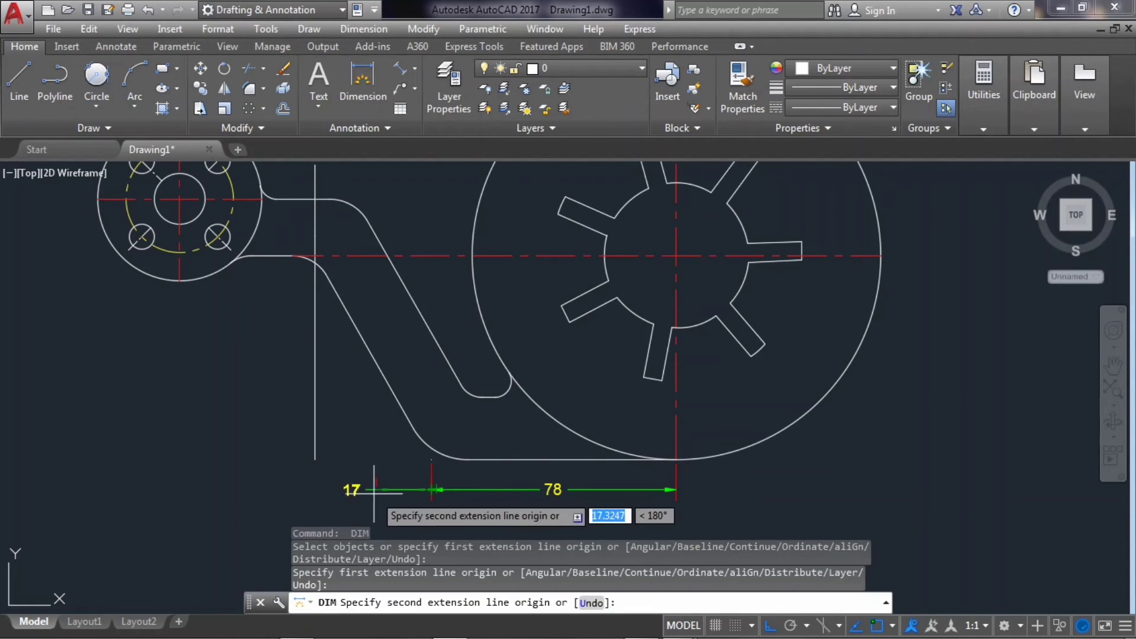
click(315, 489)
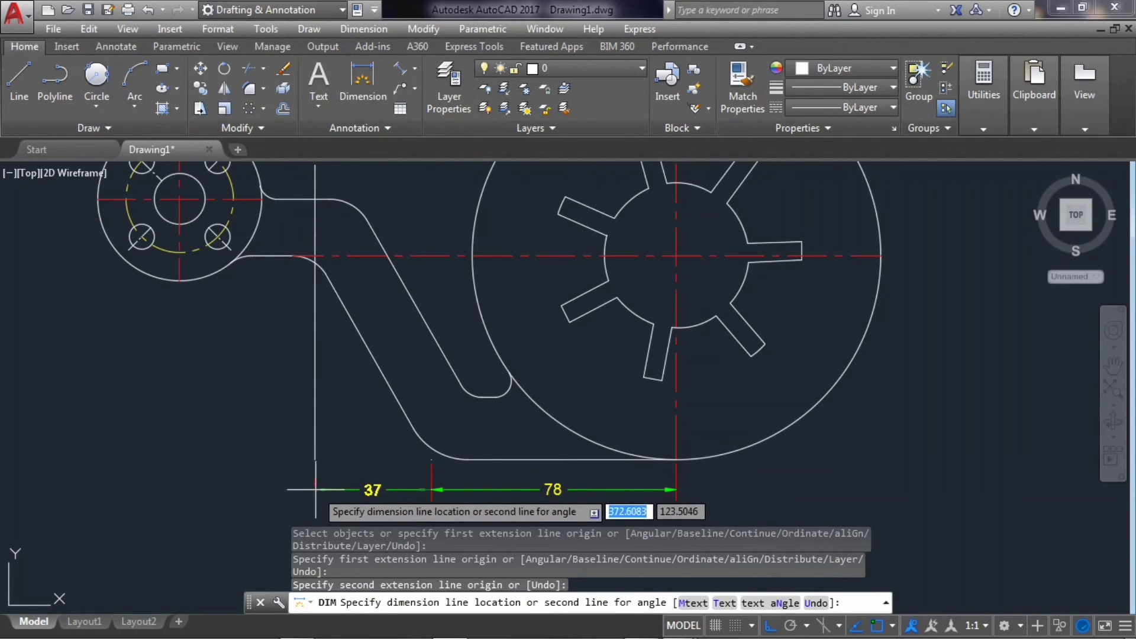
click(314, 489)
key(Return)
key(Return)
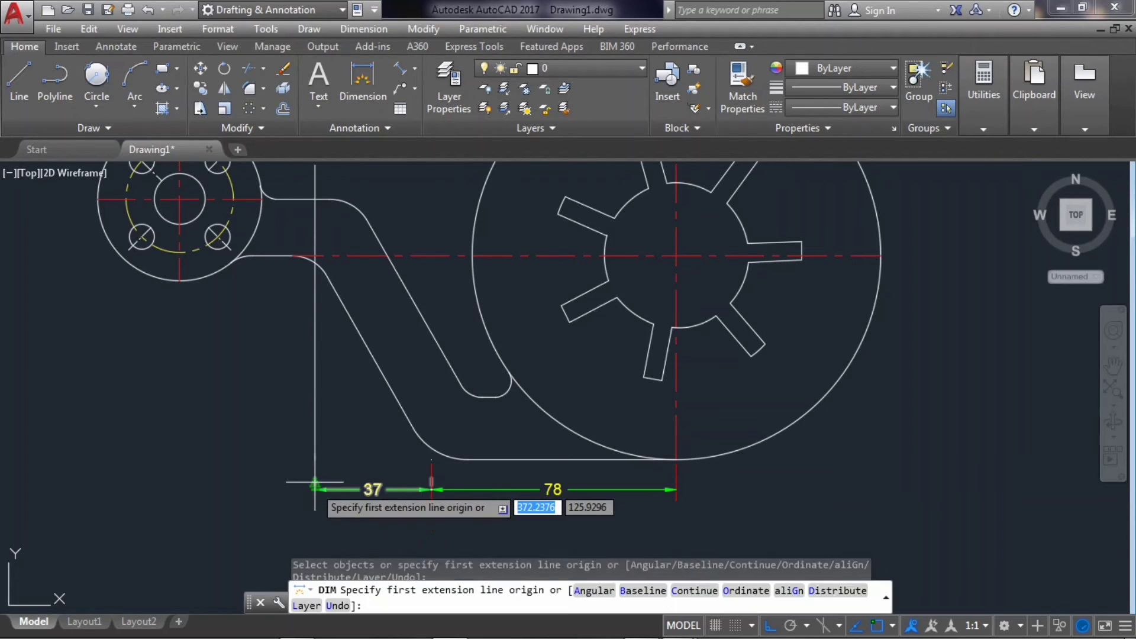
click(315, 489)
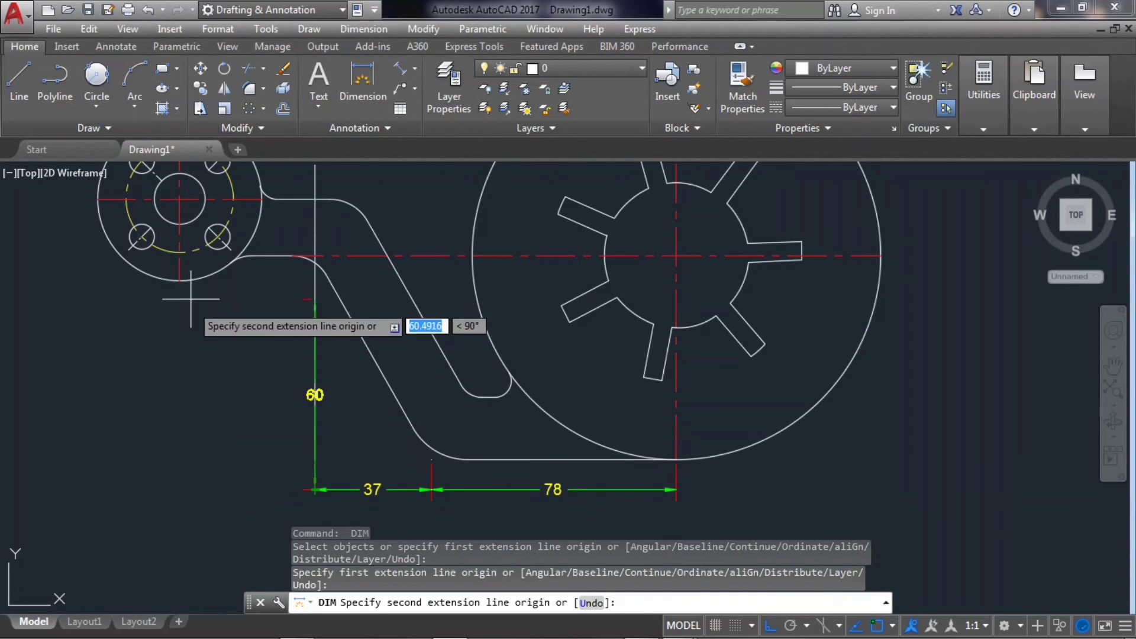
click(179, 489)
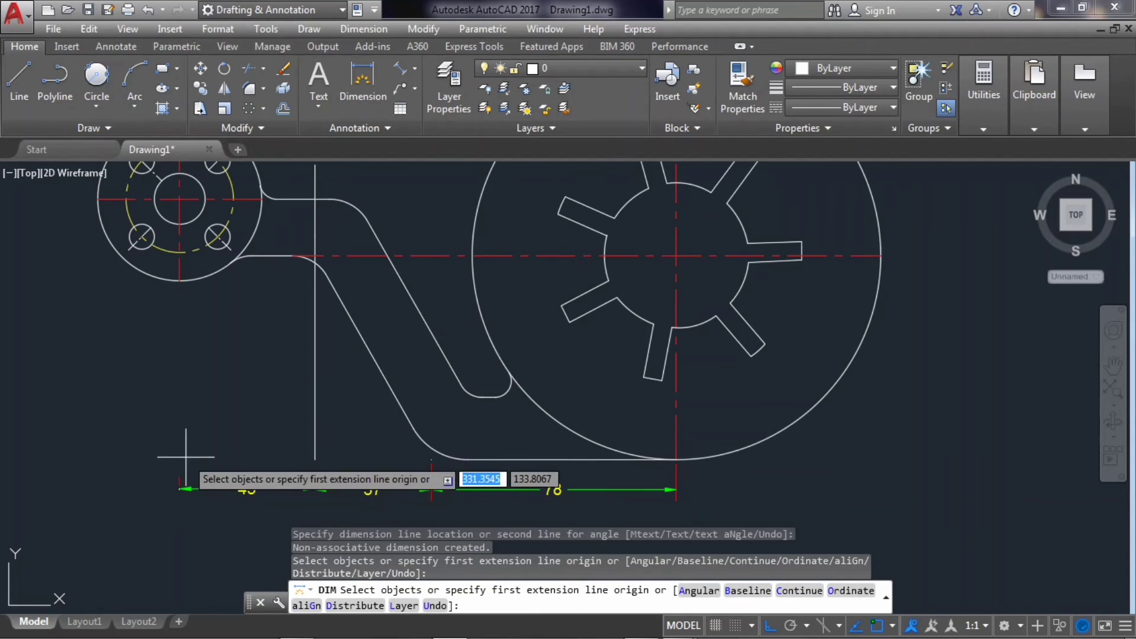
key(Escape)
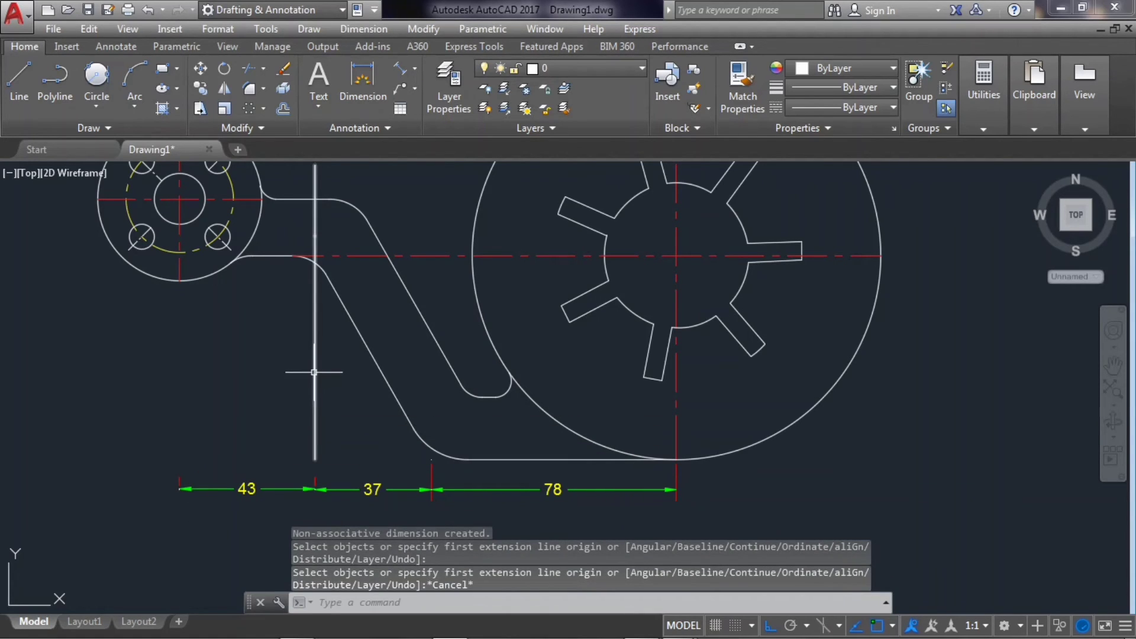
Try stretching and trimming the vertical reference line, abandoning both attempts
click(315, 369)
click(314, 165)
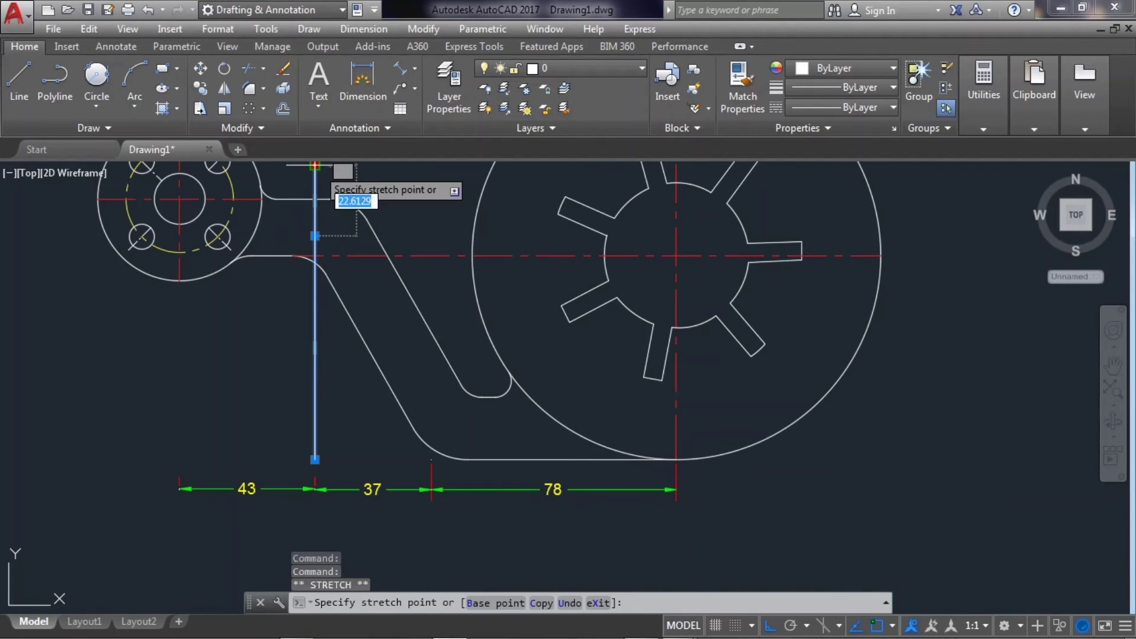
key(Escape)
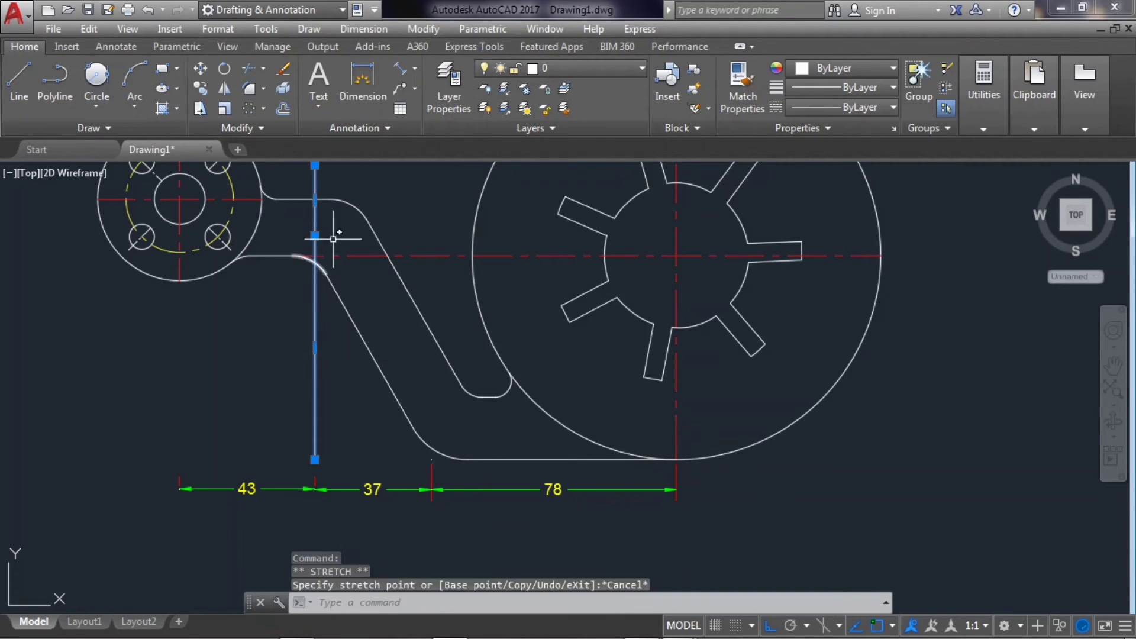
key(Escape)
click(250, 69)
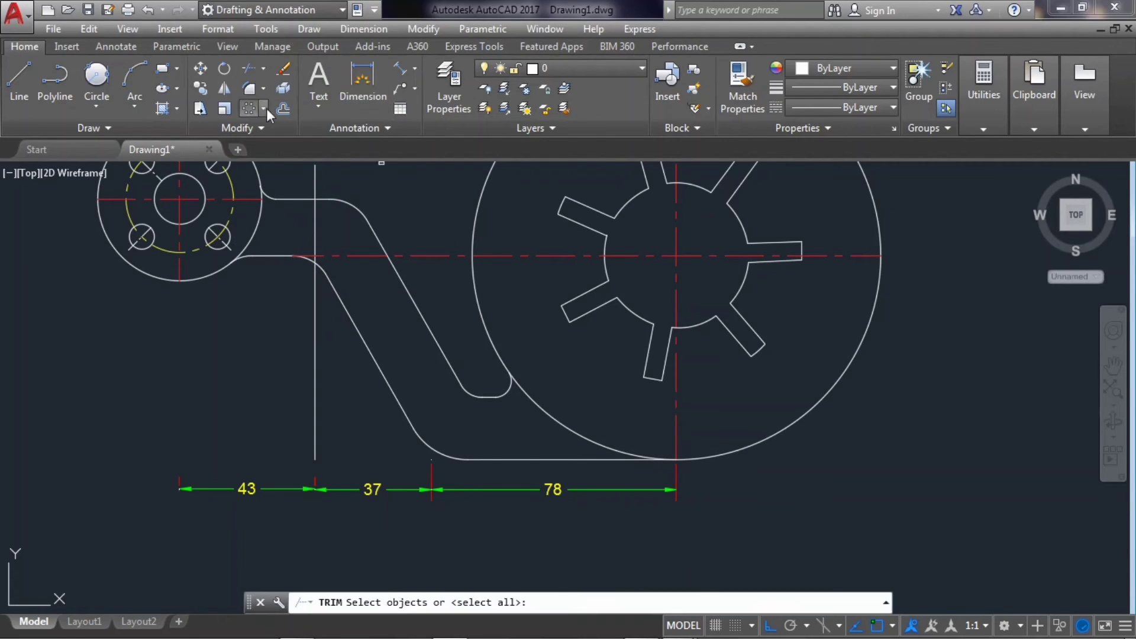
key(Return)
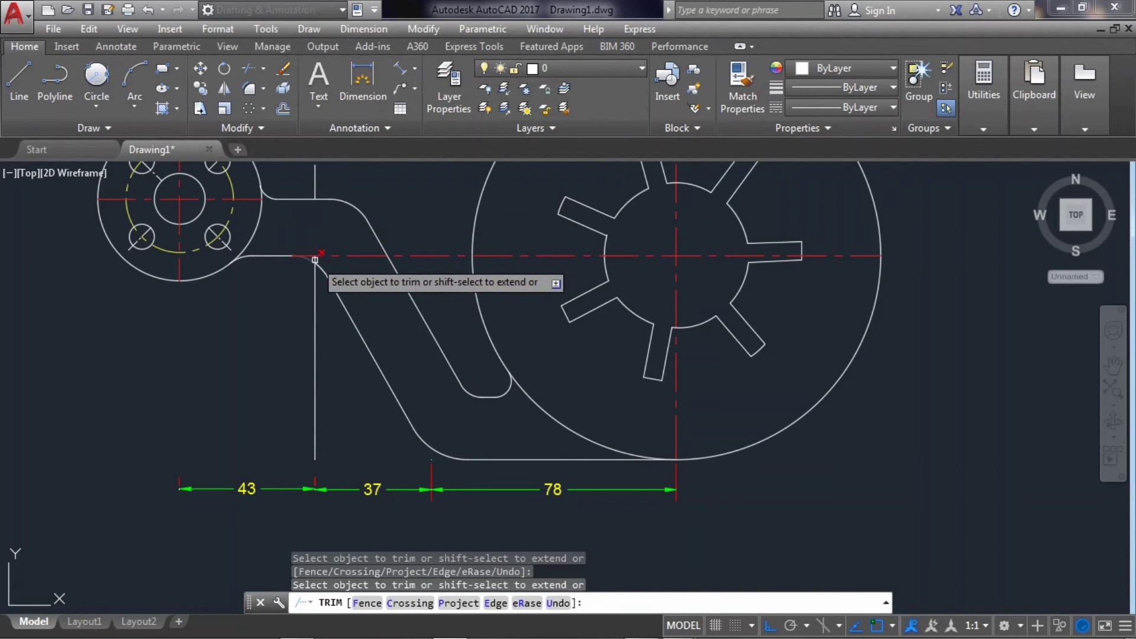
scroll(315, 260, up, 4)
scroll(308, 254, up, 2)
key(Escape)
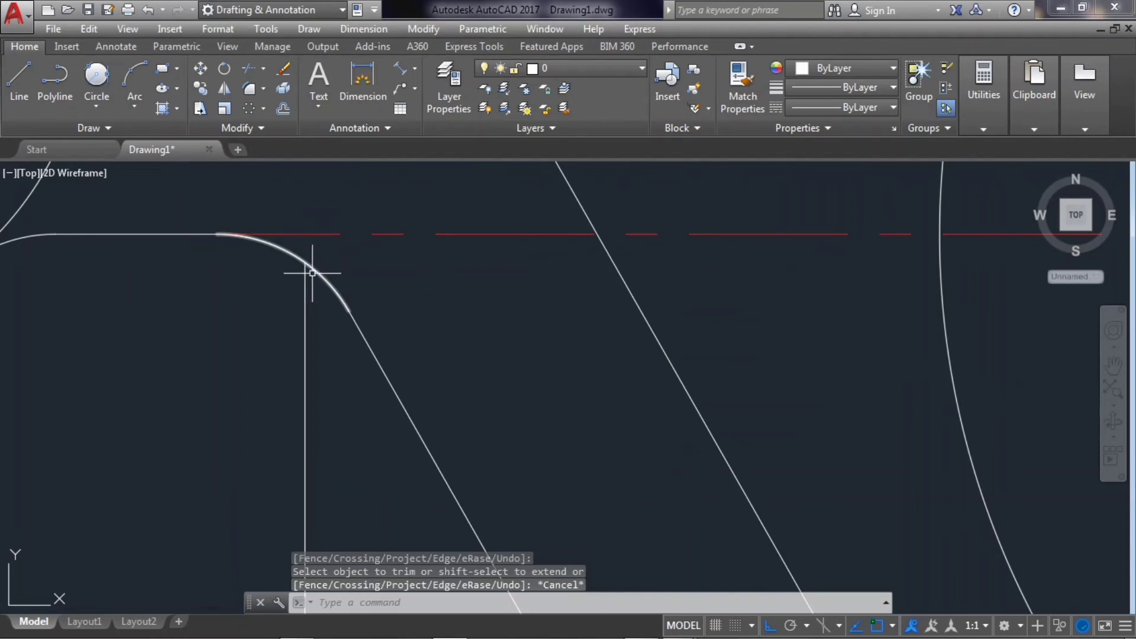
Shorten the vertical reference line to end at the rounded corner
click(305, 284)
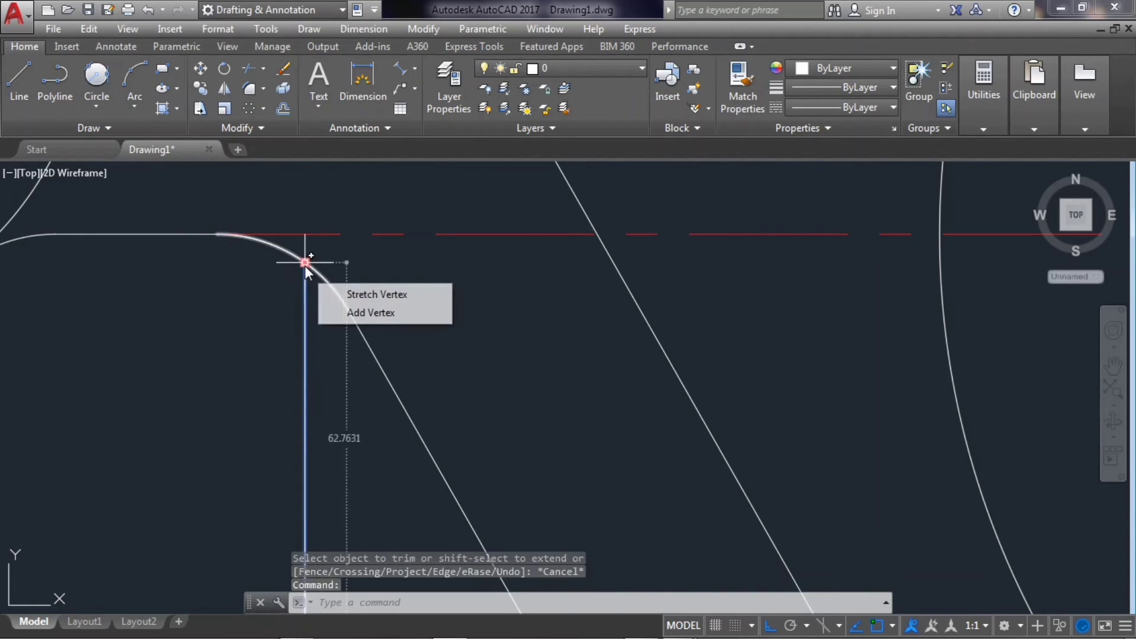
click(305, 263)
click(304, 329)
scroll(449, 327, down, 5)
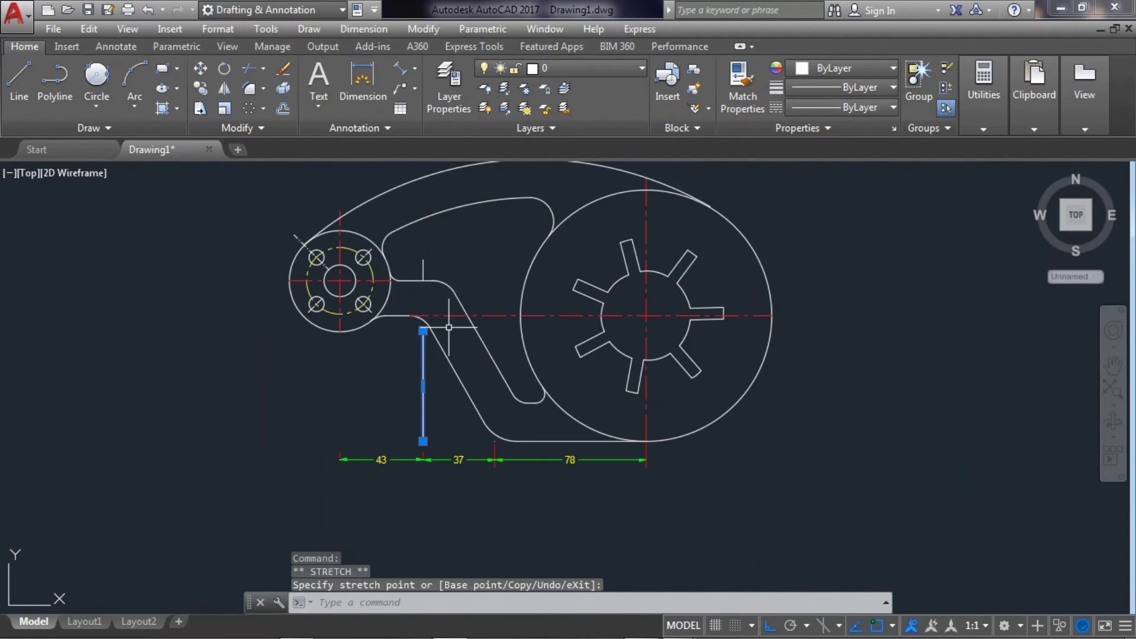
scroll(437, 422, up, 4)
key(Escape)
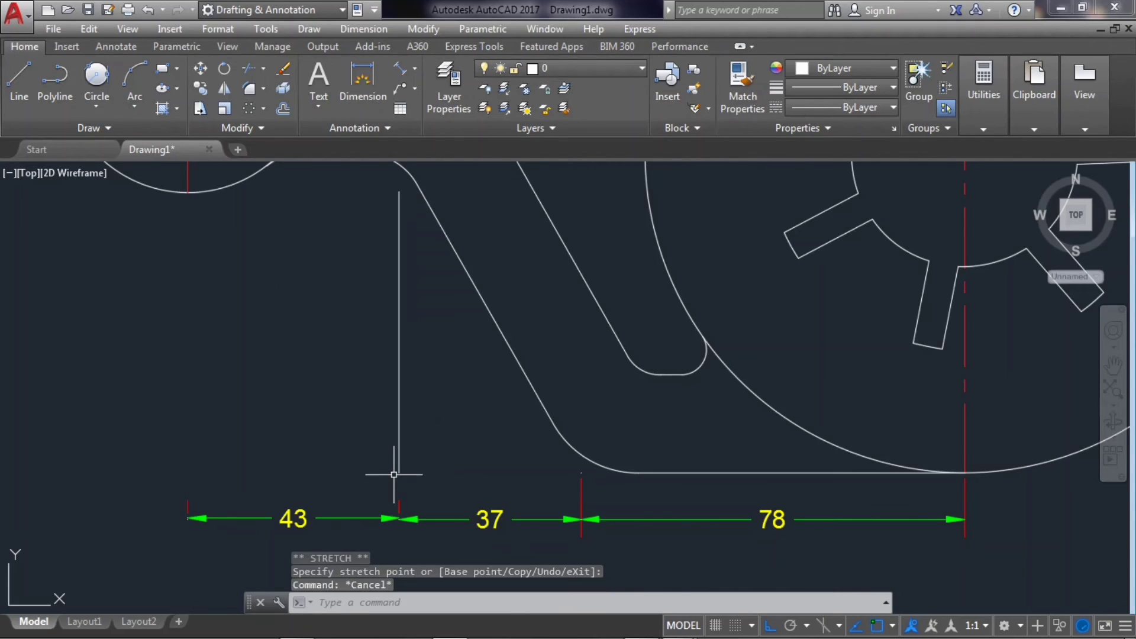
click(399, 474)
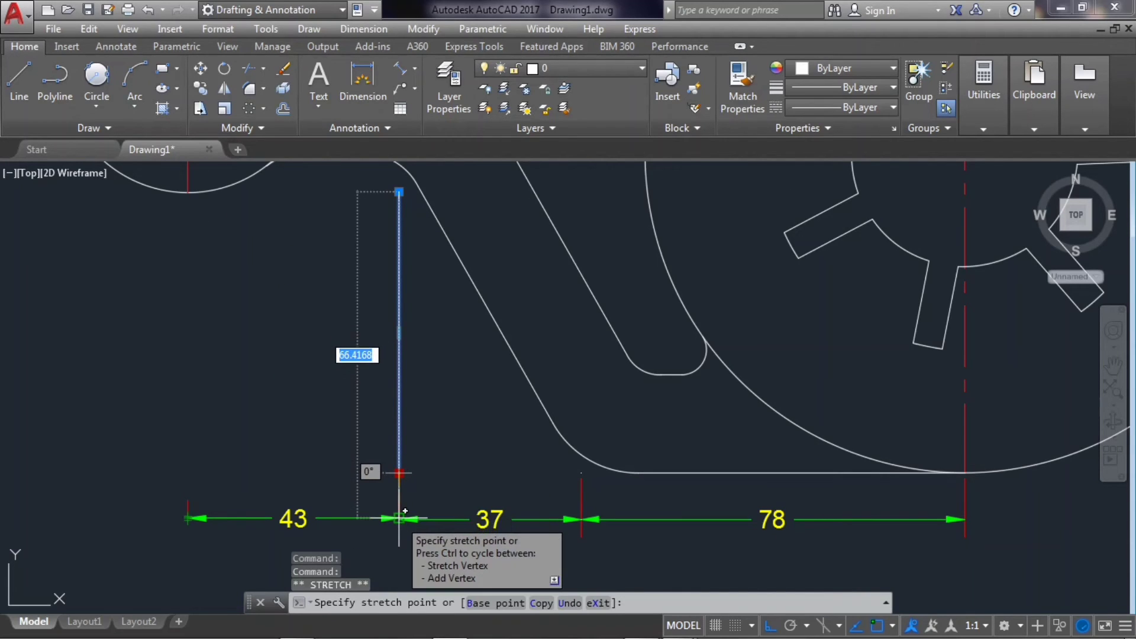
key(Escape)
key(Escape)
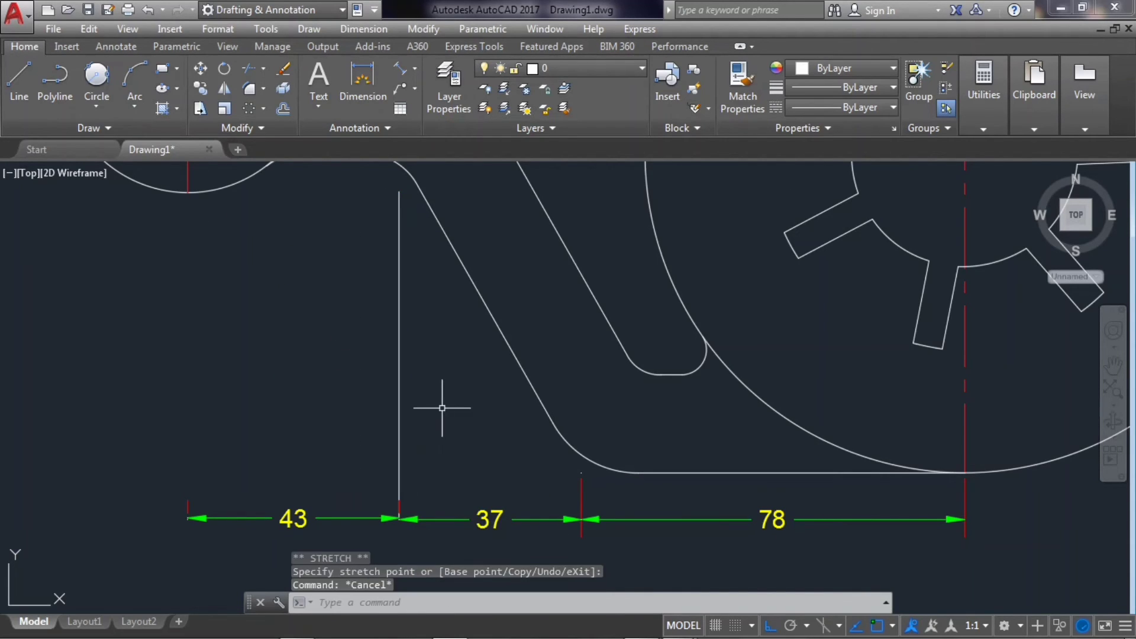
scroll(435, 416, down, 2)
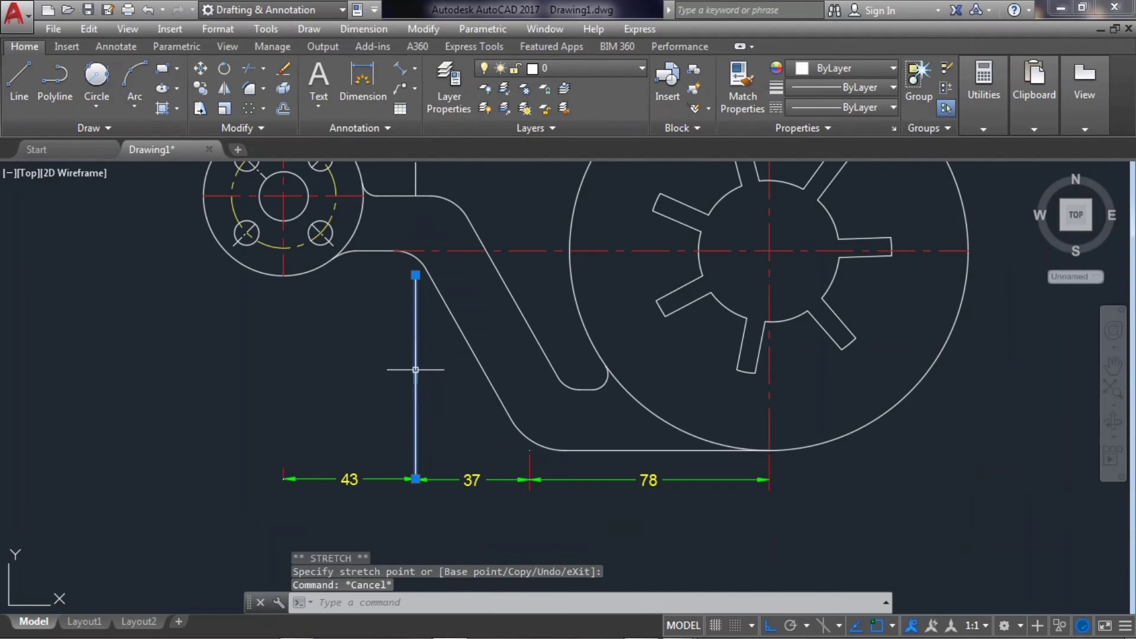
Copy the vertical line with CO to the 43 dimension's left end
text(CO)
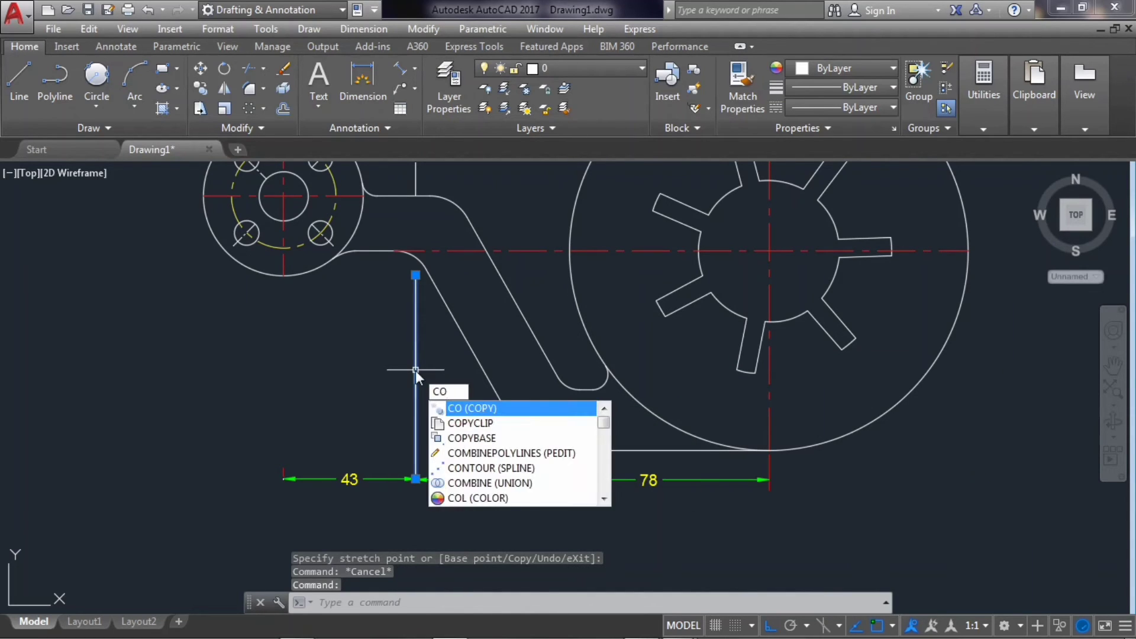
key(Return)
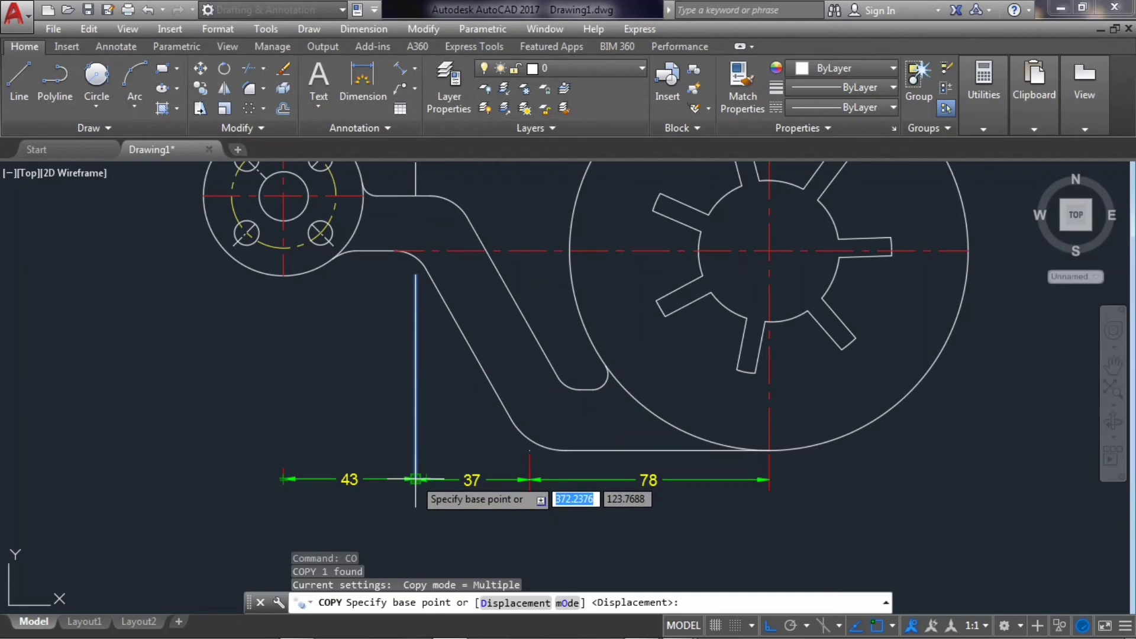
click(416, 479)
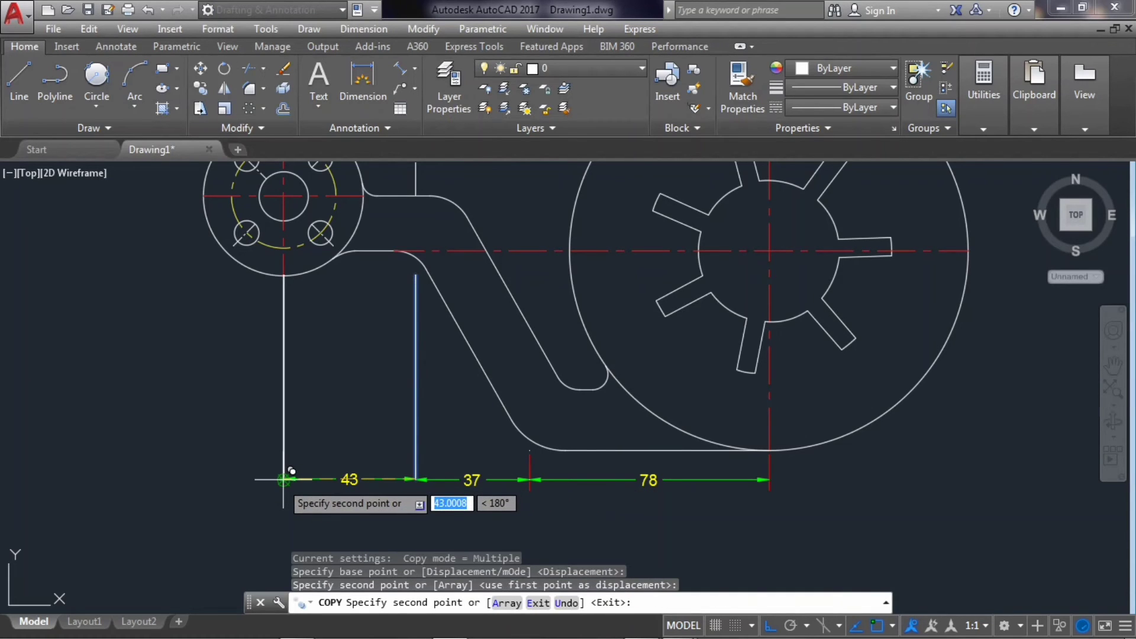
click(284, 479)
key(Return)
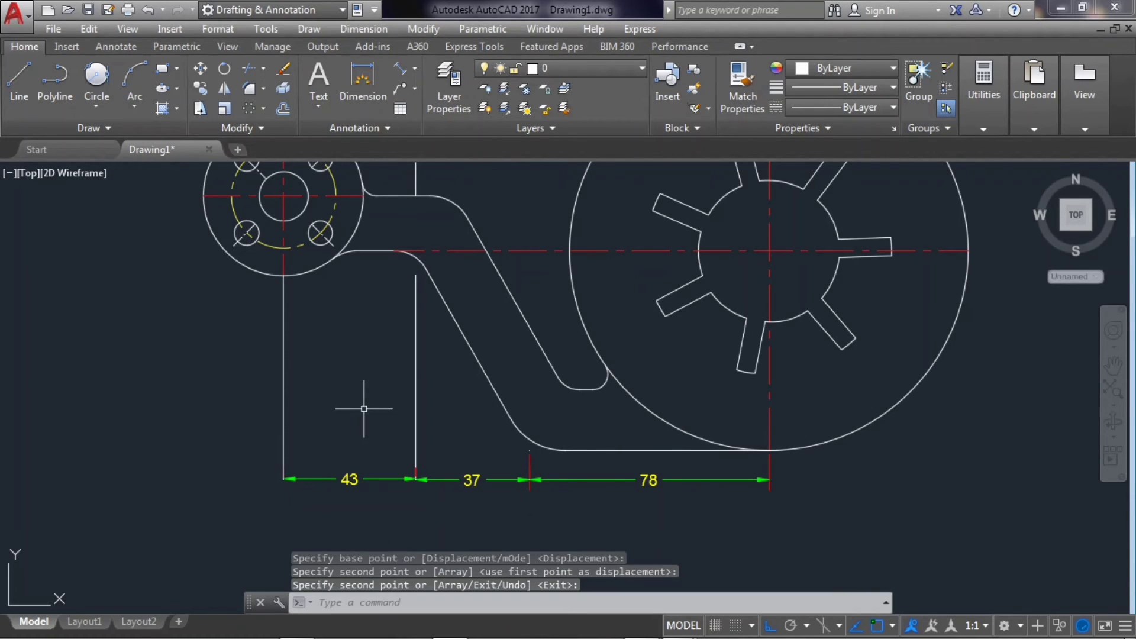
Colour the original and copied vertical lines red
scroll(364, 408, down, 2)
click(317, 391)
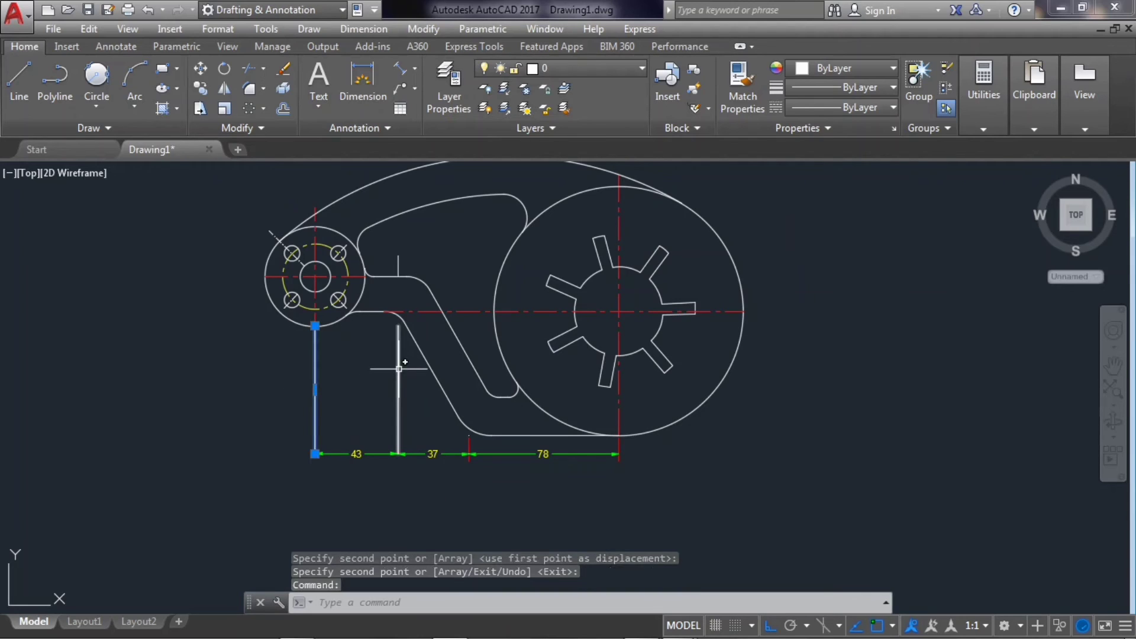
click(399, 368)
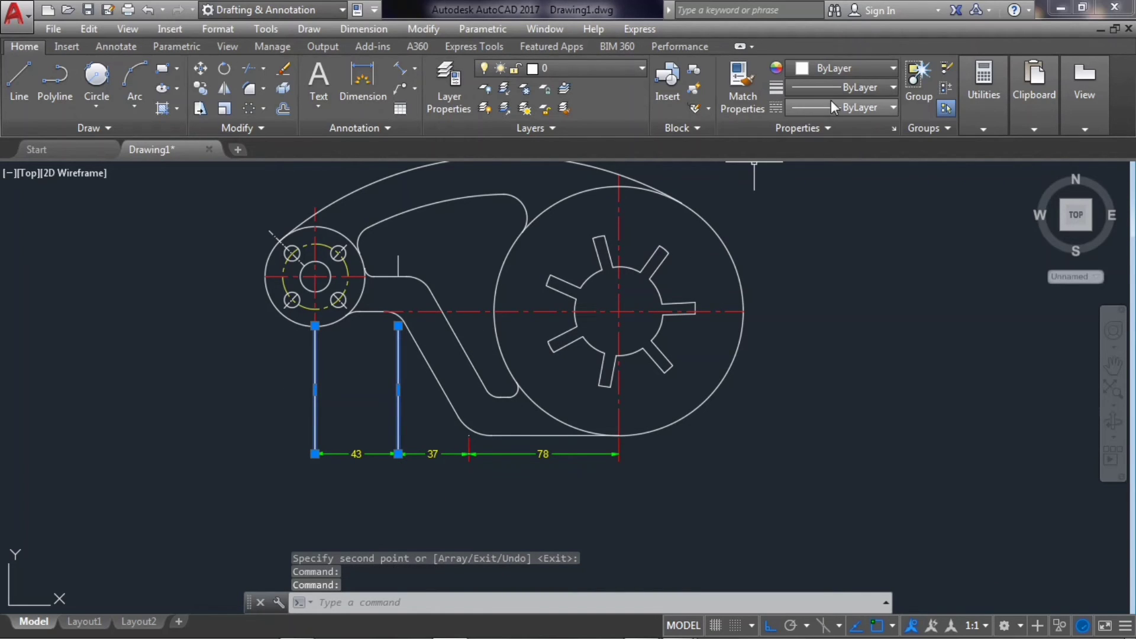
click(844, 69)
click(848, 165)
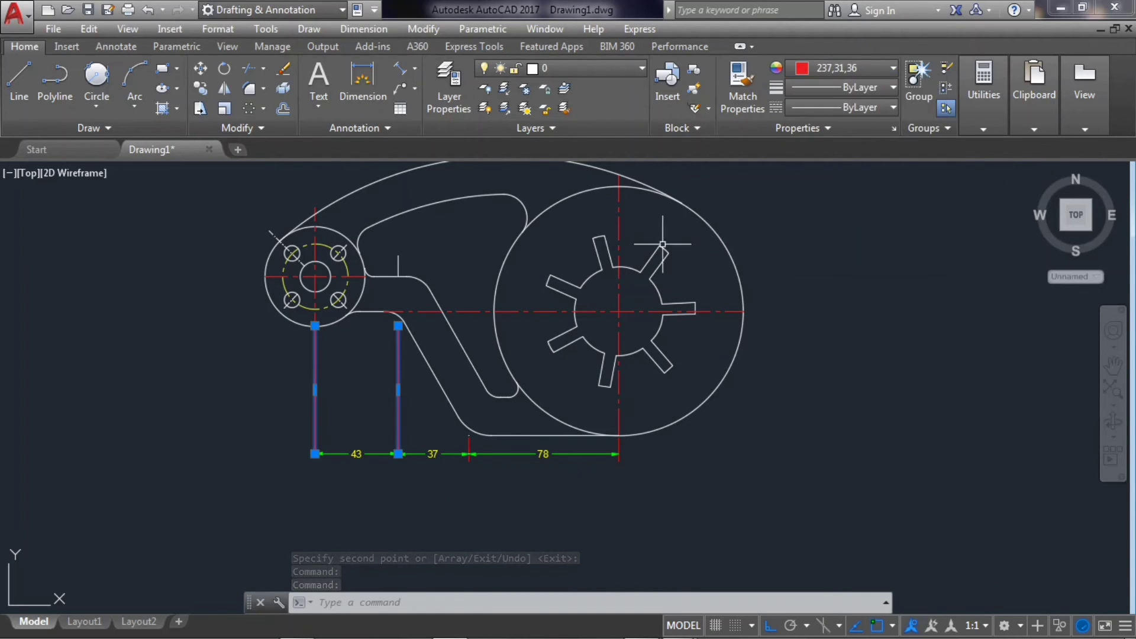
key(Escape)
scroll(378, 355, down, 3)
scroll(452, 230, up, 3)
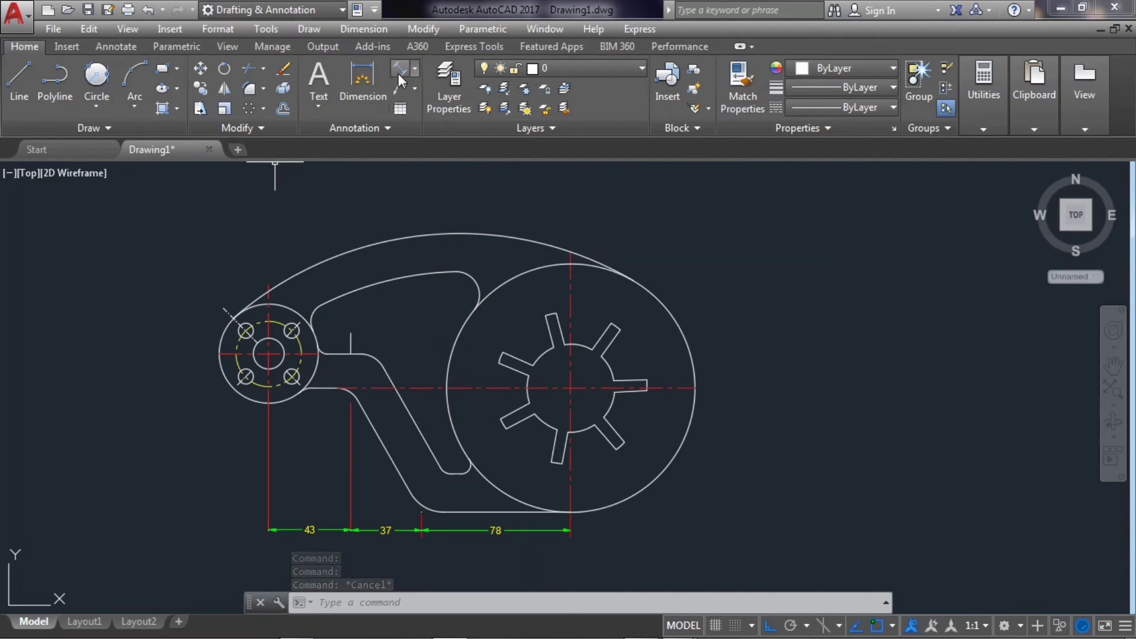
Dimension the large wheel circle as Ø130 at its upper right
click(415, 68)
click(438, 265)
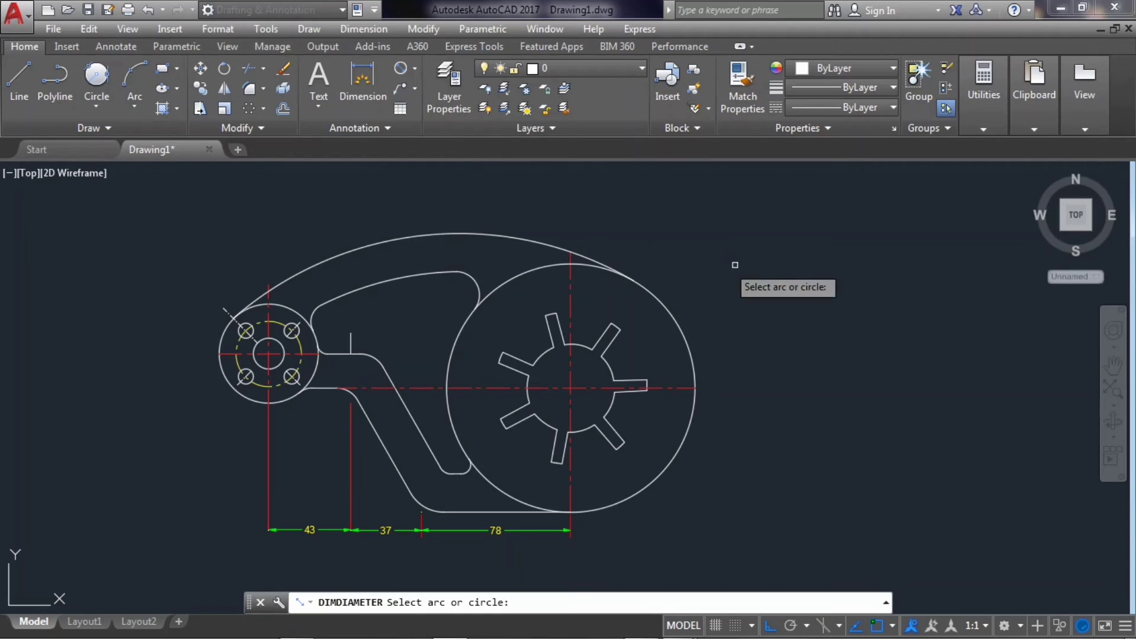
click(674, 312)
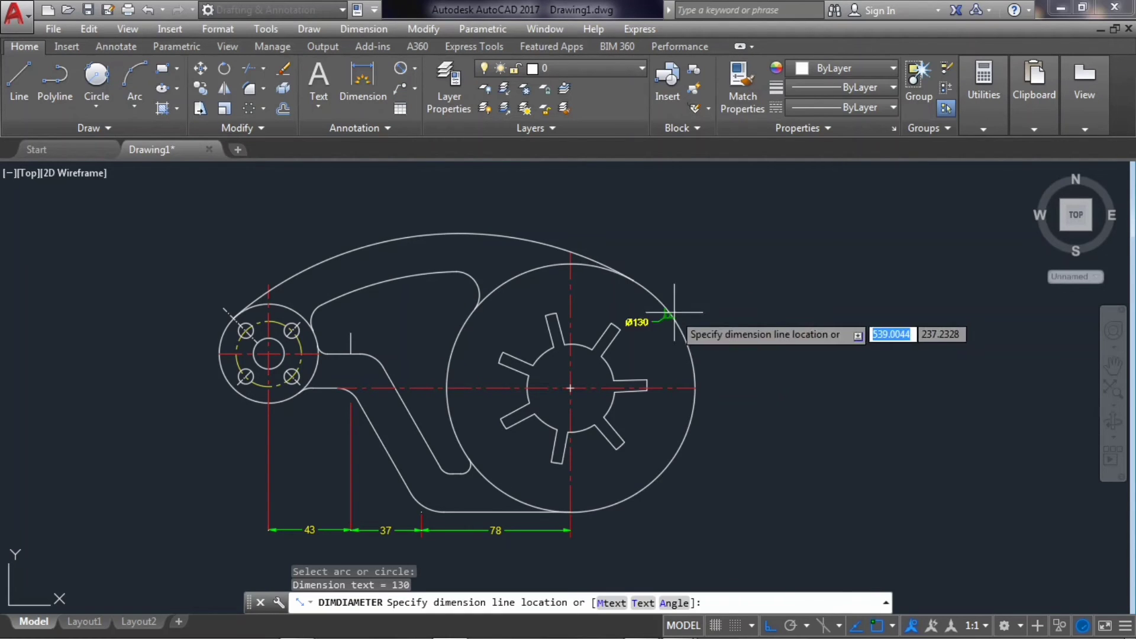
click(704, 309)
scroll(598, 398, up, 2)
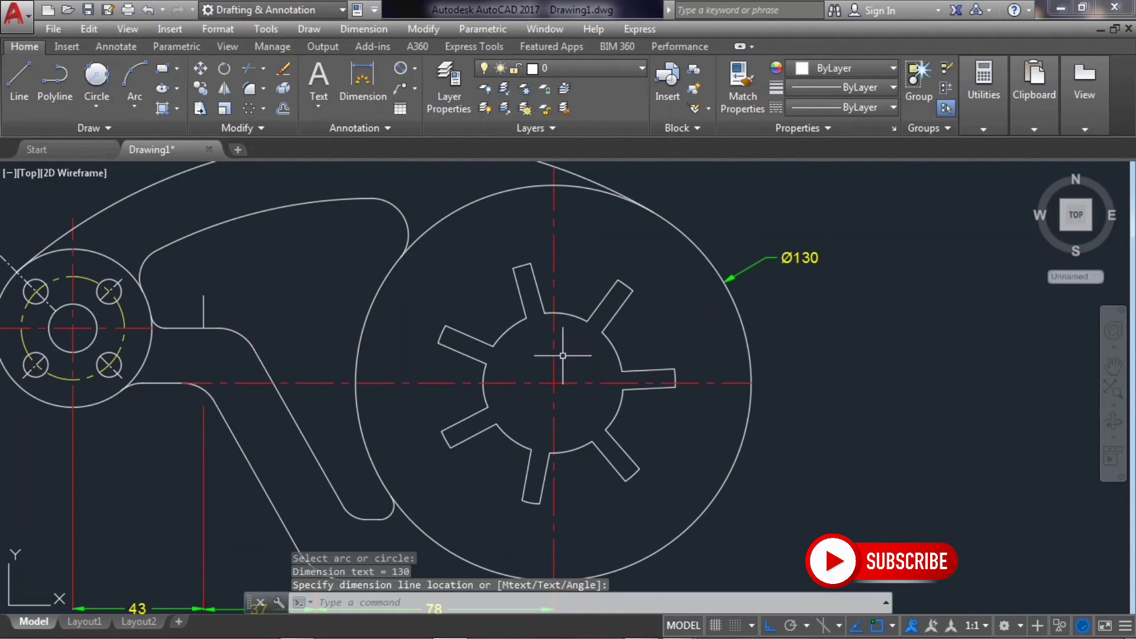
Add Ø46 to the inner gear circle and Ø80 to the tooth-tip circle
key(Return)
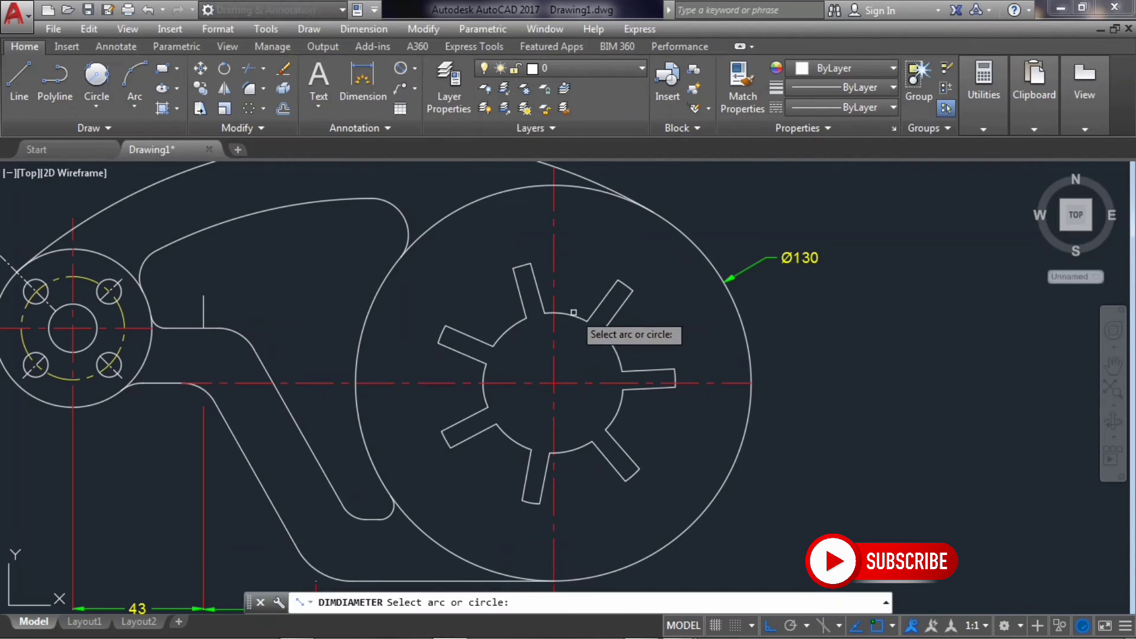
click(574, 317)
click(588, 249)
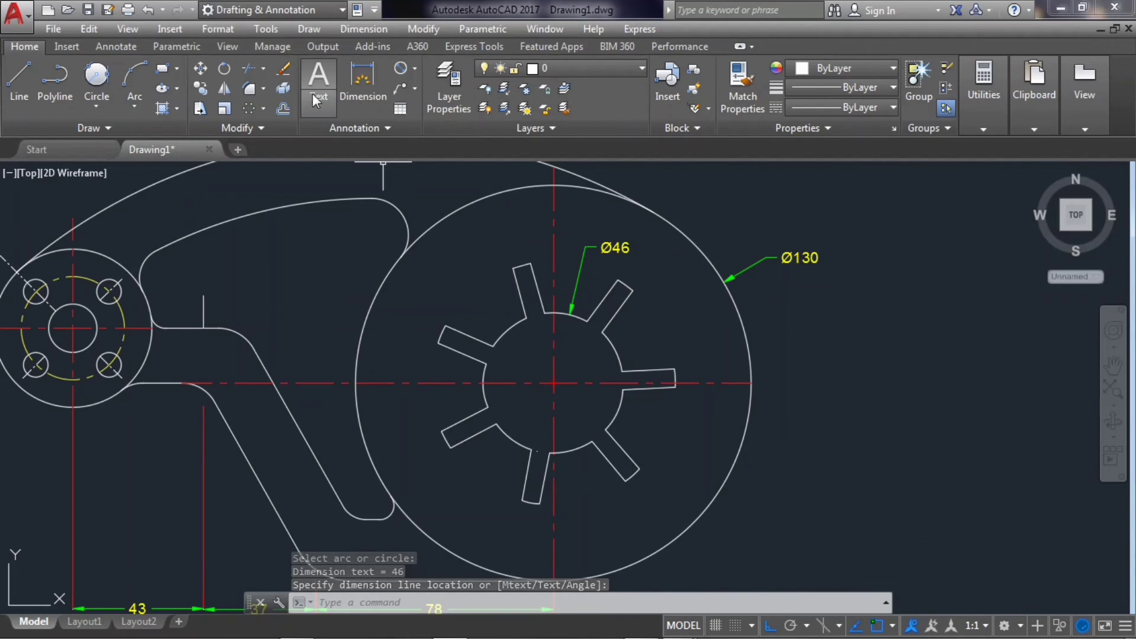
click(401, 71)
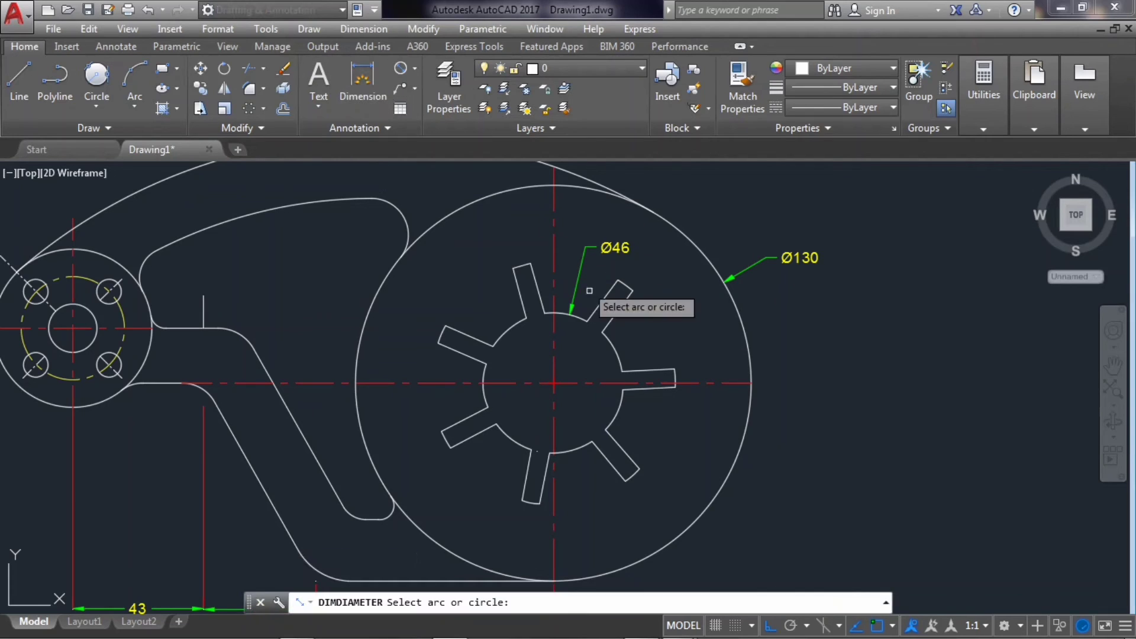
click(624, 284)
click(674, 303)
scroll(672, 332, down, 2)
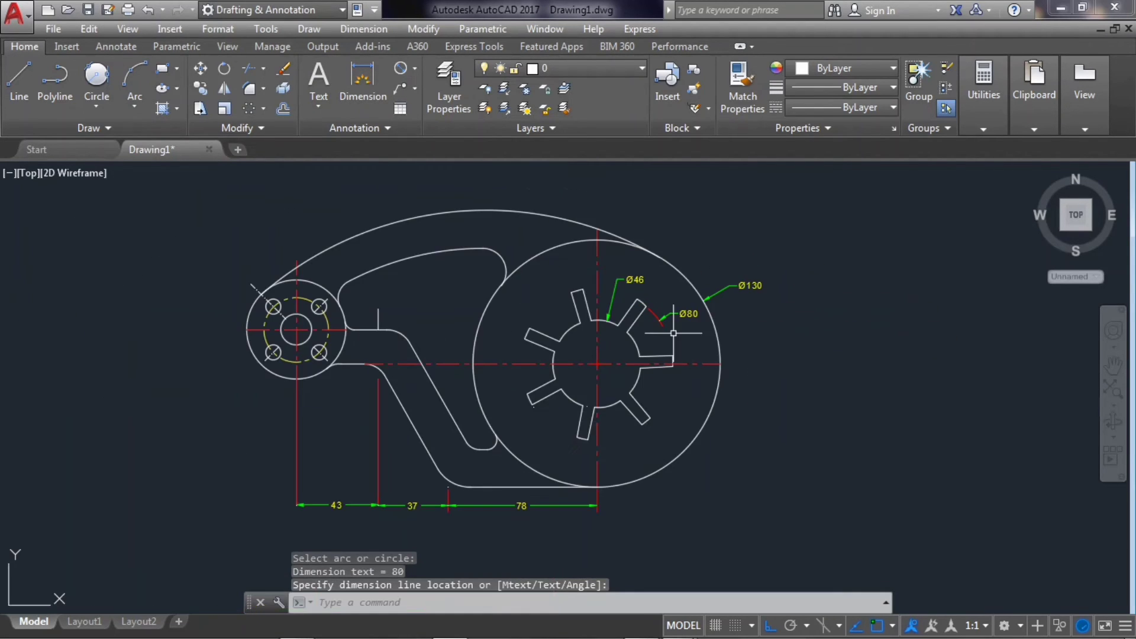
scroll(444, 462, up, 2)
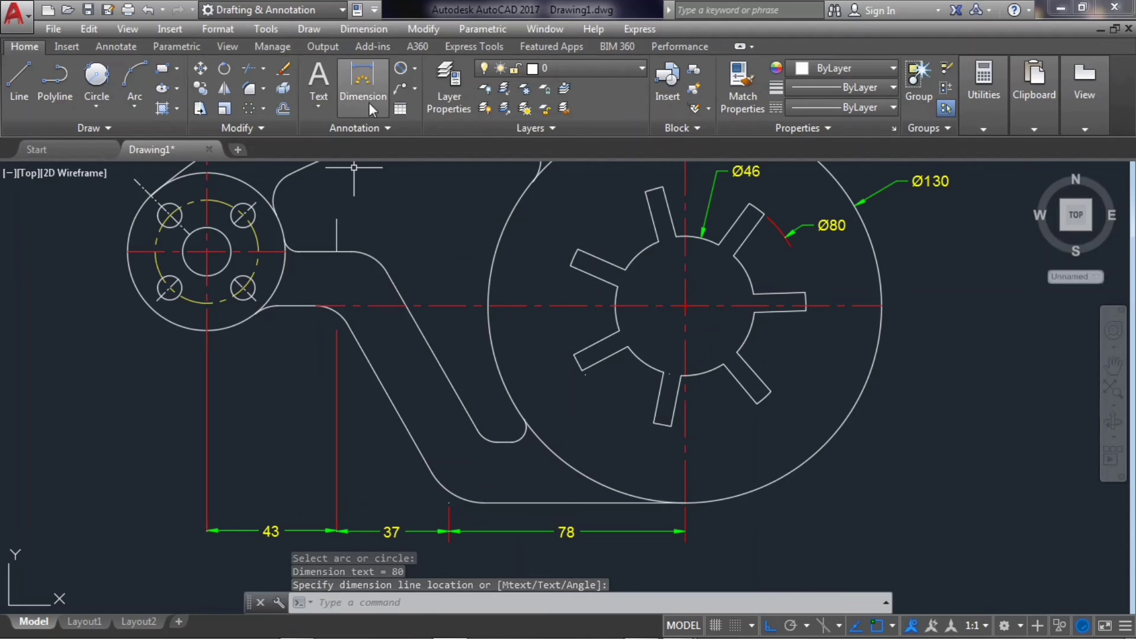
Dimension the 20 vertical gap from the slot's rounded end to the lever's bottom edge
click(379, 83)
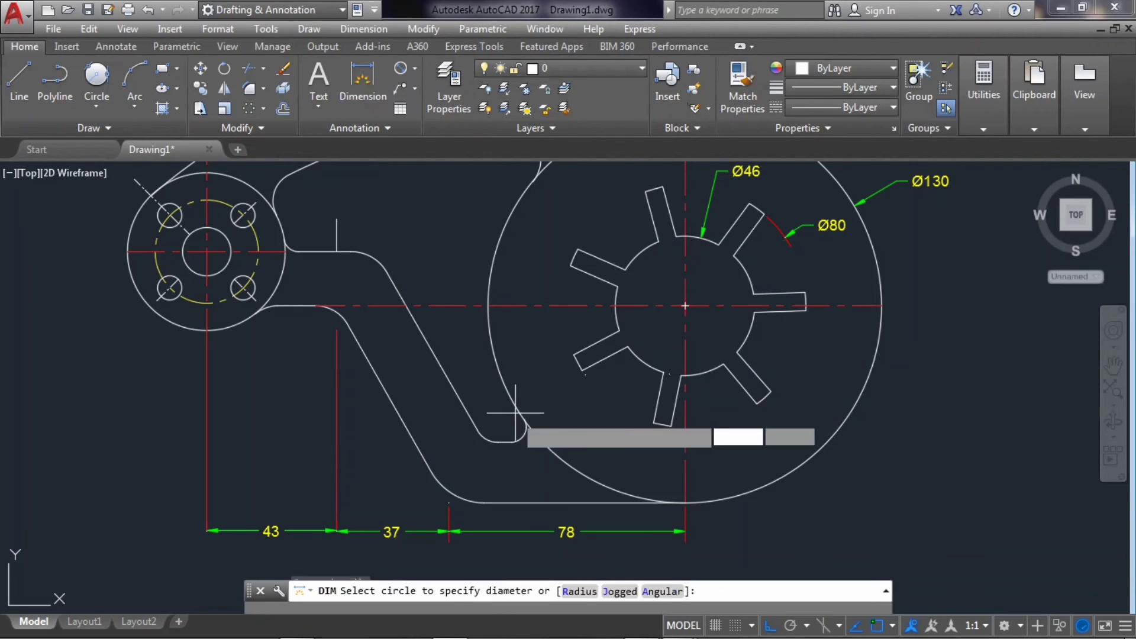
click(511, 441)
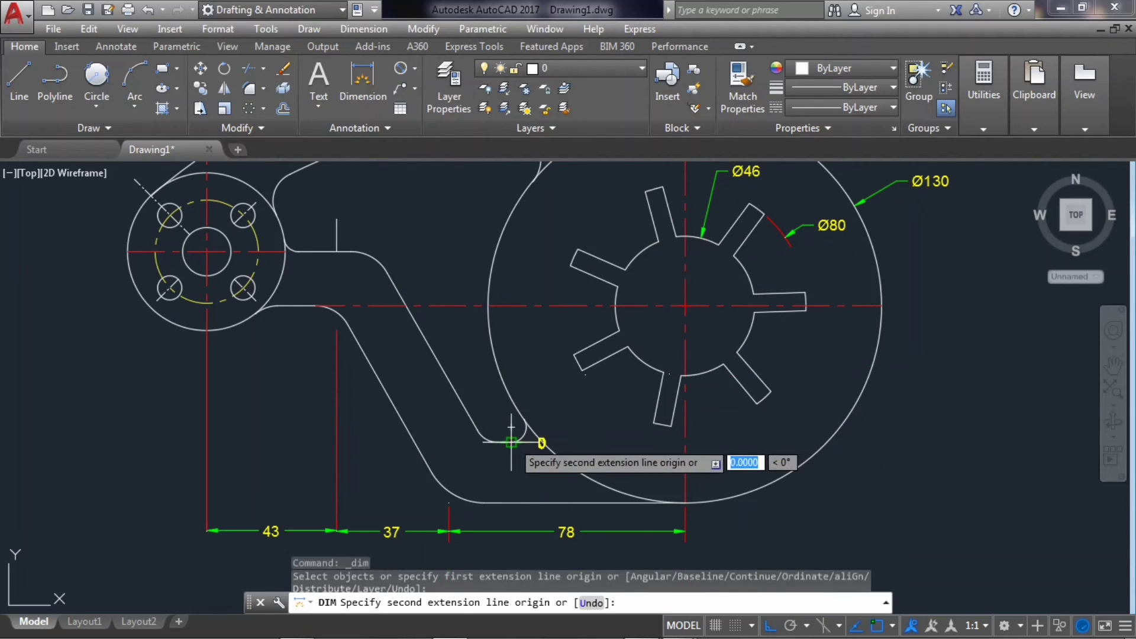
click(511, 503)
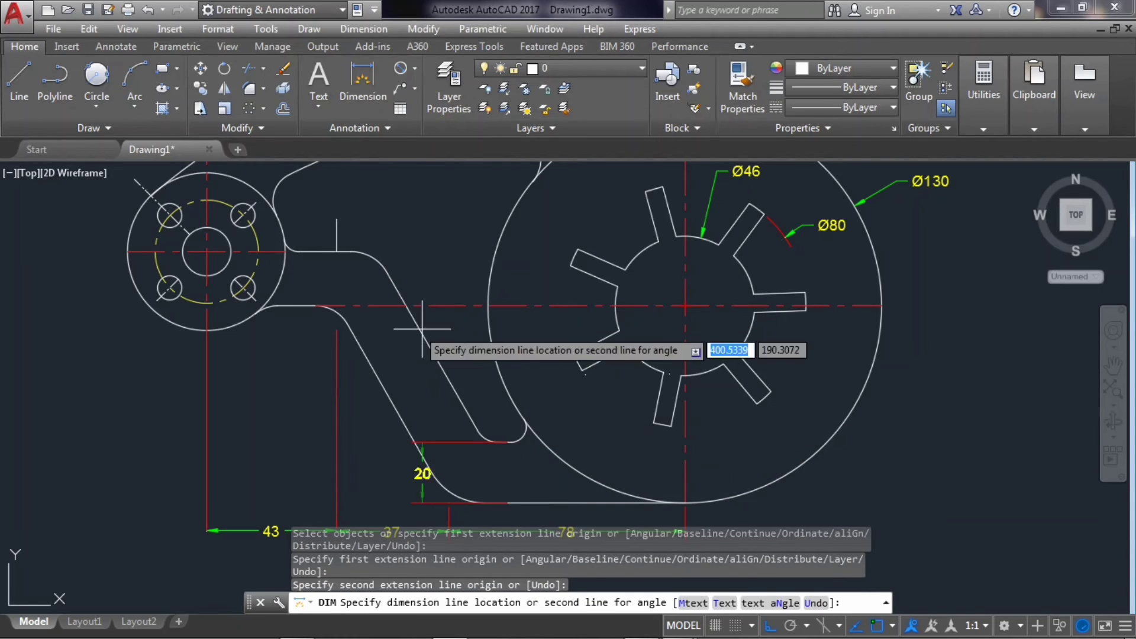
click(525, 468)
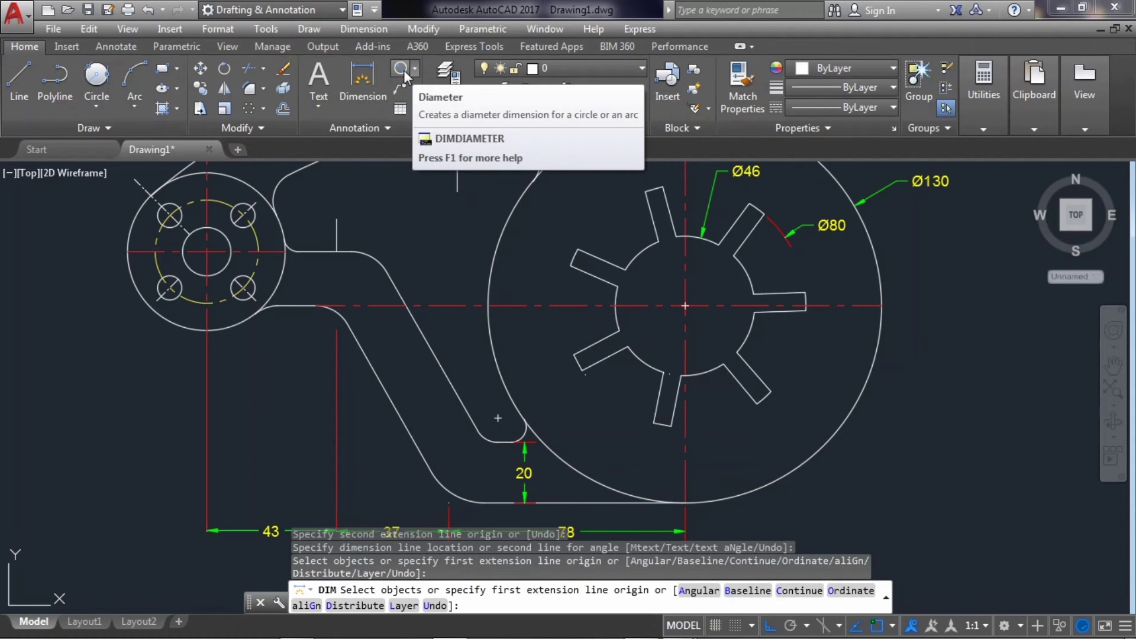
Label the left boss outer circle Ø52, centre hole Ø16 and dashed bolt circle Ø34
click(407, 71)
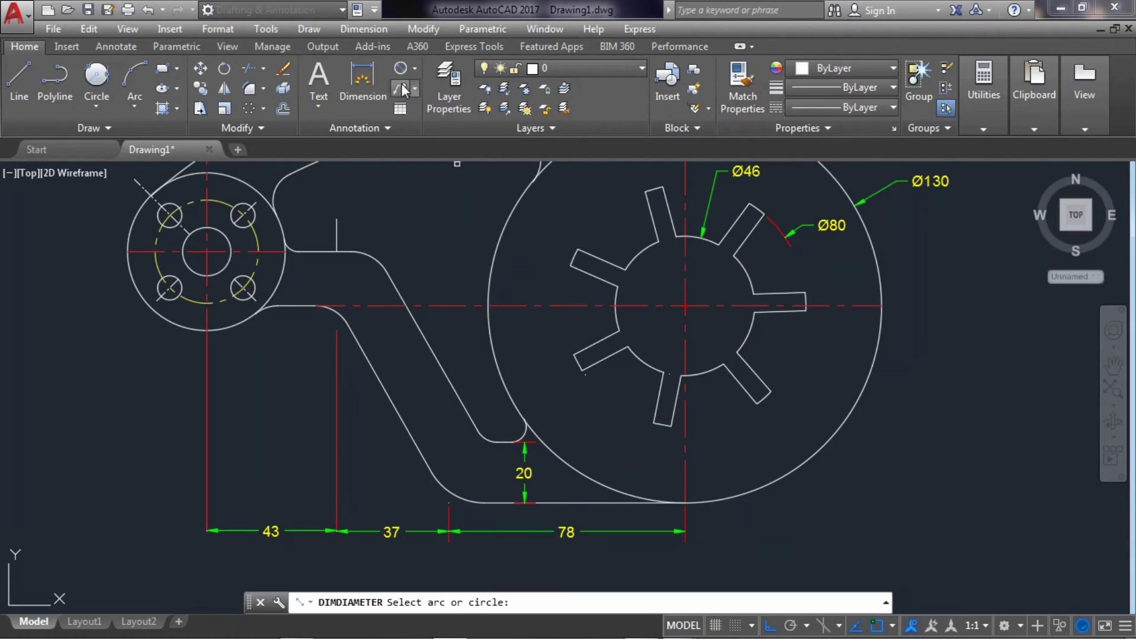
click(129, 234)
click(112, 225)
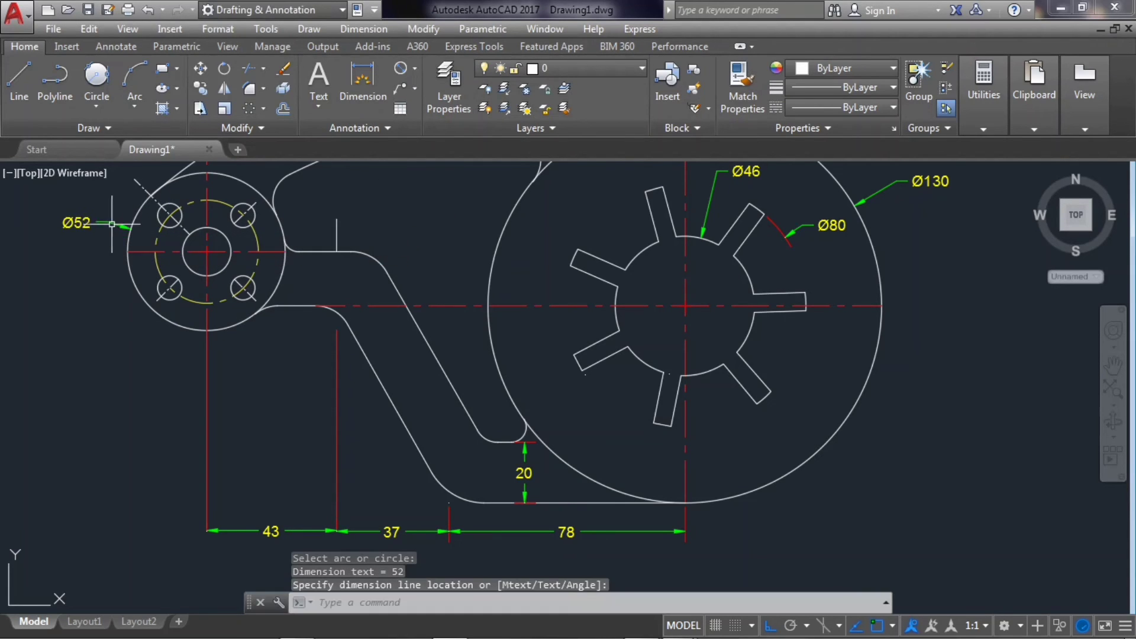
key(Return)
click(135, 283)
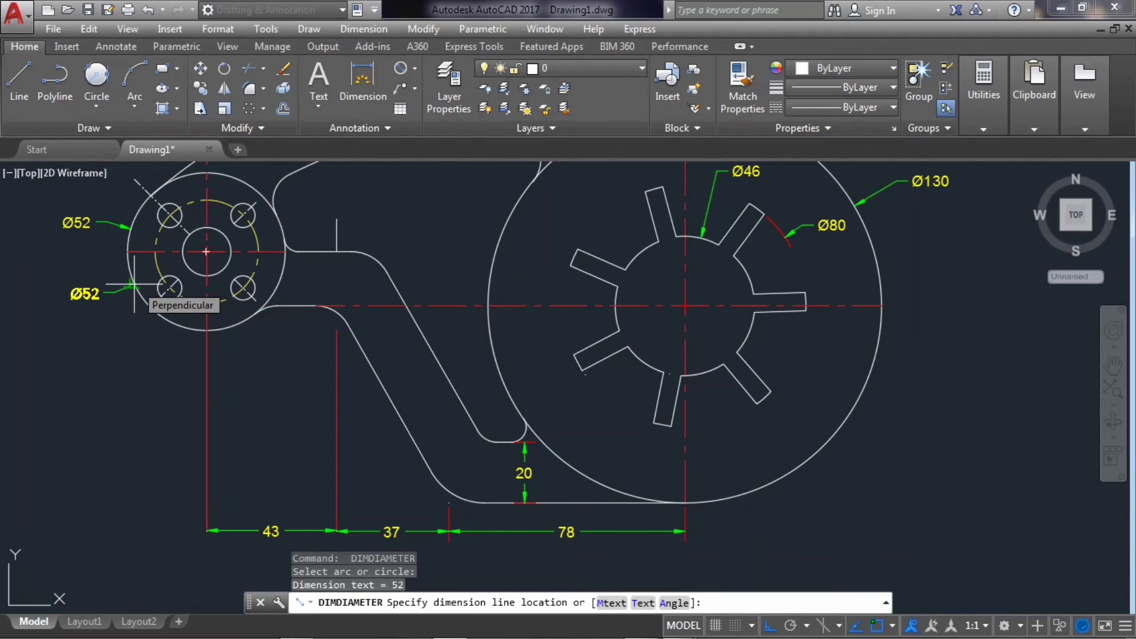
key(Escape)
key(Return)
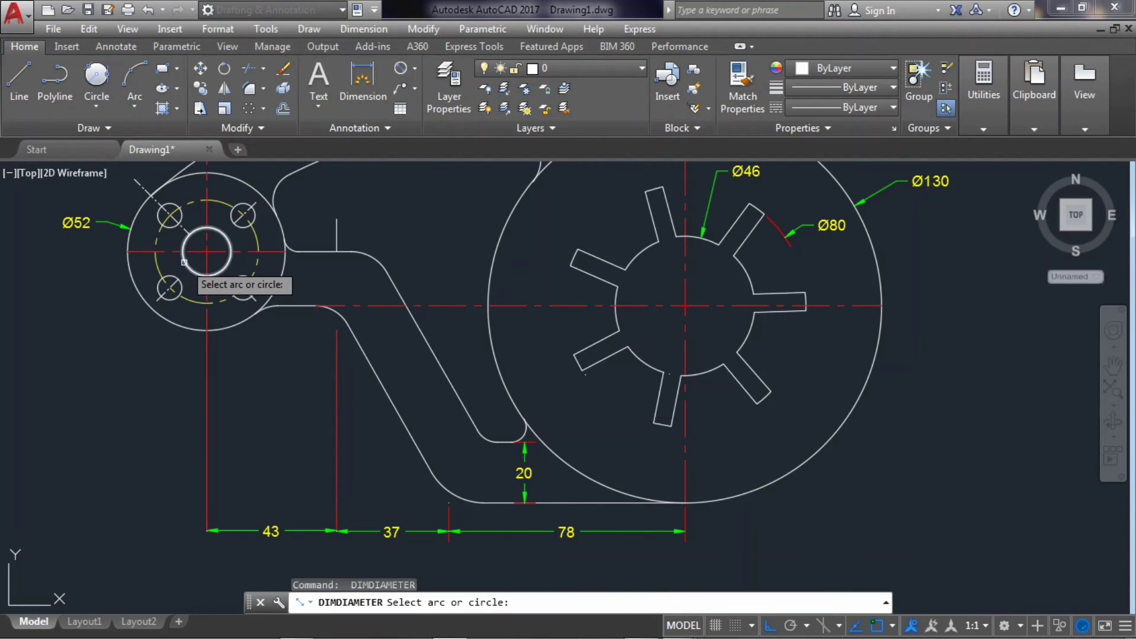
click(171, 287)
click(97, 287)
key(Return)
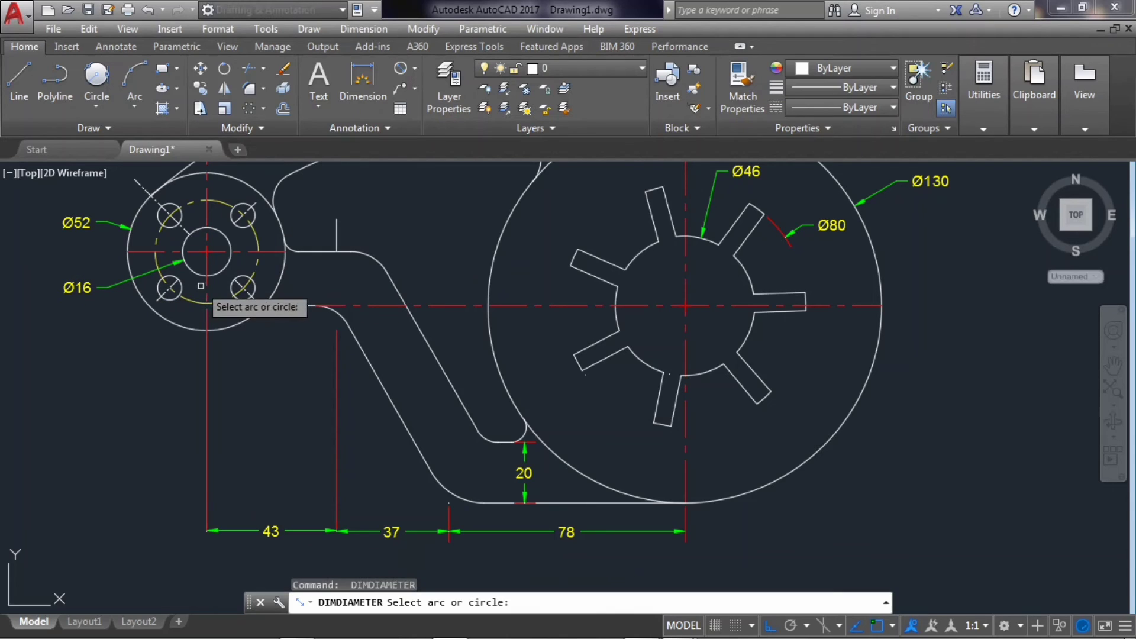
click(219, 301)
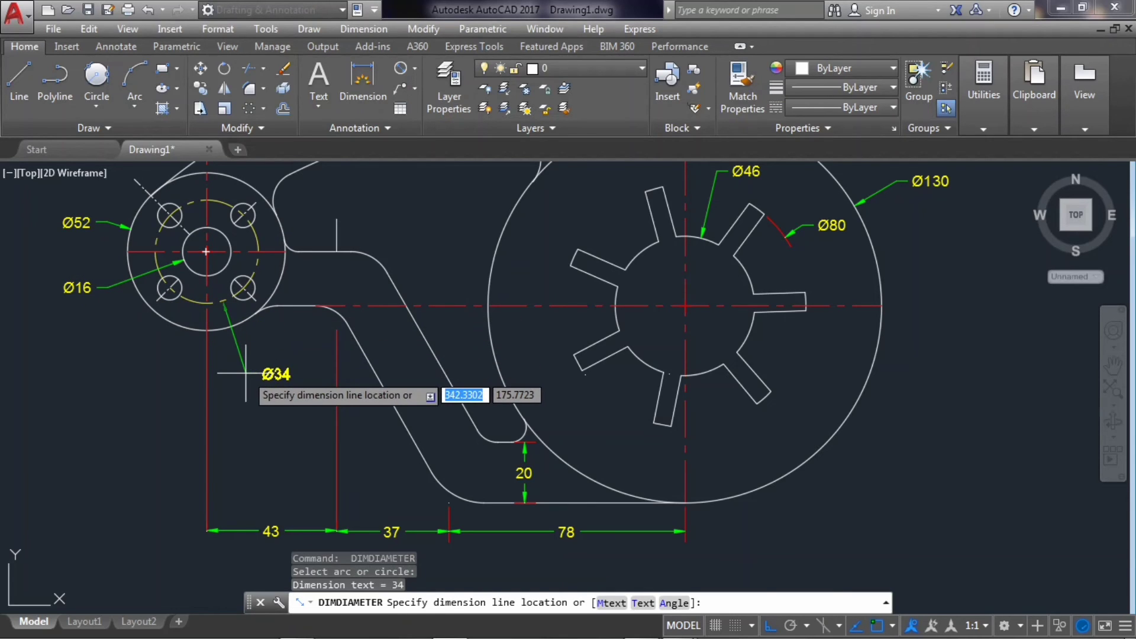
click(243, 405)
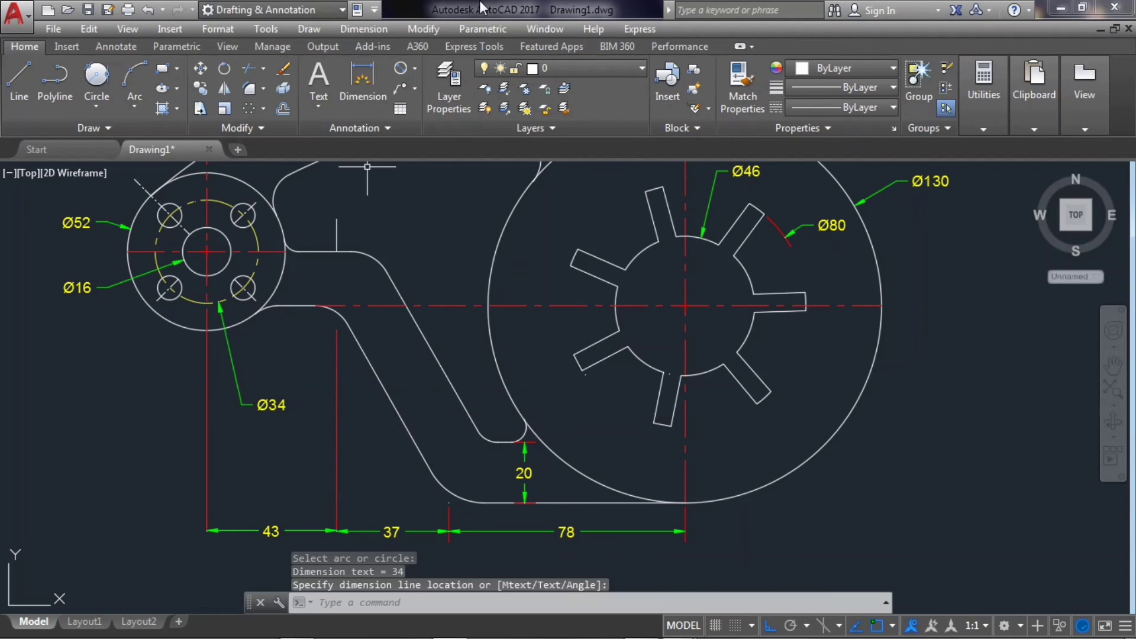
Add radius dimensions R5 to the fillet beside the boss and R14 to the arm's upper curve
click(416, 68)
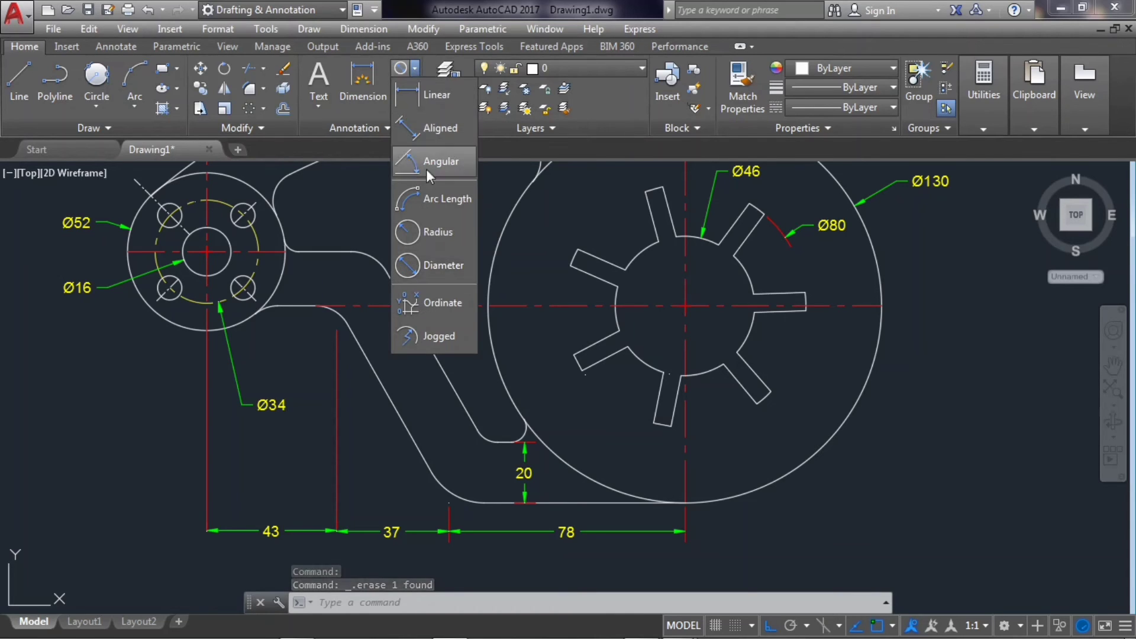
click(429, 232)
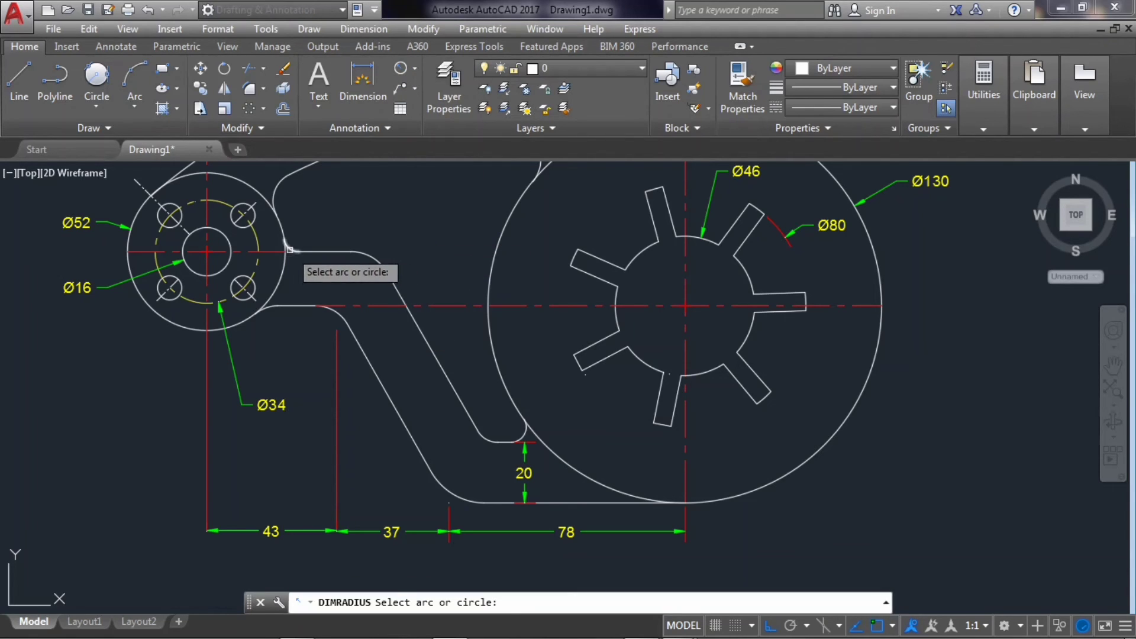
click(289, 249)
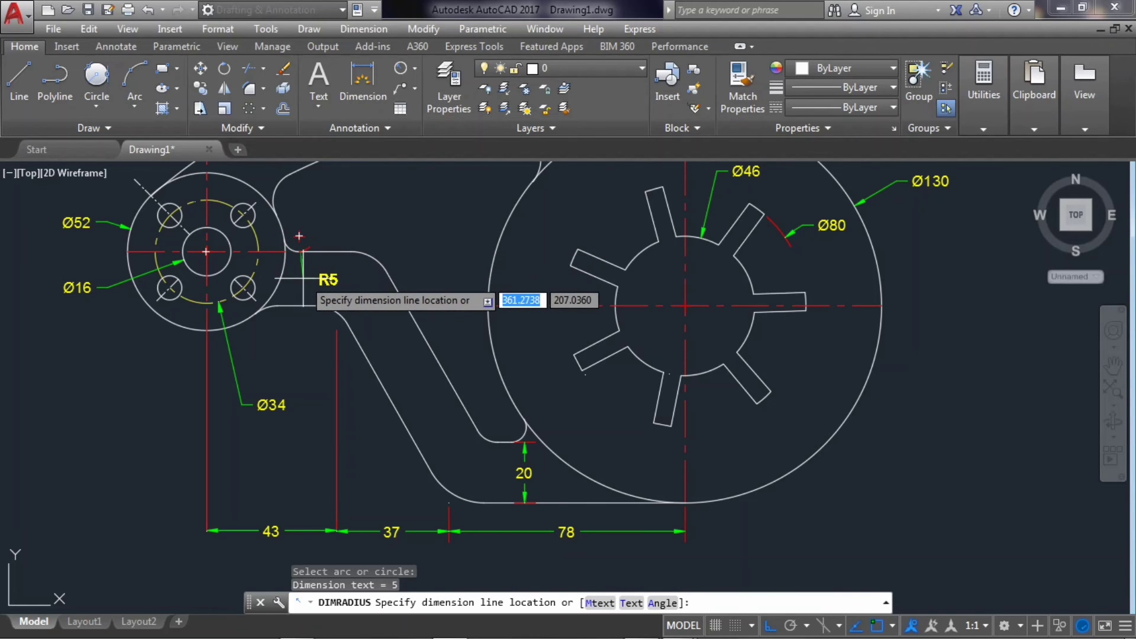
click(294, 274)
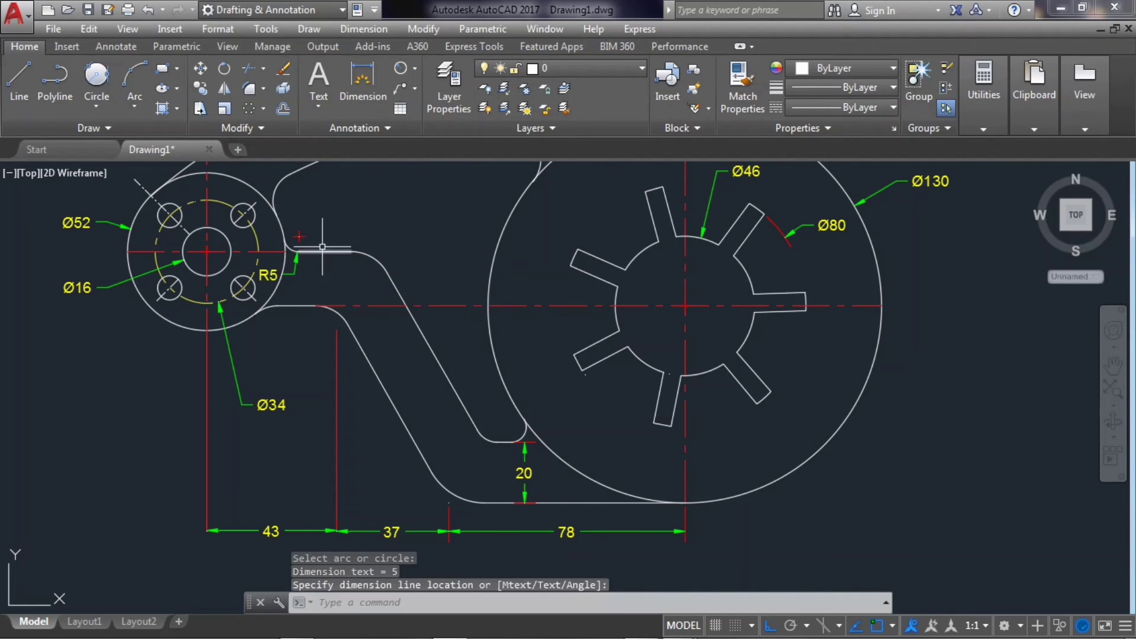
key(Return)
click(370, 256)
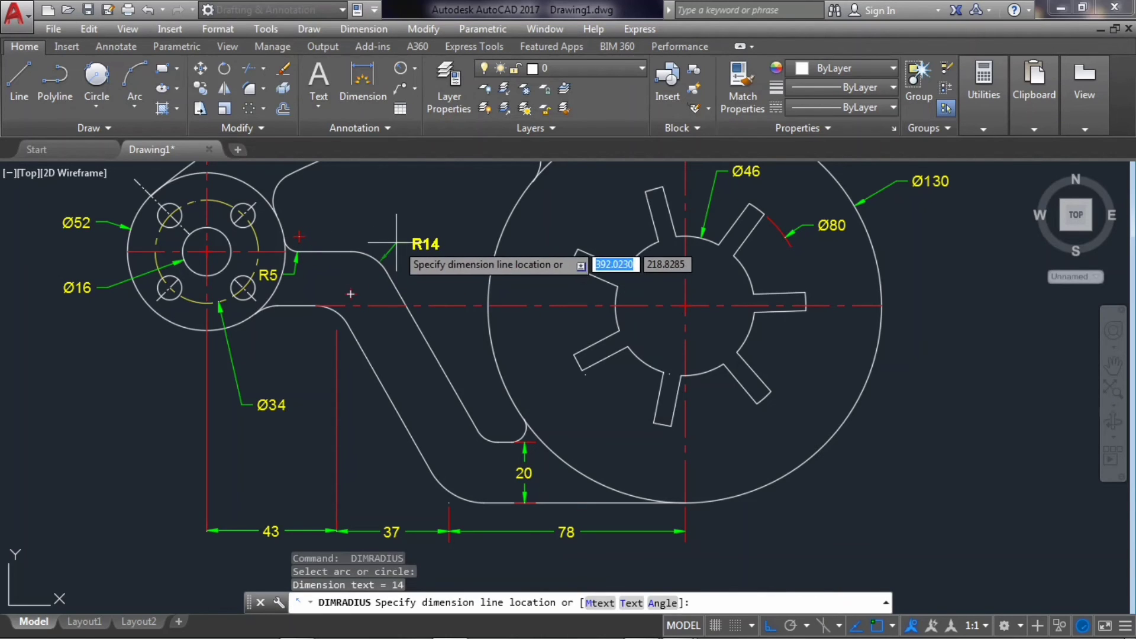
click(396, 242)
Dimension the arm-bend and lower-boss fillets as R12 each and the slot's rounded end as R8
key(Return)
click(344, 317)
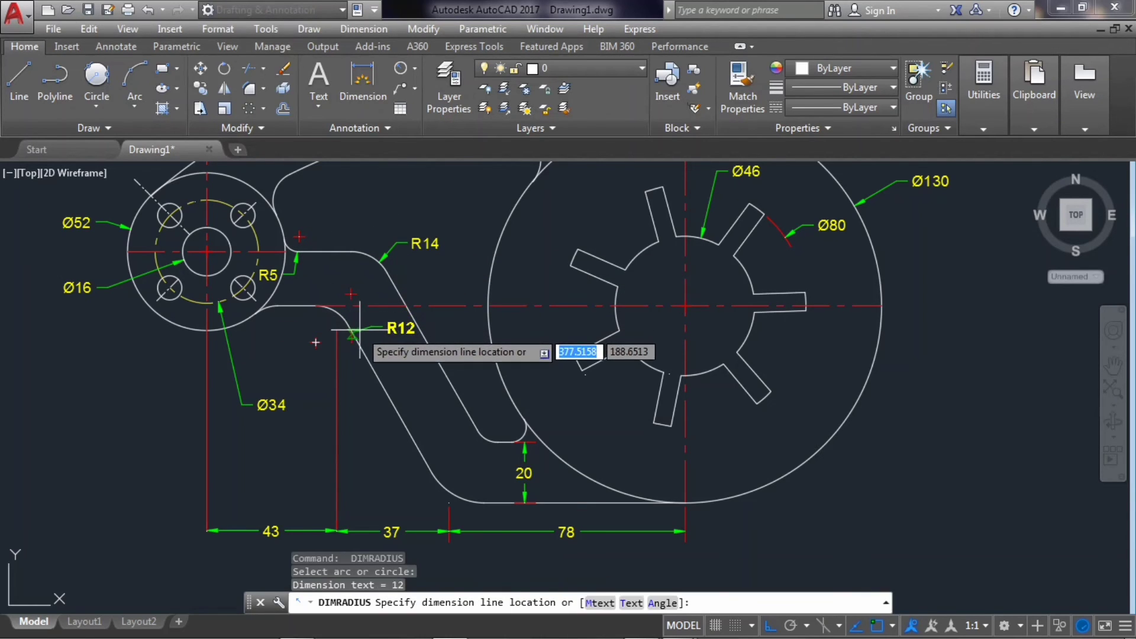
click(342, 296)
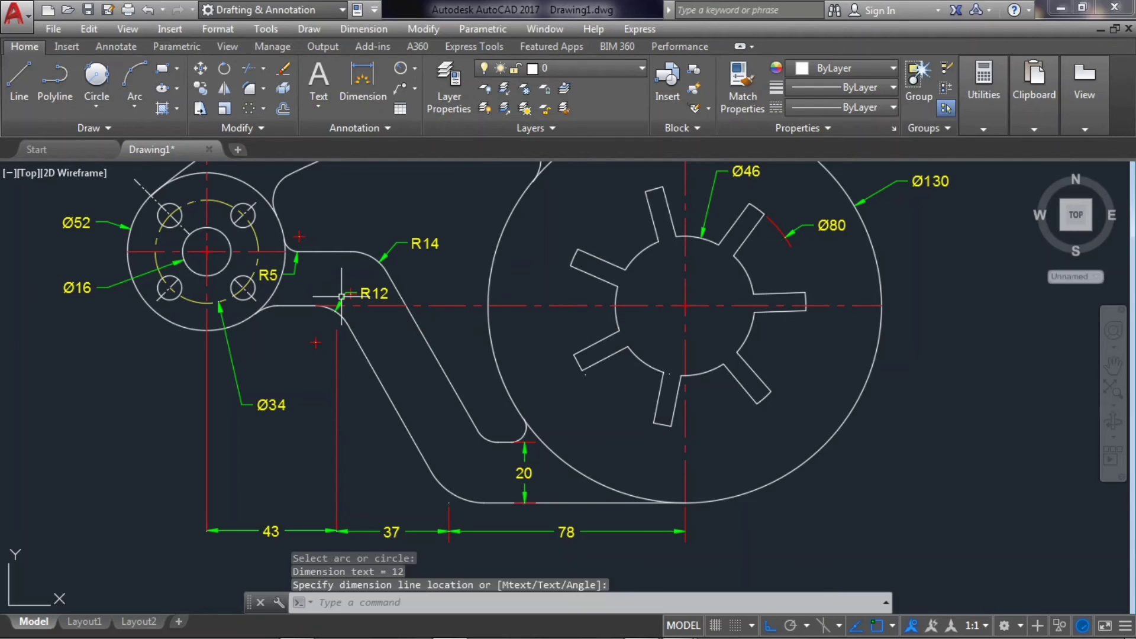
key(Return)
click(301, 312)
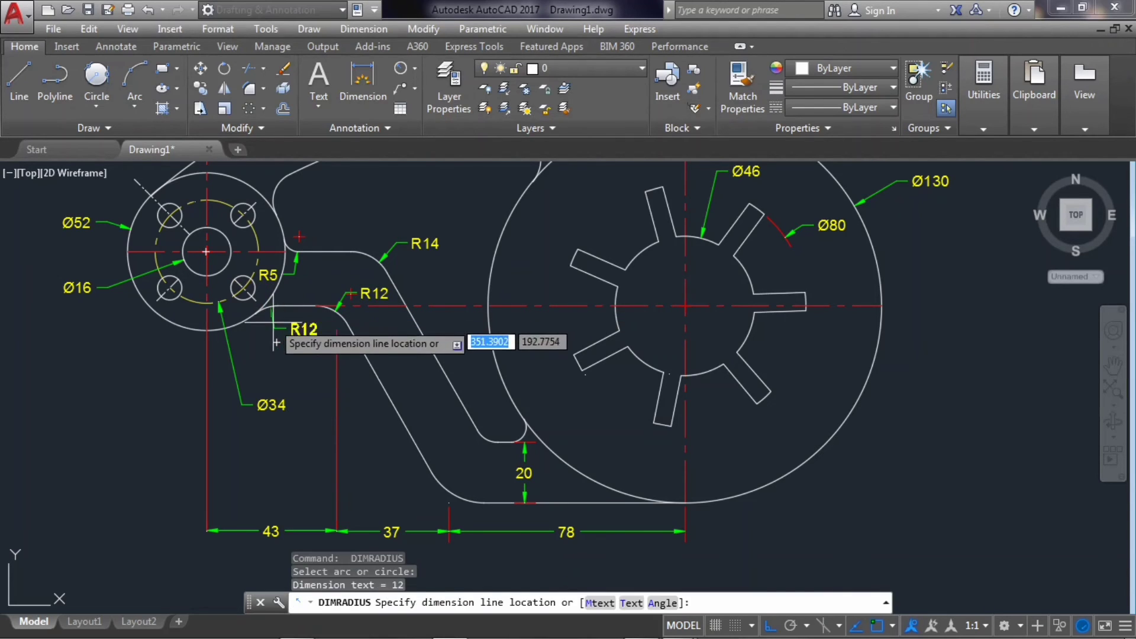
click(268, 326)
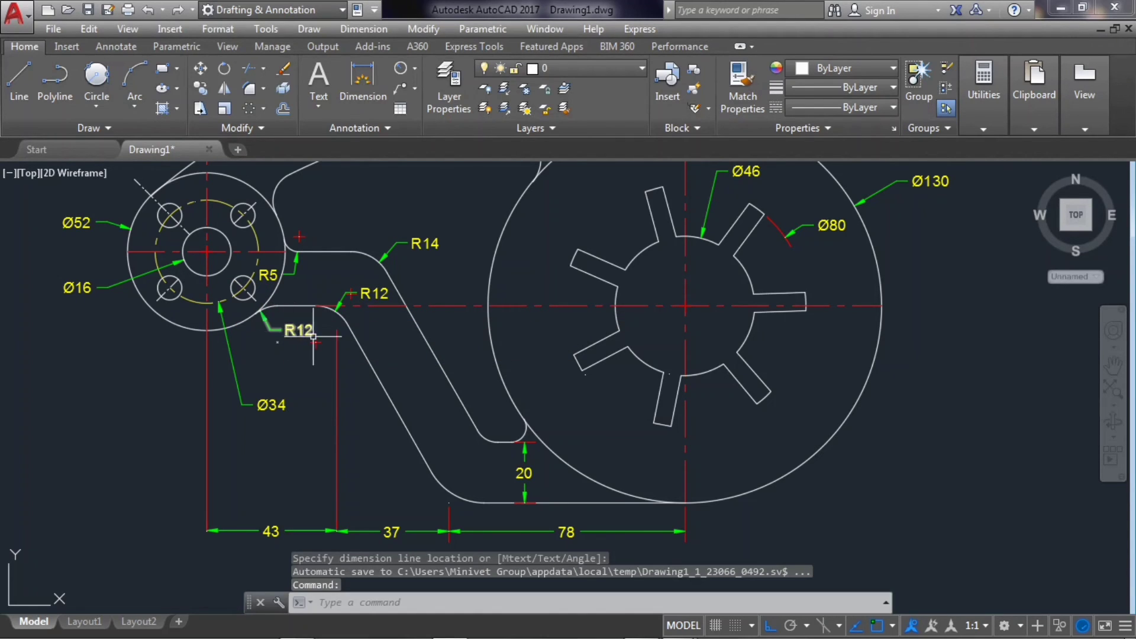
key(Return)
click(490, 441)
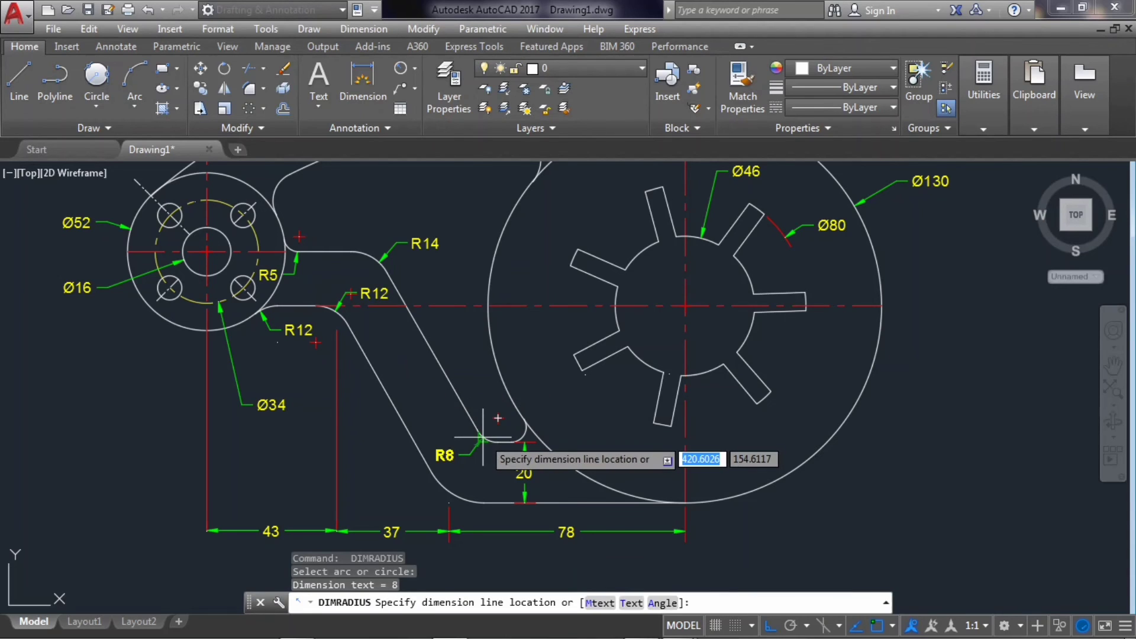
click(499, 424)
Add R5 to the small fillet at the slot end and R20 to the lower fillet arc
key(Return)
scroll(509, 438, up, 4)
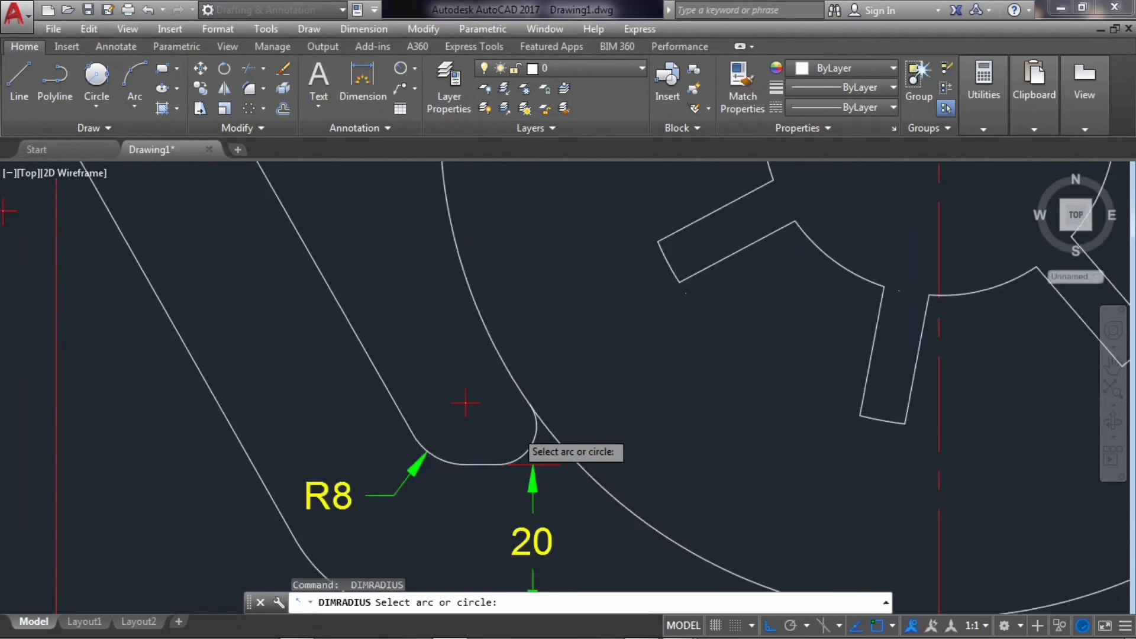
scroll(542, 446, up, 2)
click(551, 450)
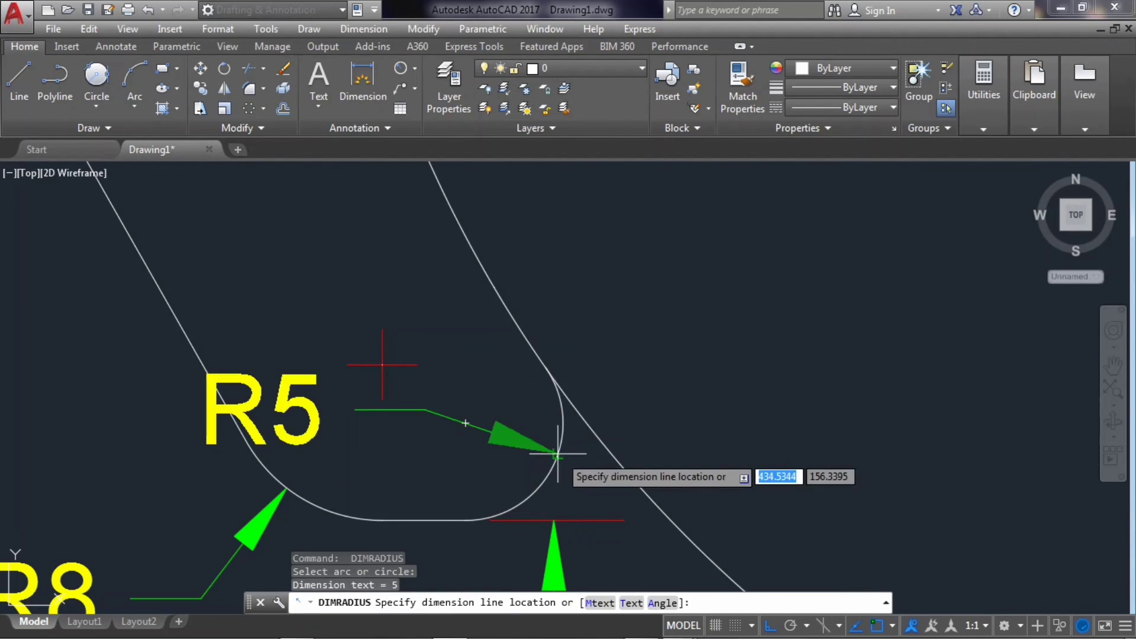
click(502, 428)
scroll(502, 429, down, 5)
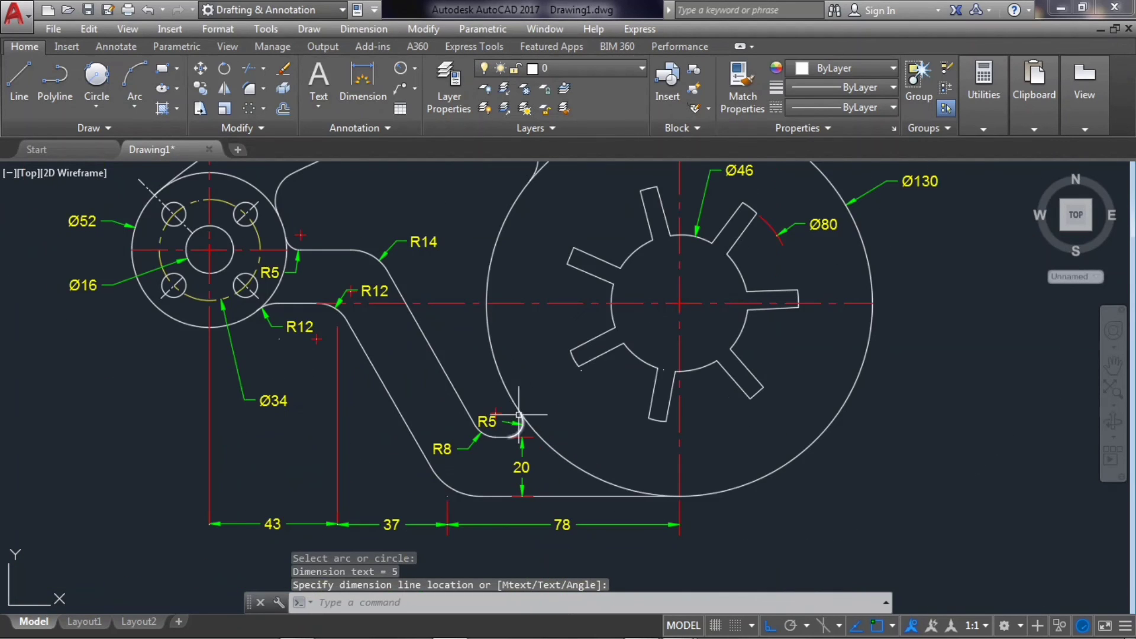
scroll(462, 519, up, 2)
scroll(456, 509, up, 3)
key(Return)
click(414, 394)
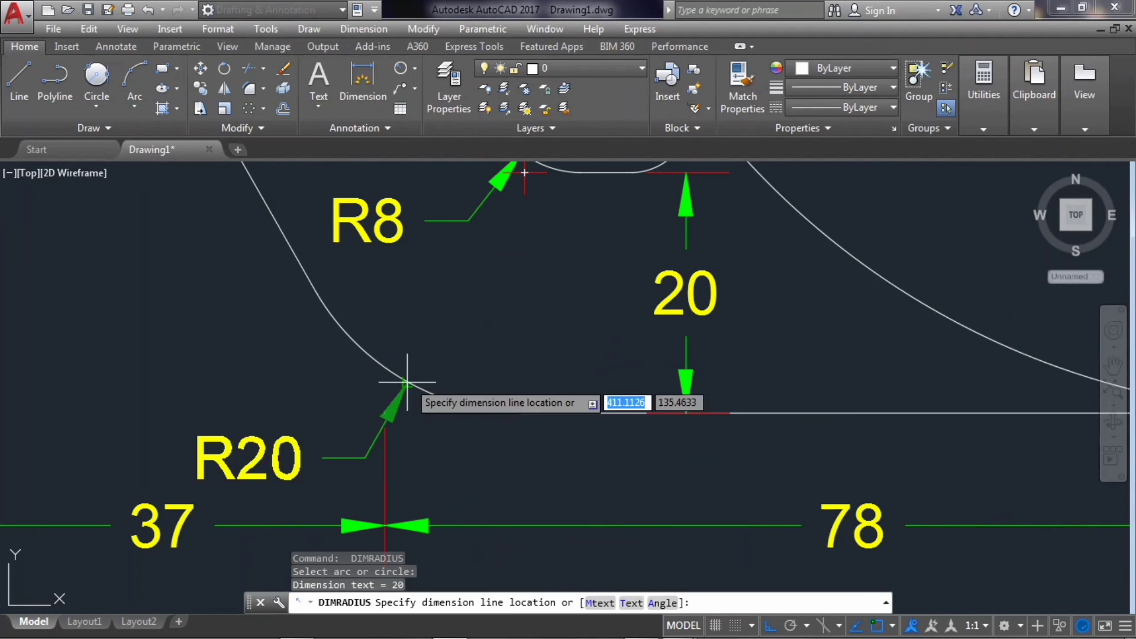
click(412, 381)
Dimension the large outer arc as R180, labelled inside the band
scroll(412, 381, down, 6)
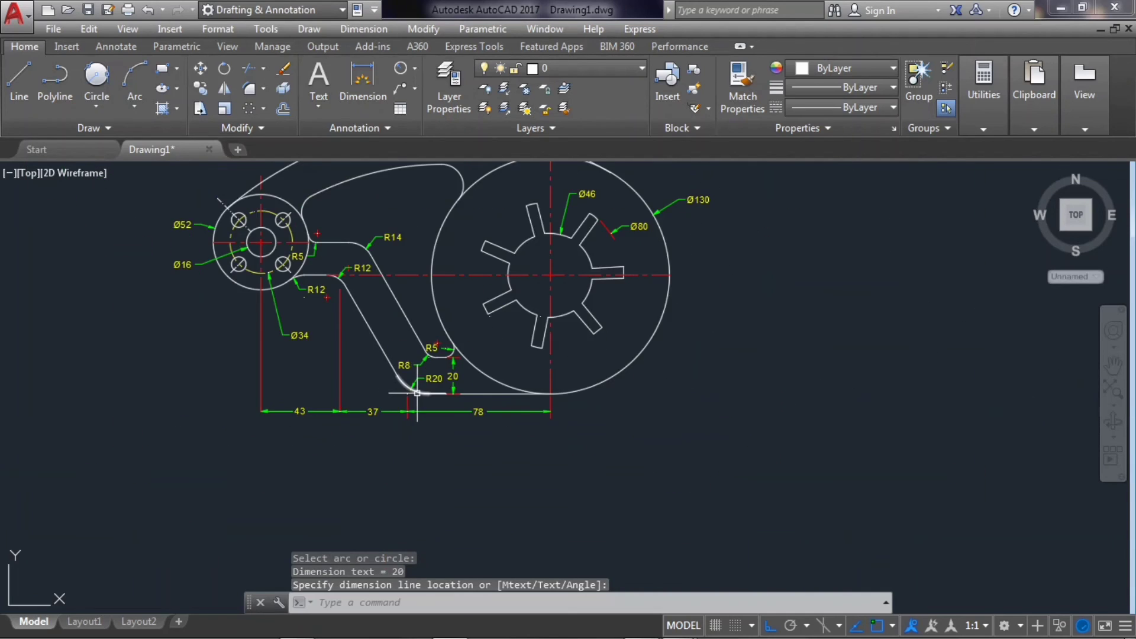
scroll(521, 456, down, 1)
scroll(310, 213, up, 2)
scroll(320, 230, up, 2)
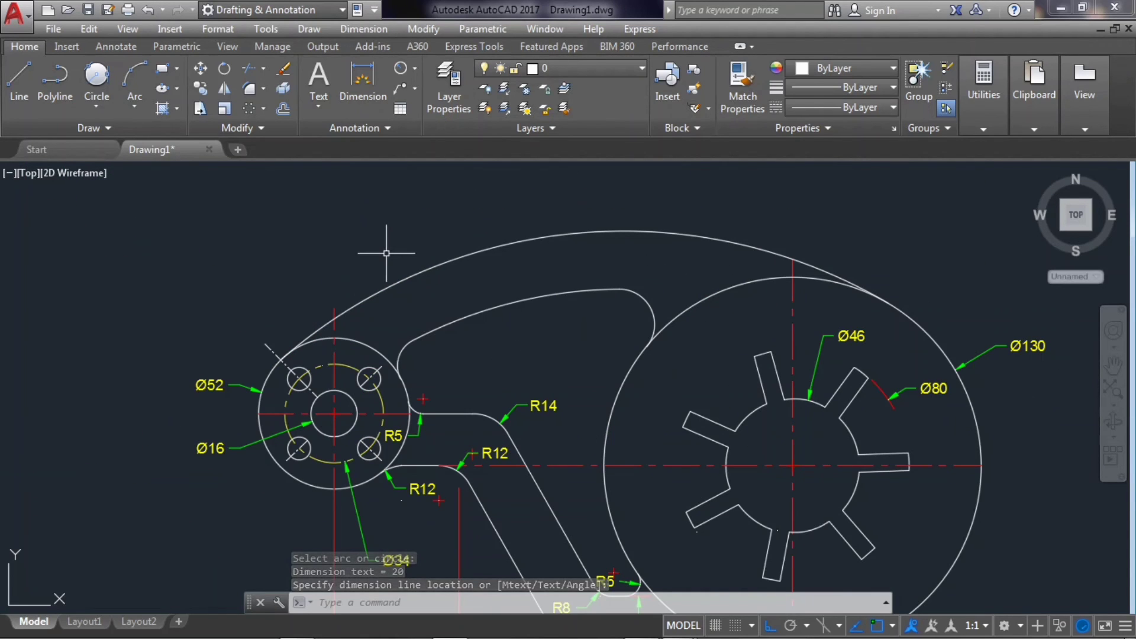
key(Return)
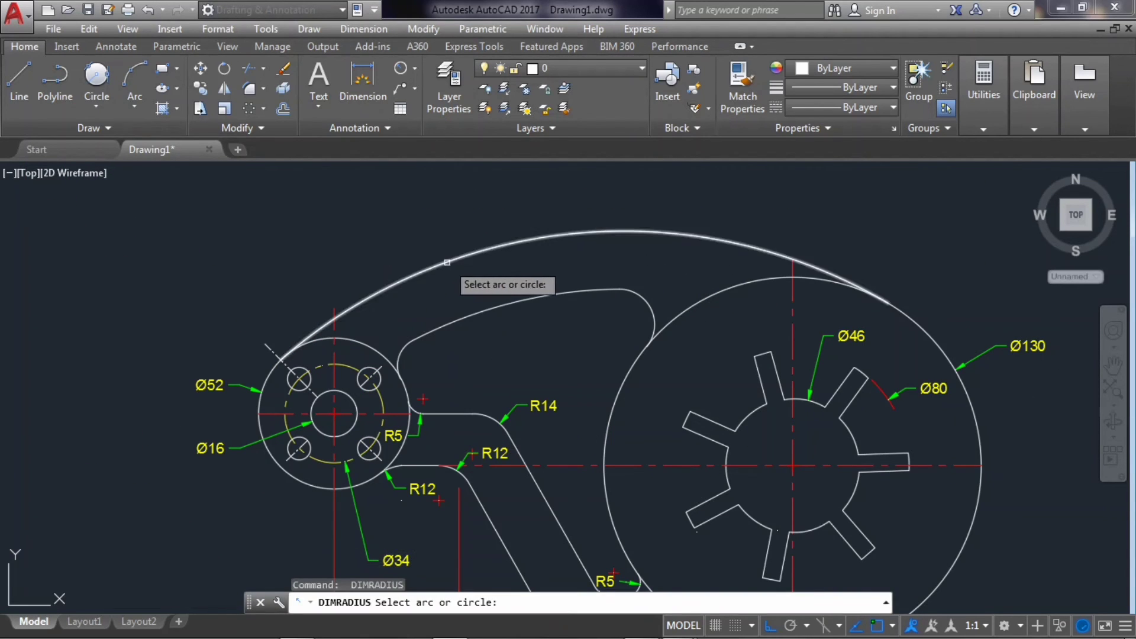
click(452, 265)
click(483, 359)
Add R12 to the band's right-end arc and R10 to the arc by the left boss
key(Return)
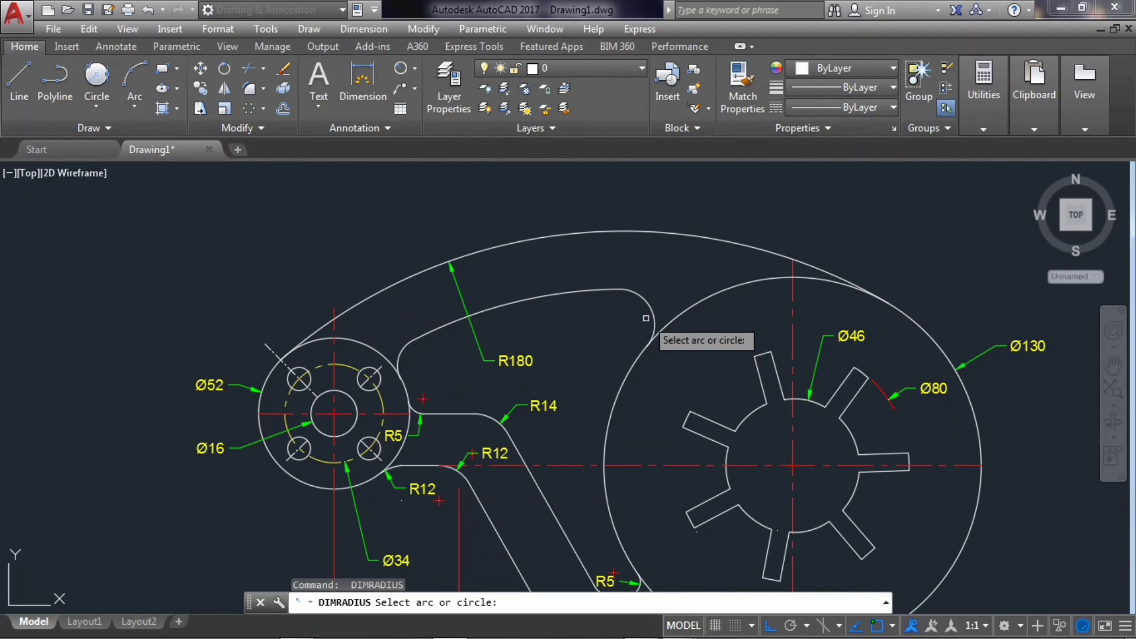
click(650, 306)
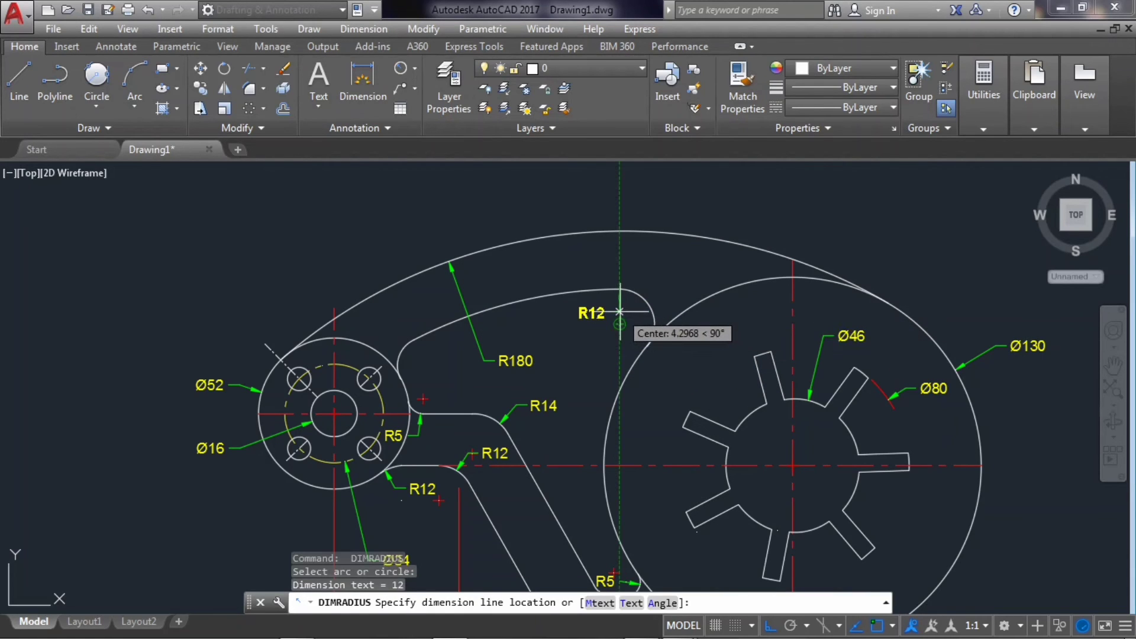
click(619, 313)
key(Return)
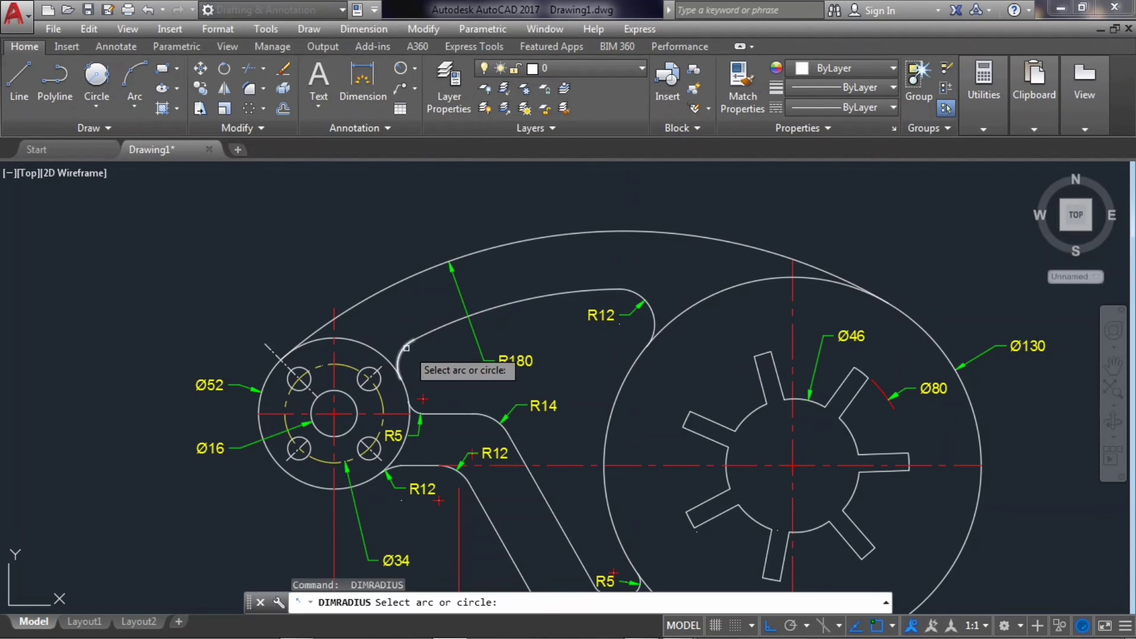
click(406, 353)
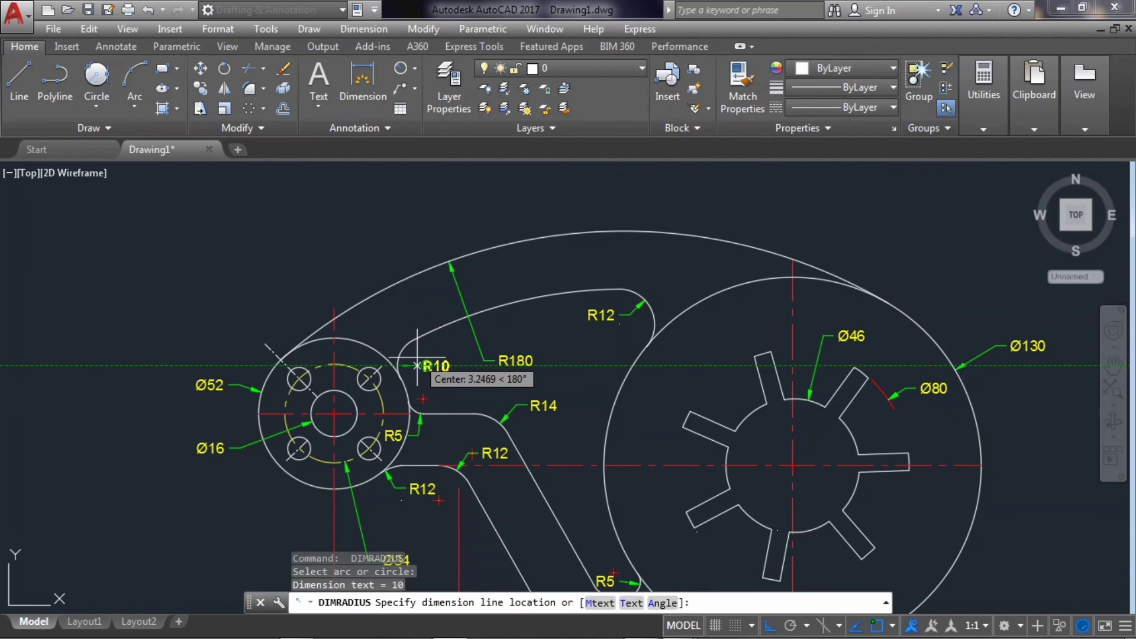
click(418, 365)
scroll(422, 357, down, 3)
scroll(422, 357, down, 2)
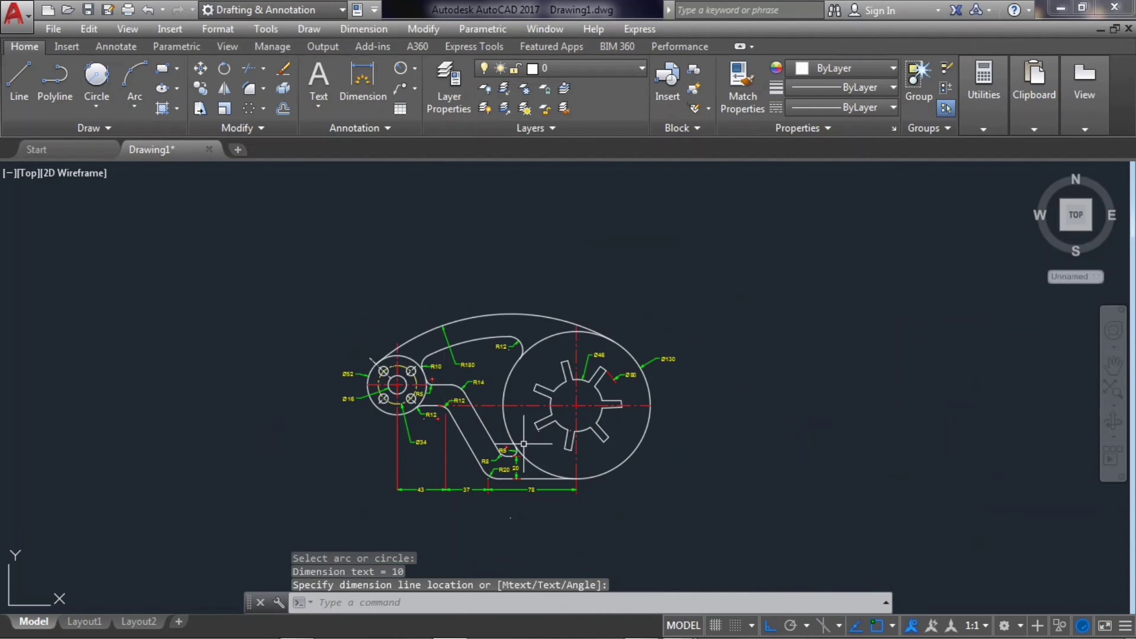
scroll(589, 490, up, 2)
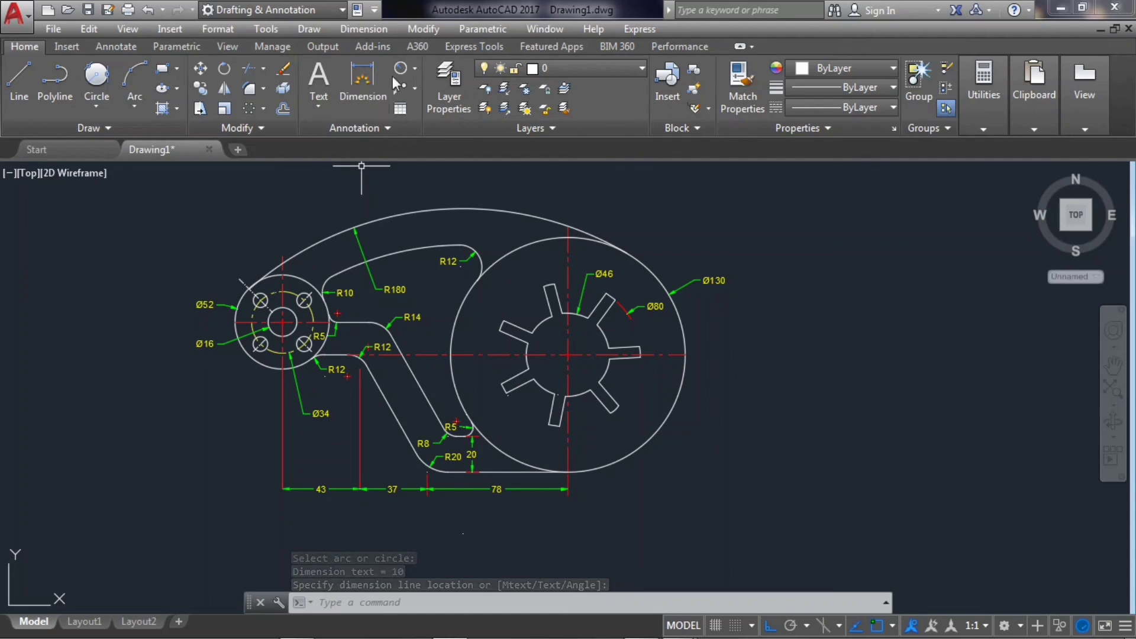
Add an aligned 20 dimension across the curved upper band, outer arc to inner arc
click(415, 68)
click(432, 128)
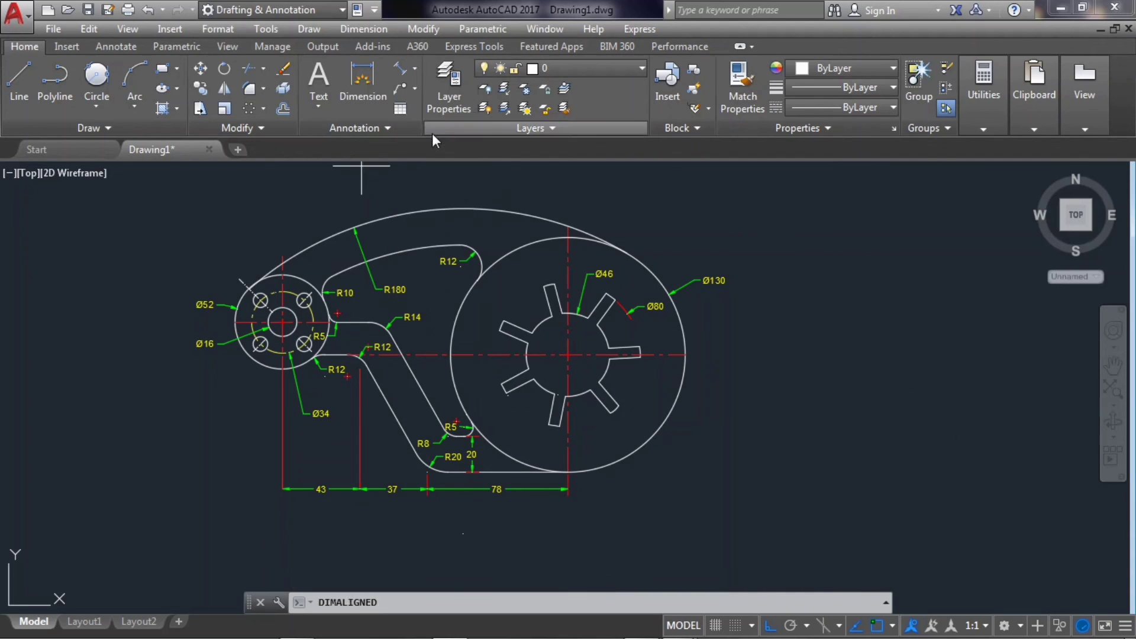
click(406, 212)
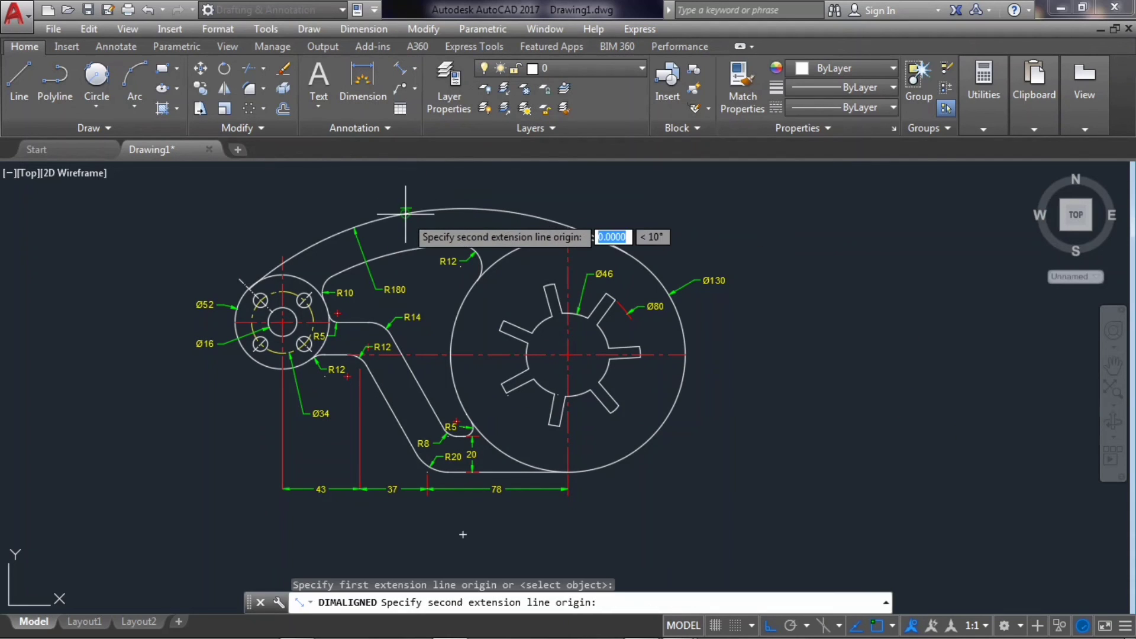
click(411, 246)
key(Escape)
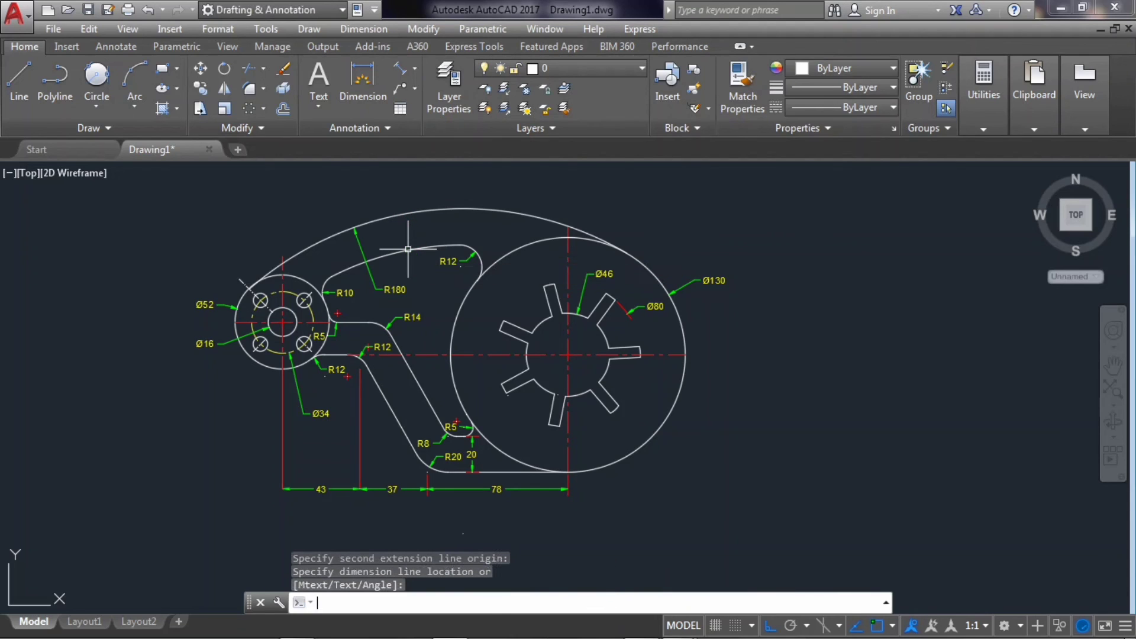
click(410, 214)
click(411, 248)
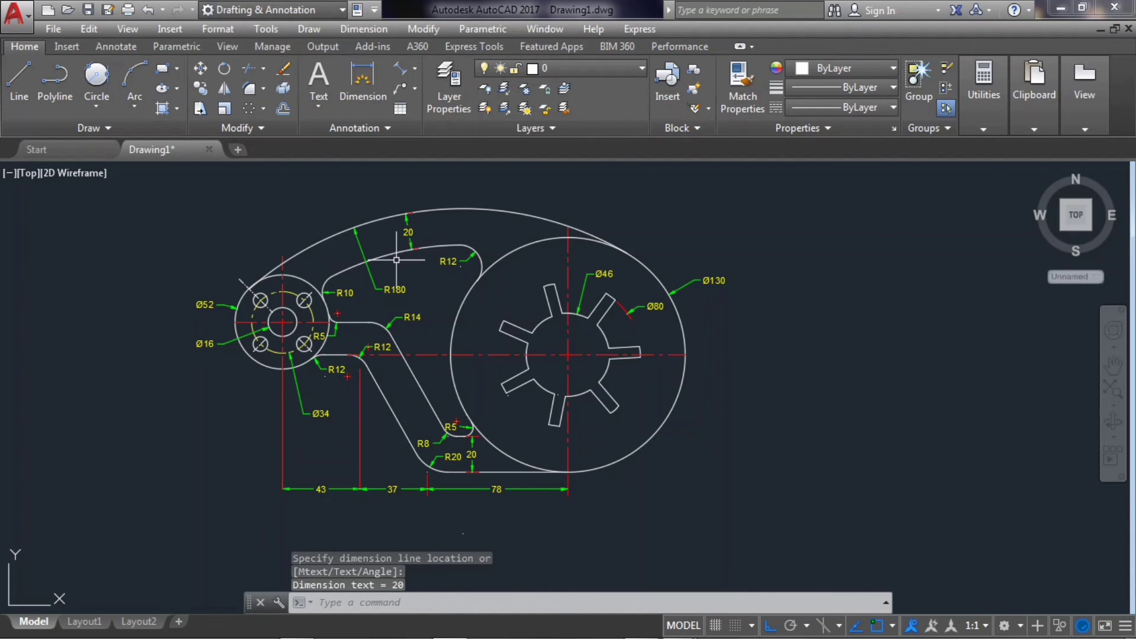
Add a linear 18 dimension from the horizontal centre line up to the edge below R14
click(362, 83)
scroll(431, 330, up, 4)
scroll(386, 325, up, 2)
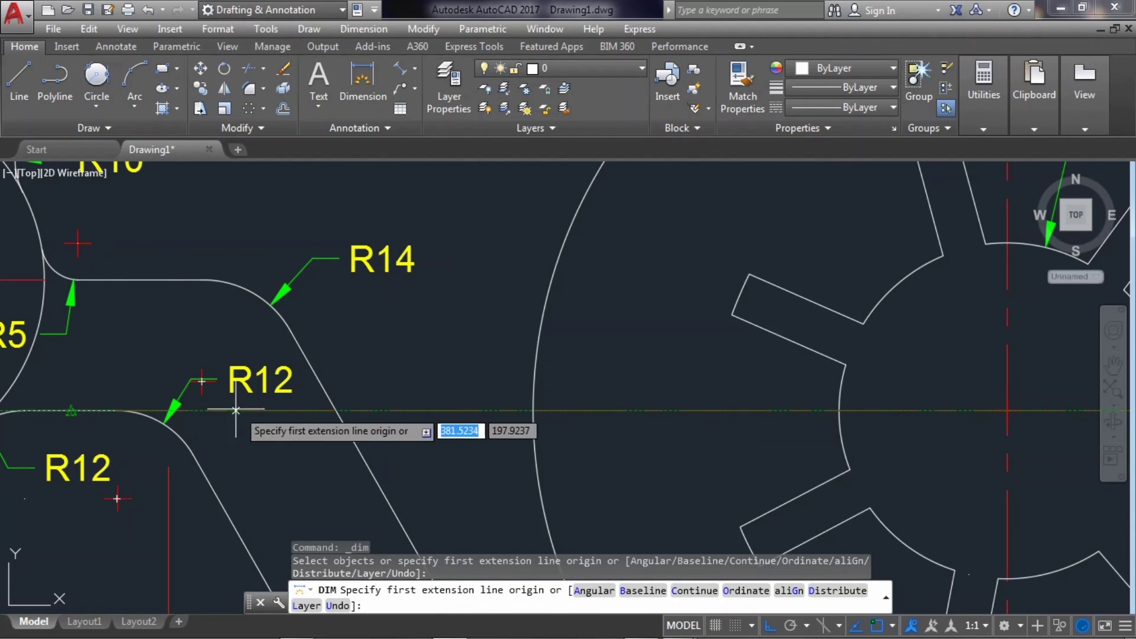
click(383, 409)
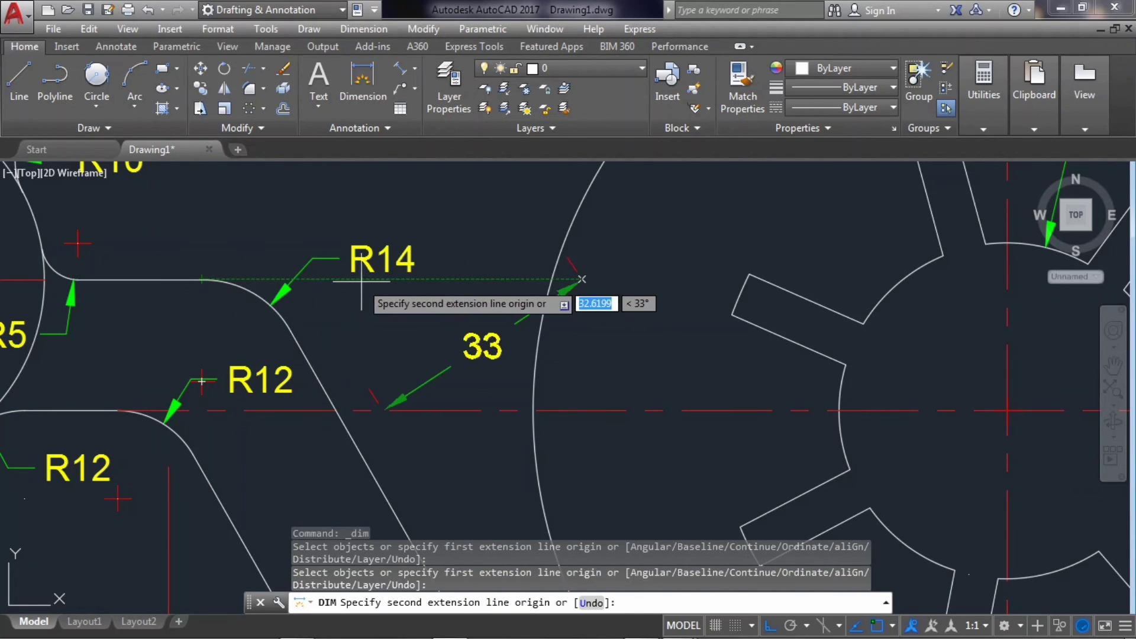
key(Escape)
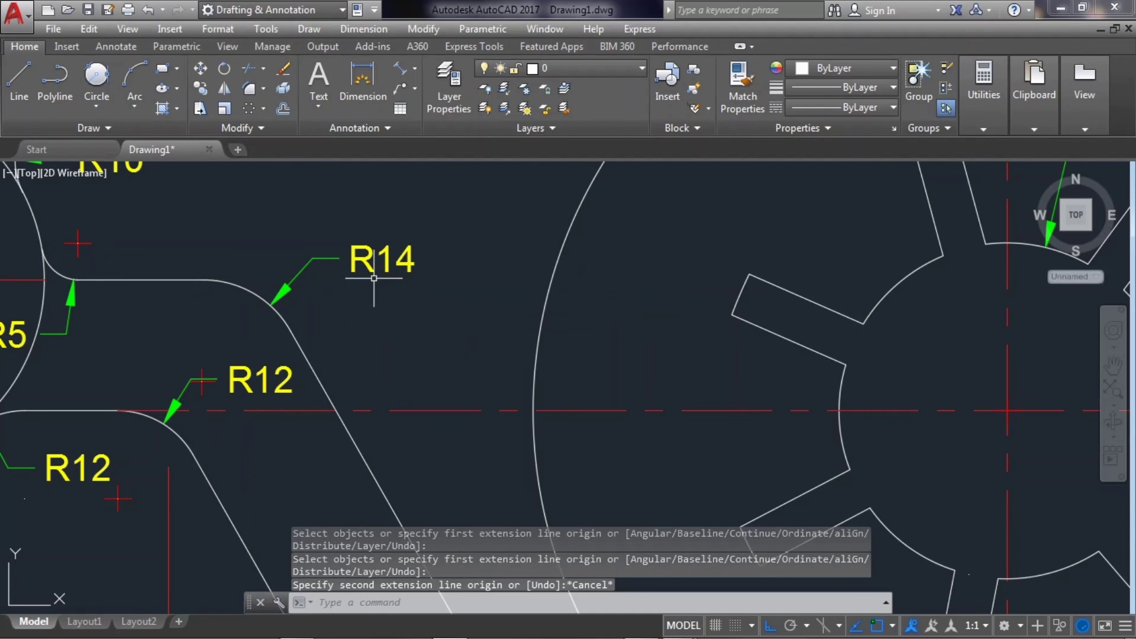
click(415, 68)
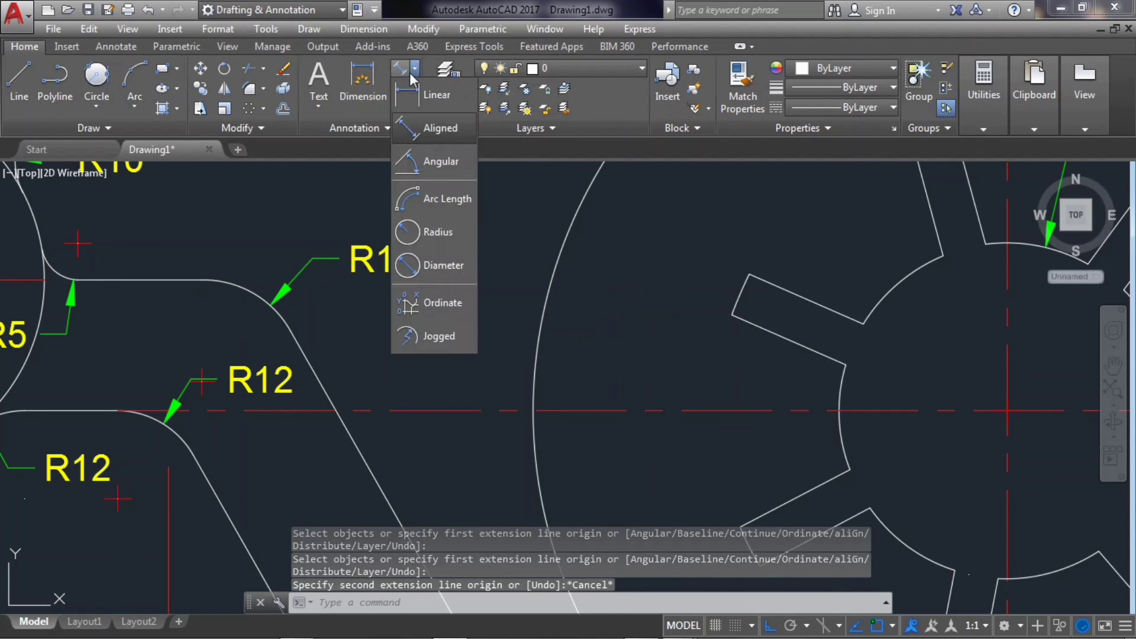
click(438, 104)
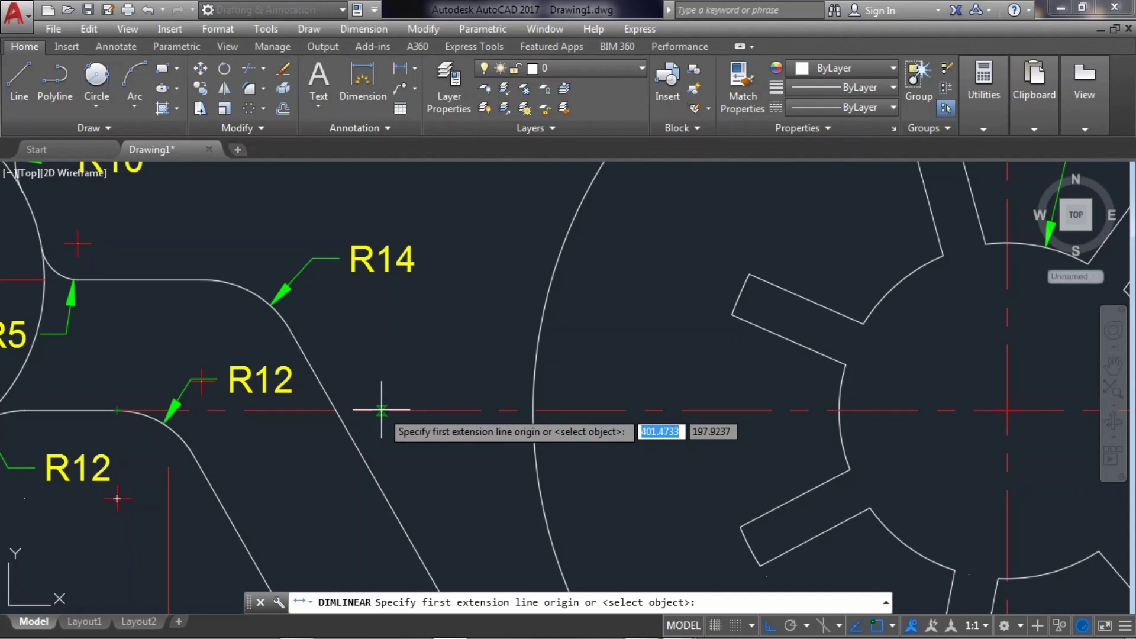
click(380, 410)
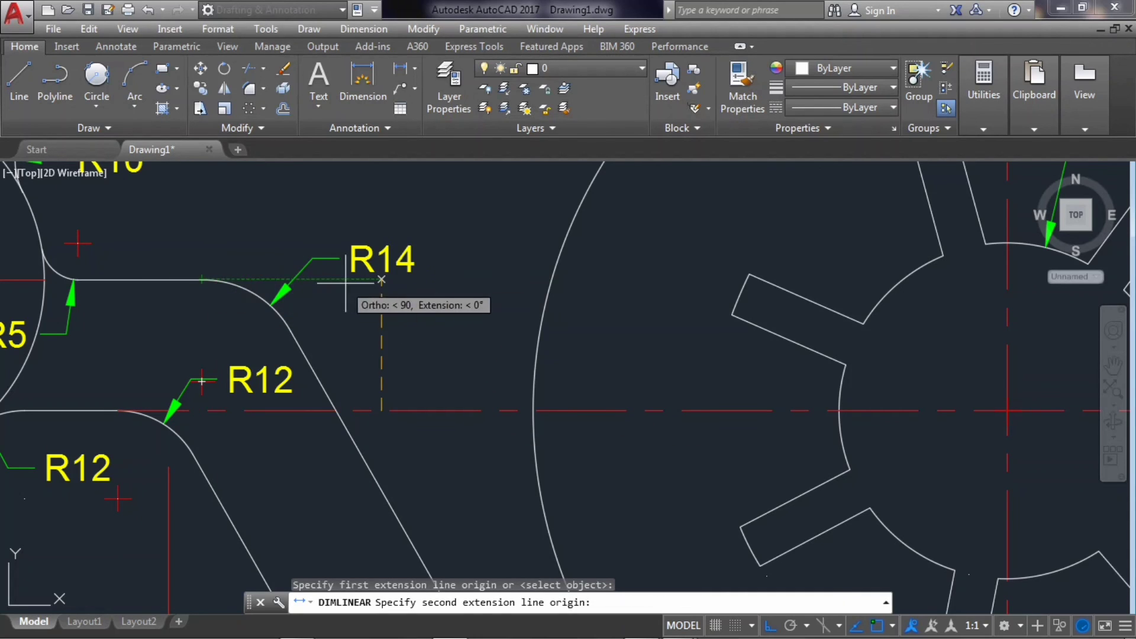
click(380, 280)
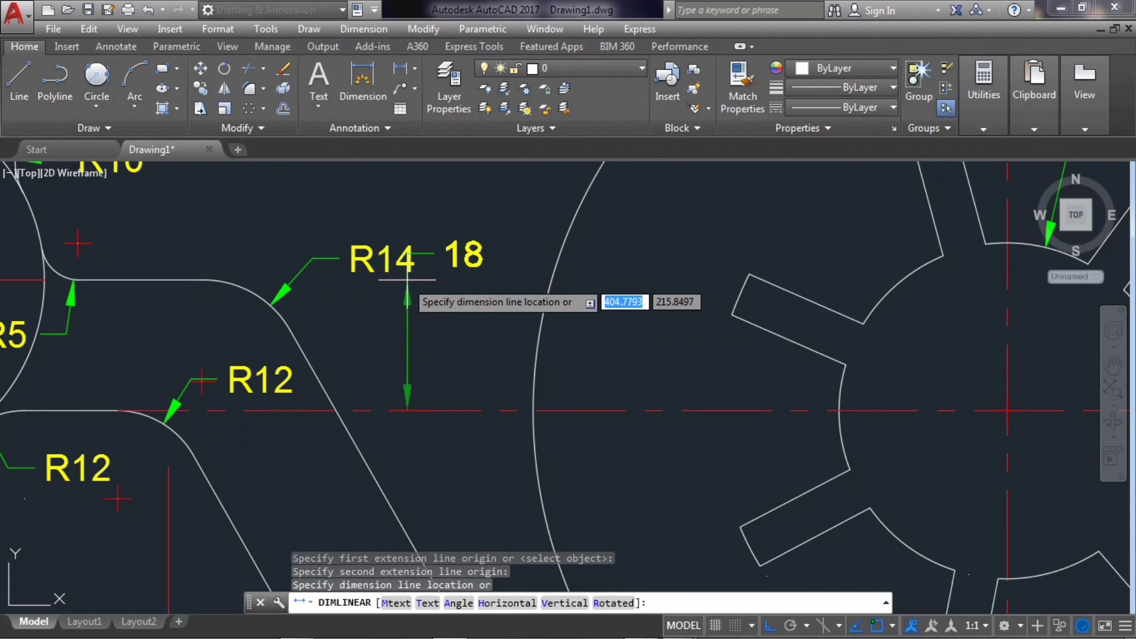
click(454, 284)
scroll(529, 342, down, 5)
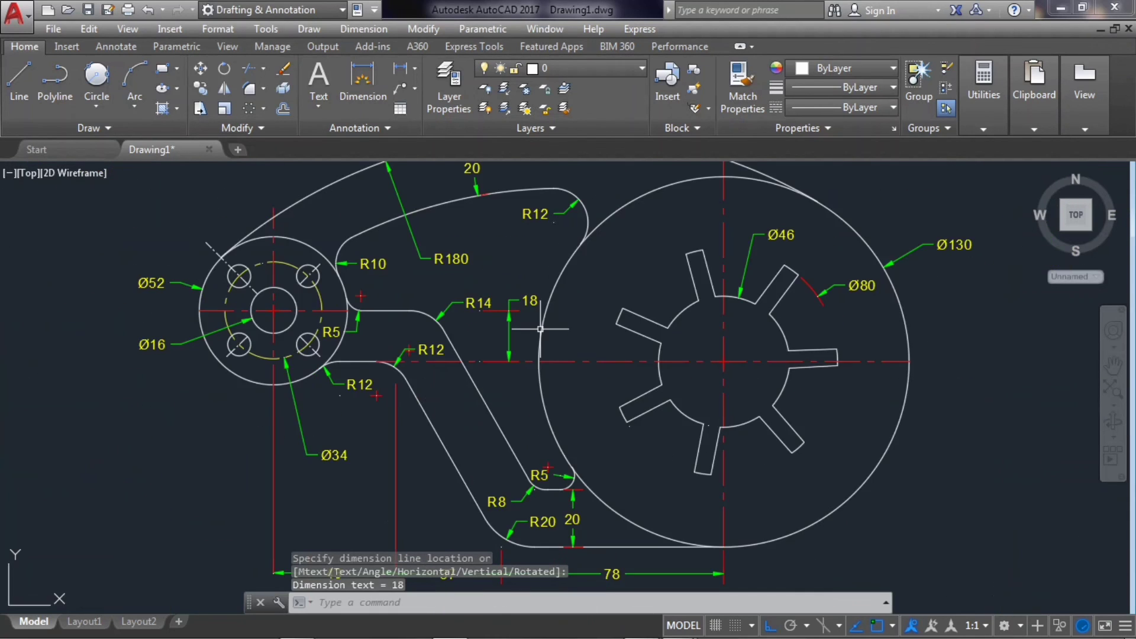
scroll(689, 264, up, 2)
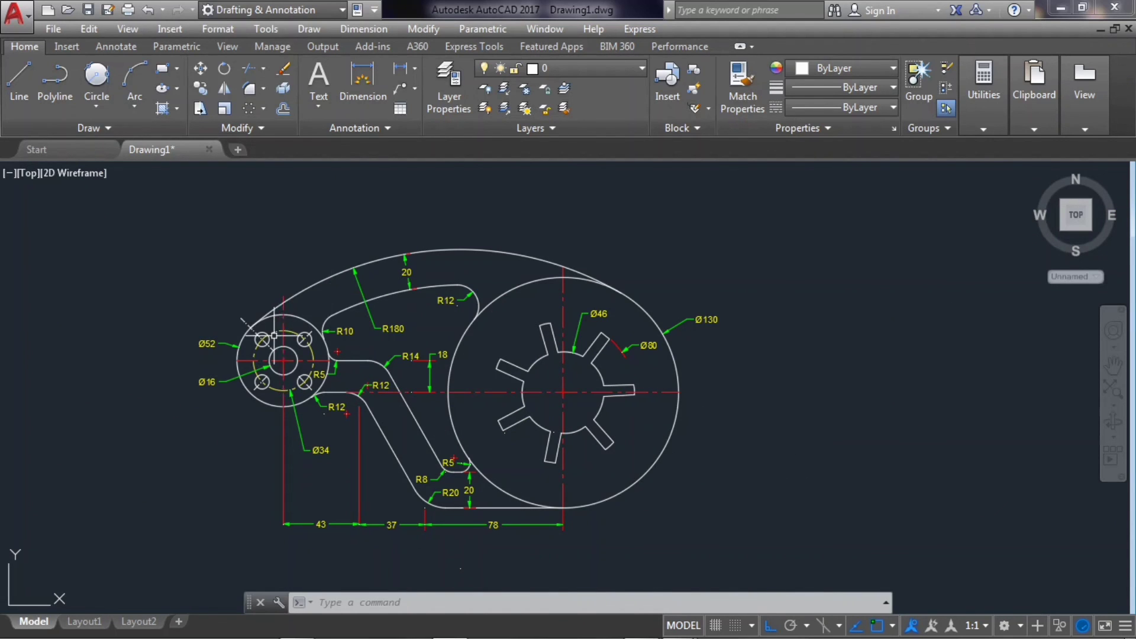
Draw a multileader from the upper-right small hole to a landing up-left of the boss
scroll(278, 308, up, 4)
scroll(285, 254, down, 4)
scroll(284, 240, up, 4)
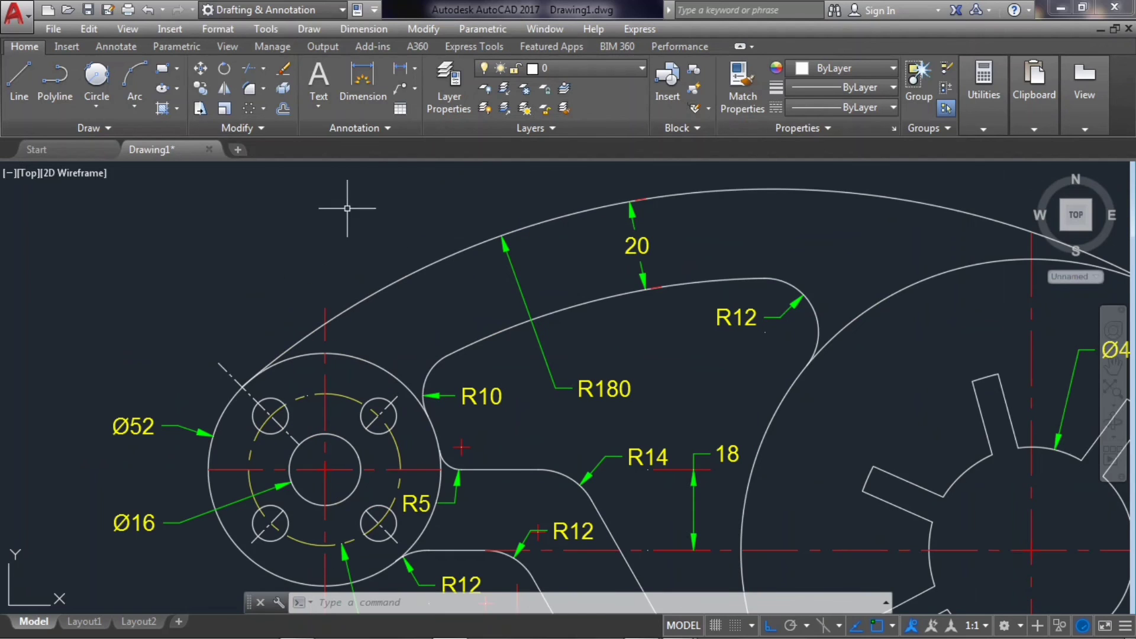
click(402, 90)
click(377, 404)
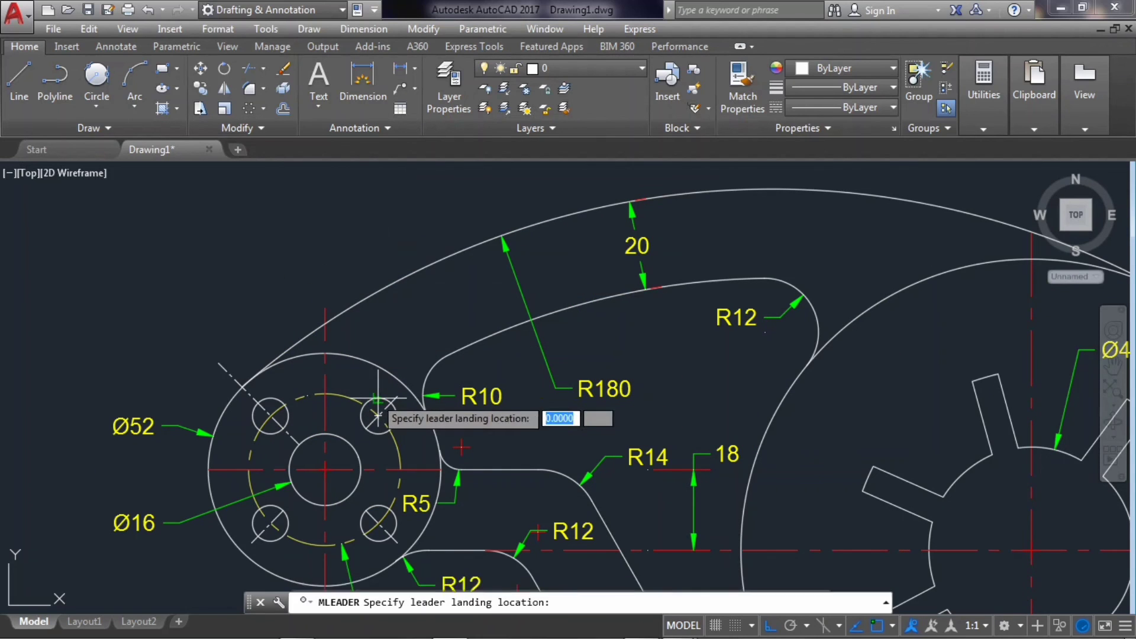
click(769, 626)
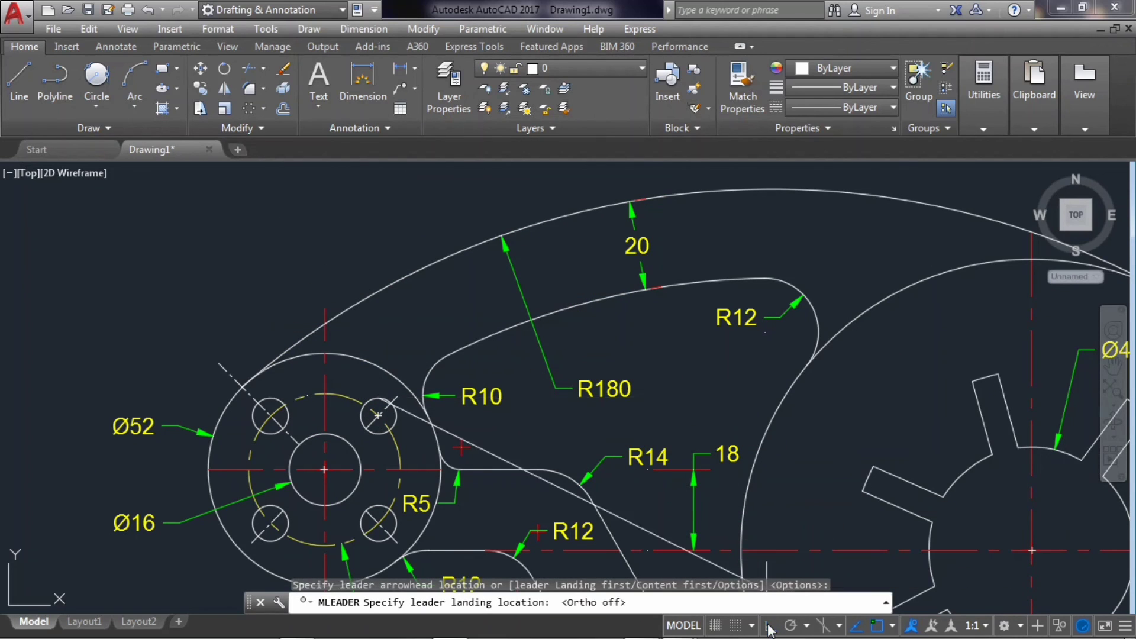
click(235, 283)
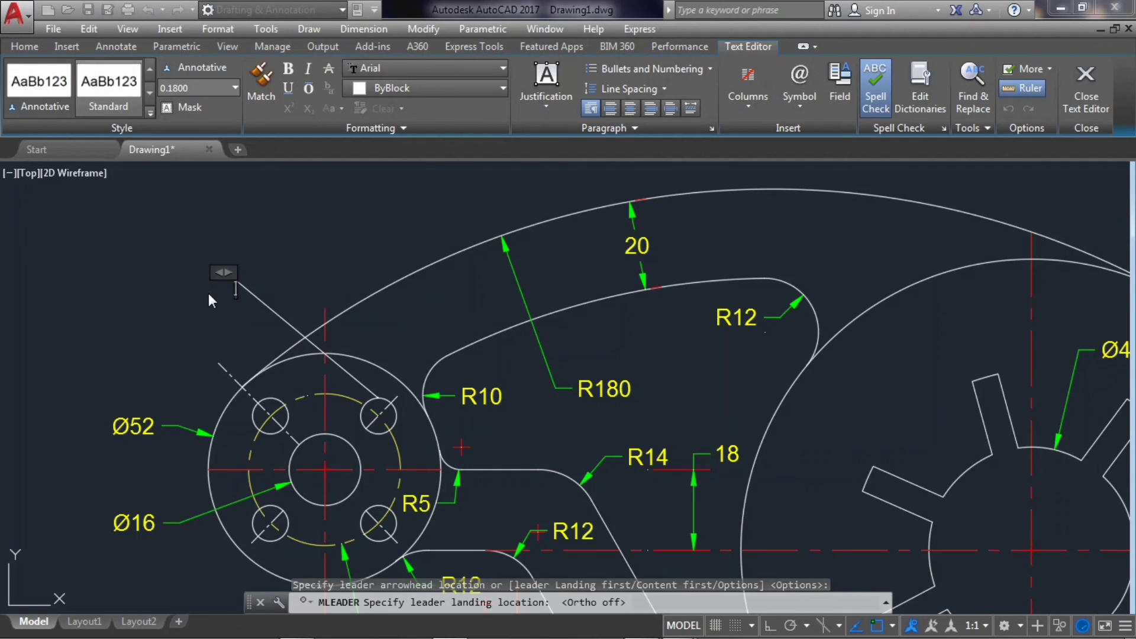
Write the leader note '4 Holes' followed by the diameter symbol
text(4 Ho)
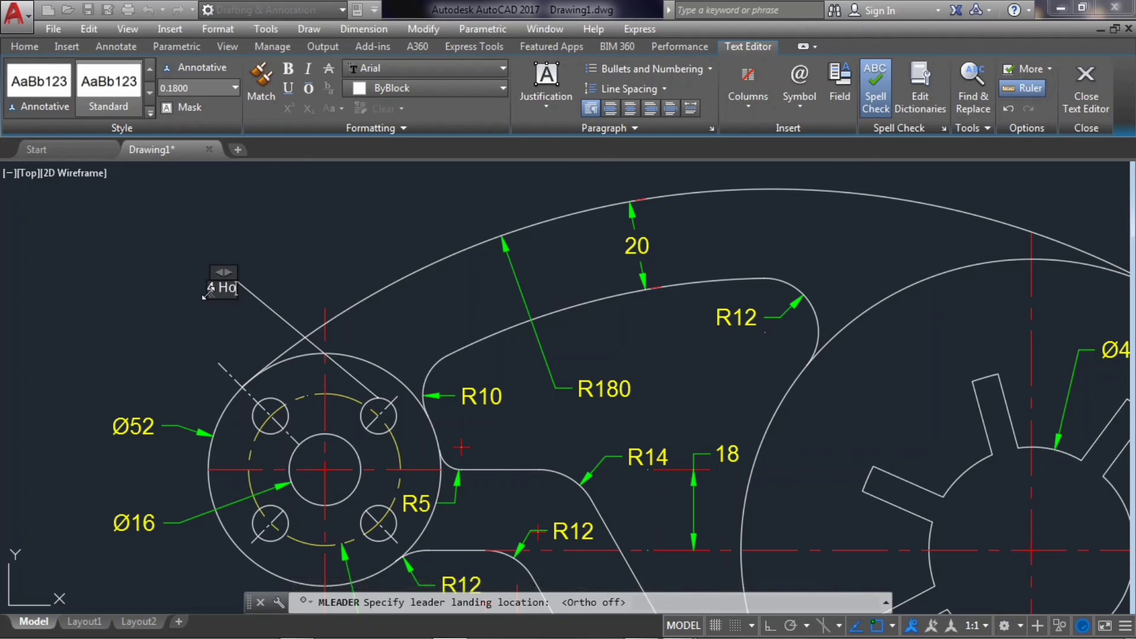
text(les)
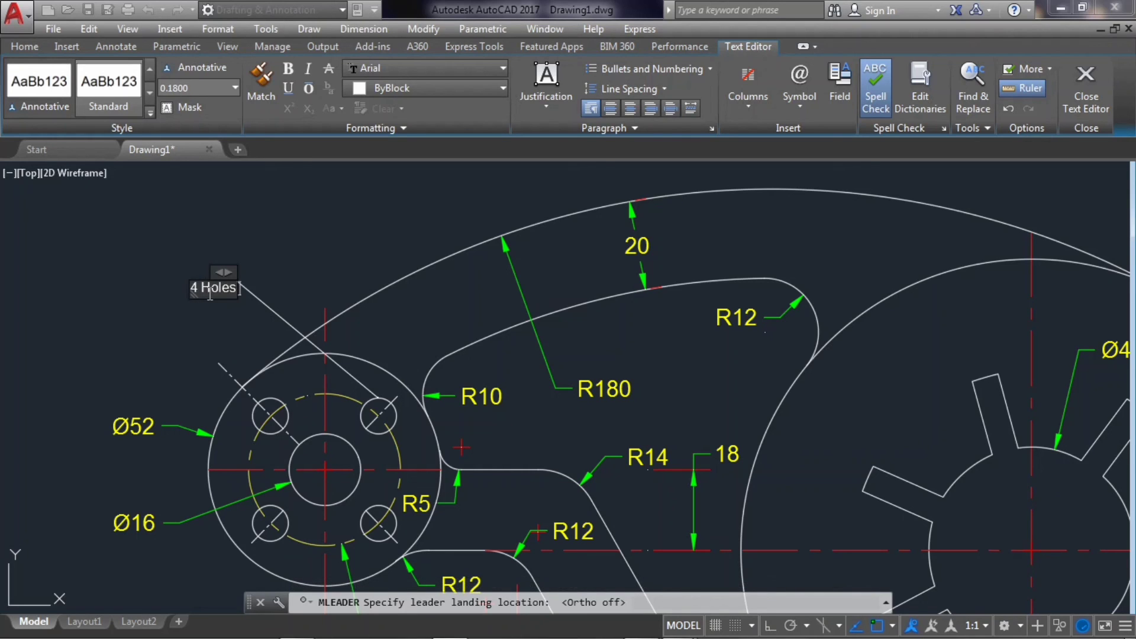
click(796, 95)
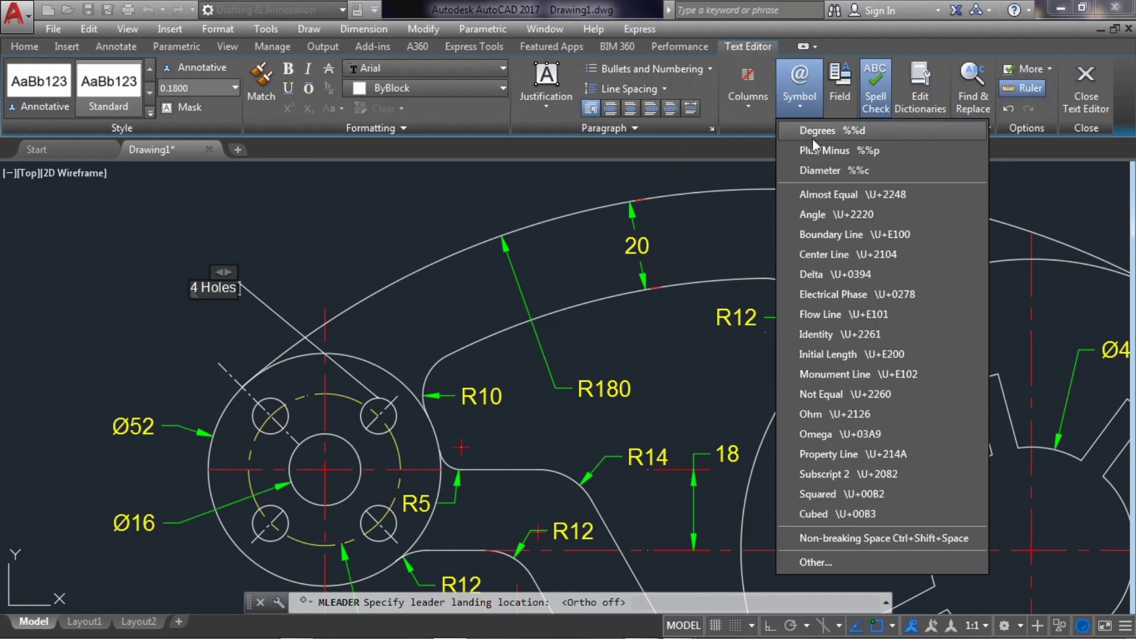
click(821, 171)
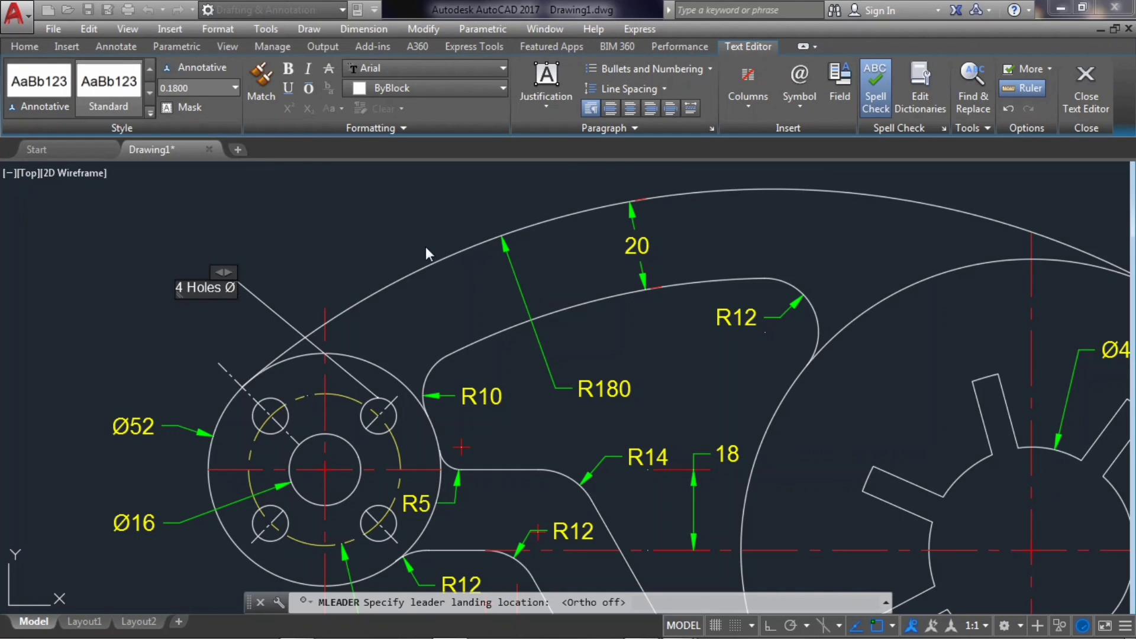
click(350, 246)
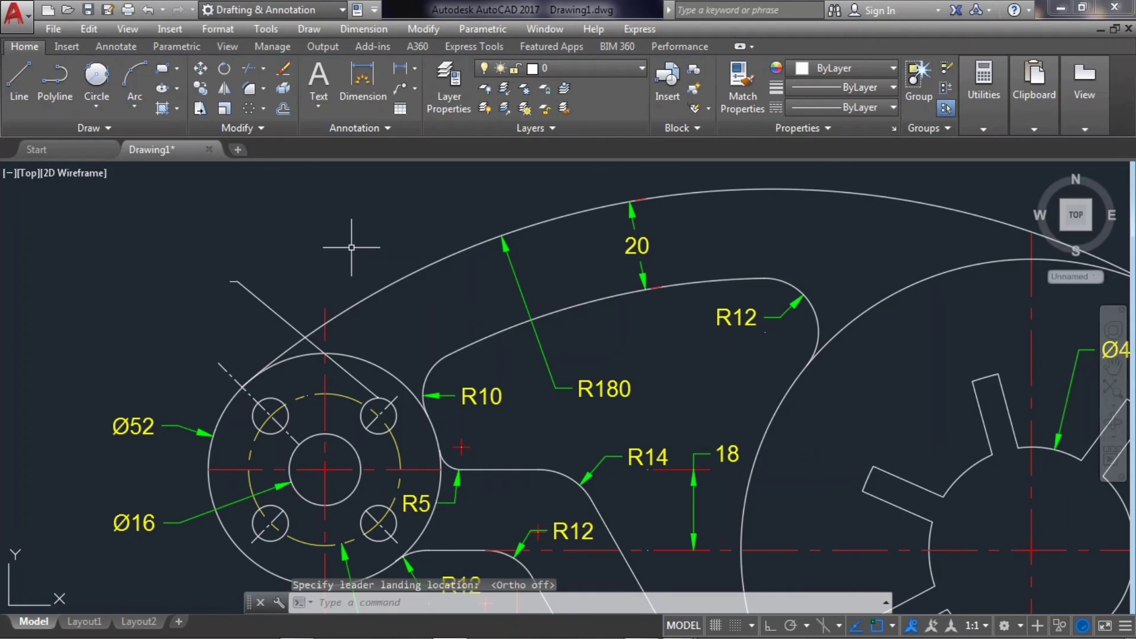
click(236, 281)
Give the '4 Holes Ø8' multileader an overall scale of 20 and the colour green
right_click(236, 281)
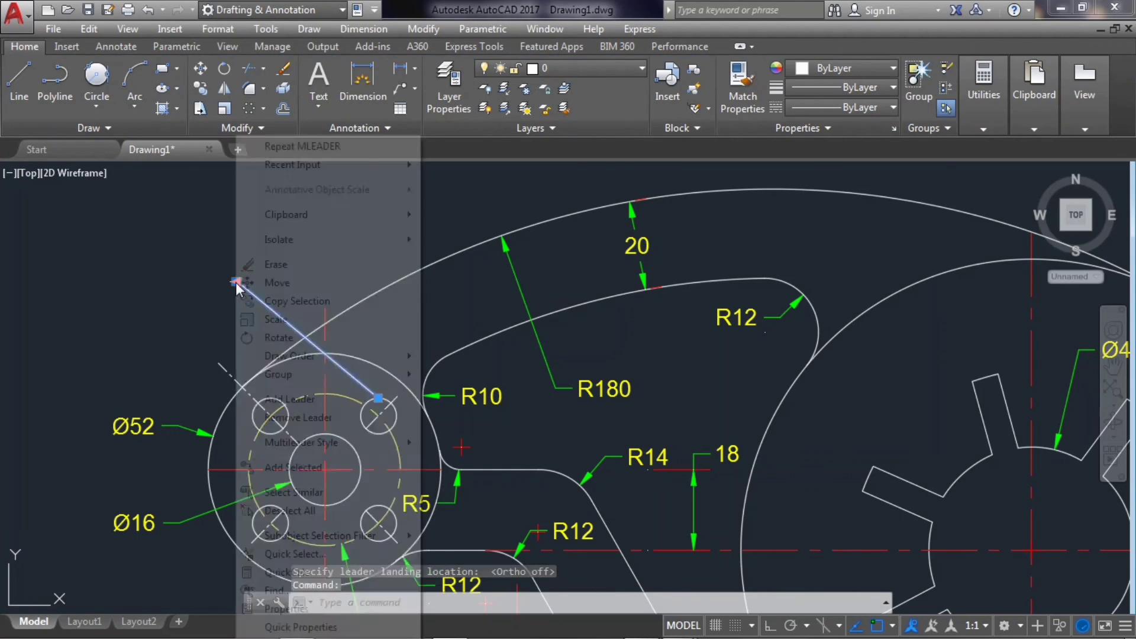
click(298, 609)
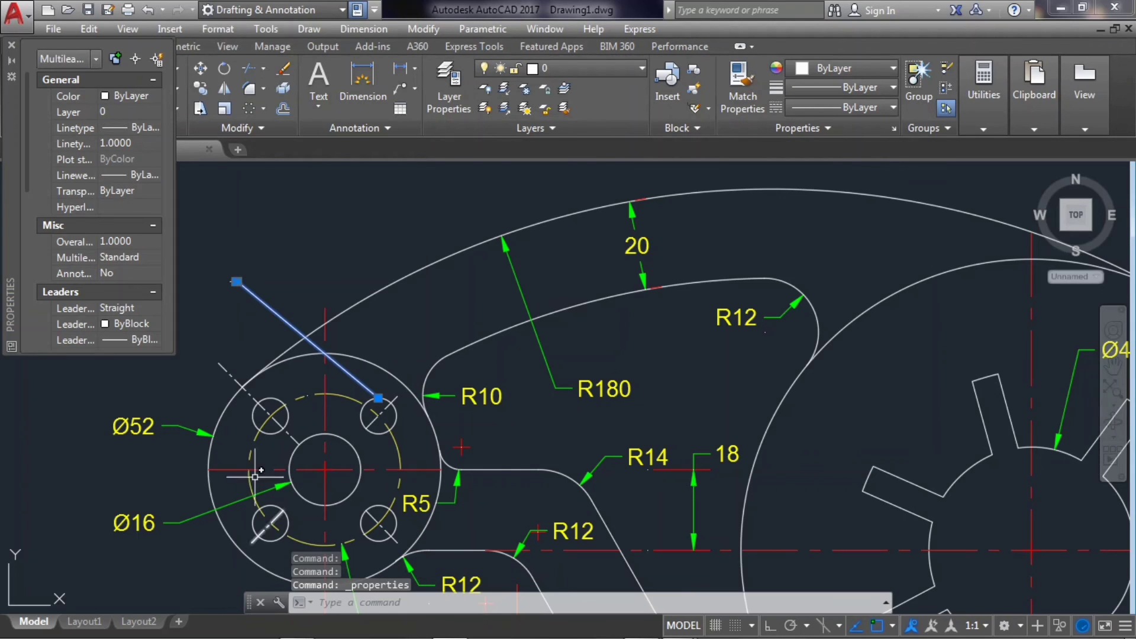
click(126, 241)
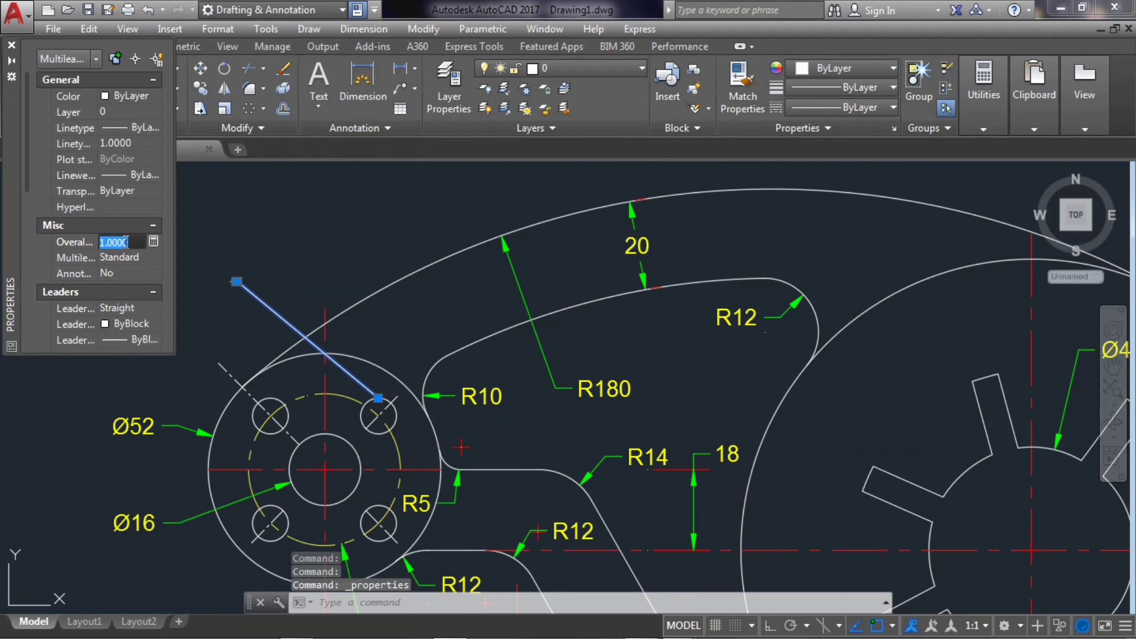
text(20)
key(Return)
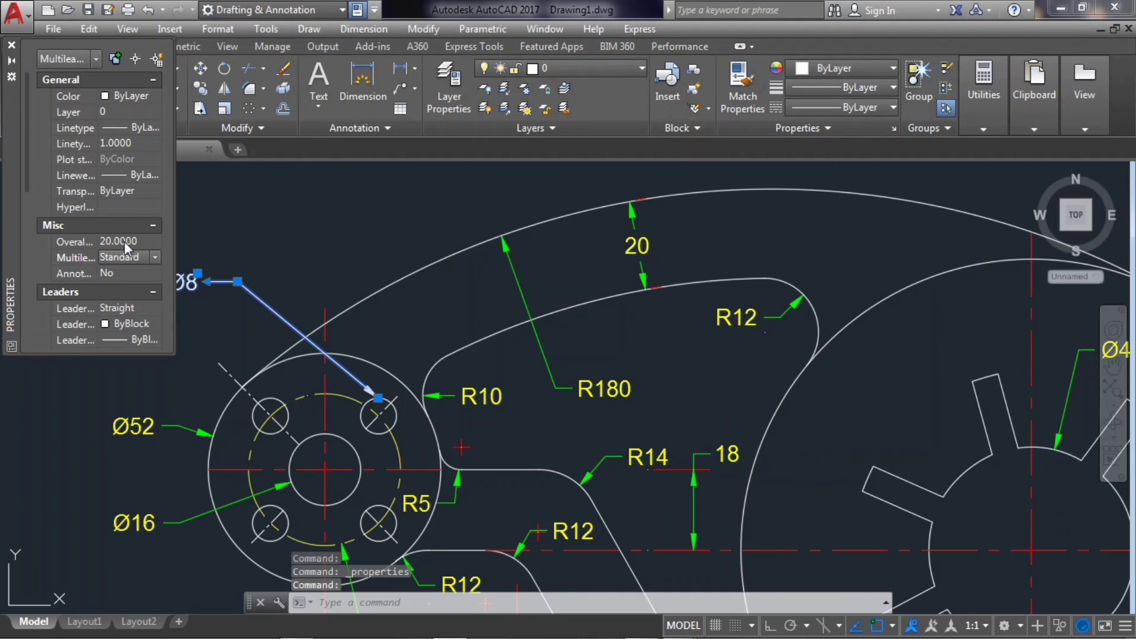
click(133, 94)
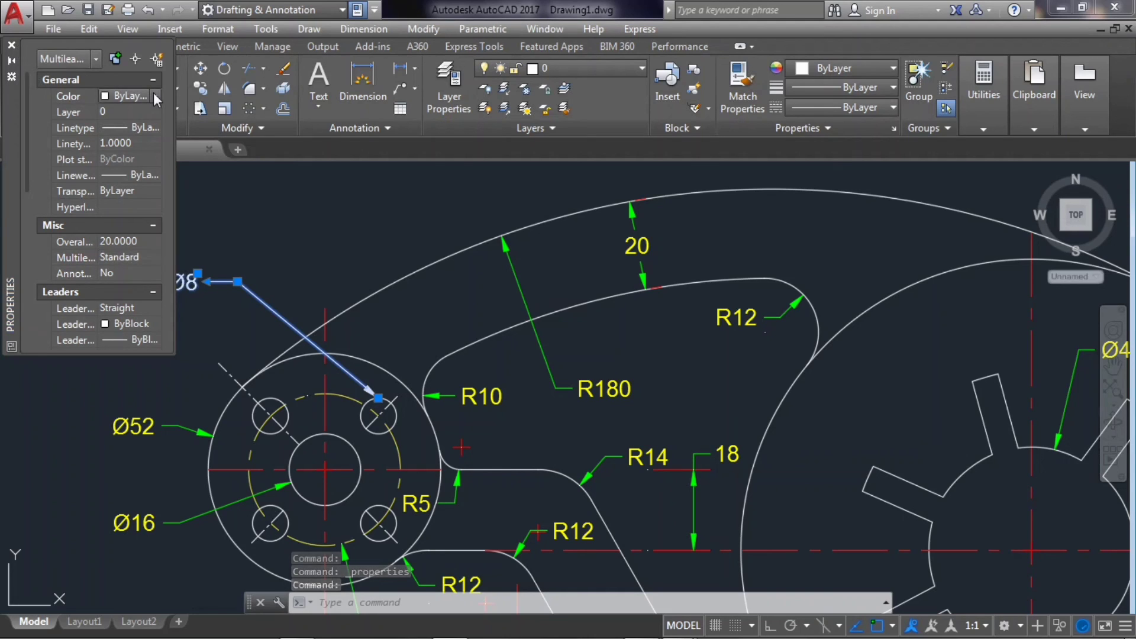
click(155, 96)
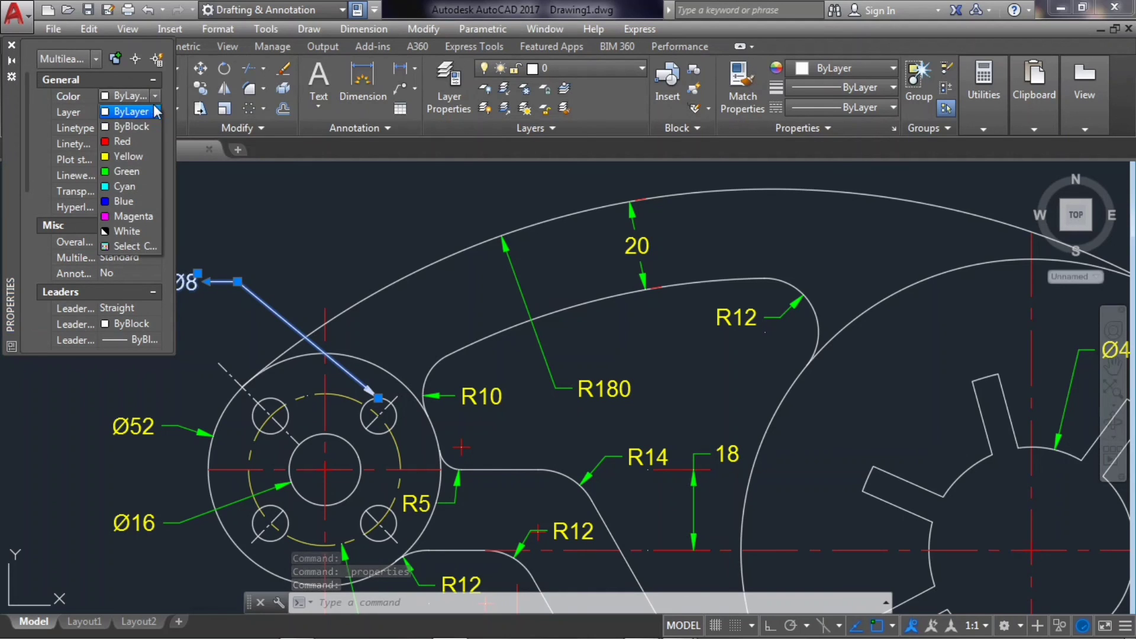
click(131, 171)
key(ctrl+1)
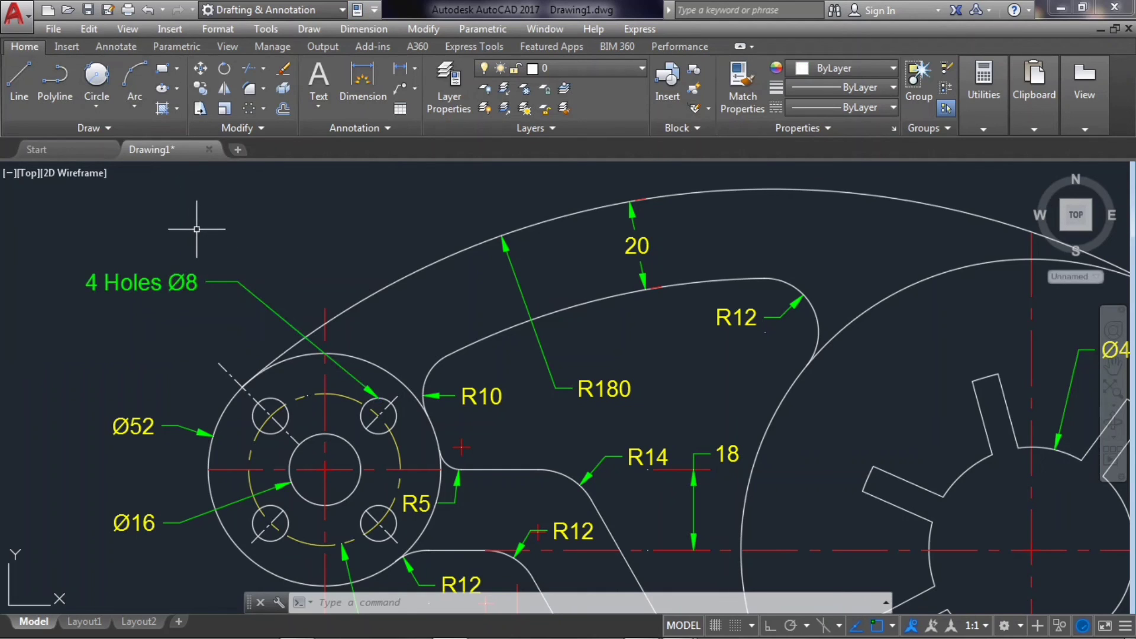
scroll(222, 283, down, 4)
middle_drag(500, 469, 514, 474)
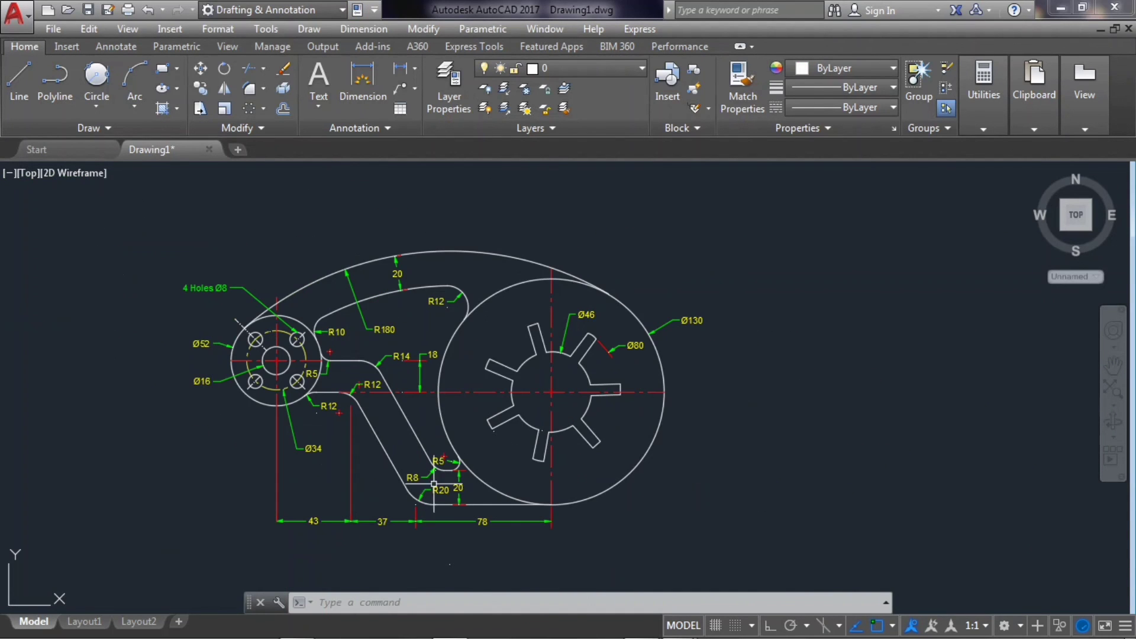
scroll(230, 426, up, 2)
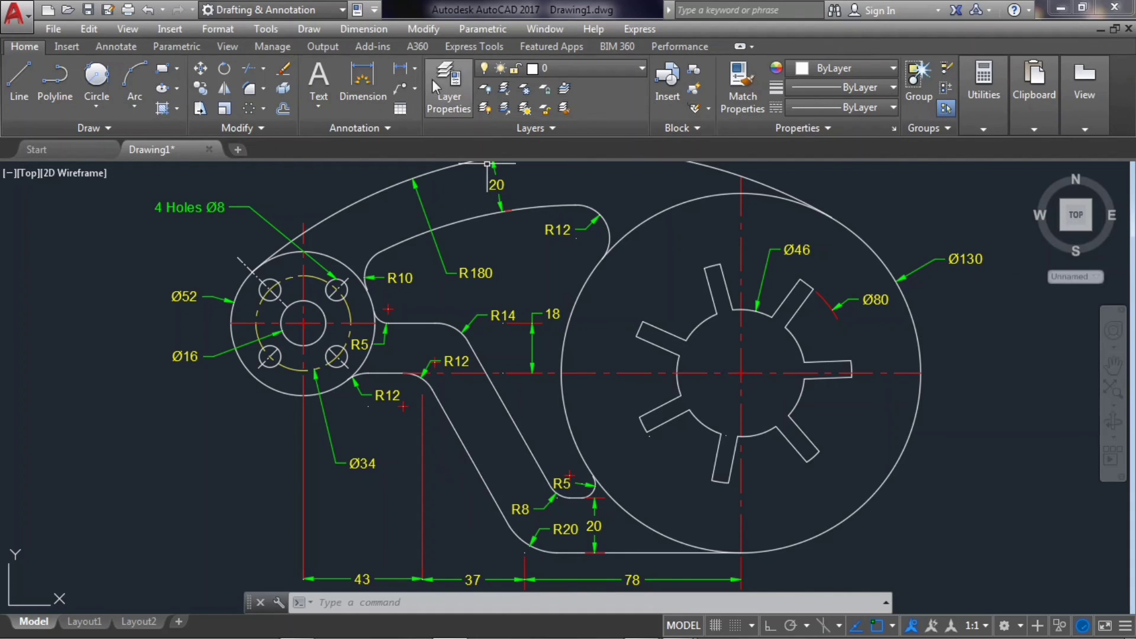
Add an aligned 6 dimension across the corners of one star-cut-out arm
click(399, 68)
click(637, 337)
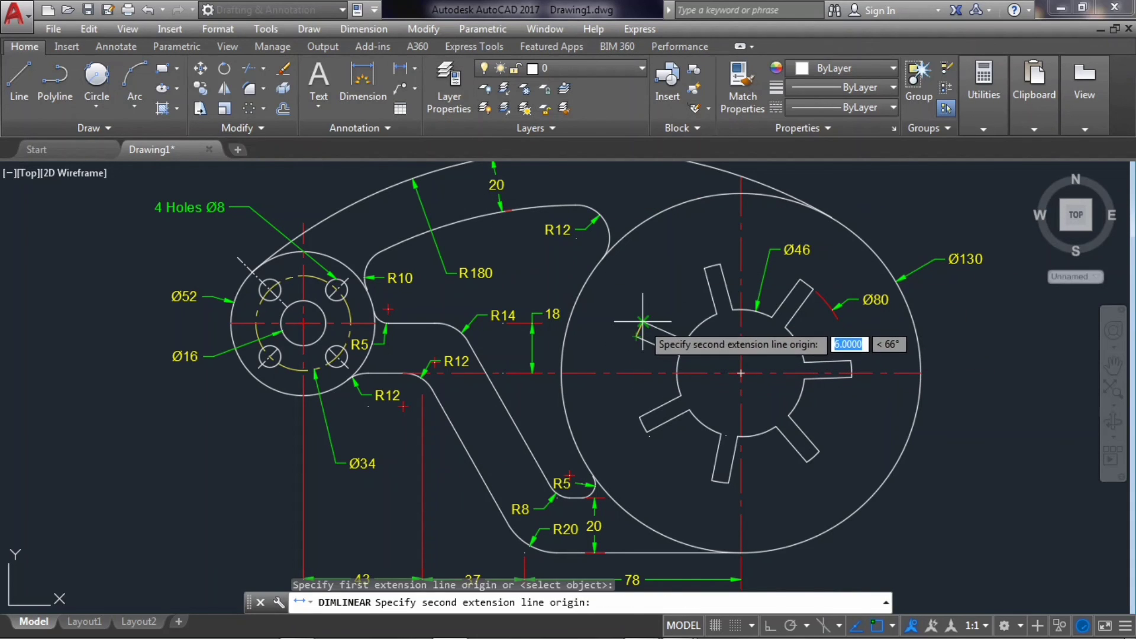
key(Escape)
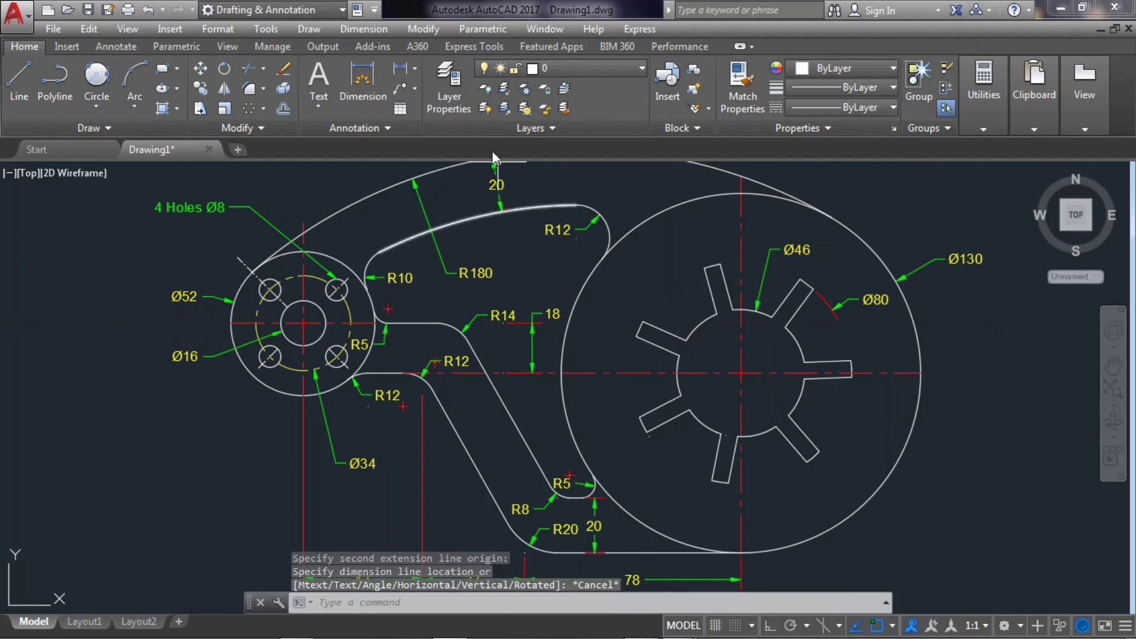
click(414, 68)
click(438, 130)
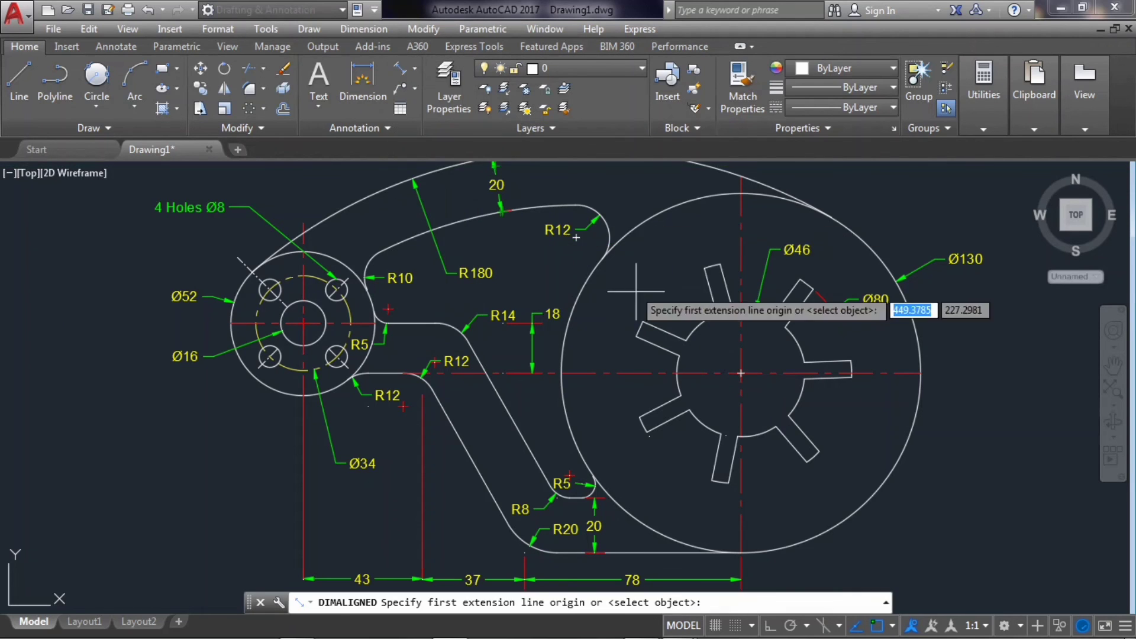
scroll(663, 331, up, 5)
click(509, 301)
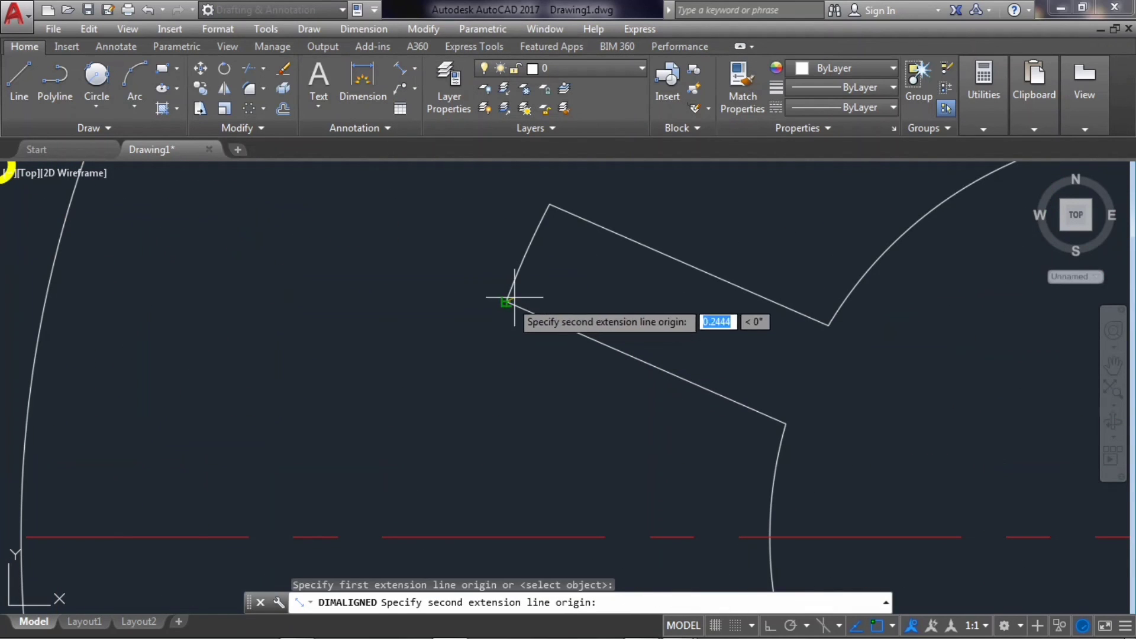
click(550, 205)
click(491, 190)
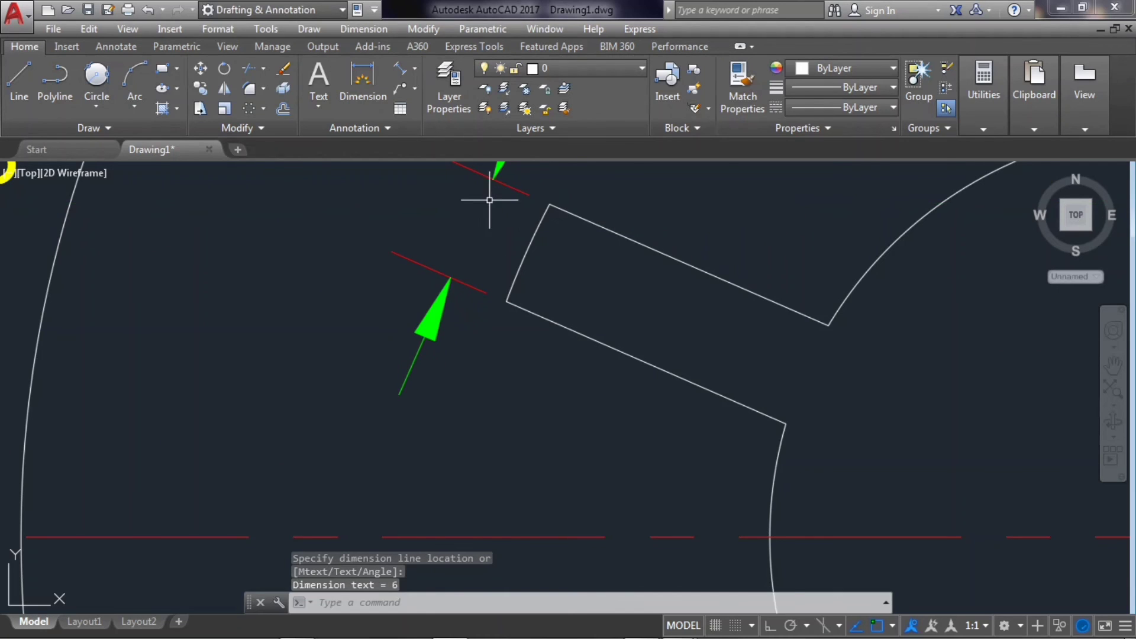
scroll(579, 302, down, 4)
scroll(609, 254, down, 4)
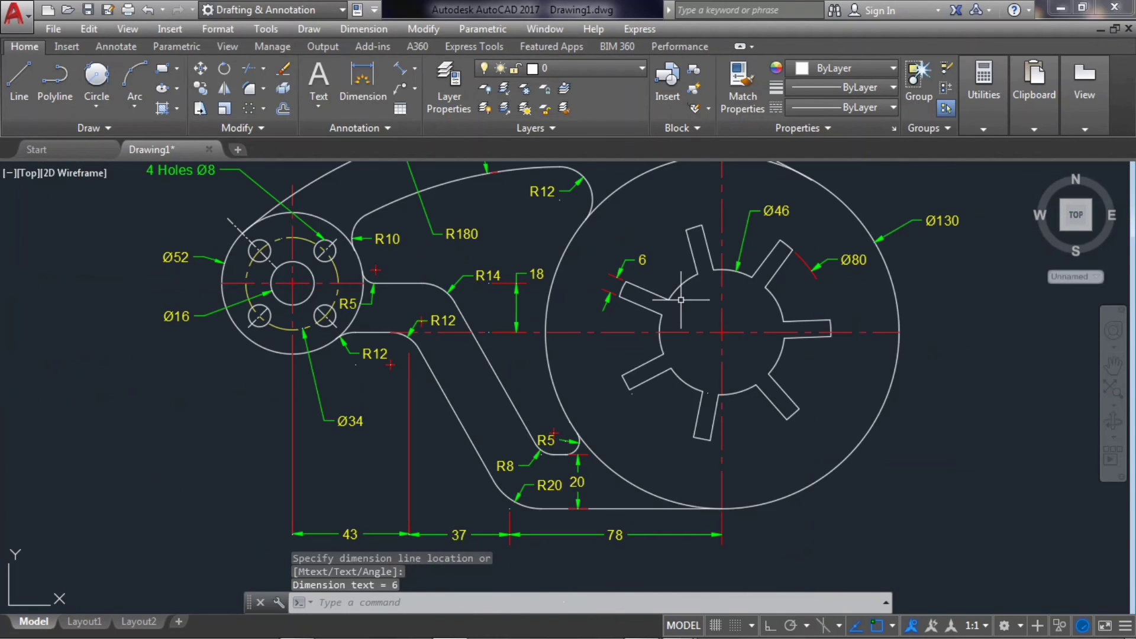
scroll(651, 237, down, 1)
scroll(862, 235, up, 1)
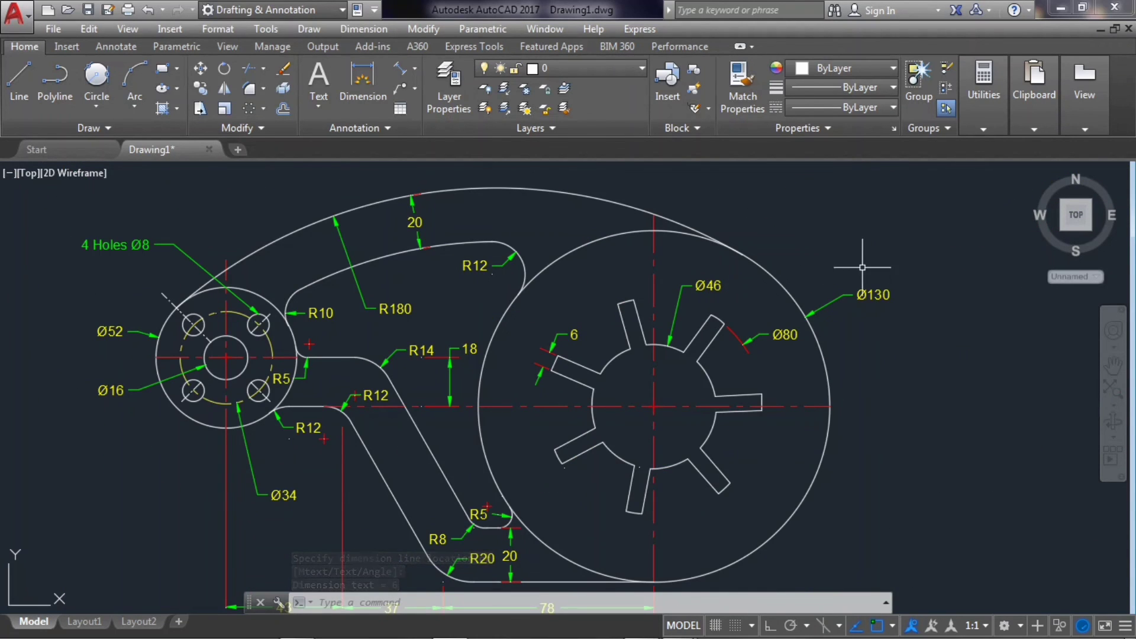
scroll(899, 397, down, 1)
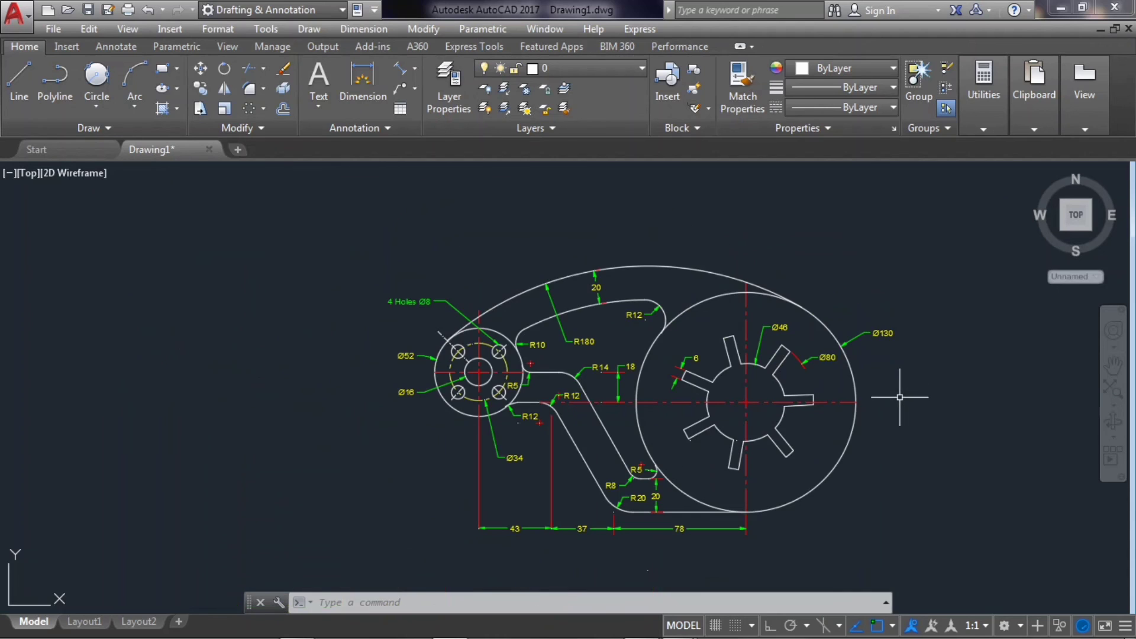
Zoom to extents and pan slightly so the dimensioned cam lever sits centred on screen
click(1113, 366)
mouse_move(928, 409)
mouse_down()
mouse_move(811, 388)
mouse_move(773, 401)
mouse_up()
scroll(592, 406, up, 2)
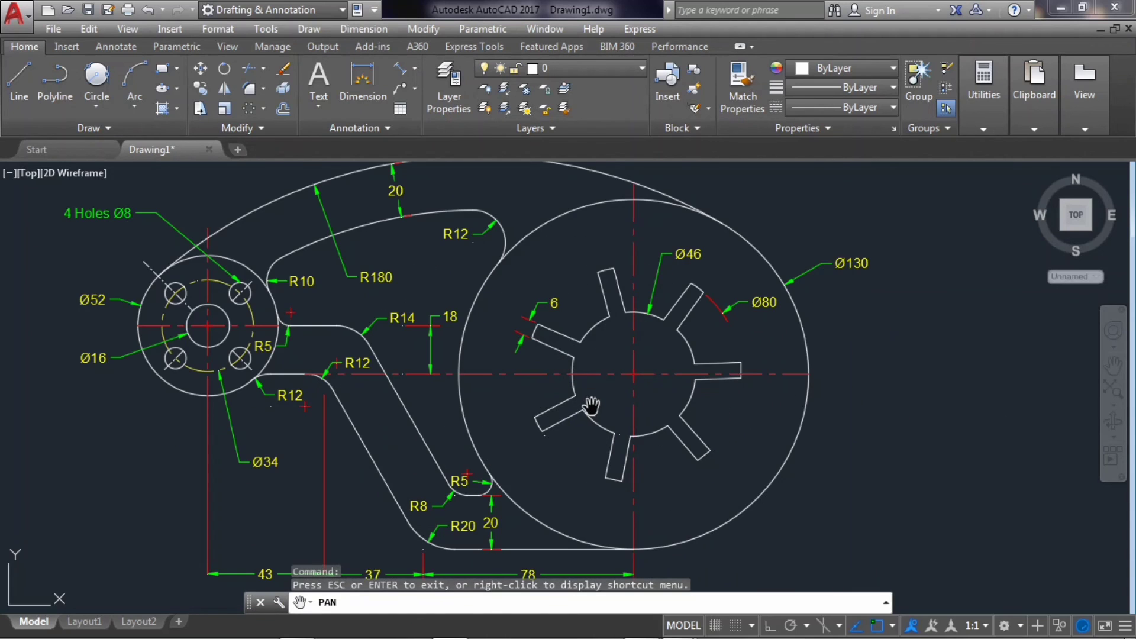
scroll(599, 405, down, 2)
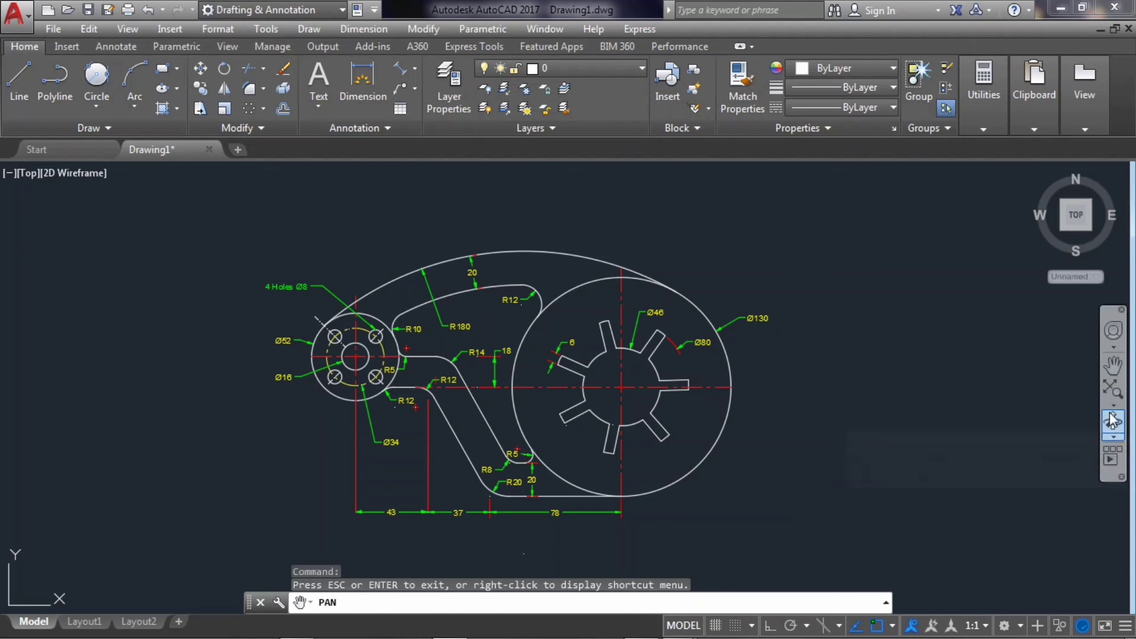
click(1114, 392)
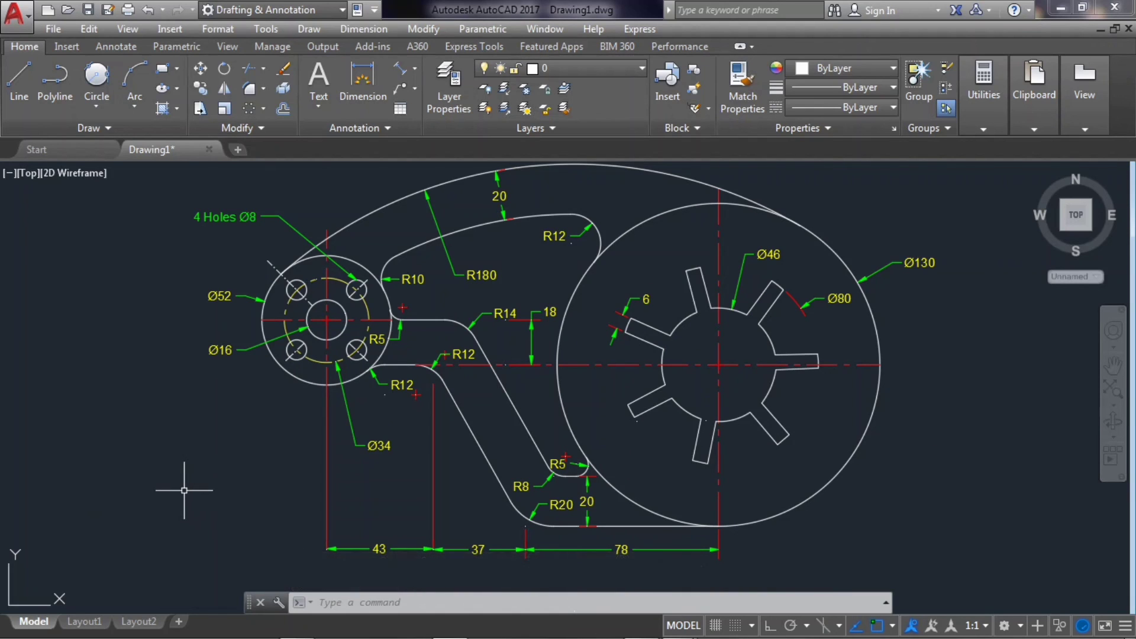
click(1114, 366)
drag(918, 374, 919, 378)
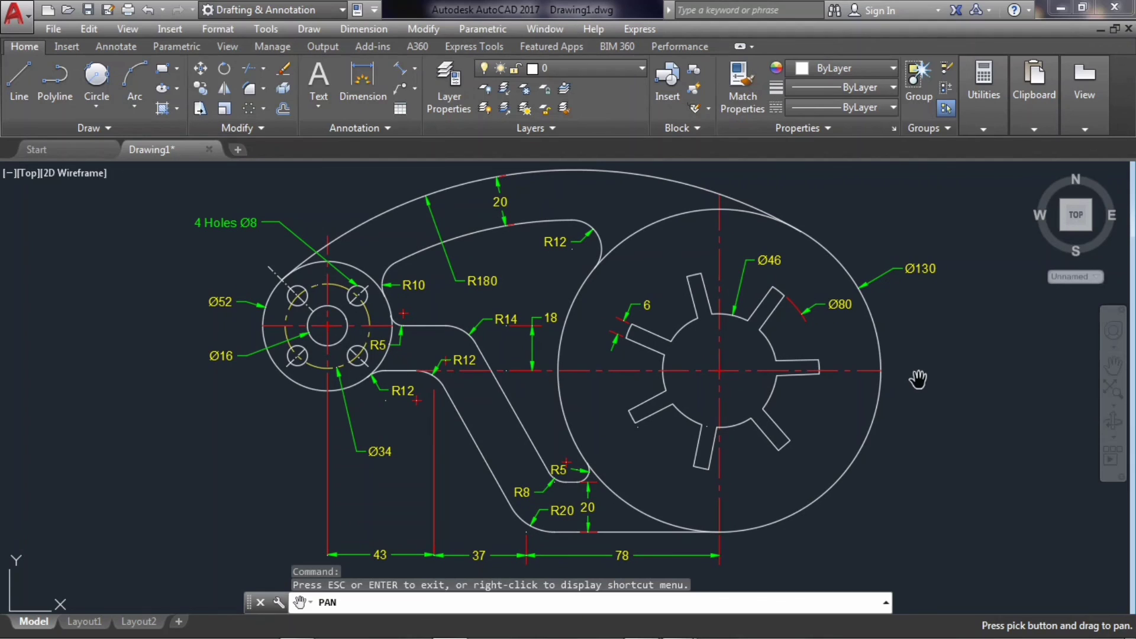